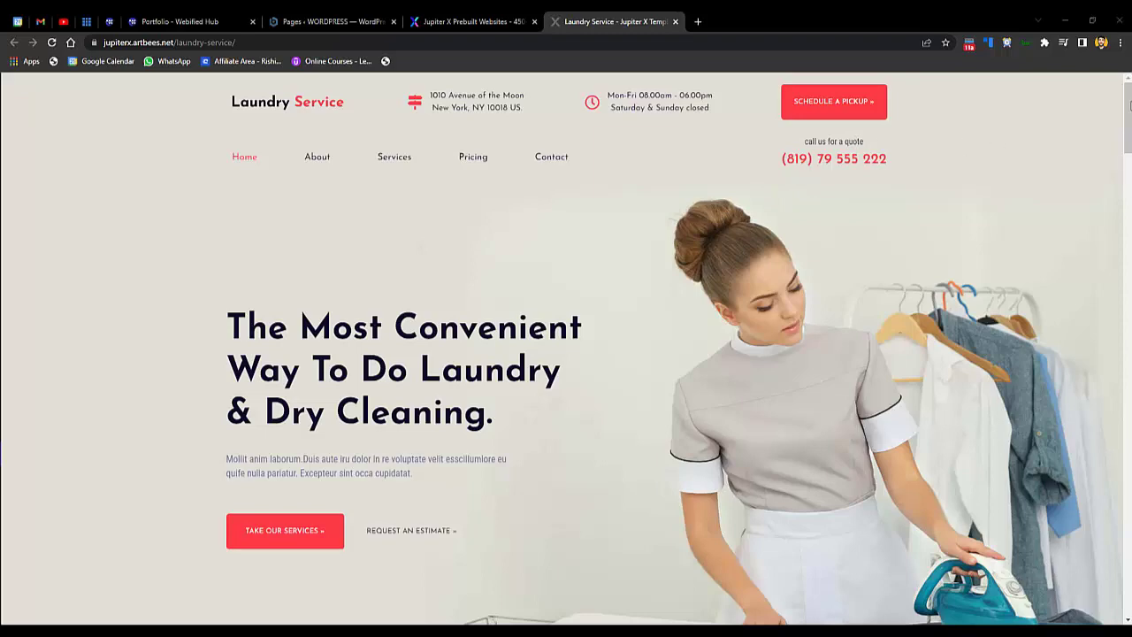
- Scroll the Laundry Service demo to its footer and back up, then switch to the Webified Hub tab
scroll(709, 213, down, 1)
scroll(566, 354, down, 9)
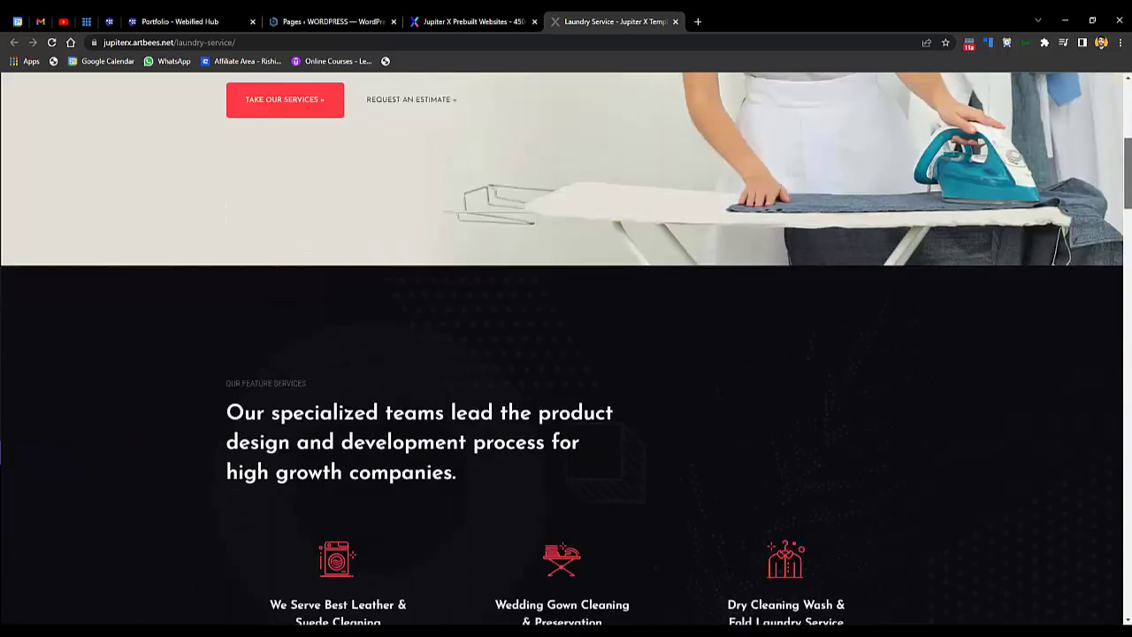
scroll(566, 354, down, 14)
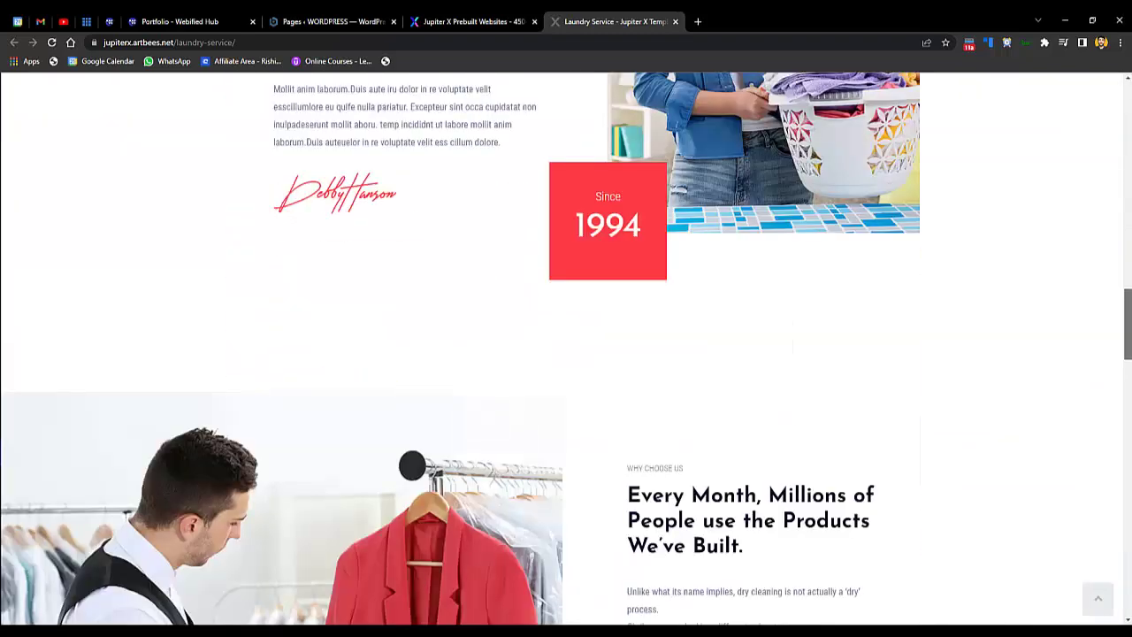
scroll(566, 353, down, 15)
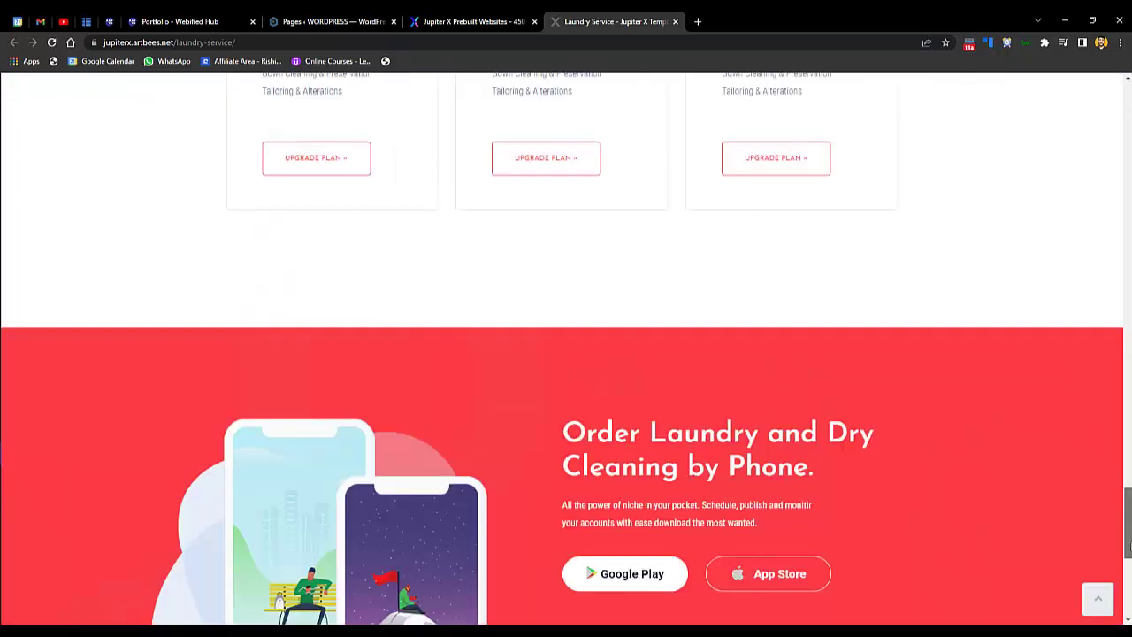
scroll(1129, 529, up, 20)
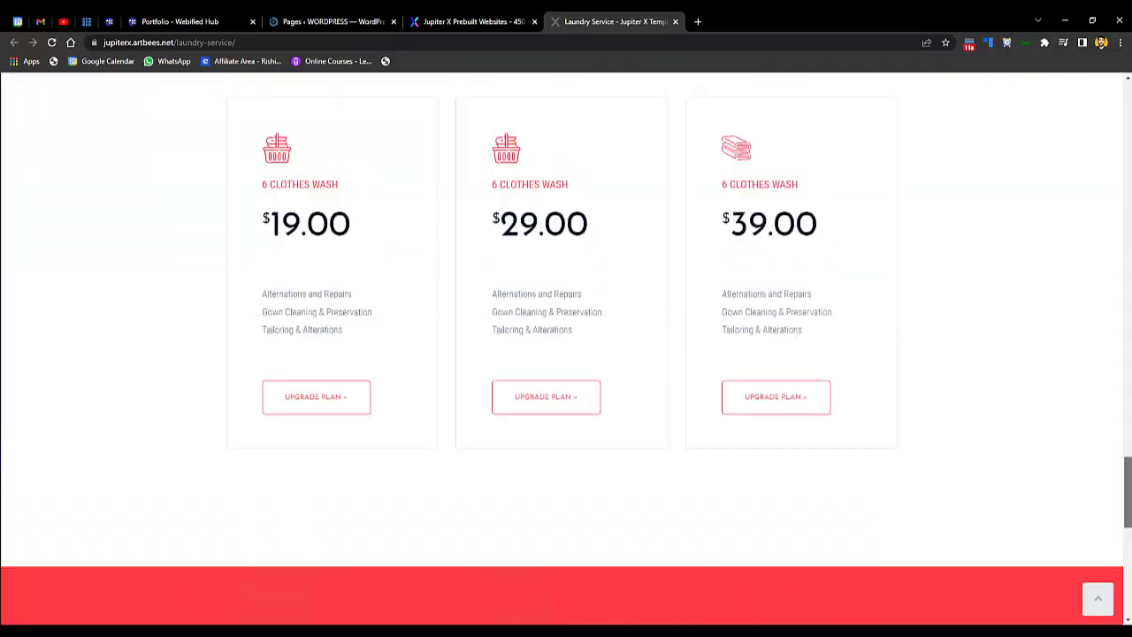
scroll(323, 120, up, 10)
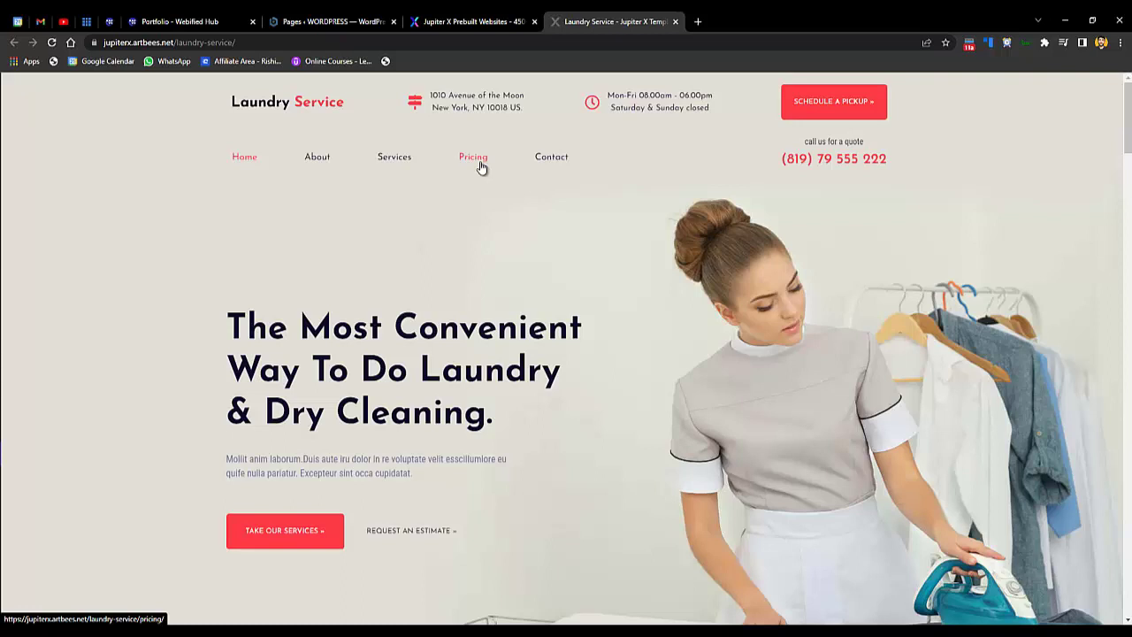
key(ctrl+5)
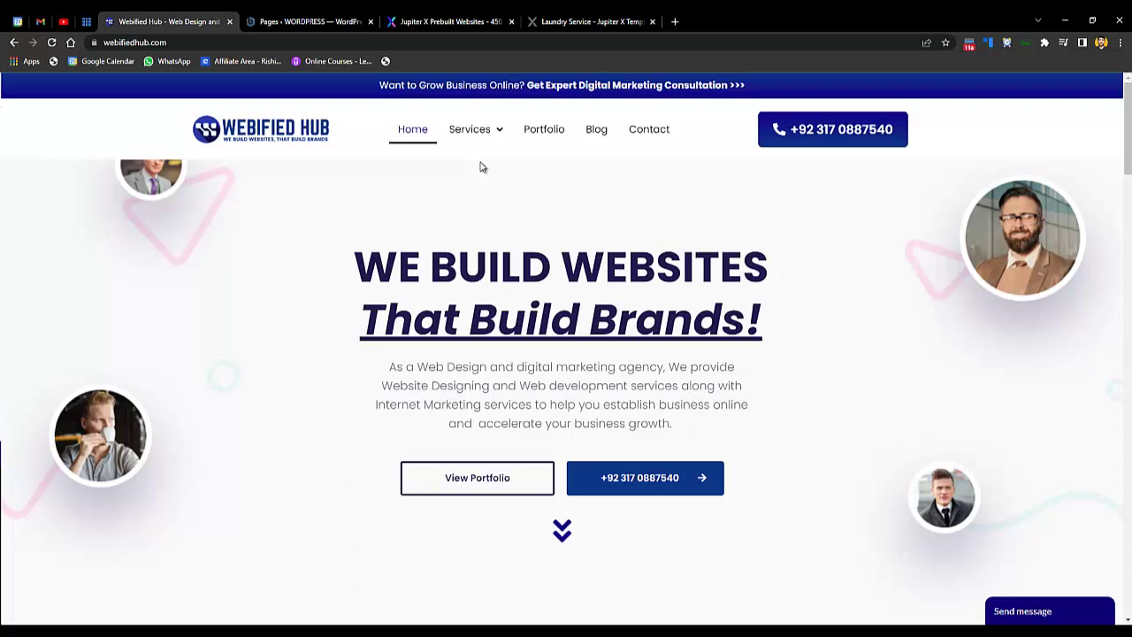
mouse_move(483, 137)
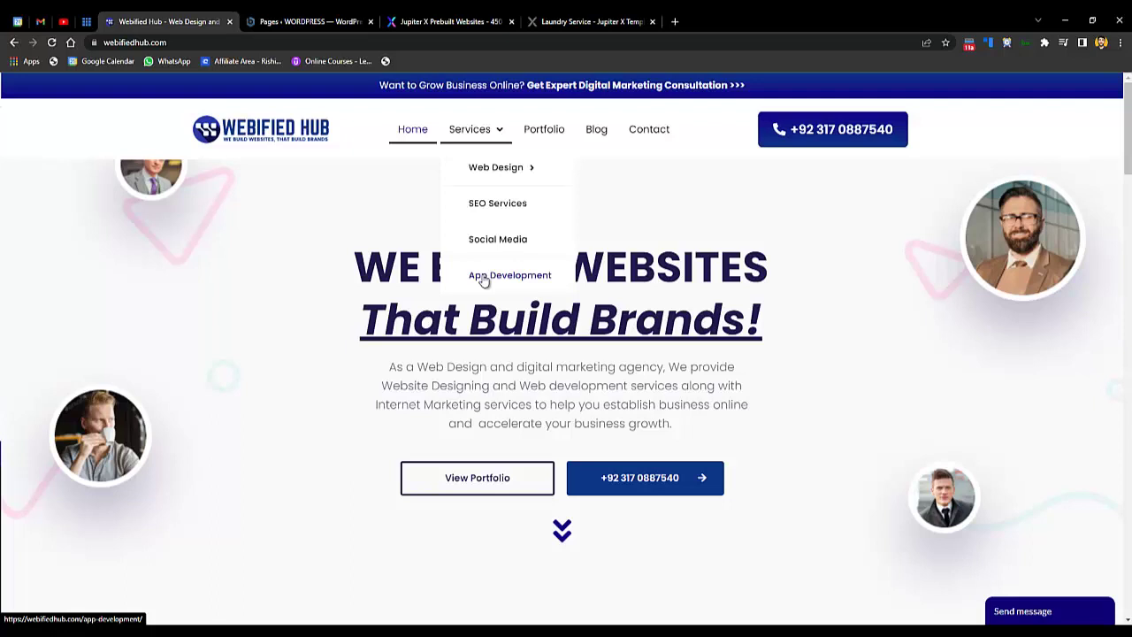
- Subscribe to the YouTube channel with the bell set to All, then go to the Bluehost tab
click(60, 20)
click(940, 292)
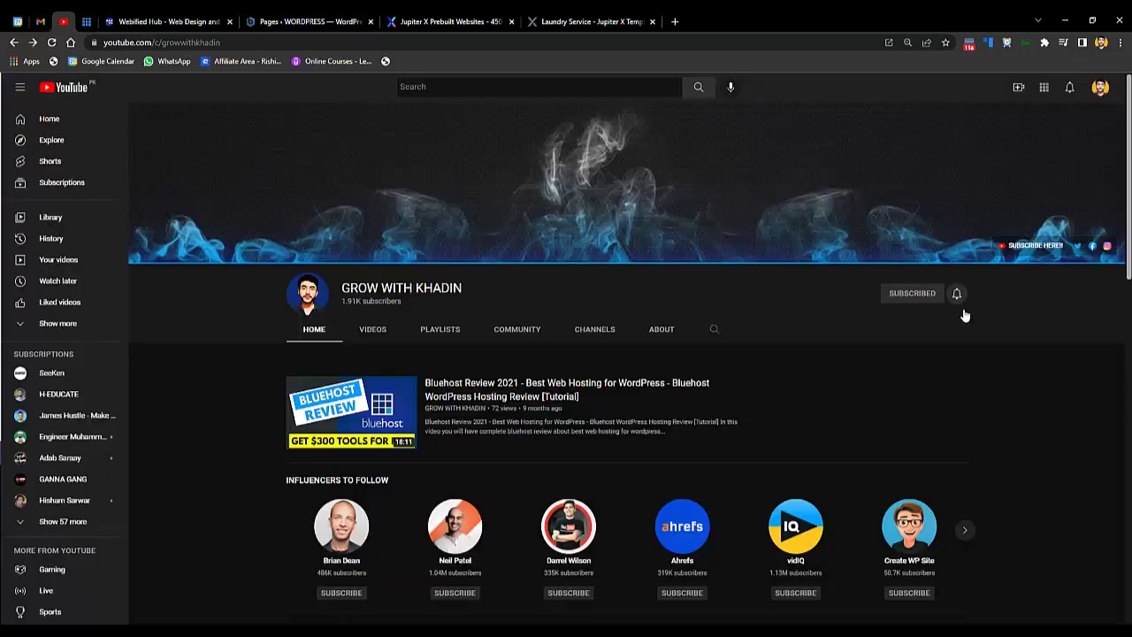
click(956, 292)
click(964, 327)
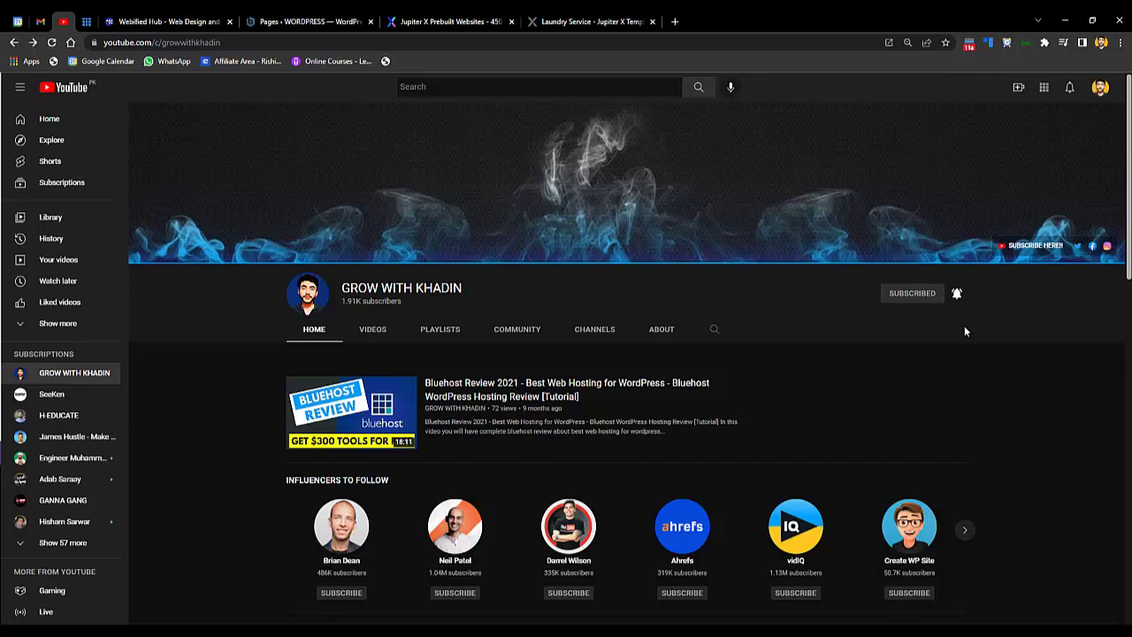
key(ctrl+Tab)
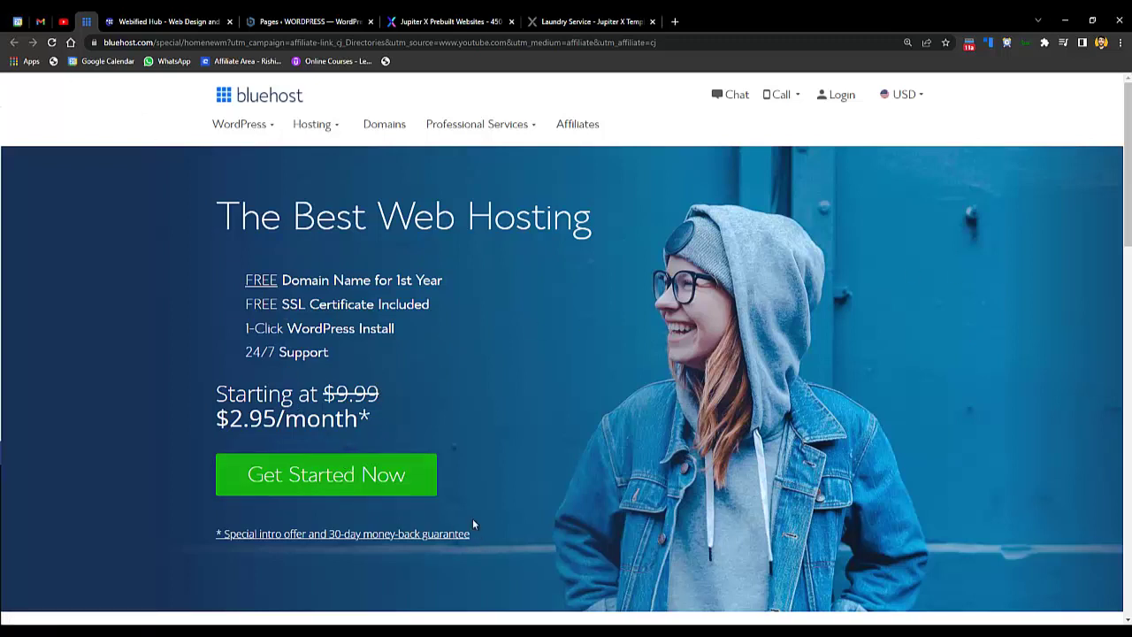
- Start the Bluehost signup and scroll through the Basic, Plus and Choice Plus plan table
click(418, 489)
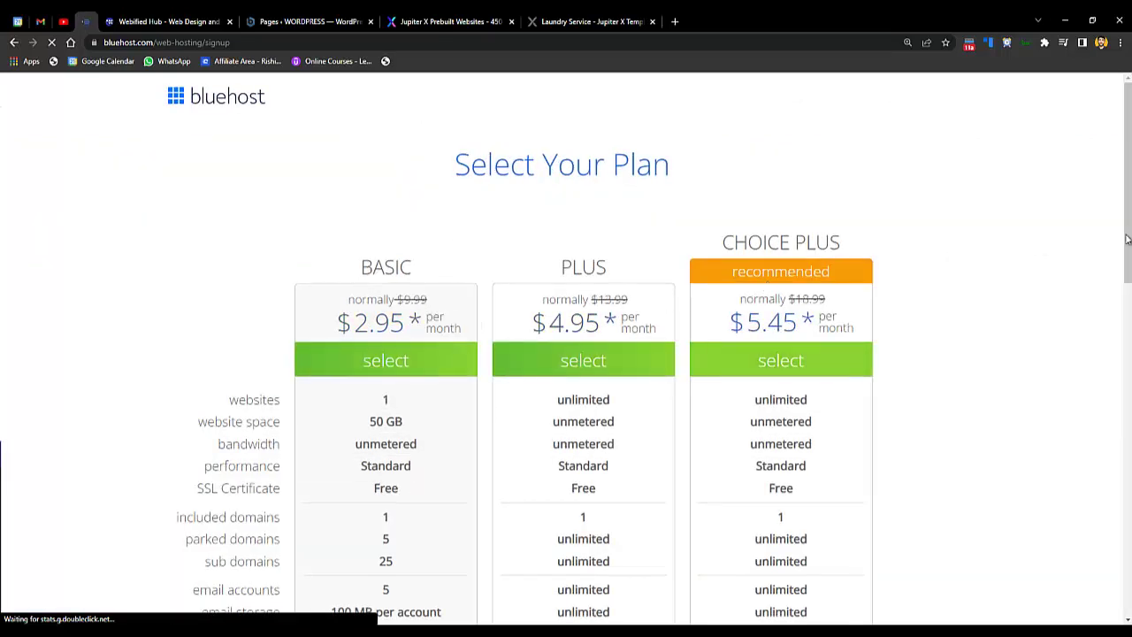
scroll(1126, 239, down, 2)
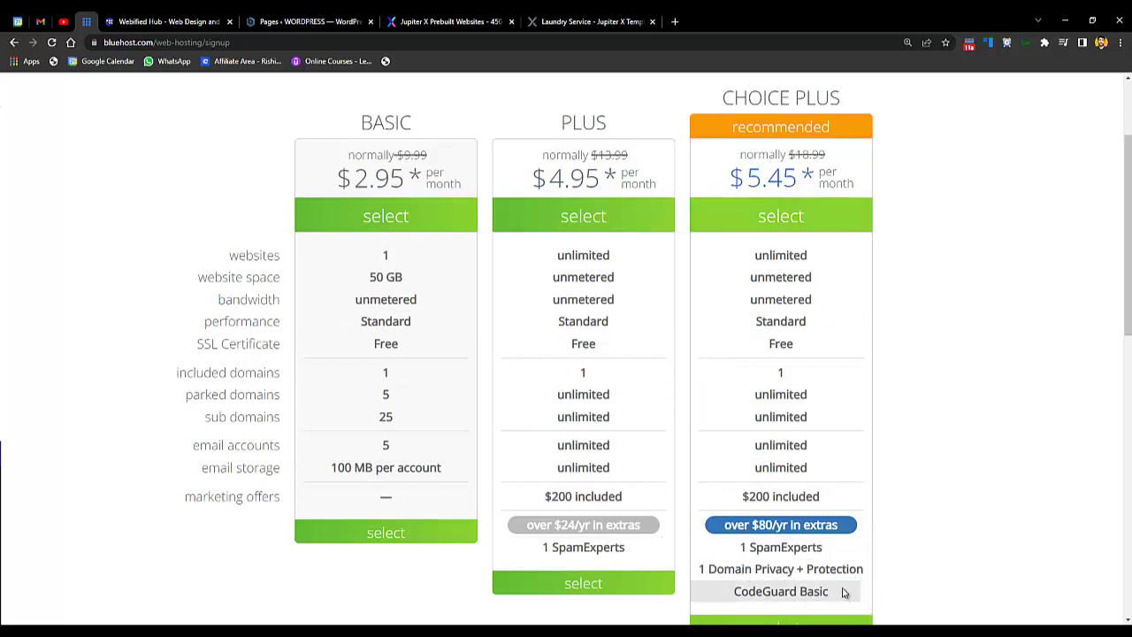
drag(1128, 298, 1129, 321)
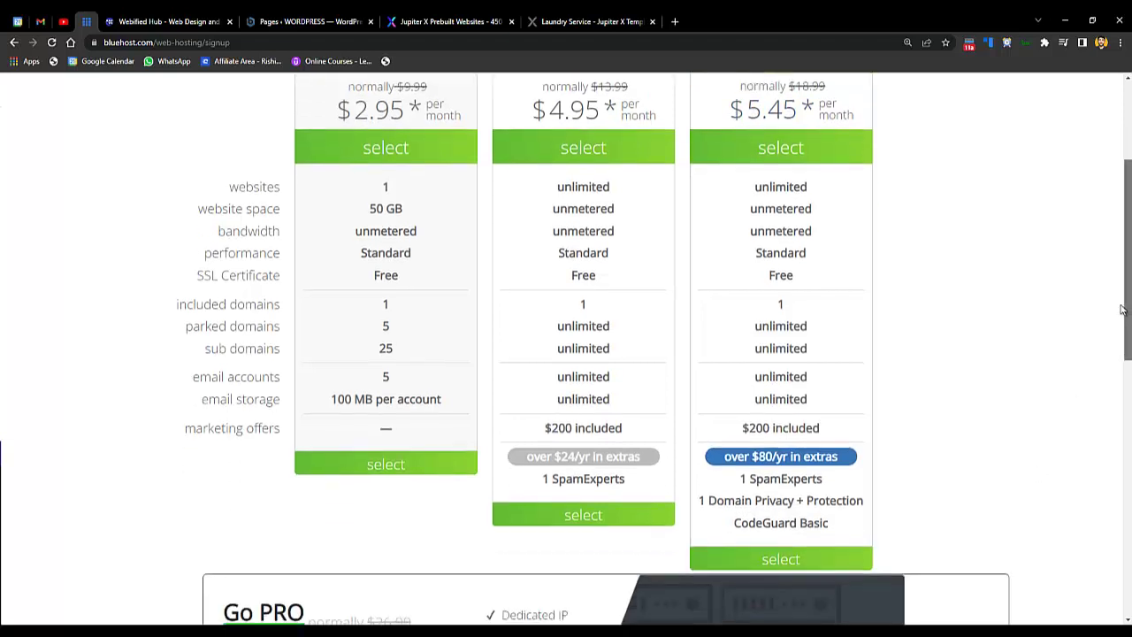
scroll(1129, 314, up, 1)
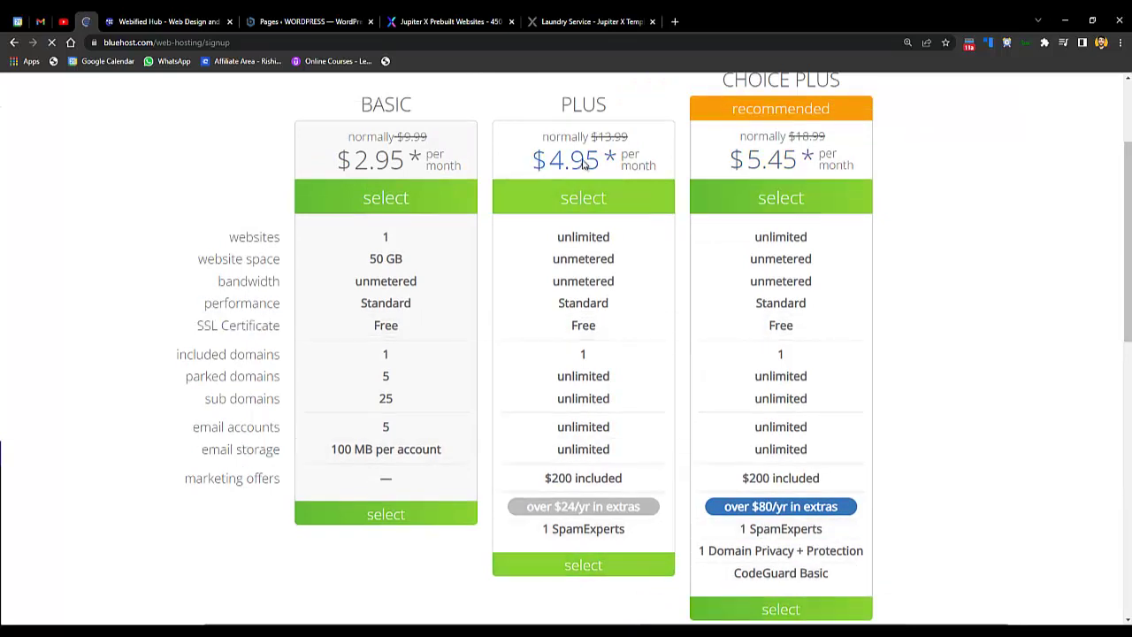
mouse_move(14, 44)
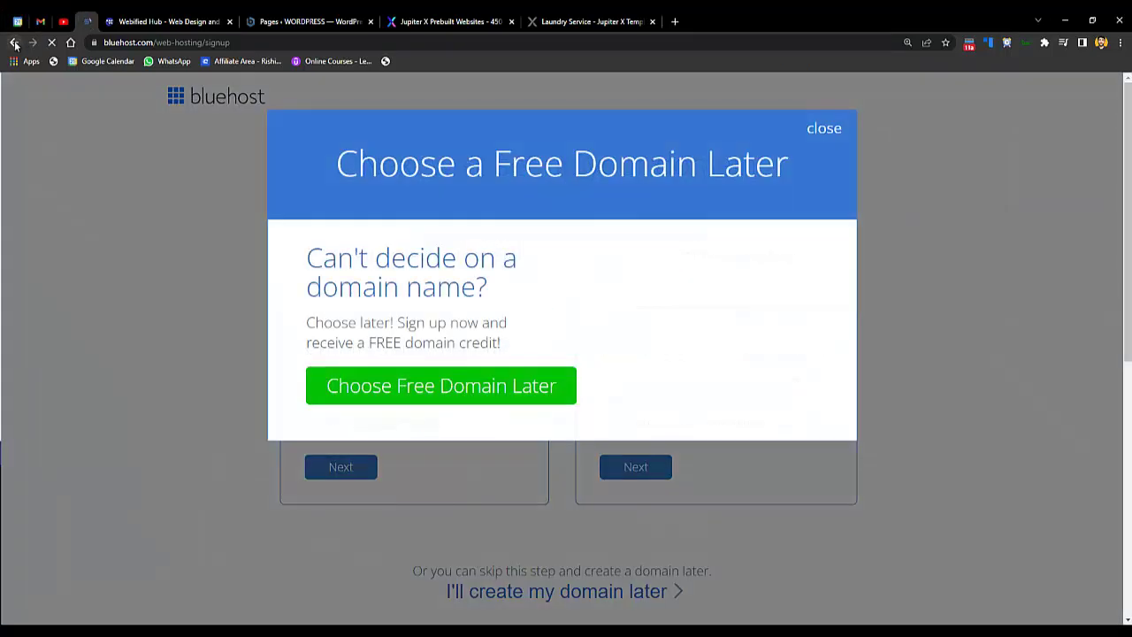
- Dismiss the free-domain popup, select the Plus plan and check a new laundry .com domain
click(825, 131)
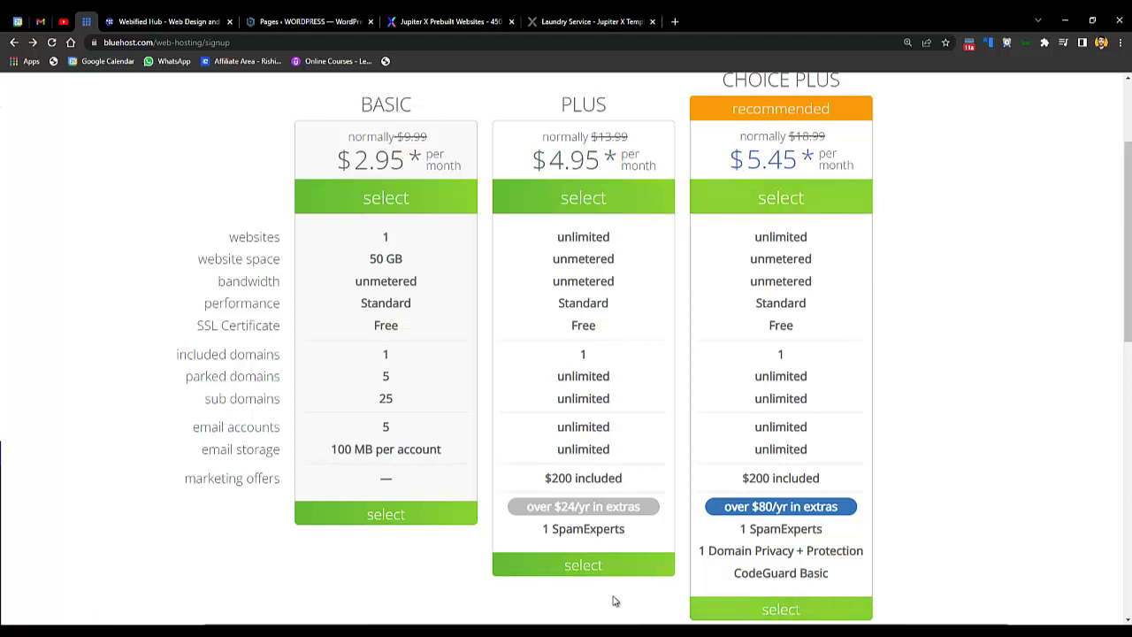
click(584, 564)
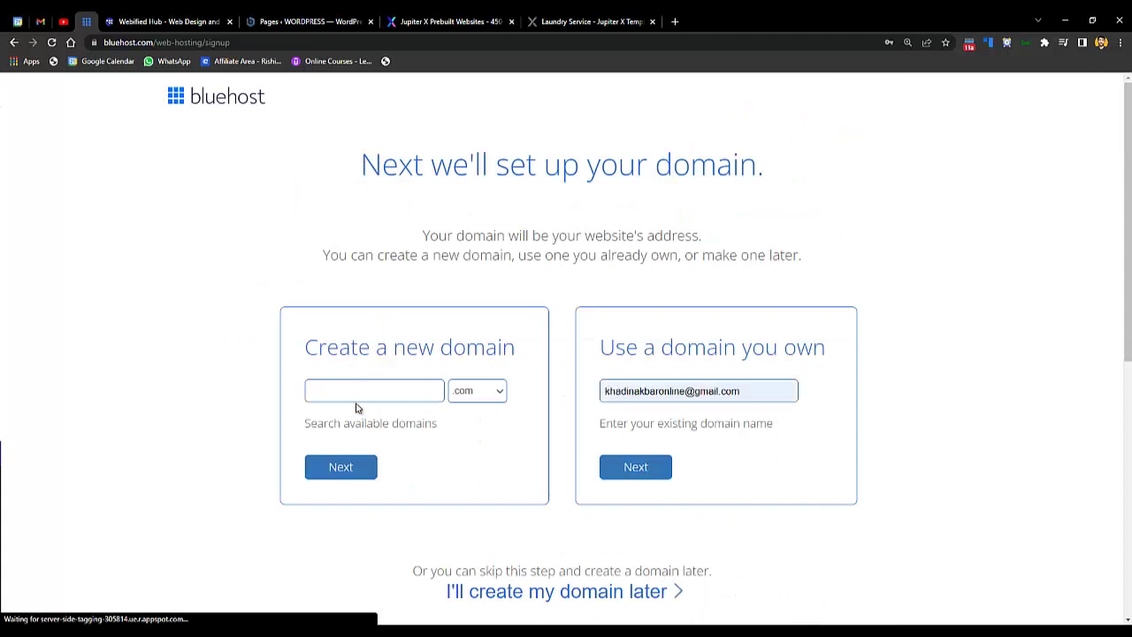
click(361, 397)
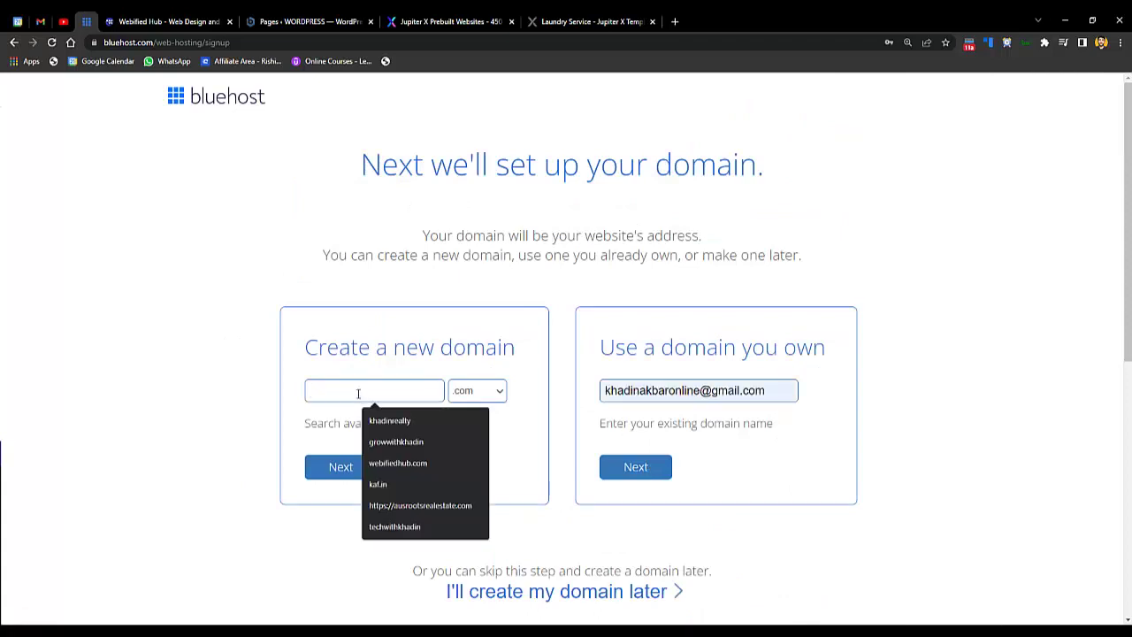
text(khadin)
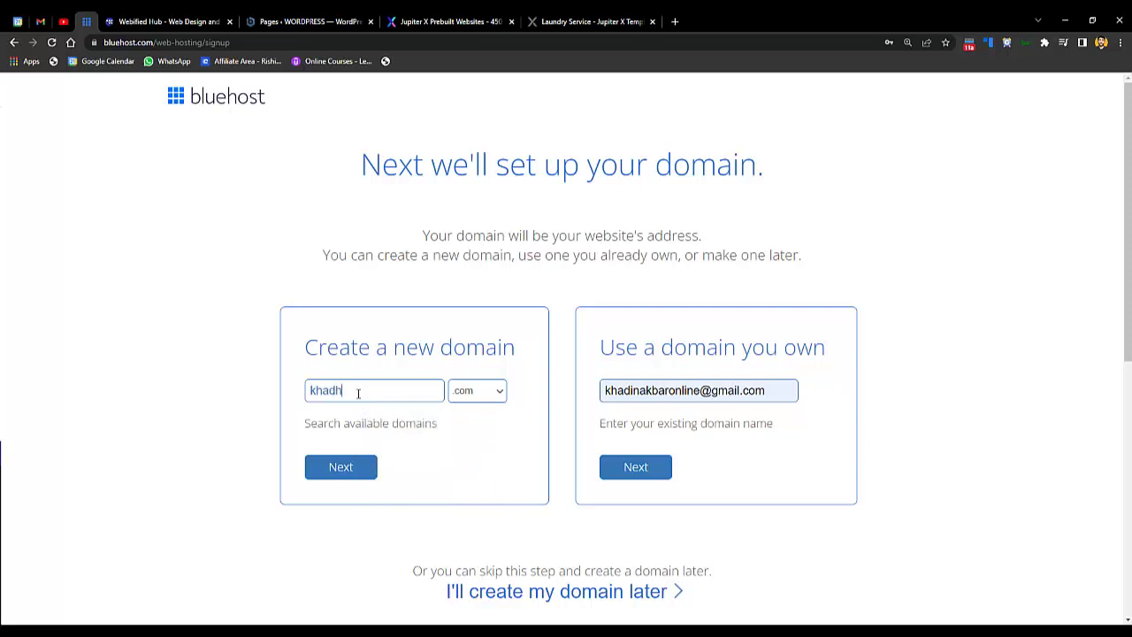
text(laundry)
key(Return)
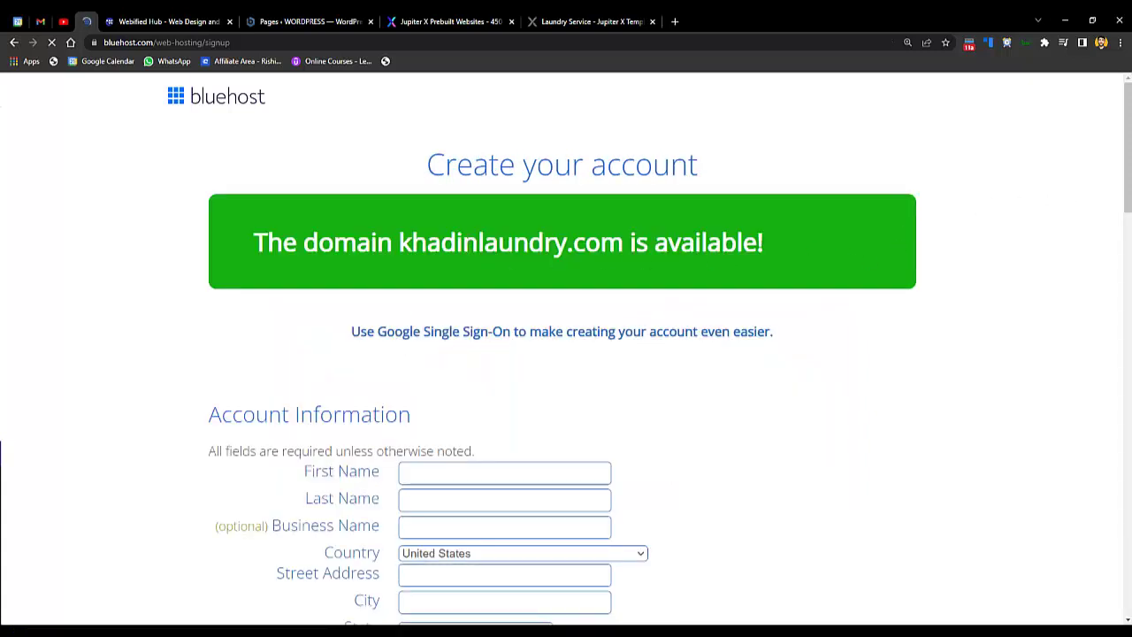
- Fill the account information form using the saved Chrome autofill contact details
scroll(896, 245, down, 2)
scroll(581, 306, down, 1)
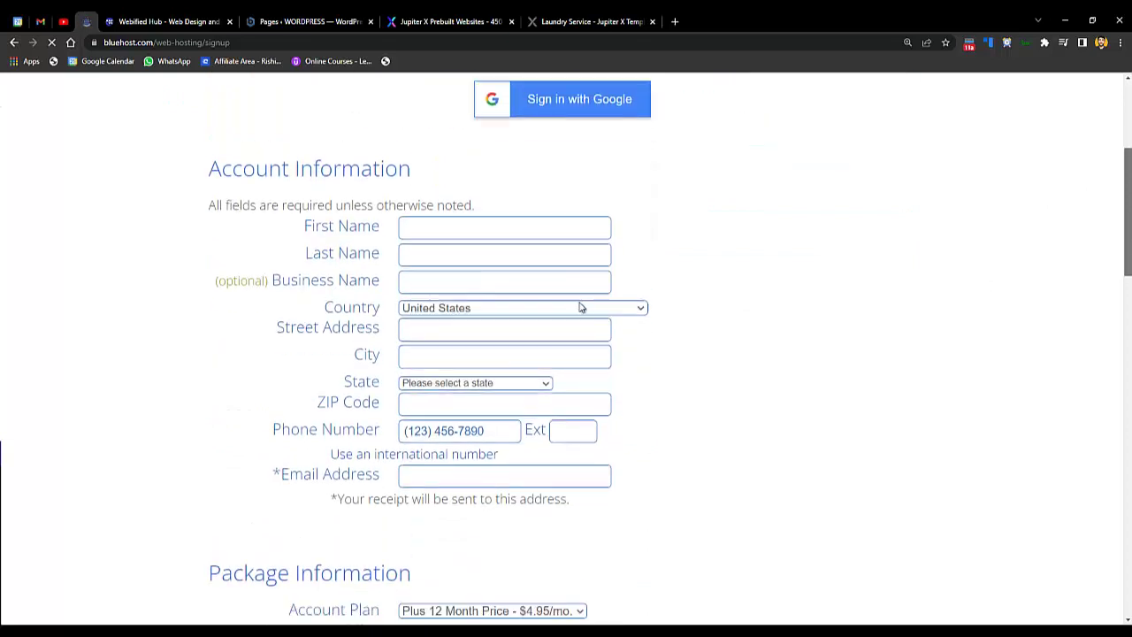
click(507, 210)
click(495, 382)
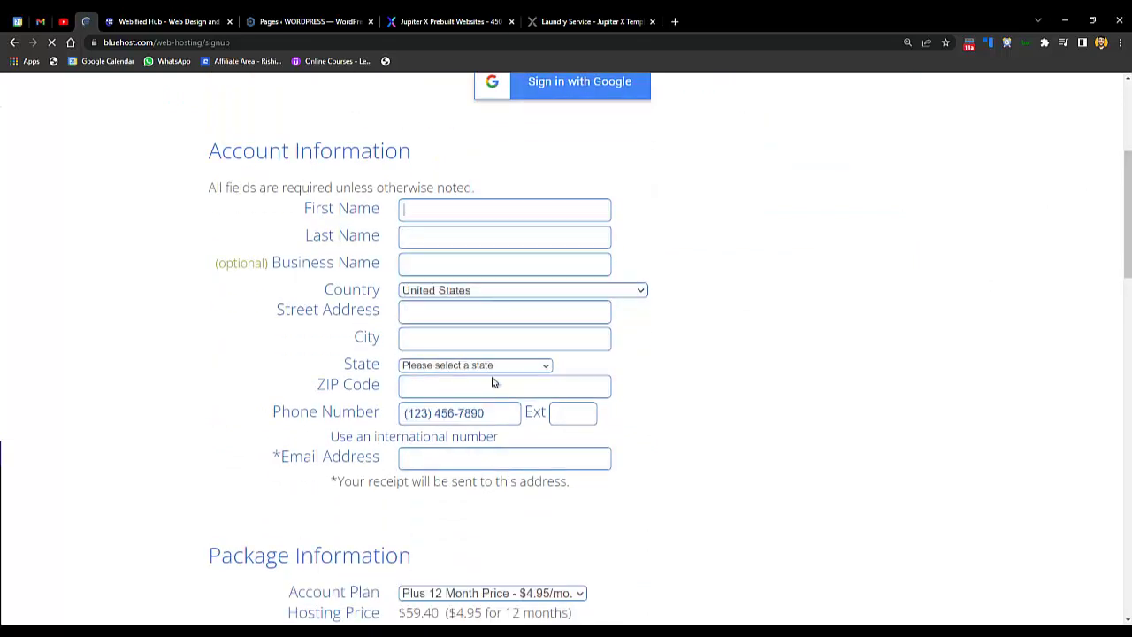
click(468, 216)
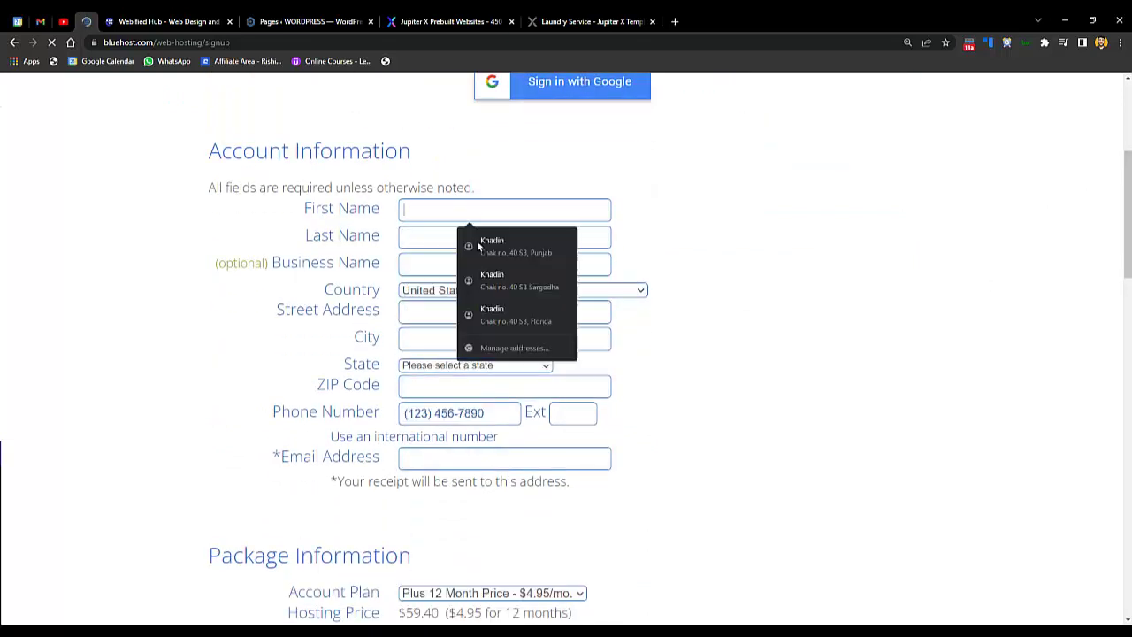
click(544, 251)
scroll(640, 127, down, 5)
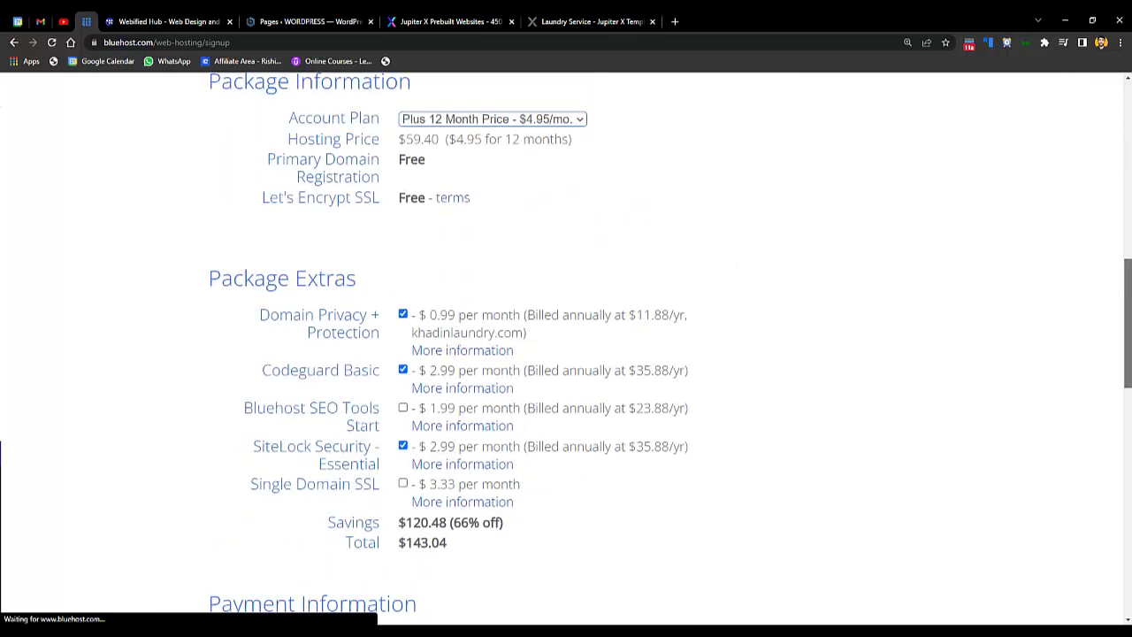
scroll(639, 127, up, 5)
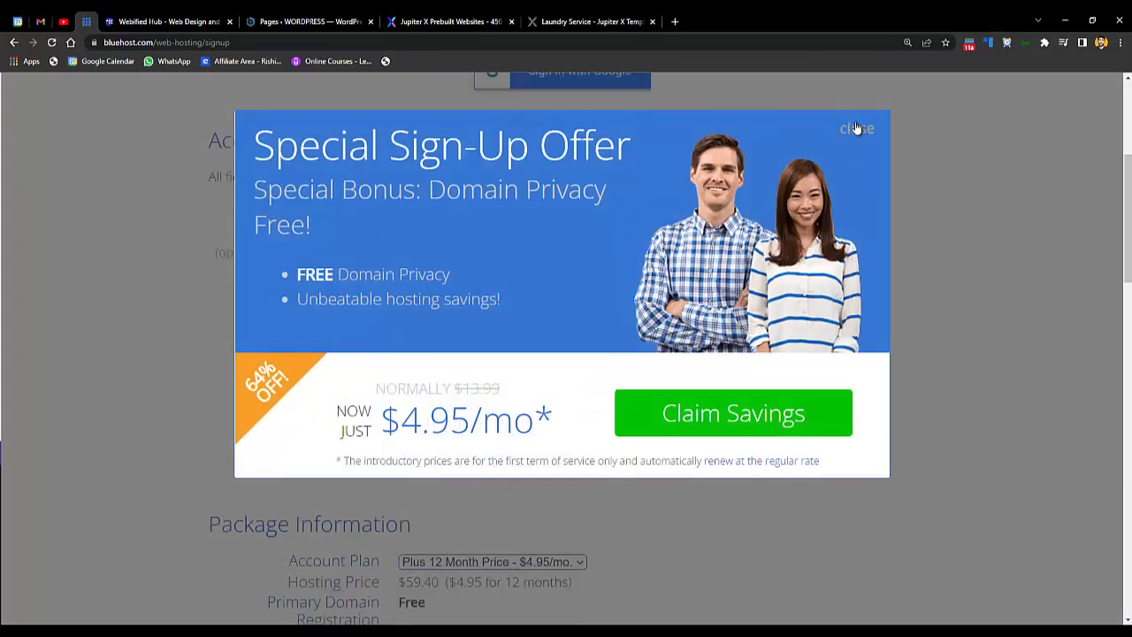
- Dismiss the sign-up offer and keep the Plus 12 Month account plan
click(856, 128)
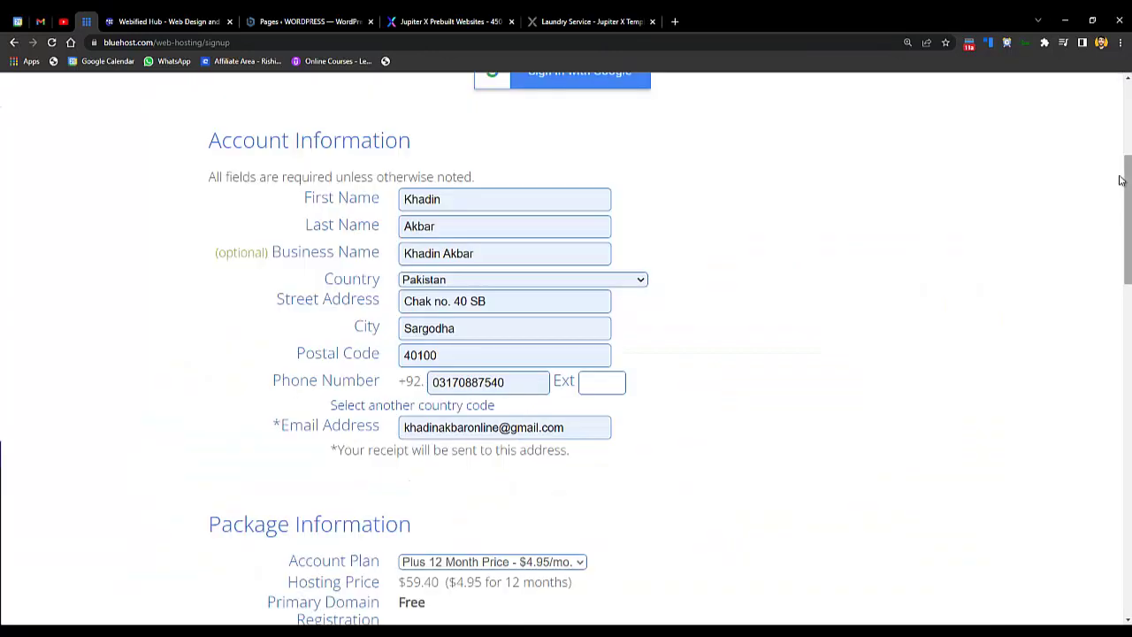
scroll(320, 243, down, 4)
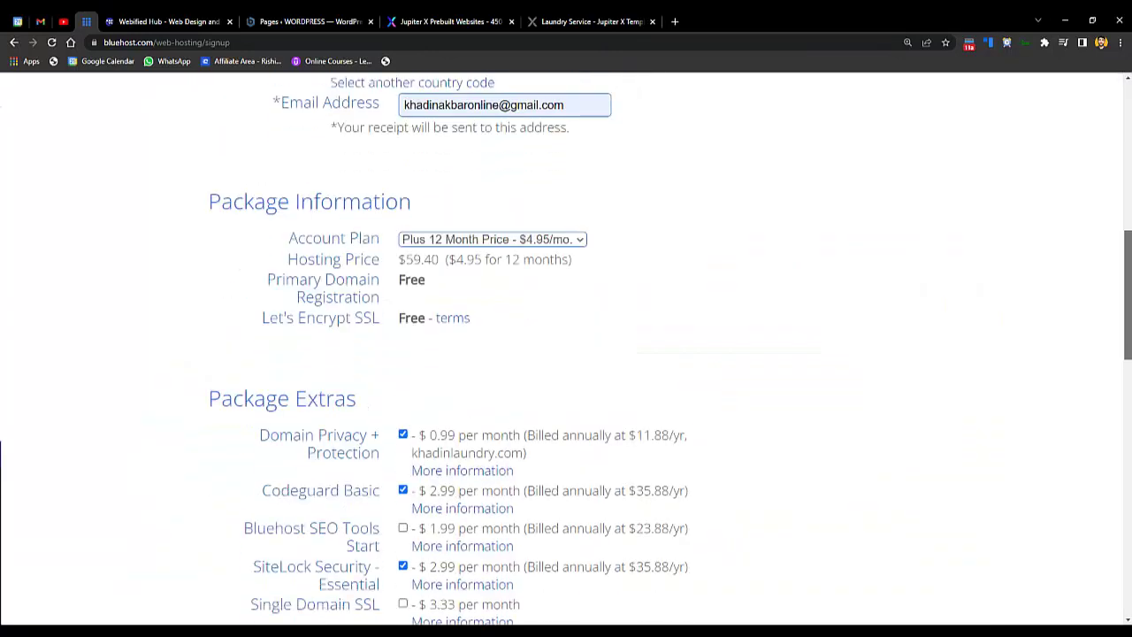
click(493, 241)
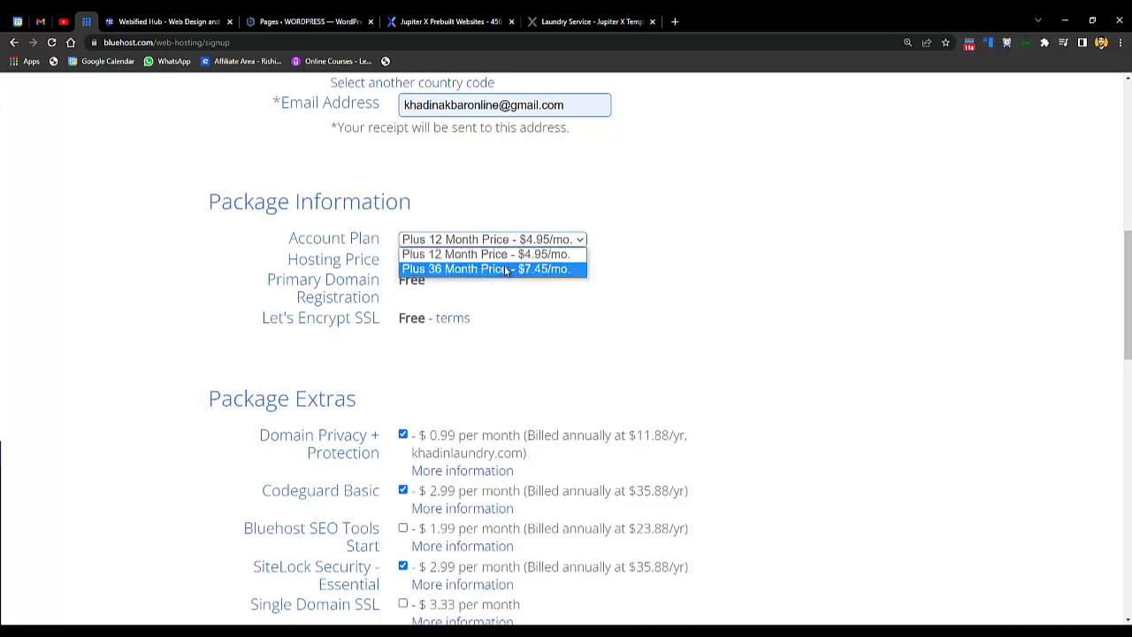
click(510, 258)
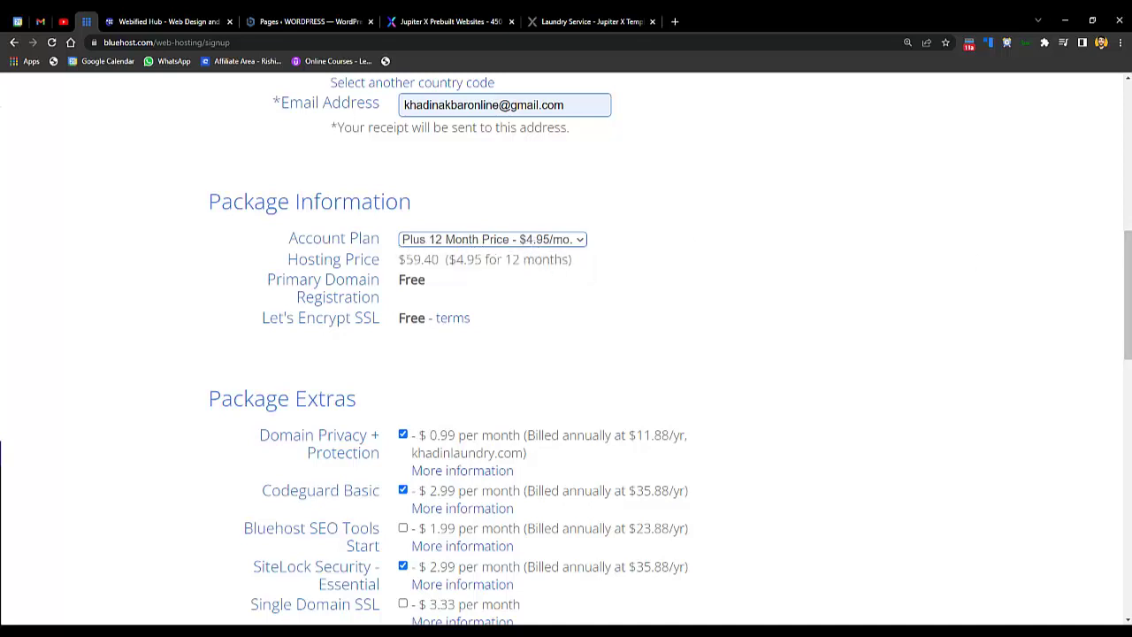
scroll(1126, 292, down, 1)
scroll(1127, 309, down, 1)
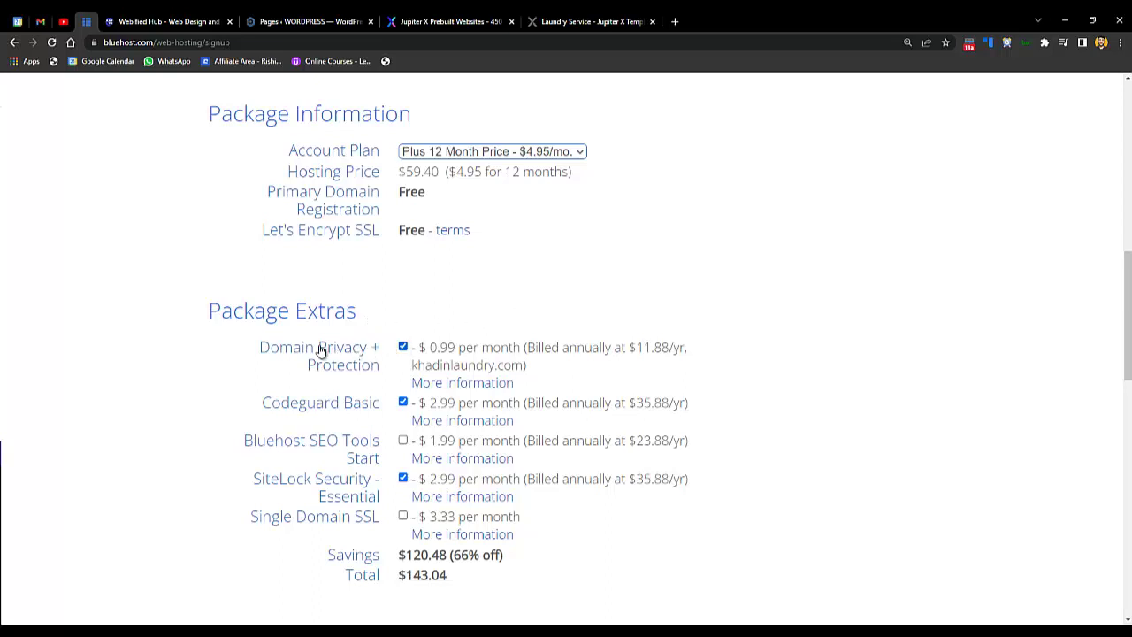
- Uncheck the Codeguard Basic and SiteLock Security extras, bringing the total to $71.28
click(402, 401)
click(403, 478)
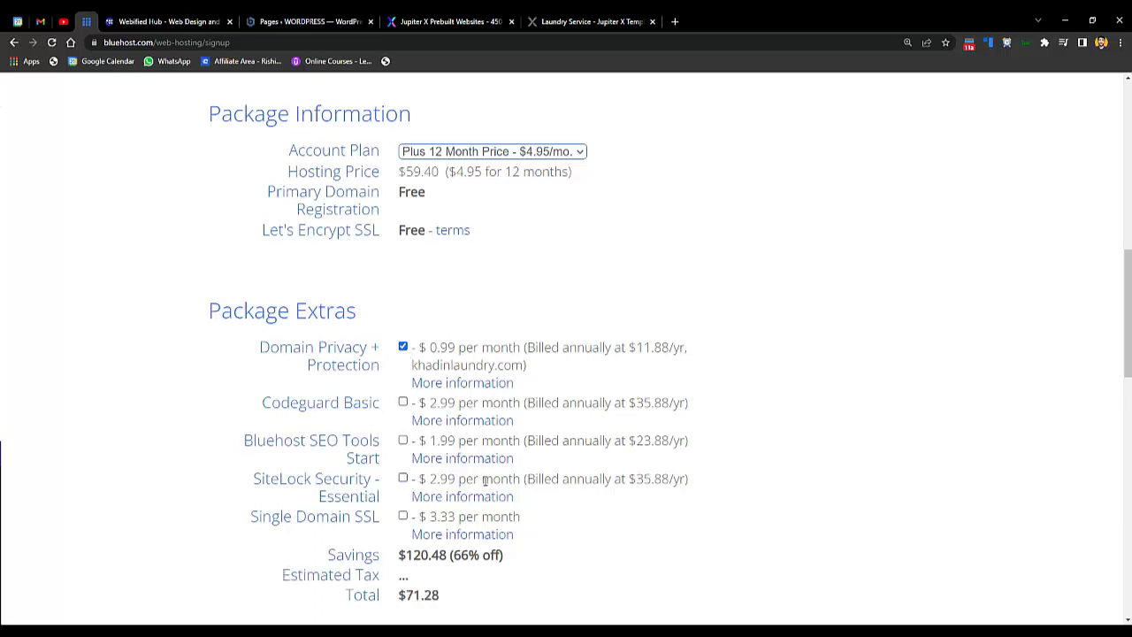
scroll(1127, 318, down, 1)
scroll(1119, 397, down, 1)
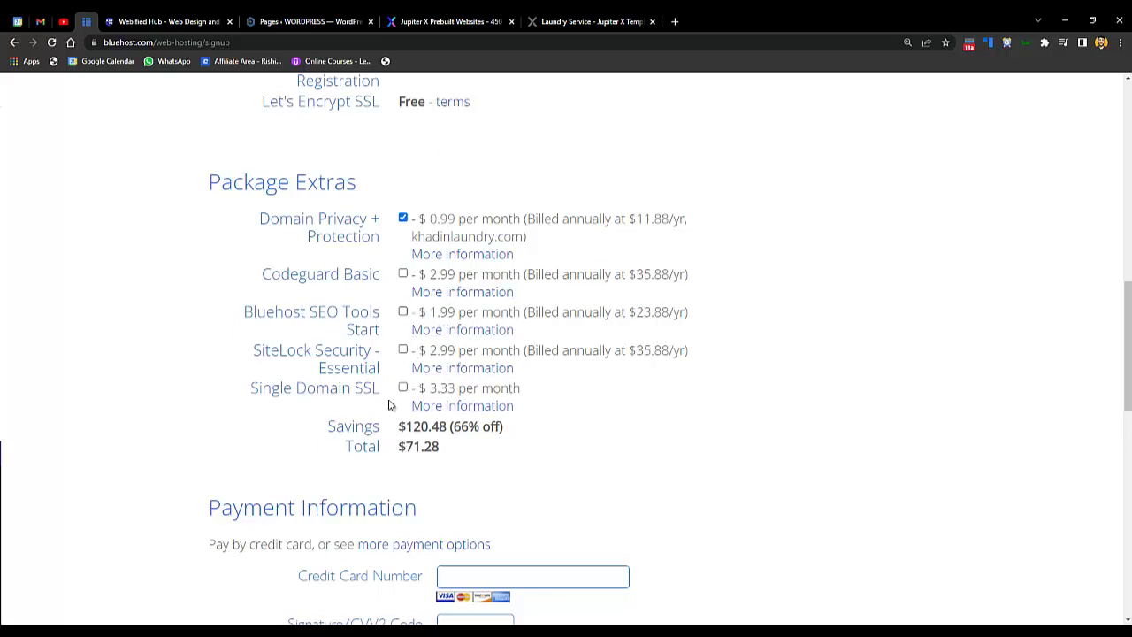
double_click(432, 449)
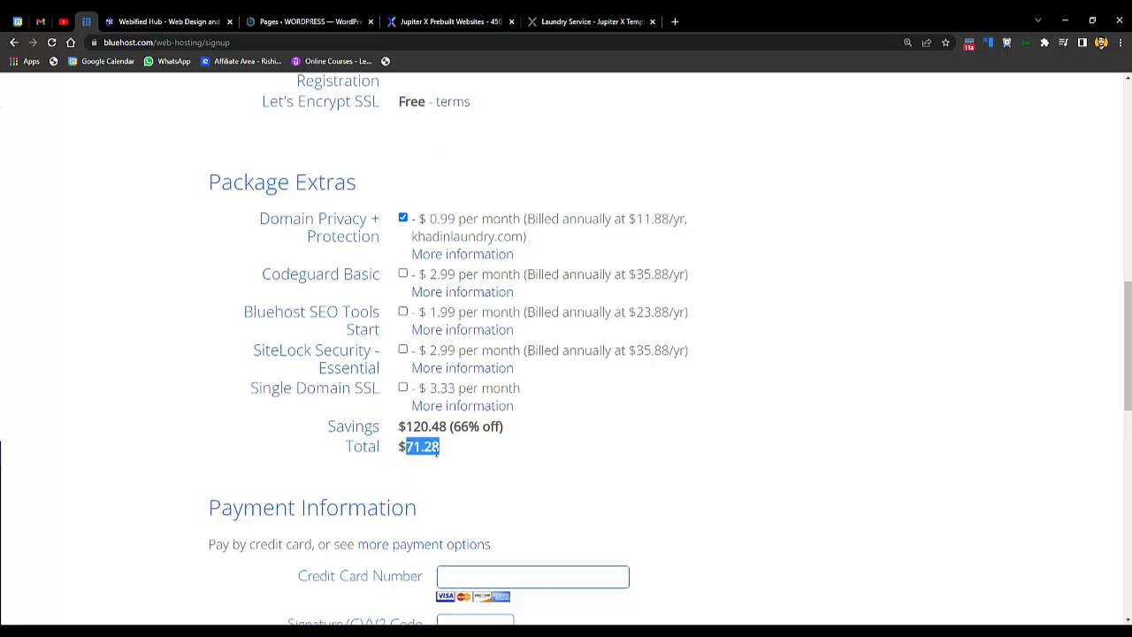
click(428, 447)
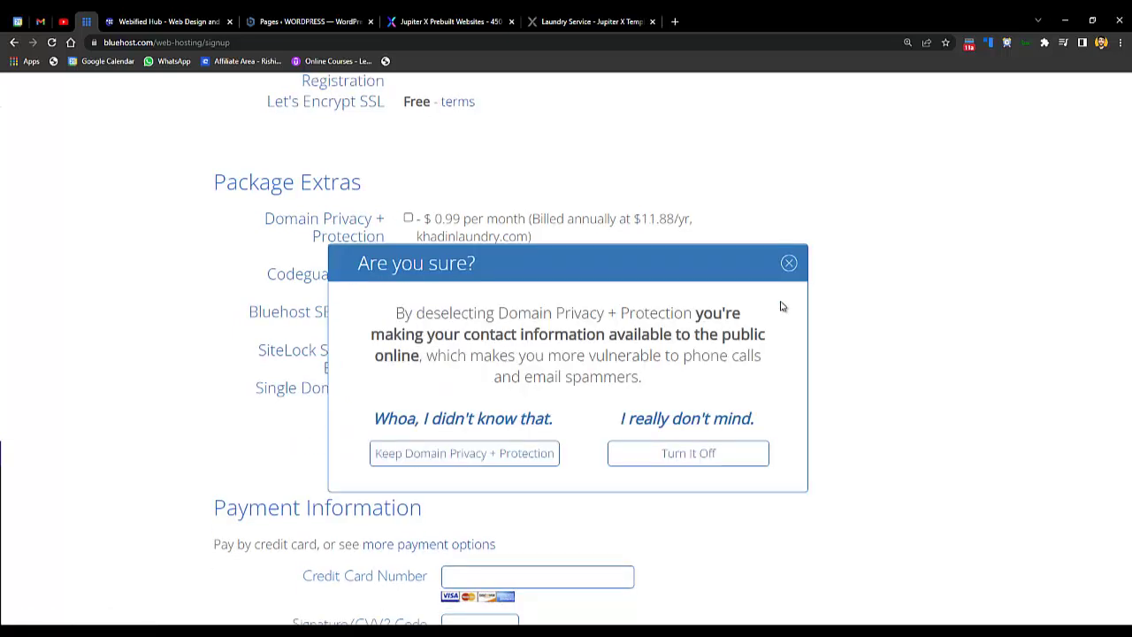
- Leave Domain Privacy off by closing the warning, and confirm the $59.40 total
click(788, 264)
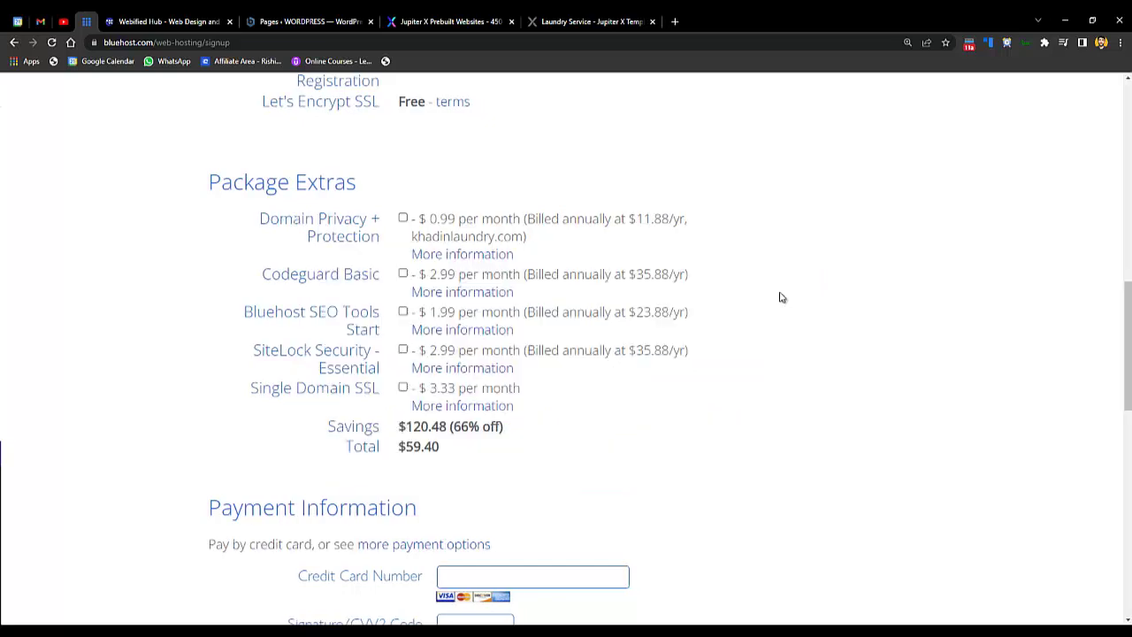
scroll(1128, 354, down, 1)
scroll(1061, 372, up, 1)
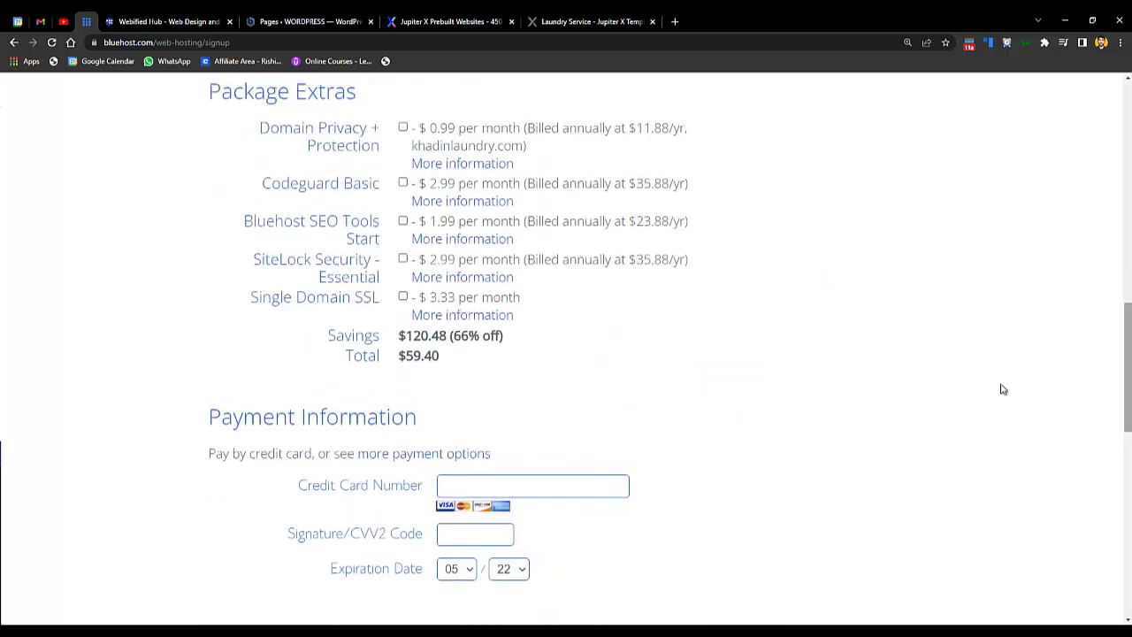
drag(460, 336, 489, 337)
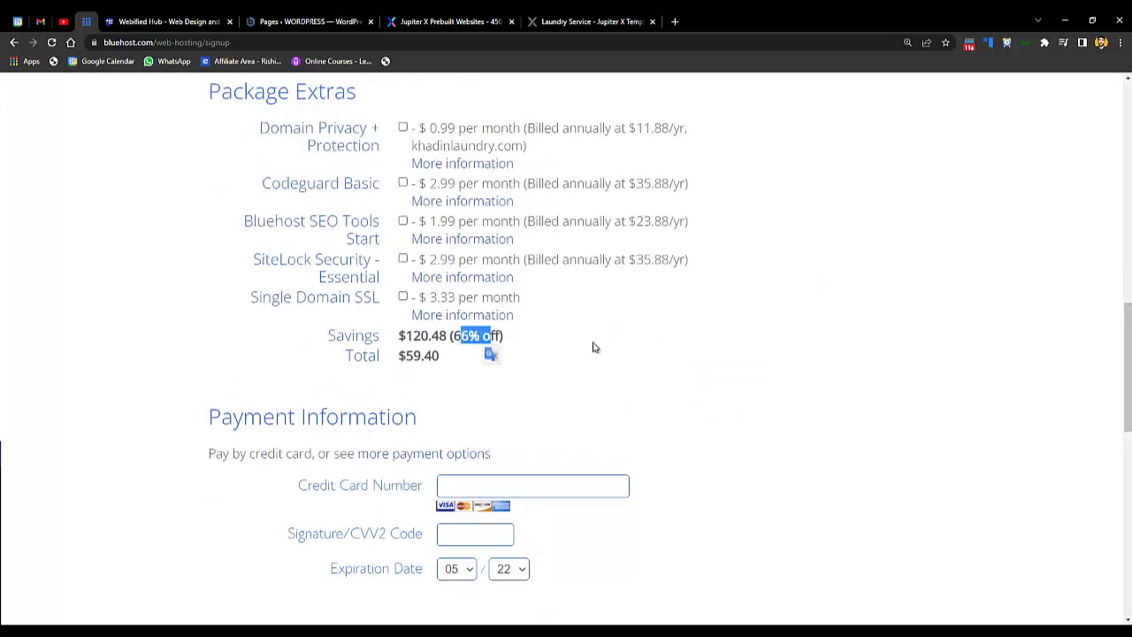
scroll(1113, 360, down, 1)
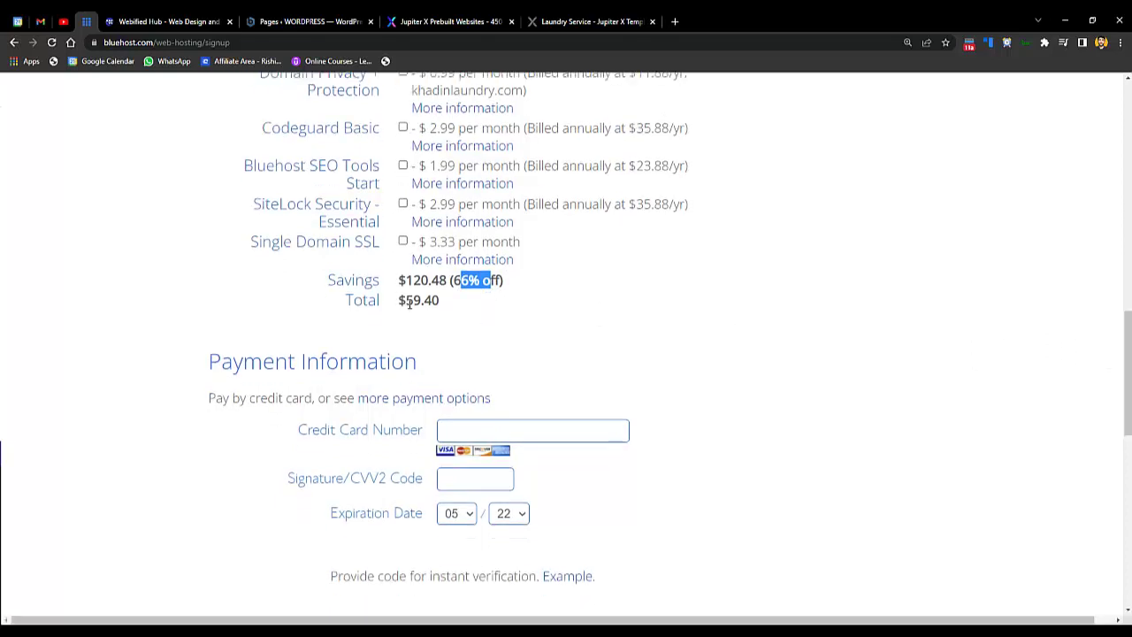
drag(439, 301, 405, 302)
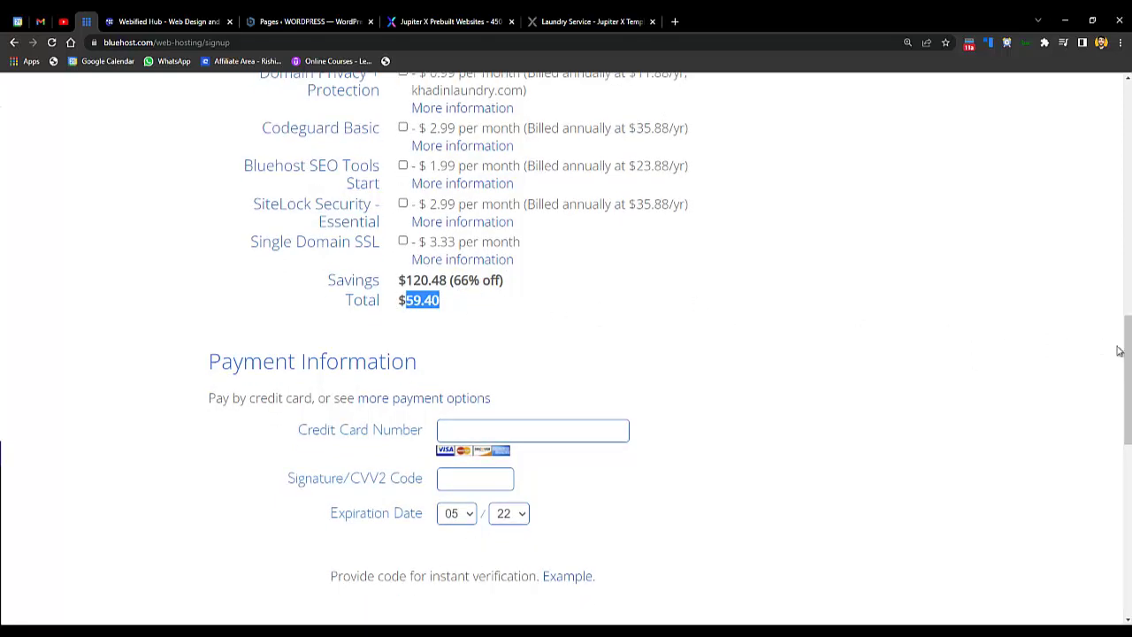
scroll(1121, 352, down, 3)
click(960, 382)
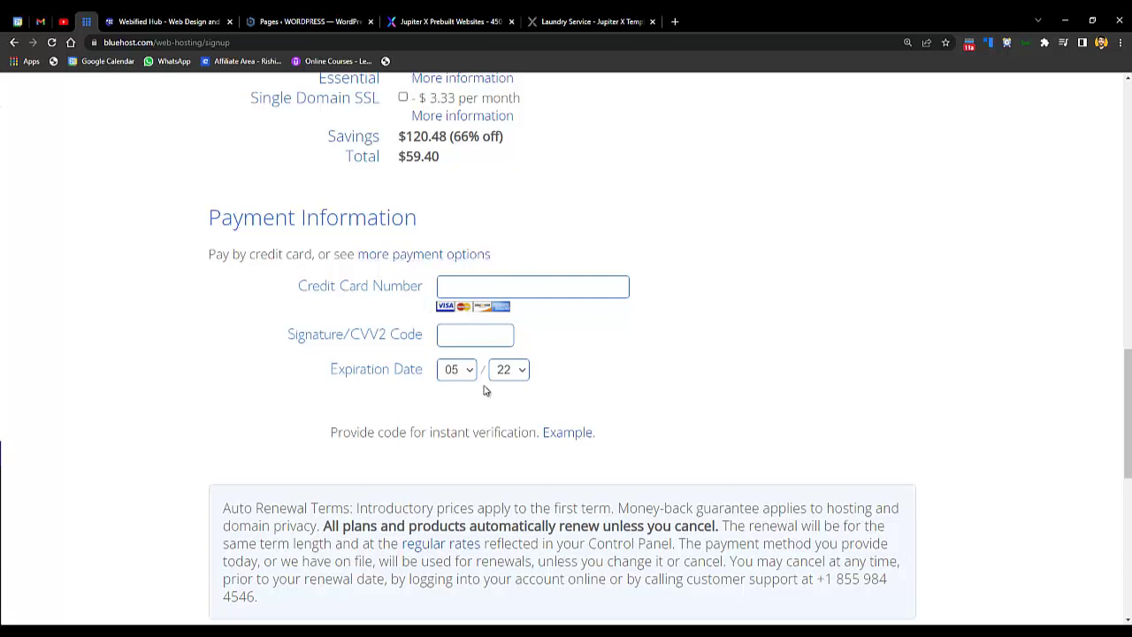
- Choose Pay with PayPal and agree to the auto-renewal and service terms
click(439, 257)
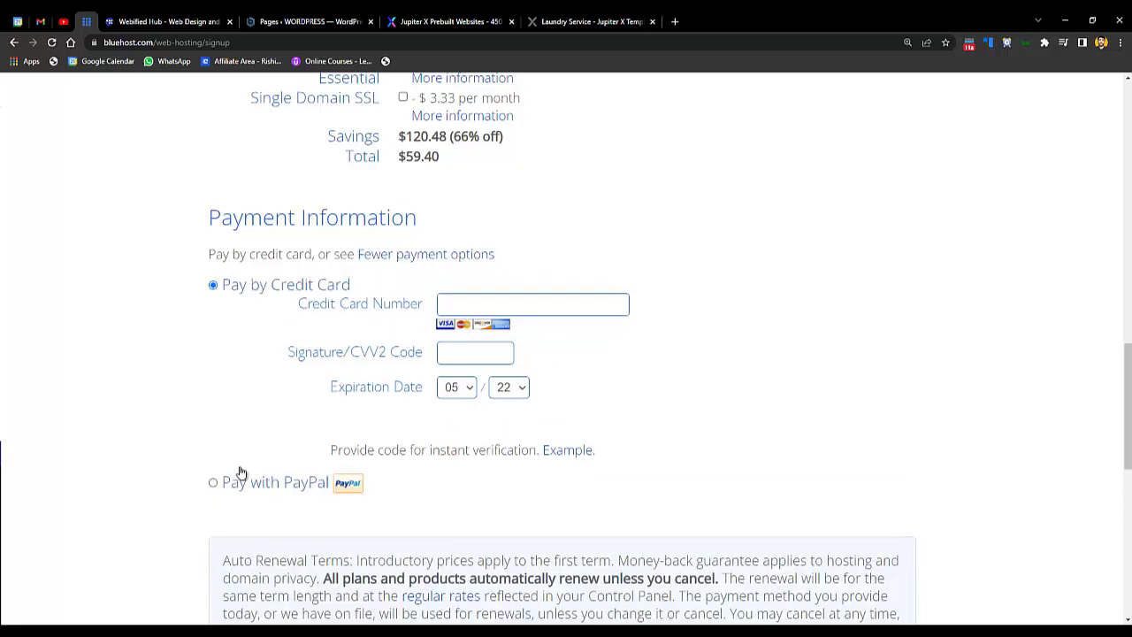
click(265, 482)
scroll(804, 486, down, 7)
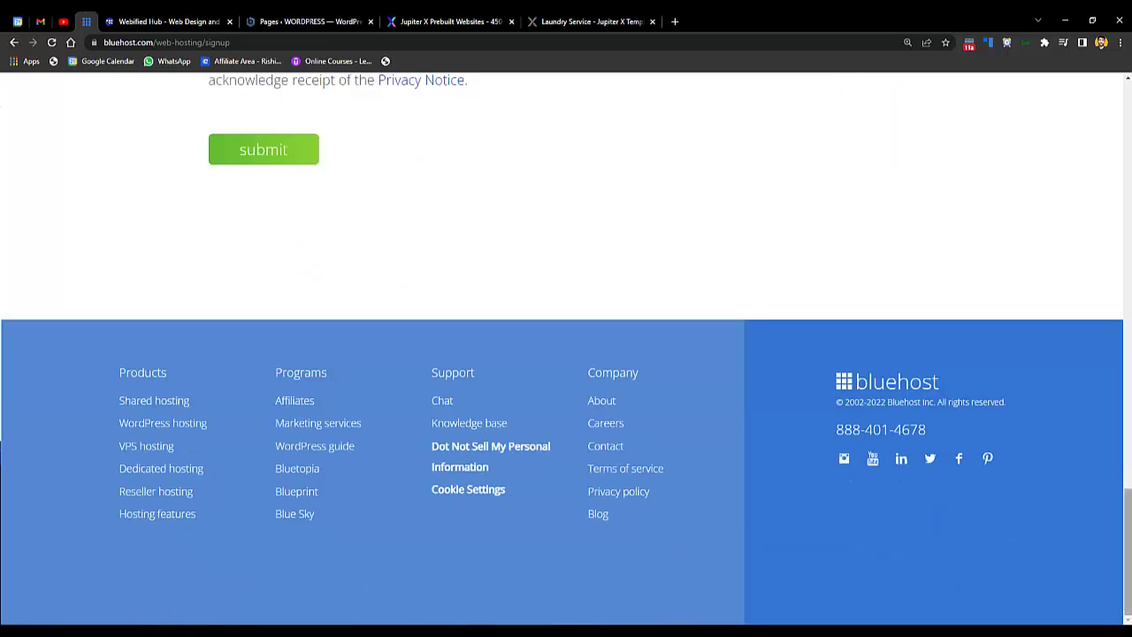
scroll(804, 485, up, 3)
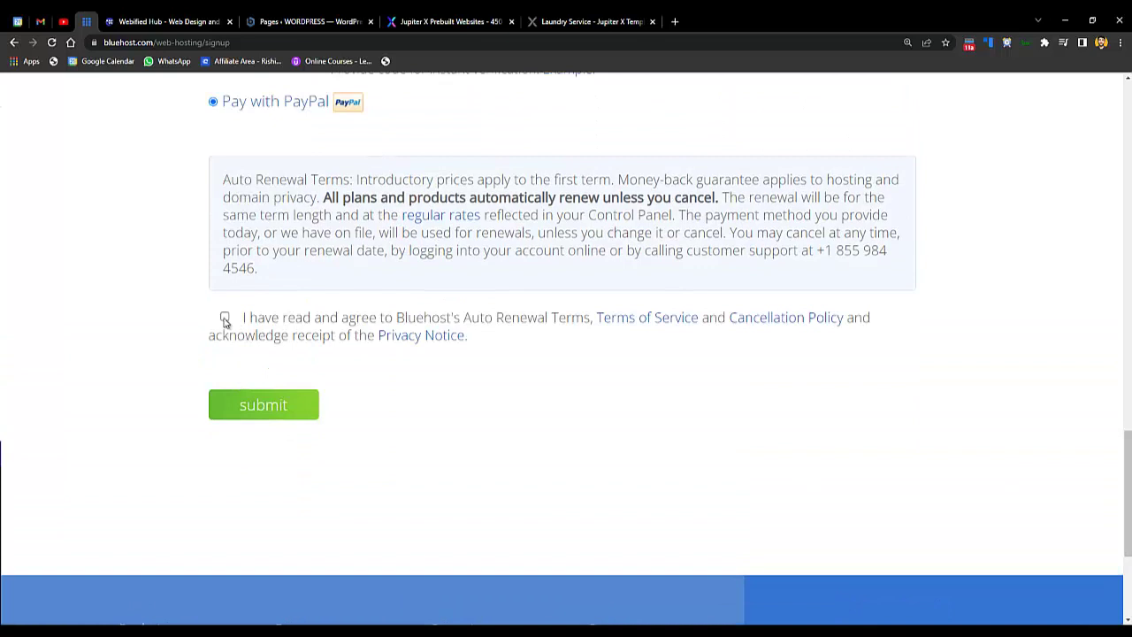
click(224, 316)
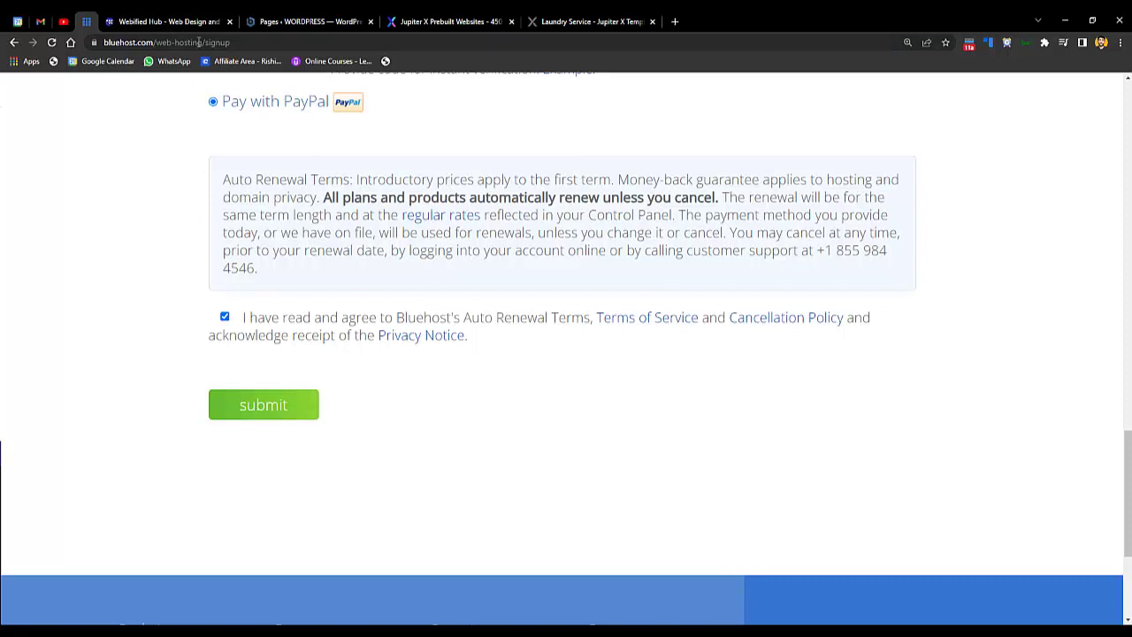
- Go to the Bluehost website and open its hosting account login page
click(222, 42)
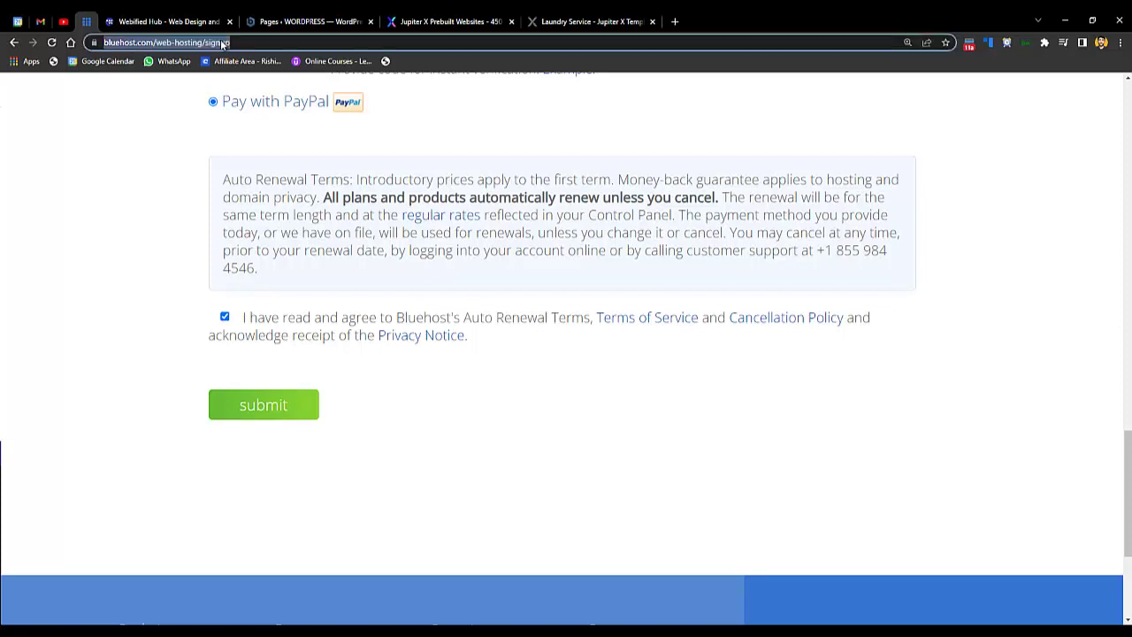
text(bluehost.com)
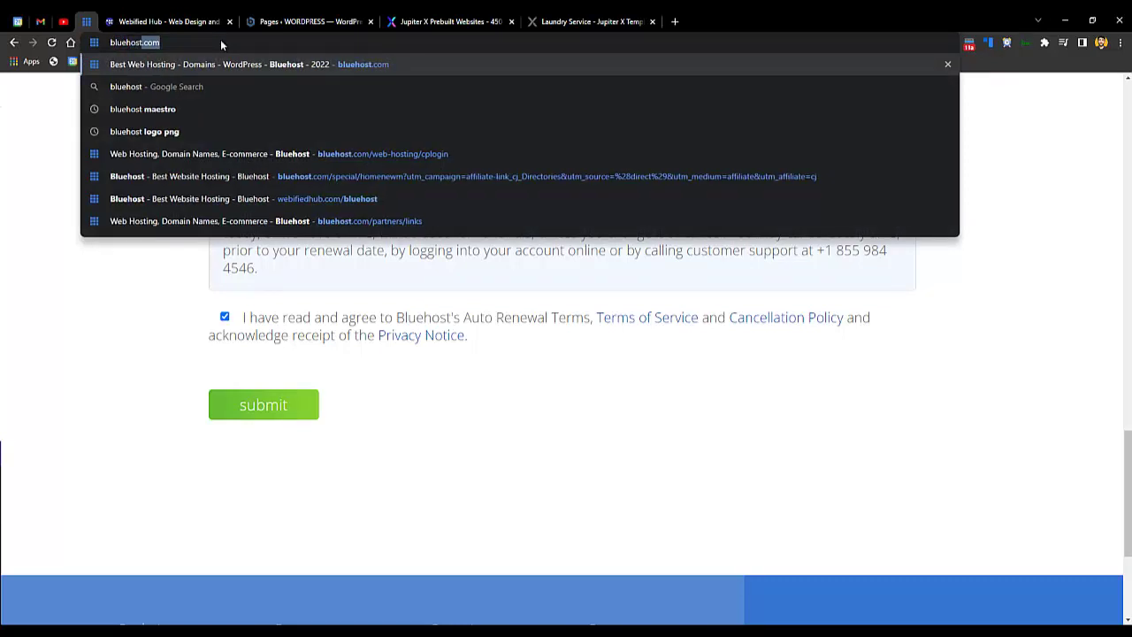
key(Return)
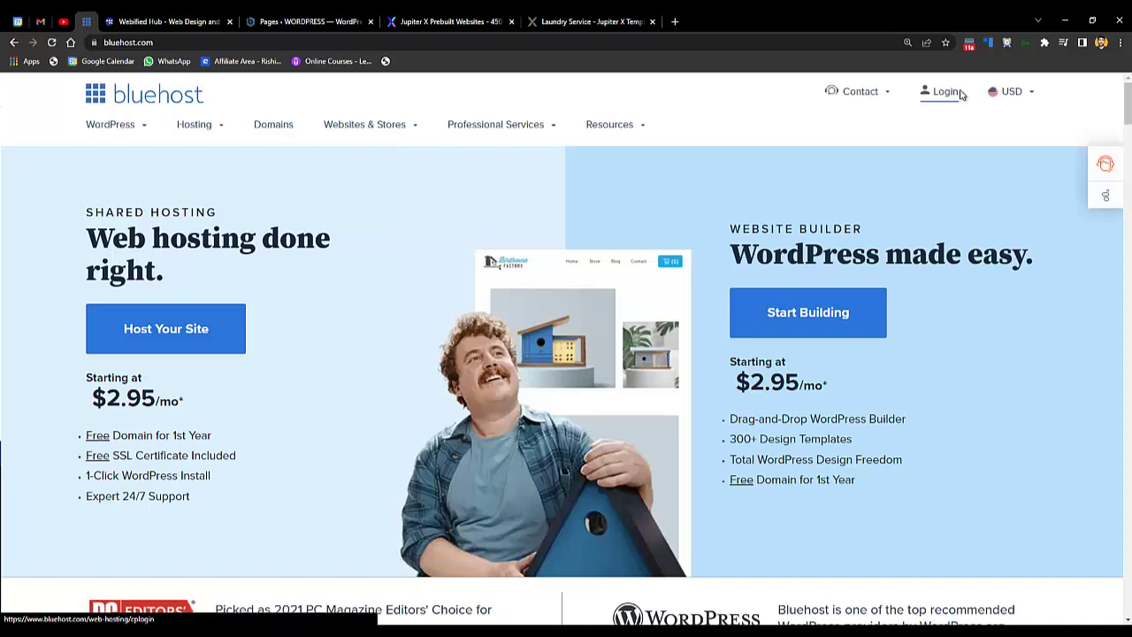
mouse_move(876, 99)
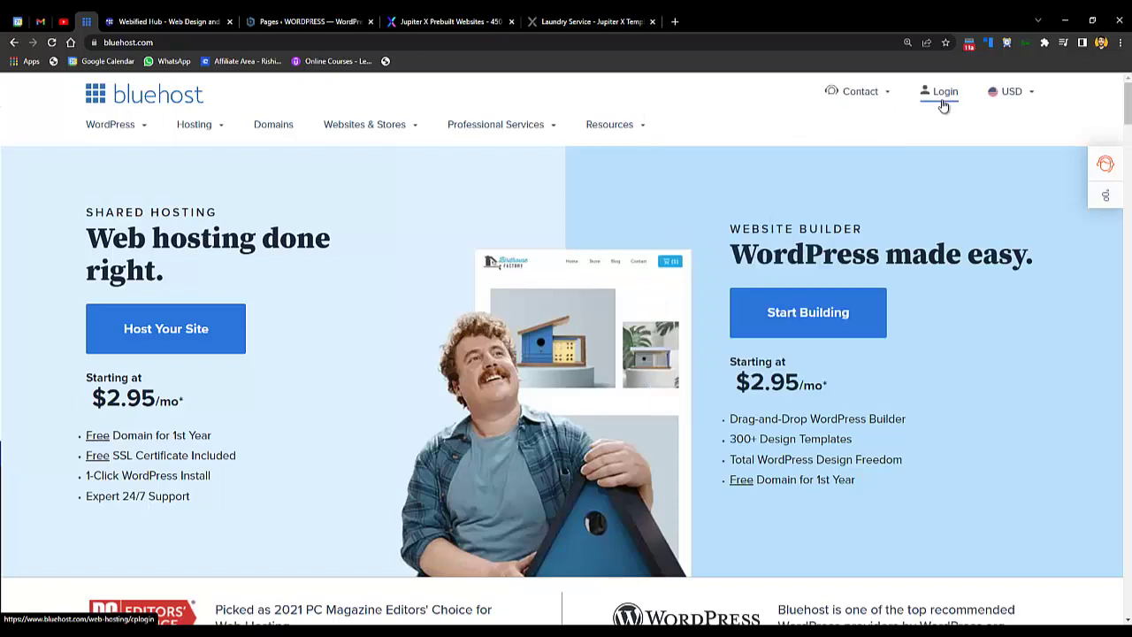
click(942, 104)
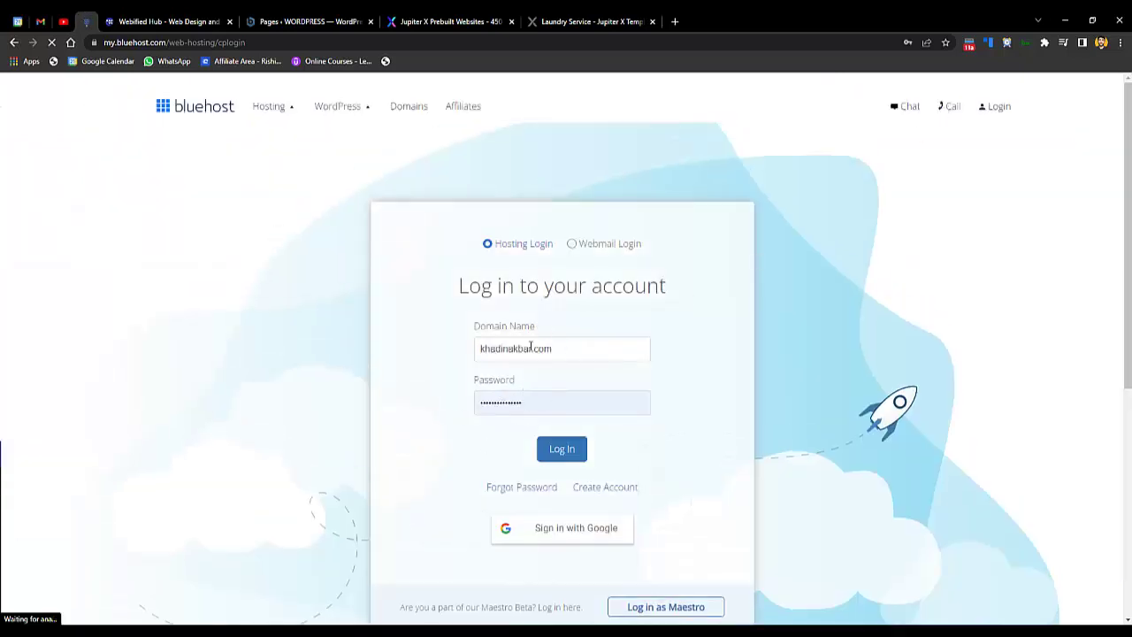
- Sign in with the saved domain name and password
click(578, 343)
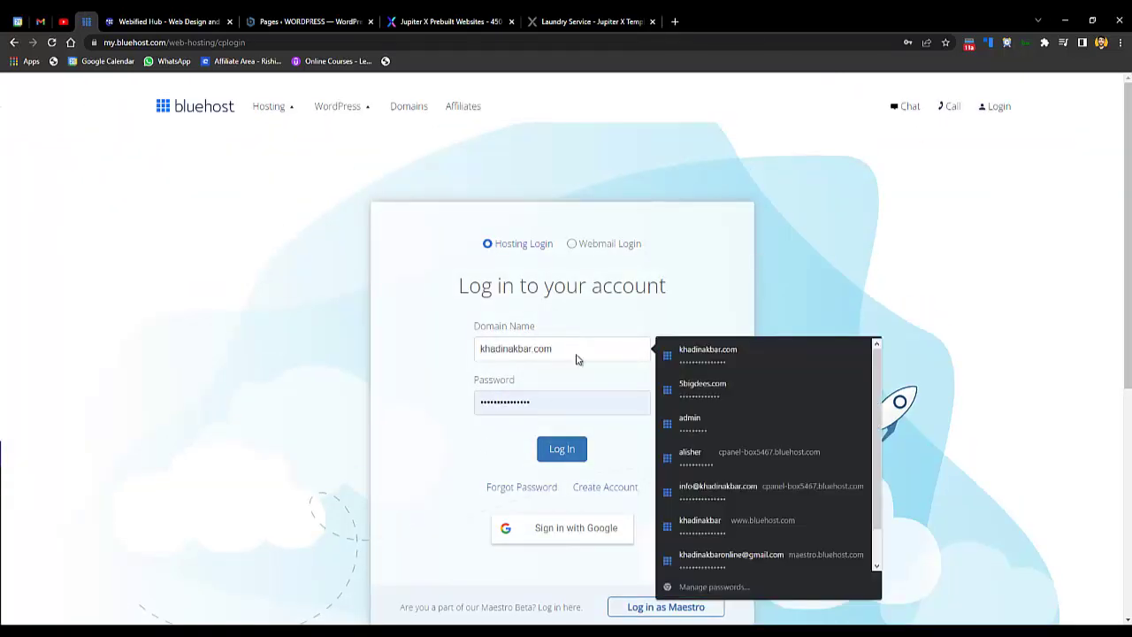
click(548, 402)
click(562, 453)
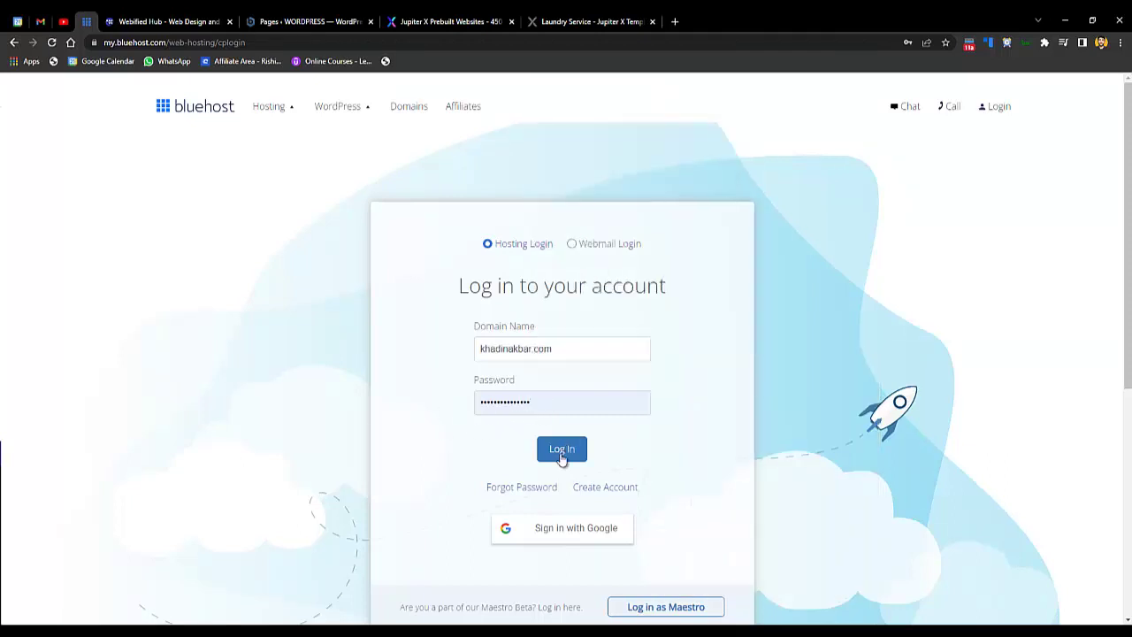
click(562, 452)
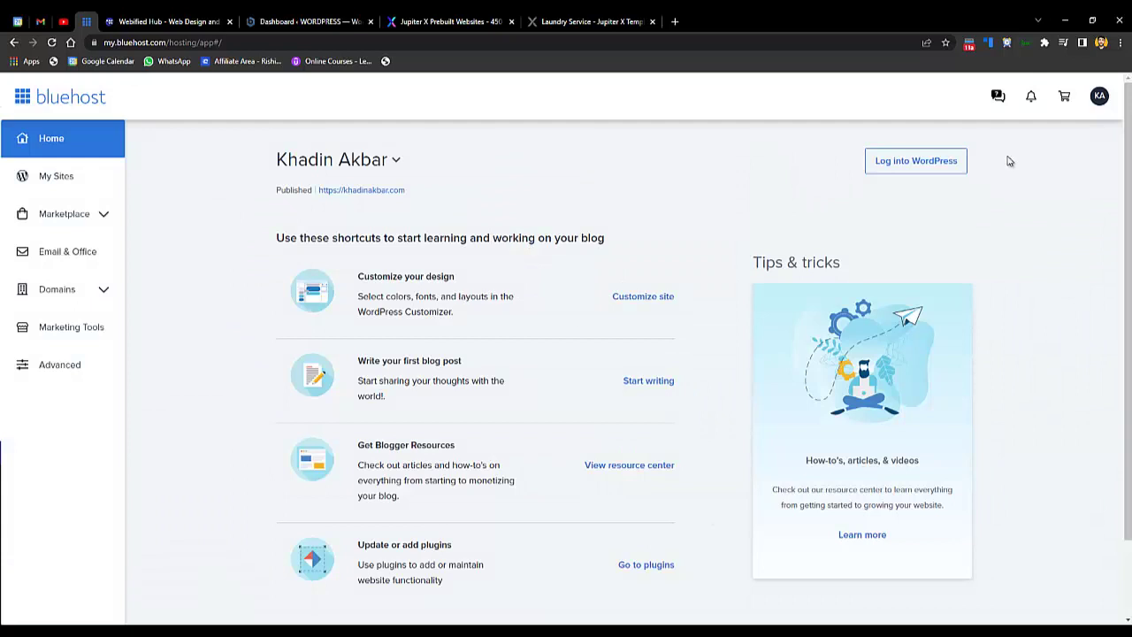
- Open the WordPress dashboard and front page, then place the Laundry Service demo tab beside them
click(916, 162)
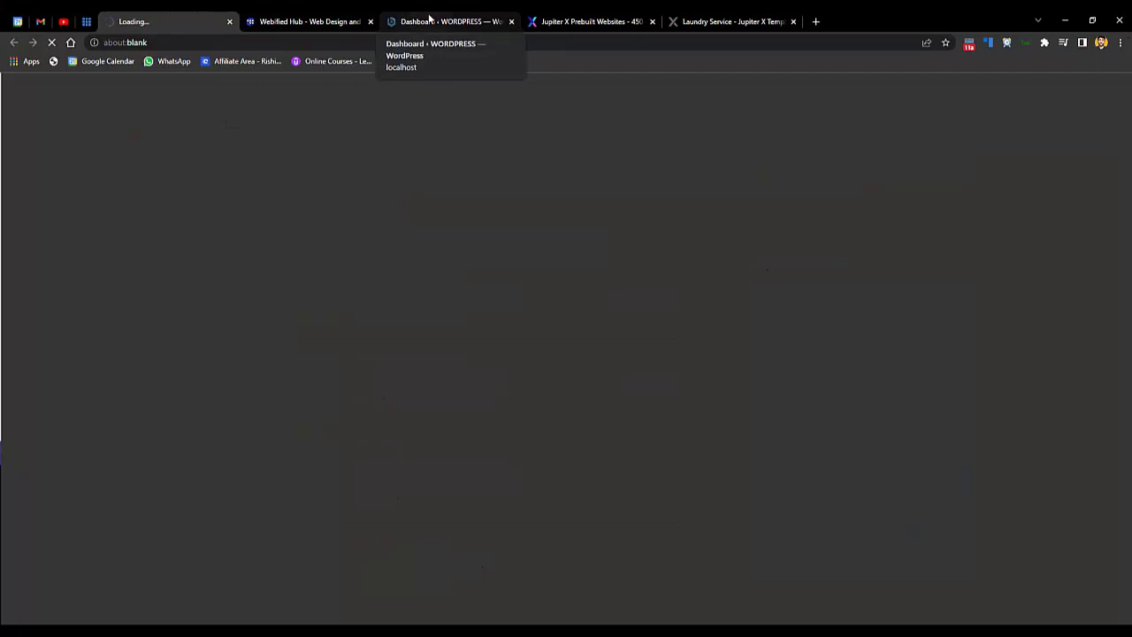
middle_click(429, 20)
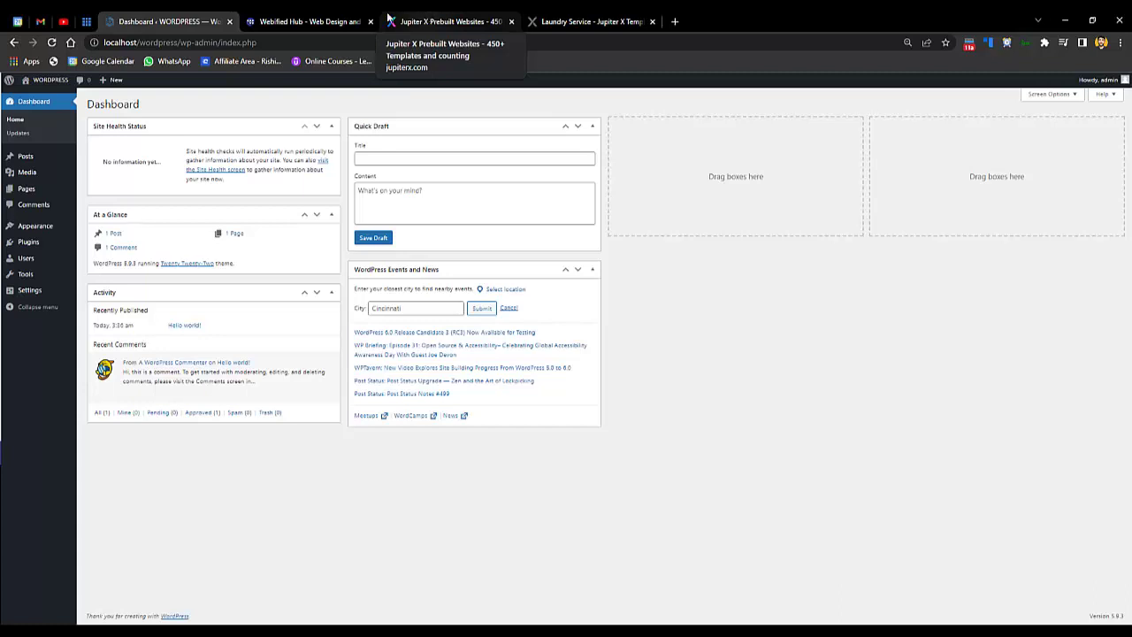
right_click(41, 96)
click(108, 121)
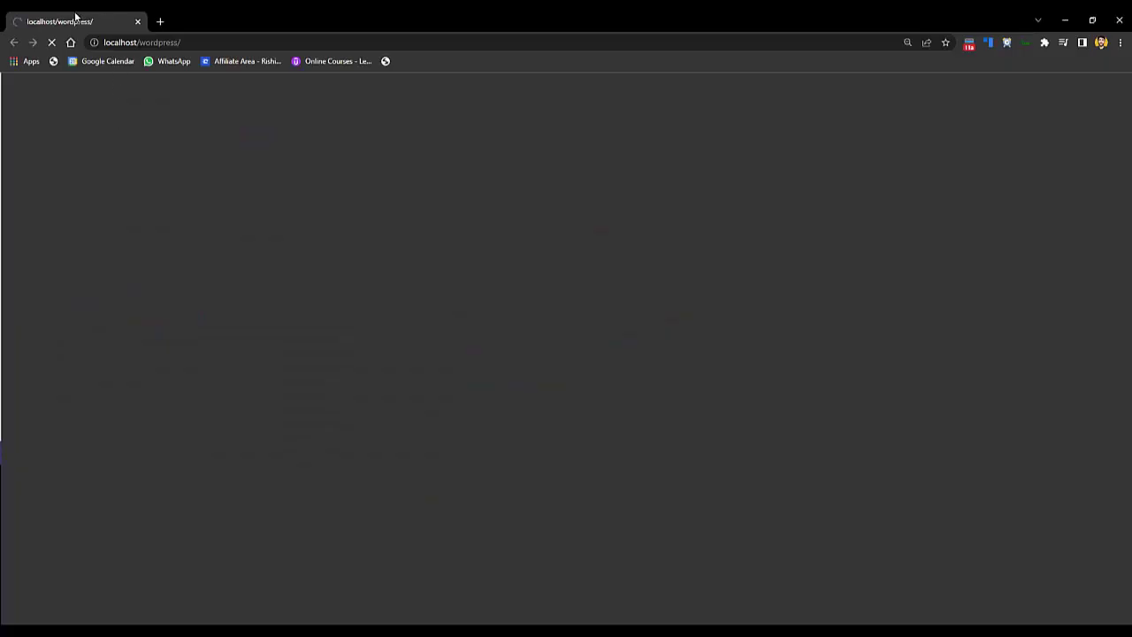
drag(76, 17, 256, 26)
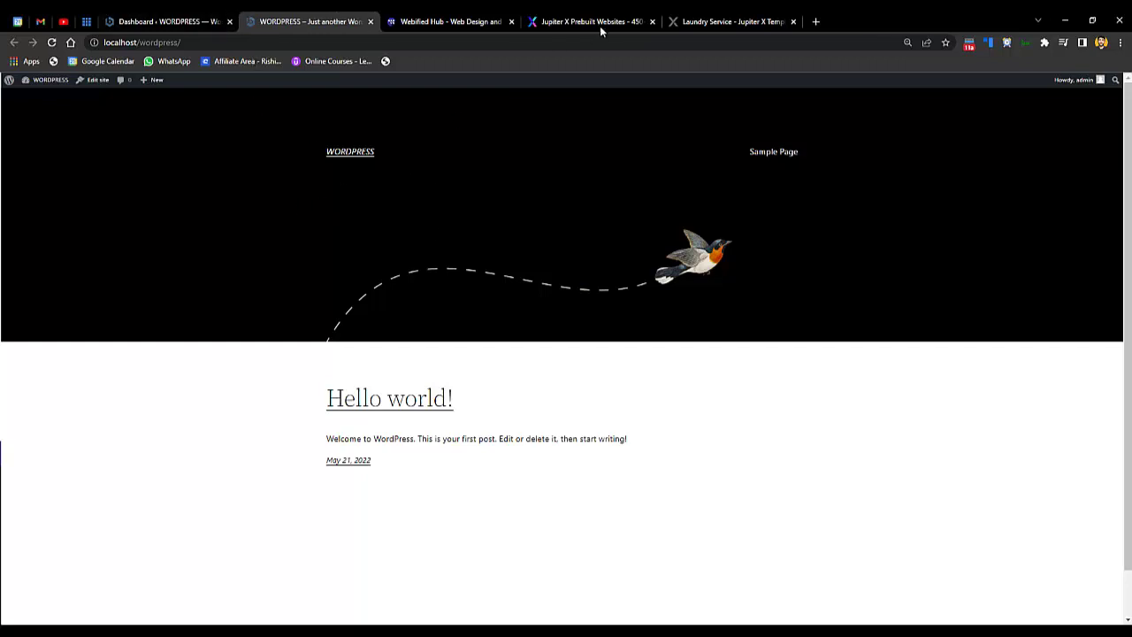
click(721, 21)
drag(721, 22, 453, 21)
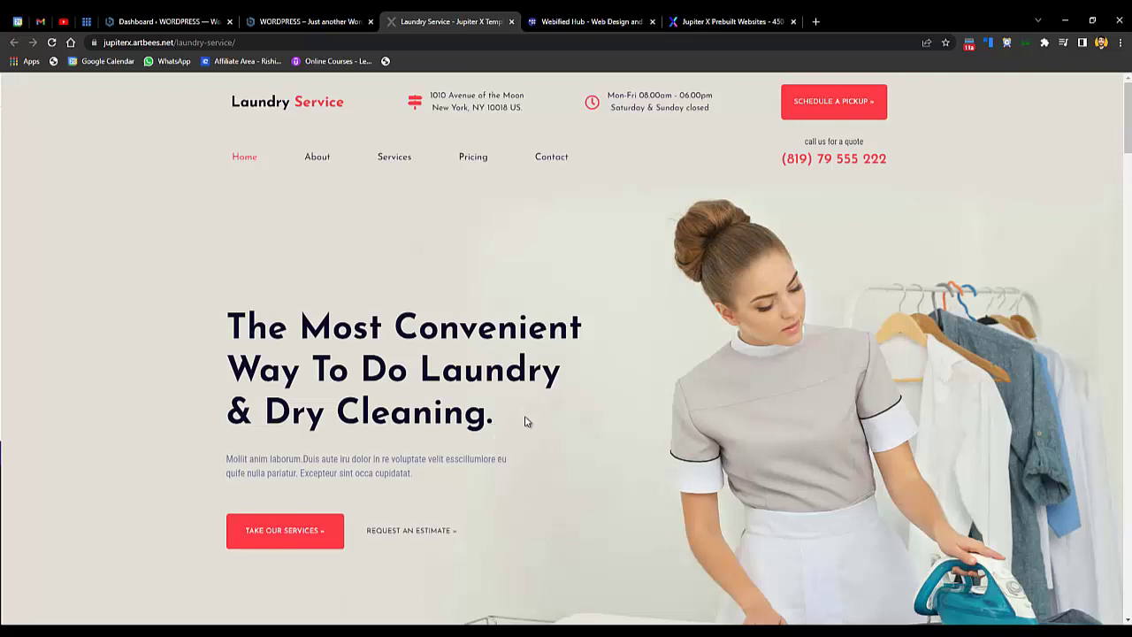
- Compare the laundry headline, the local front page and Jupiter's $59 ThemeForest listing
triple_click(342, 391)
click(180, 345)
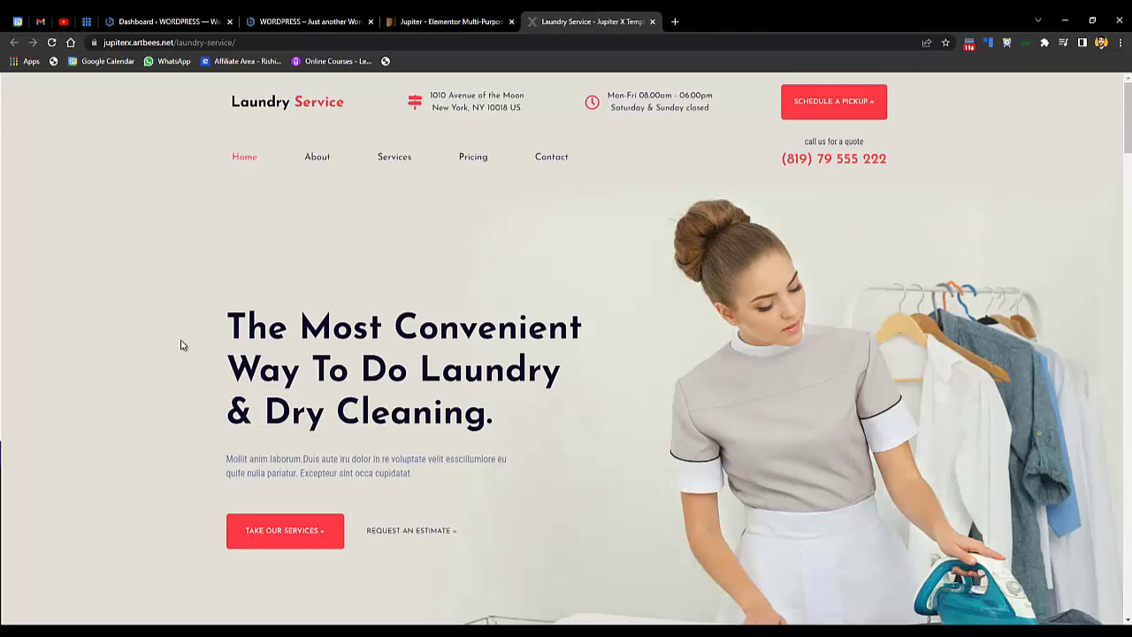
click(298, 18)
click(434, 19)
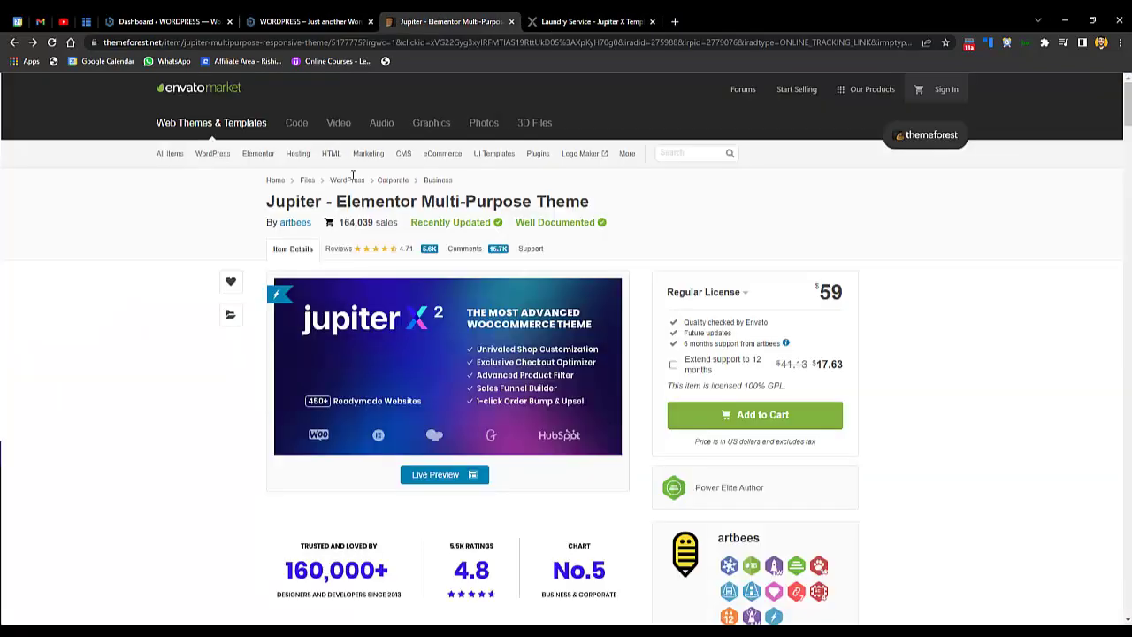
triple_click(833, 296)
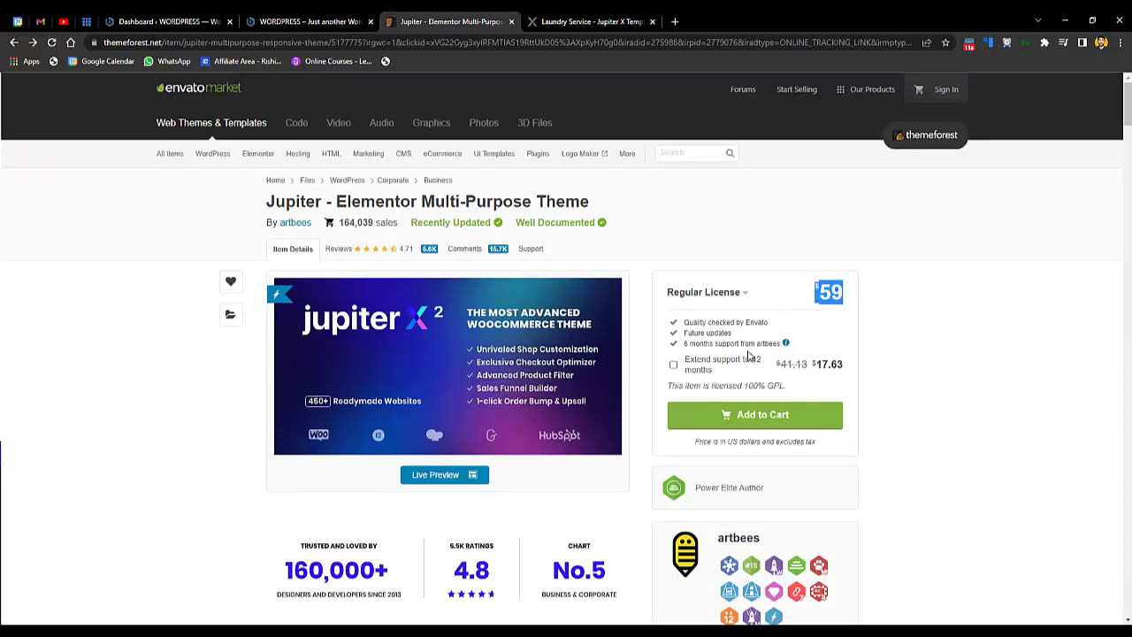
drag(267, 202, 589, 203)
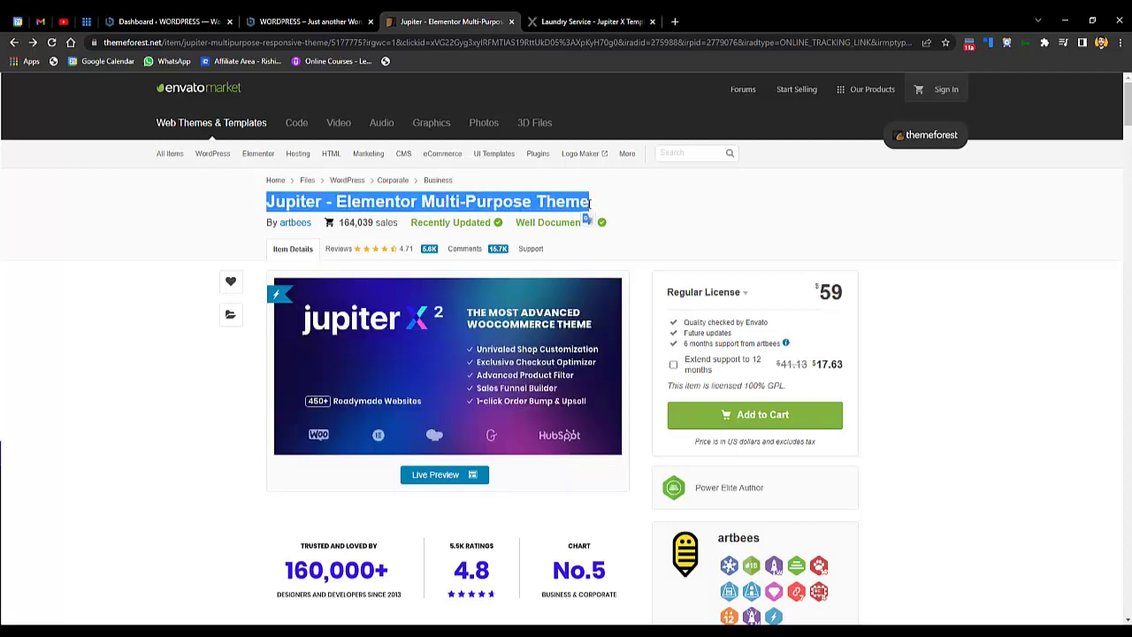
- Open the Jupiter Live Preview in a new tab and switch to it
right_click(444, 482)
key(Escape)
click(442, 476)
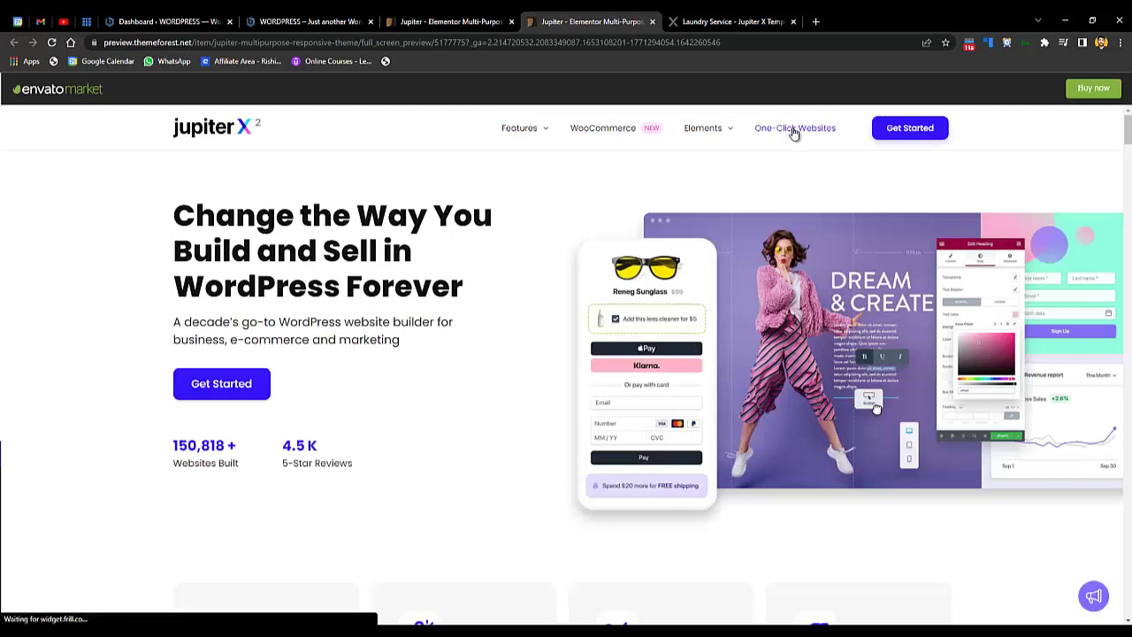
- Show Jupiter X's 450+ one-click prebuilt websites and scroll through the template cards
click(794, 131)
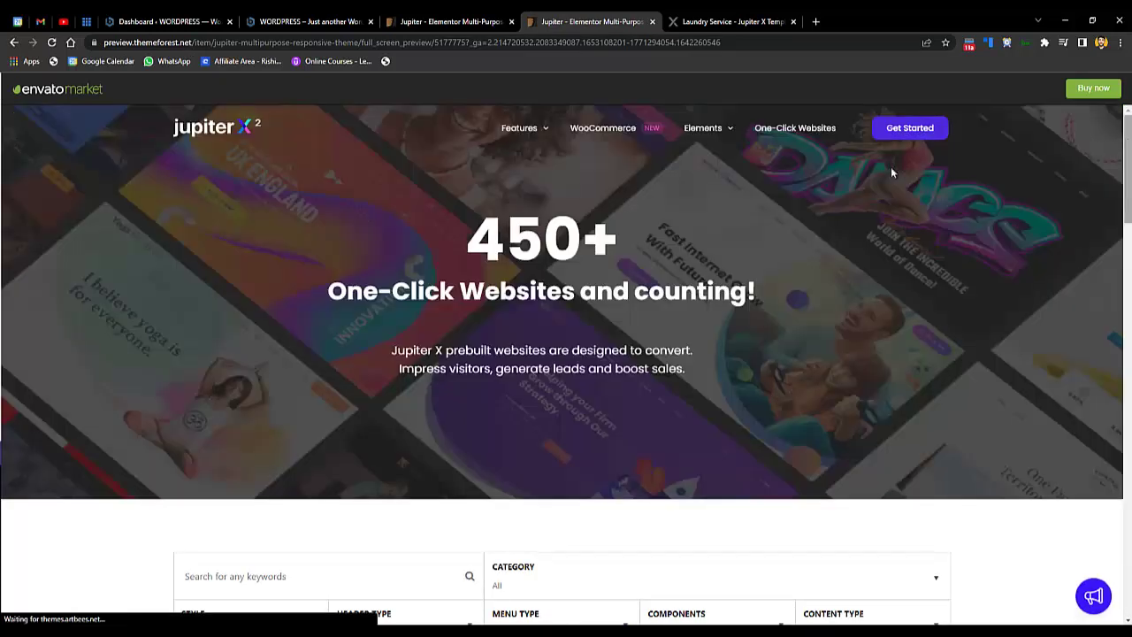
triple_click(641, 237)
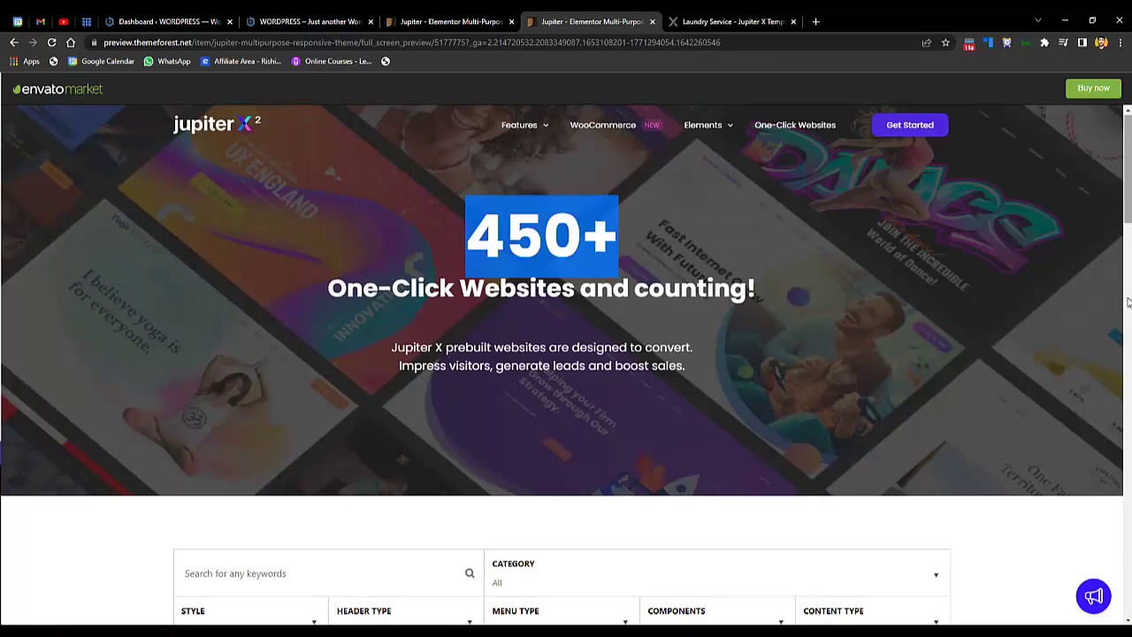
scroll(1128, 297, down, 6)
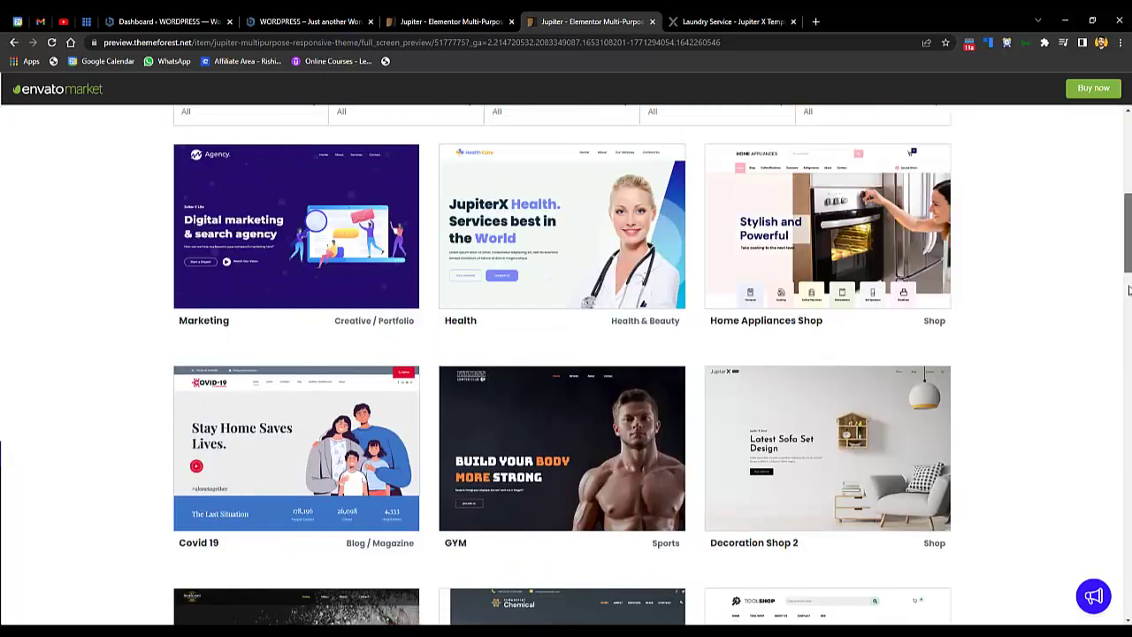
scroll(562, 365, down, 2)
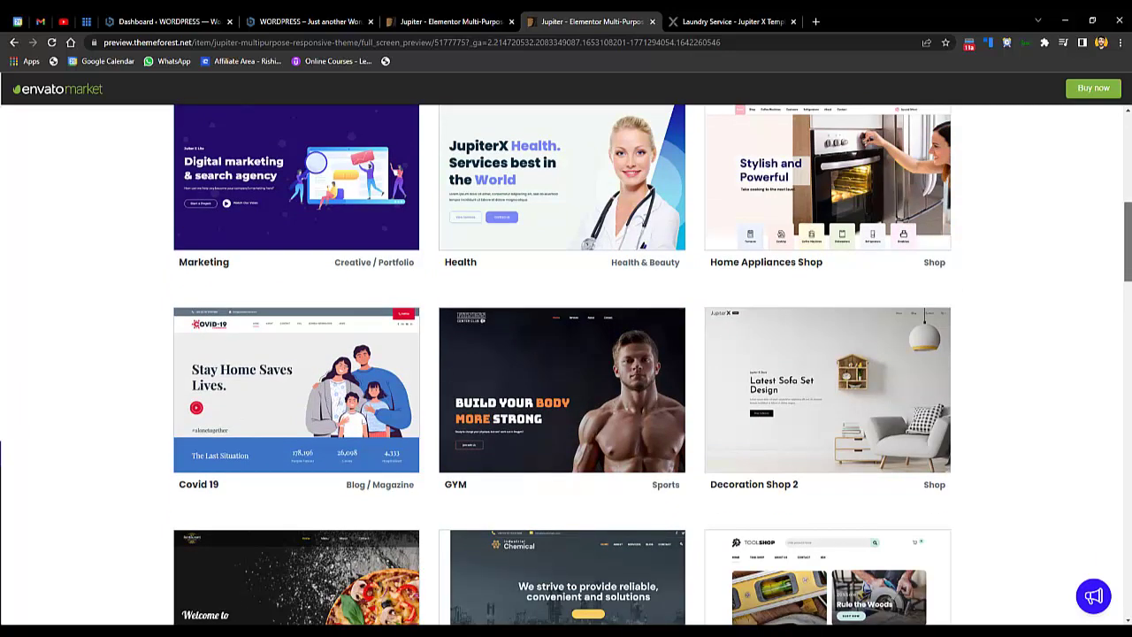
scroll(1129, 292, up, 2)
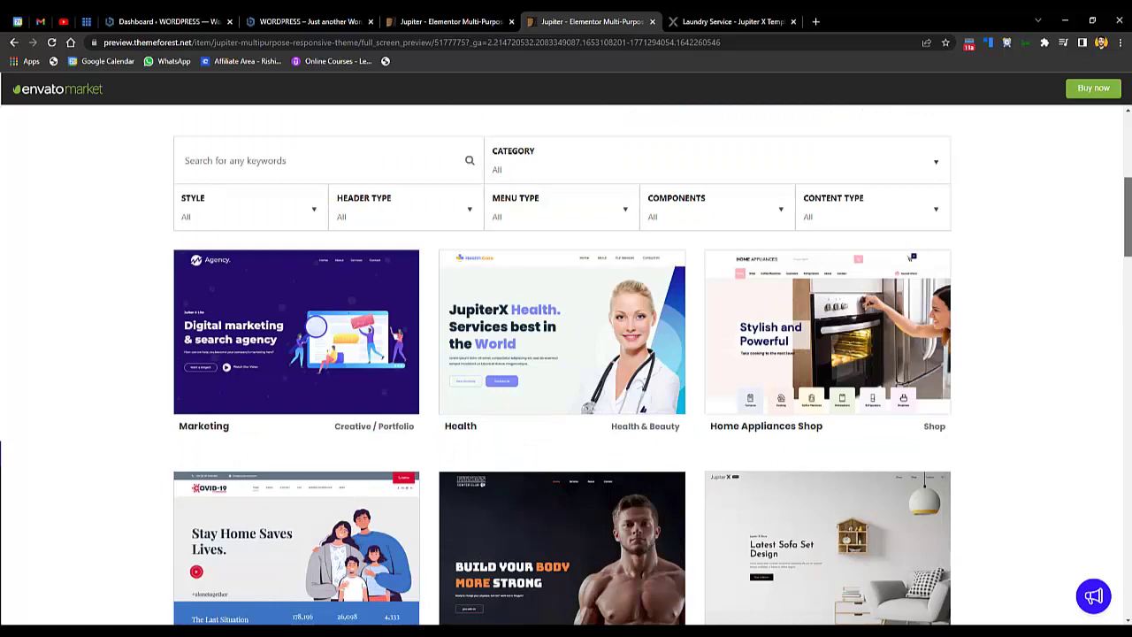
scroll(1129, 240, down, 1)
scroll(1129, 241, up, 3)
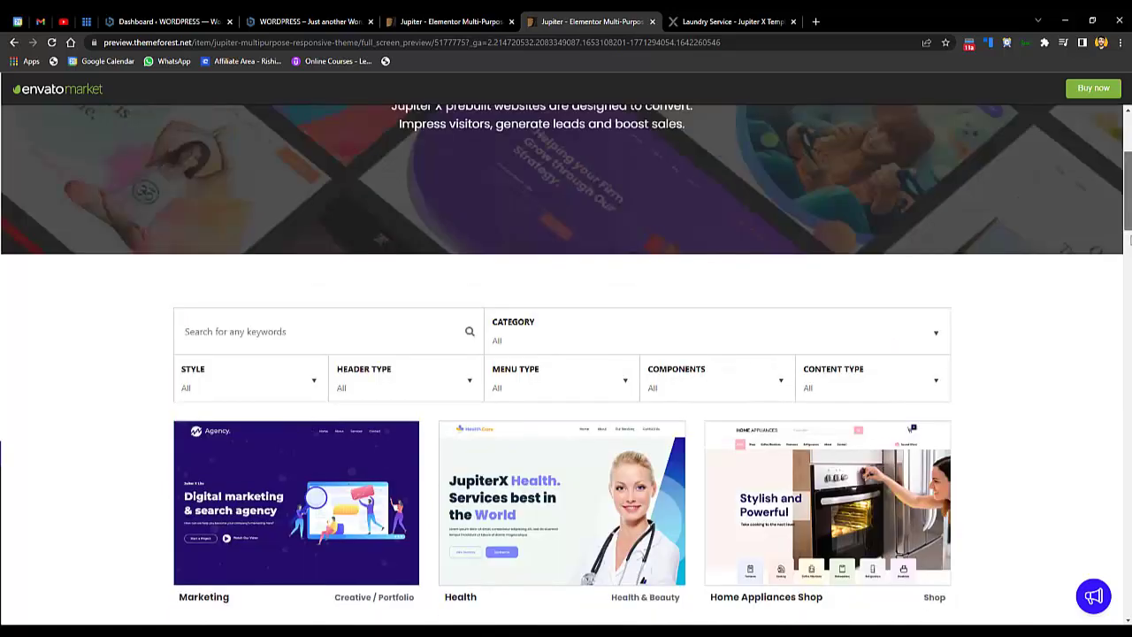
scroll(1129, 240, up, 3)
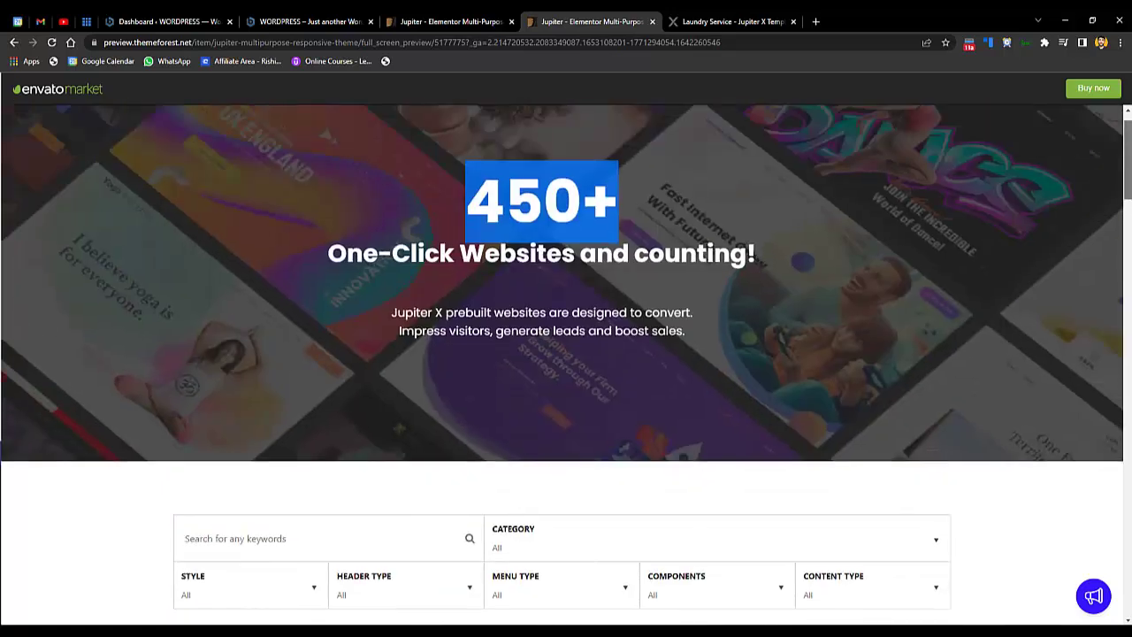
scroll(1129, 240, down, 1)
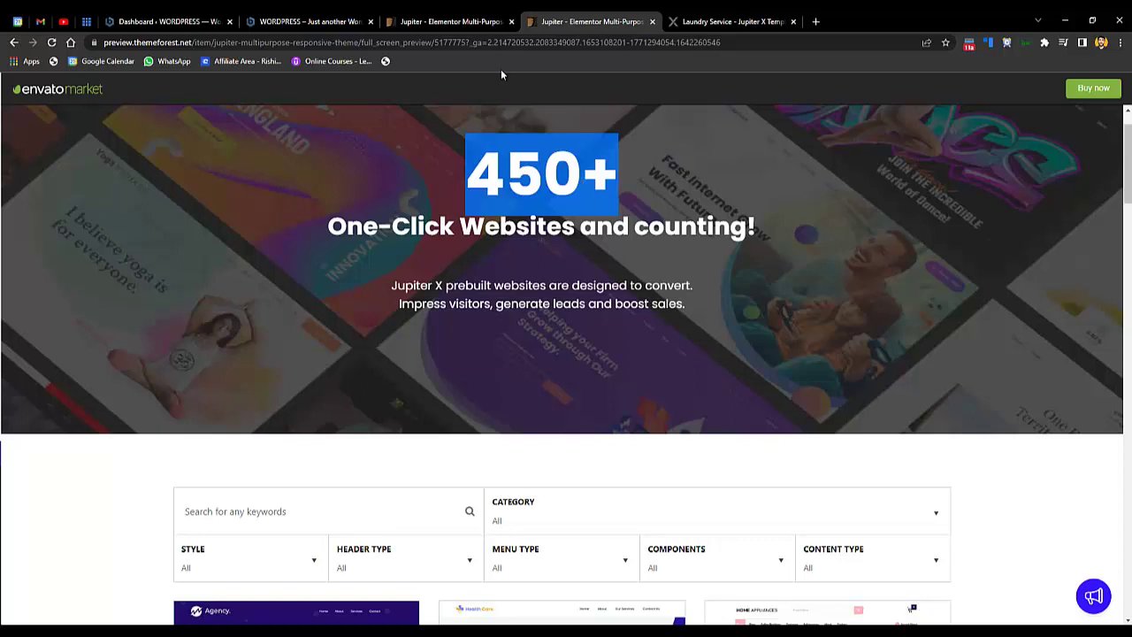
- Add the Jupiter theme to the ThemeForest cart and go to checkout
click(447, 21)
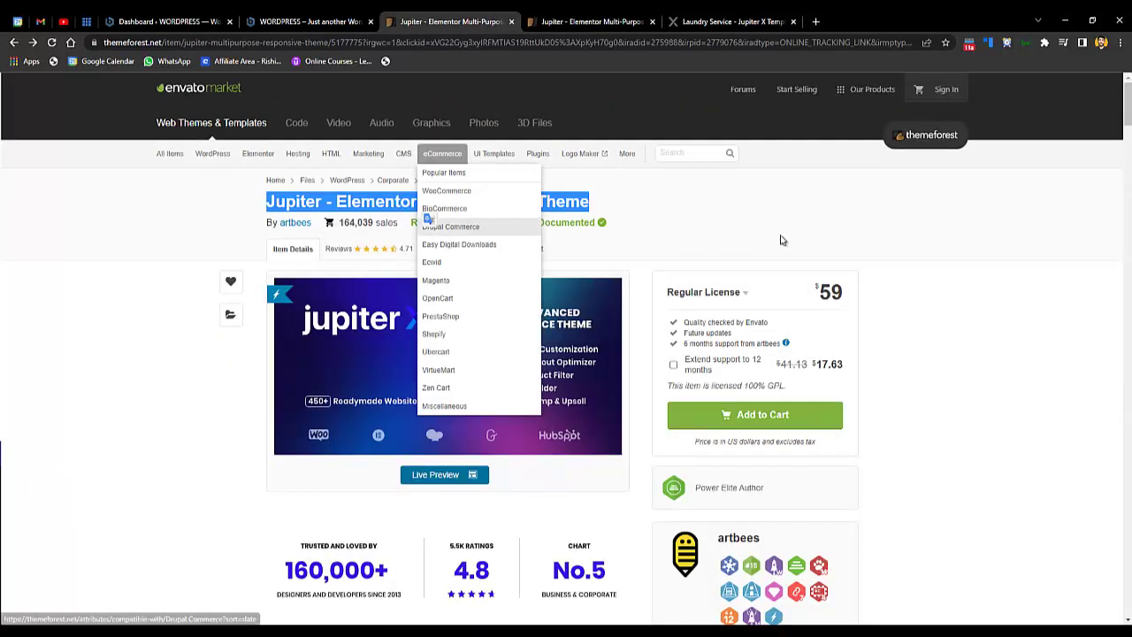
click(698, 238)
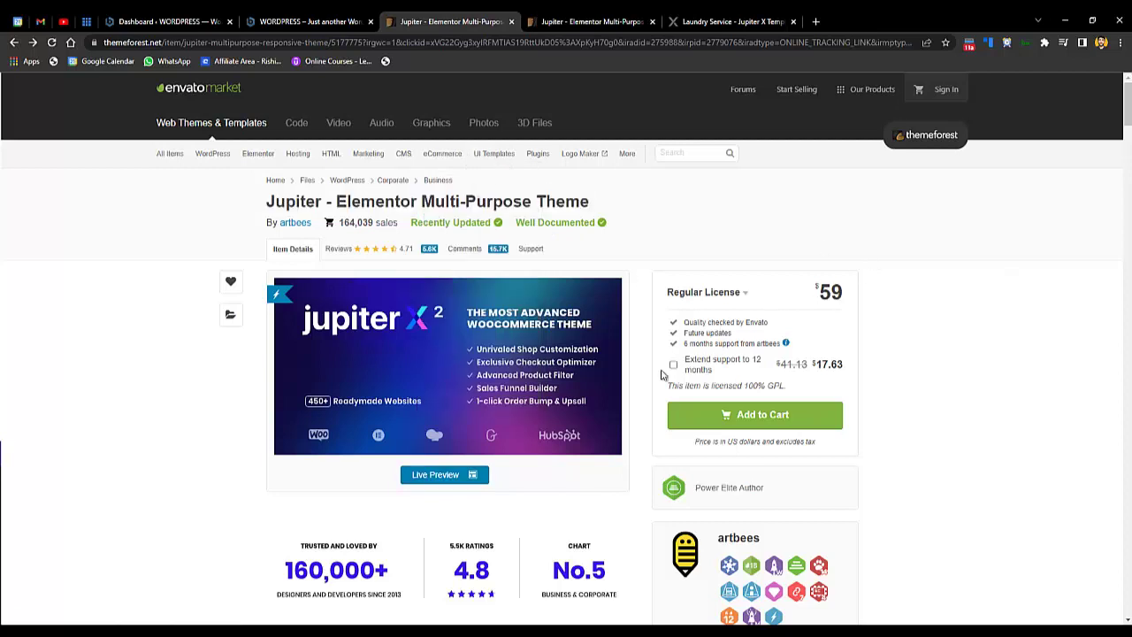
click(731, 425)
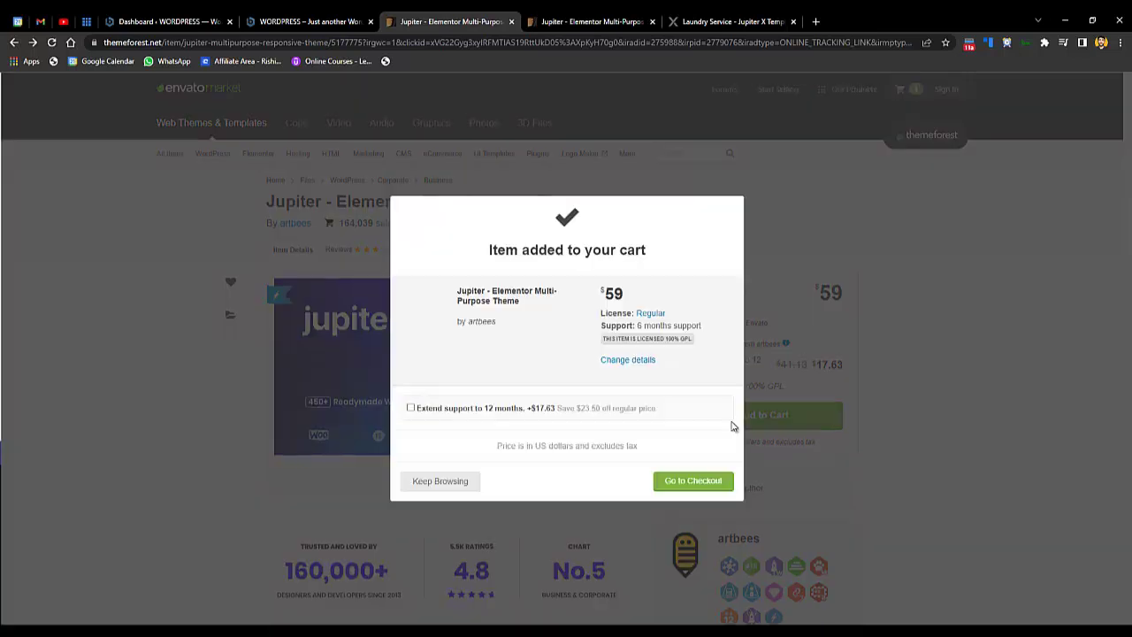
click(697, 493)
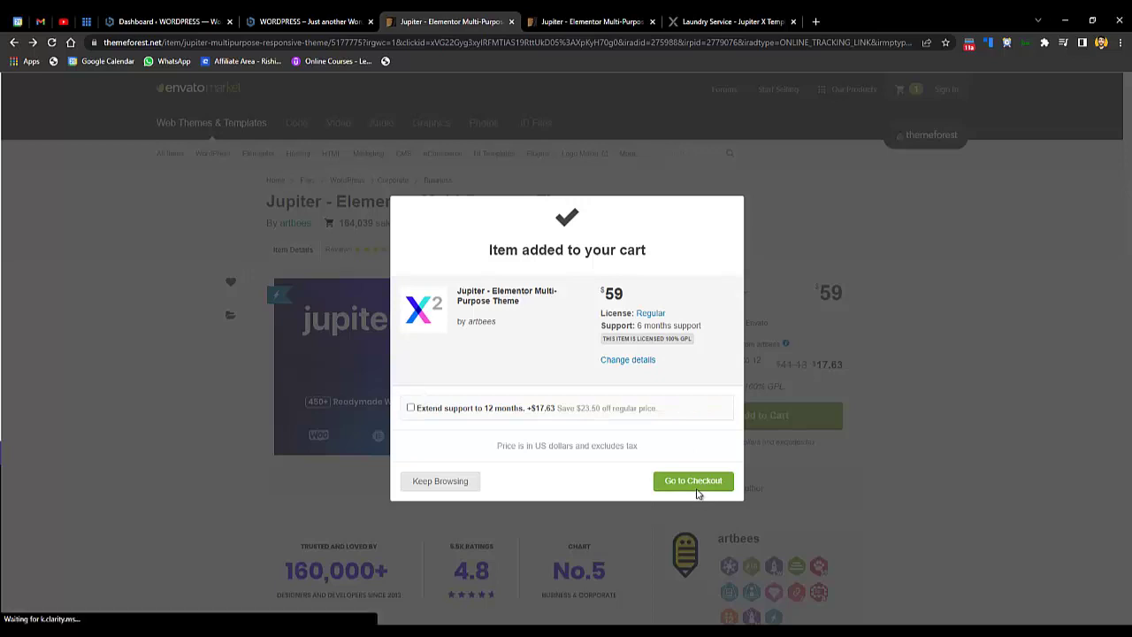
click(696, 482)
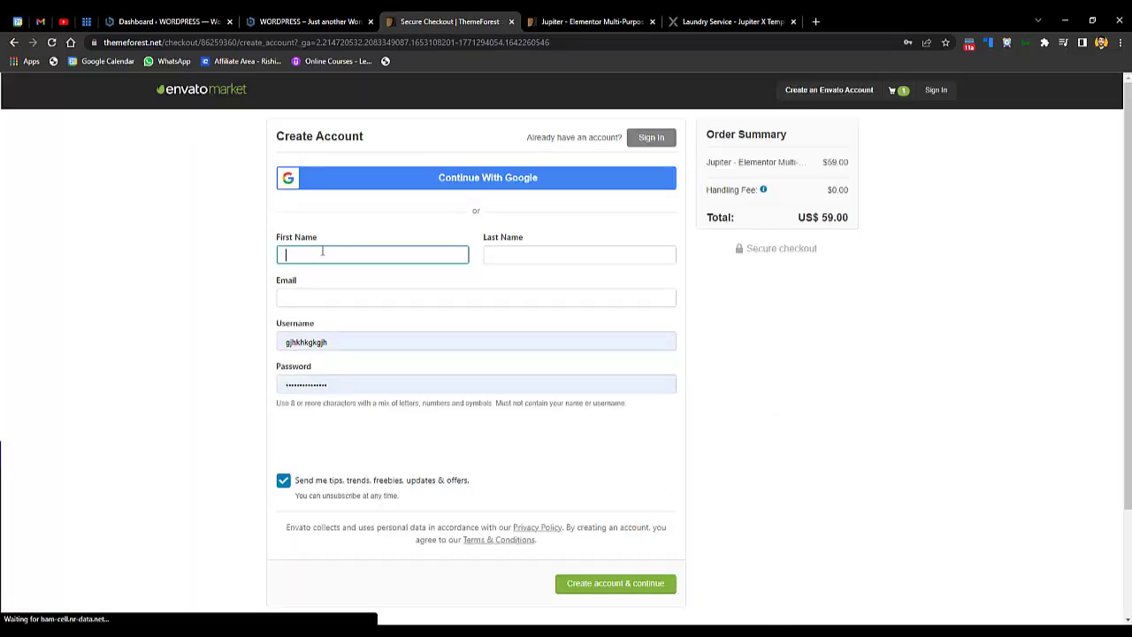
- Create an account with first name, last name, e-mail and username, passing reCAPTCHA
click(322, 252)
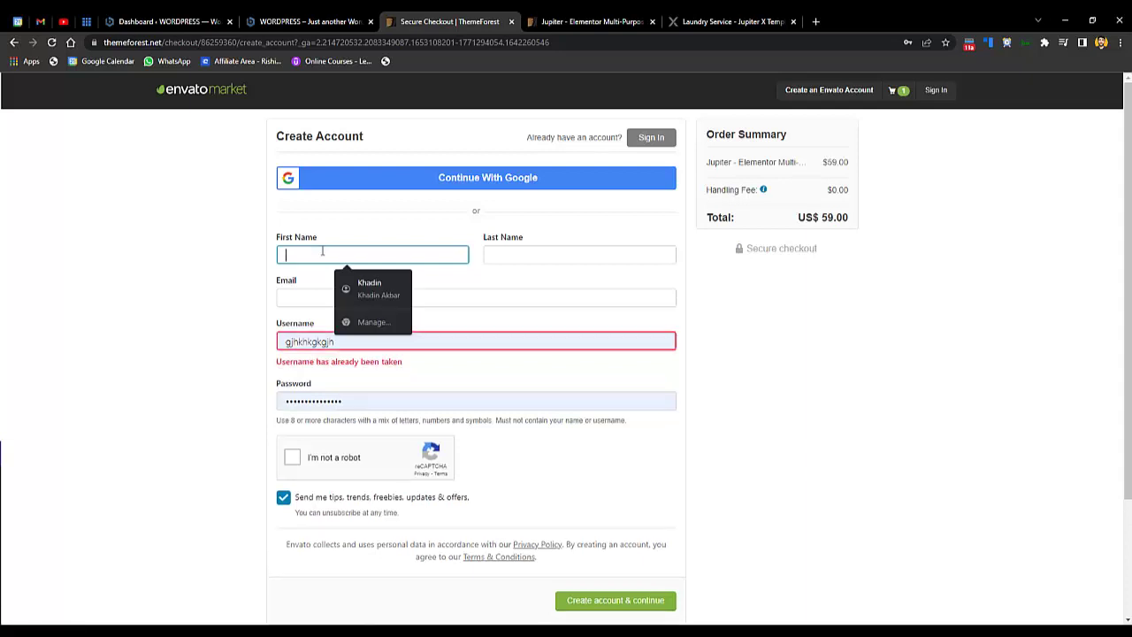
key(Tab)
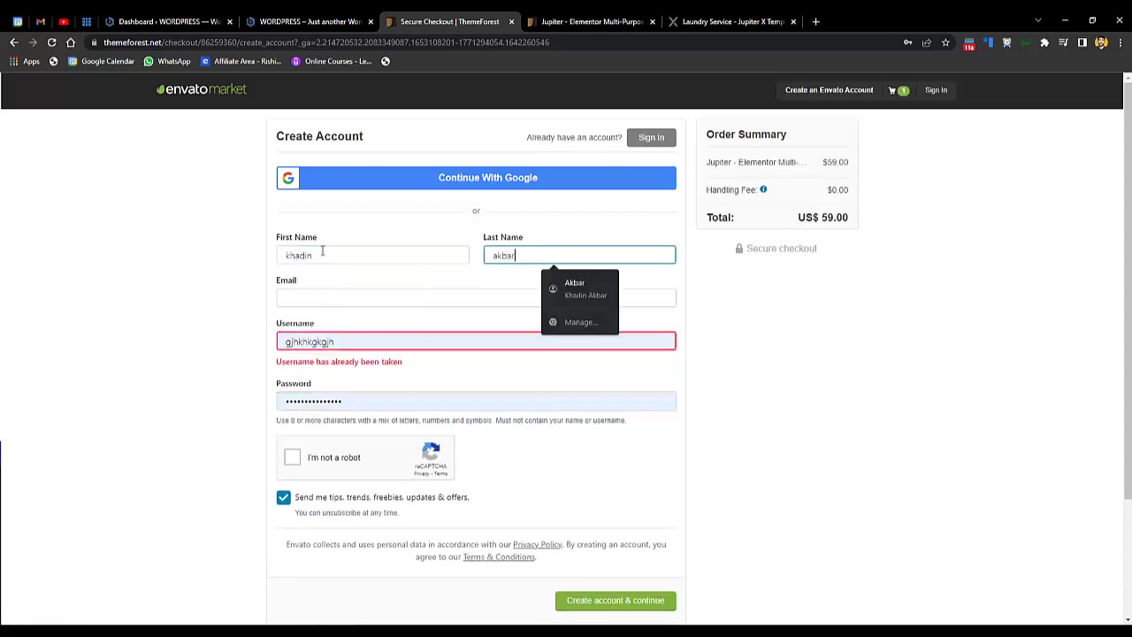
key(Tab)
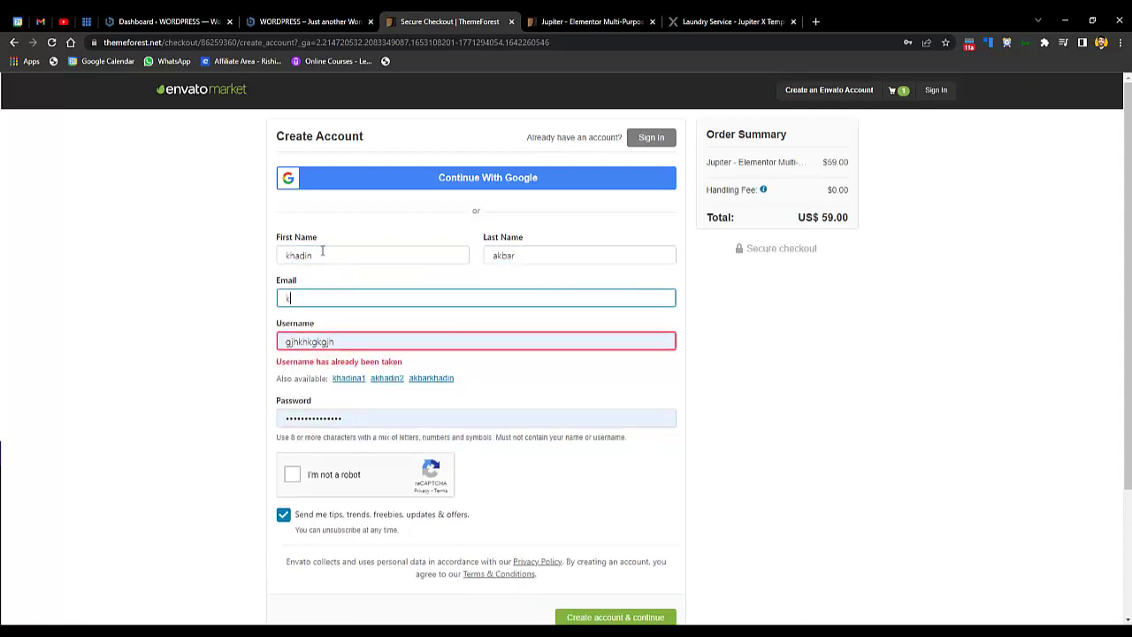
key(Tab)
text(khadinlaundr)
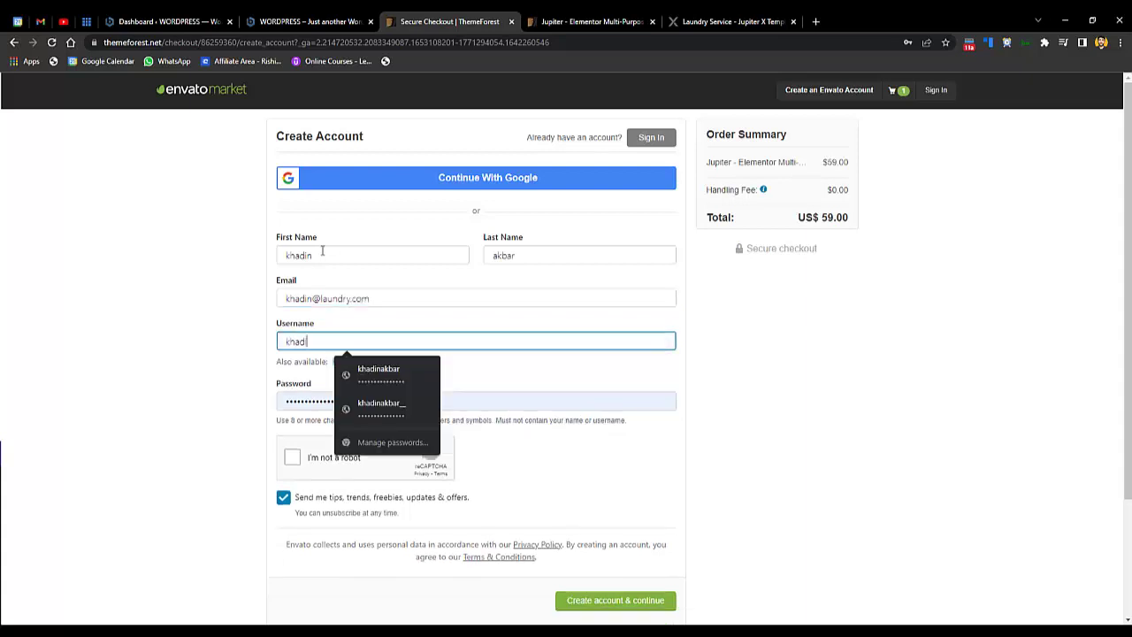
text(y)
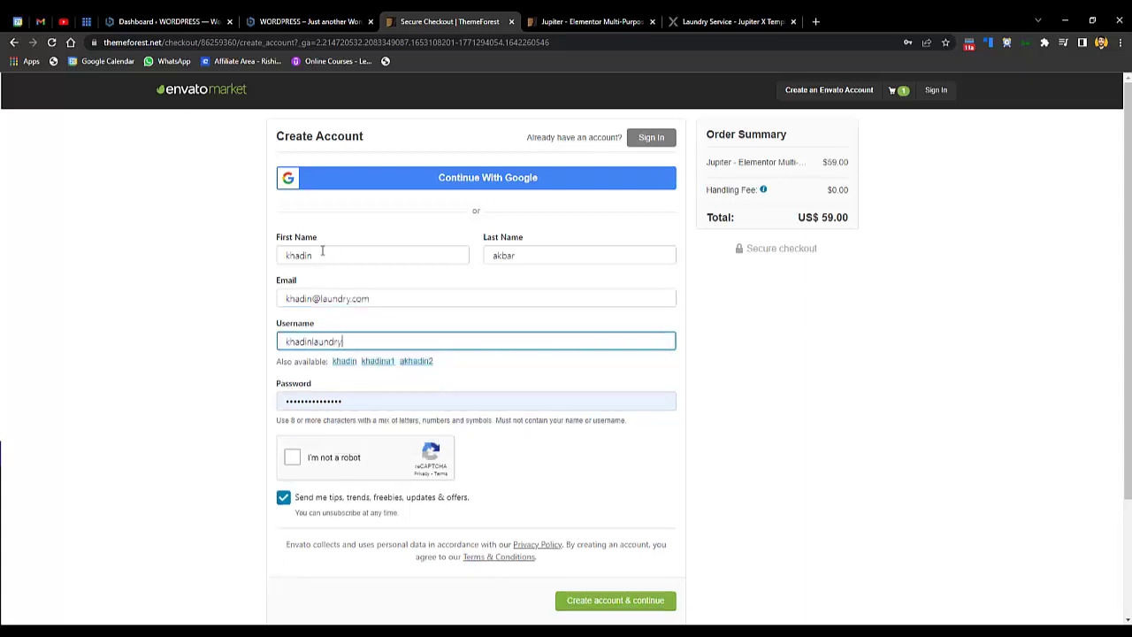
click(293, 457)
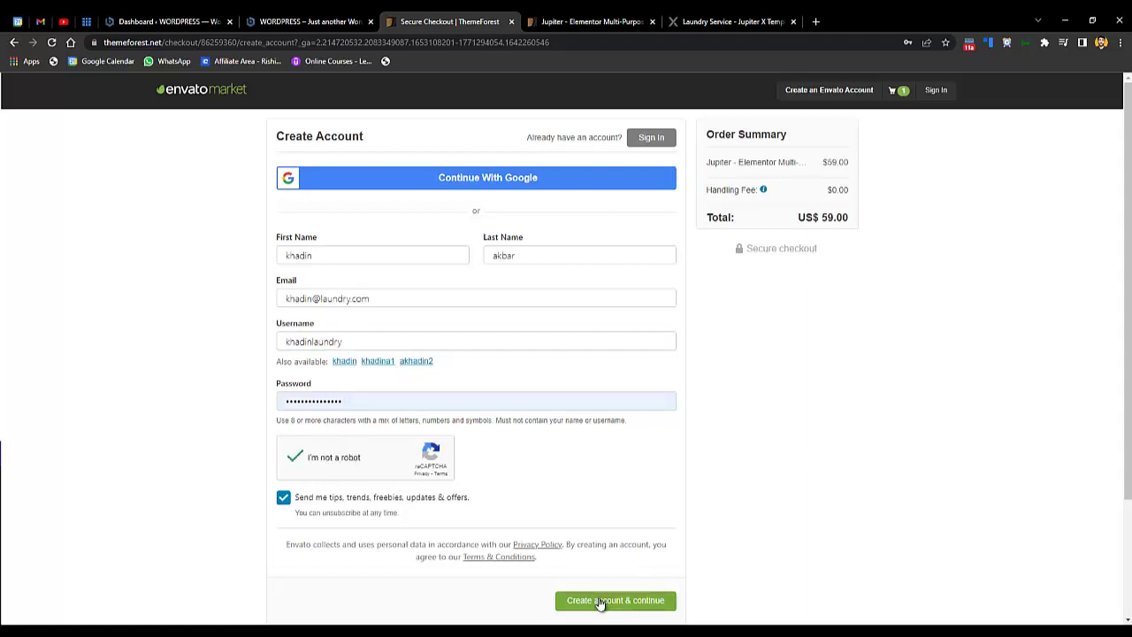
click(607, 602)
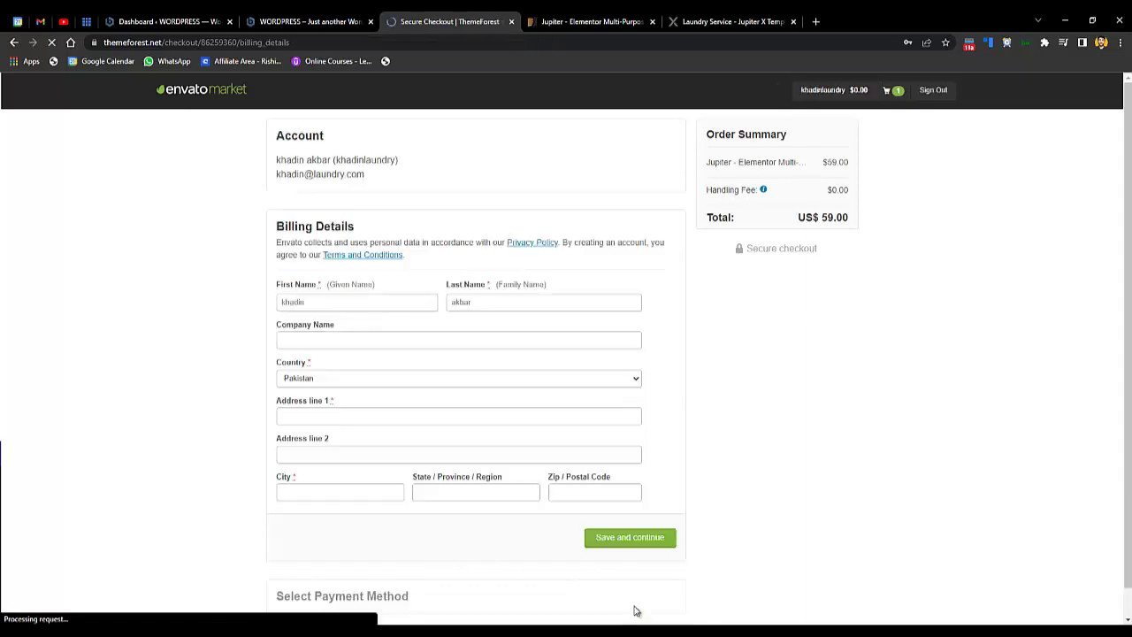
- Autofill the billing details from a saved address and save them, declining browser address saving
click(334, 304)
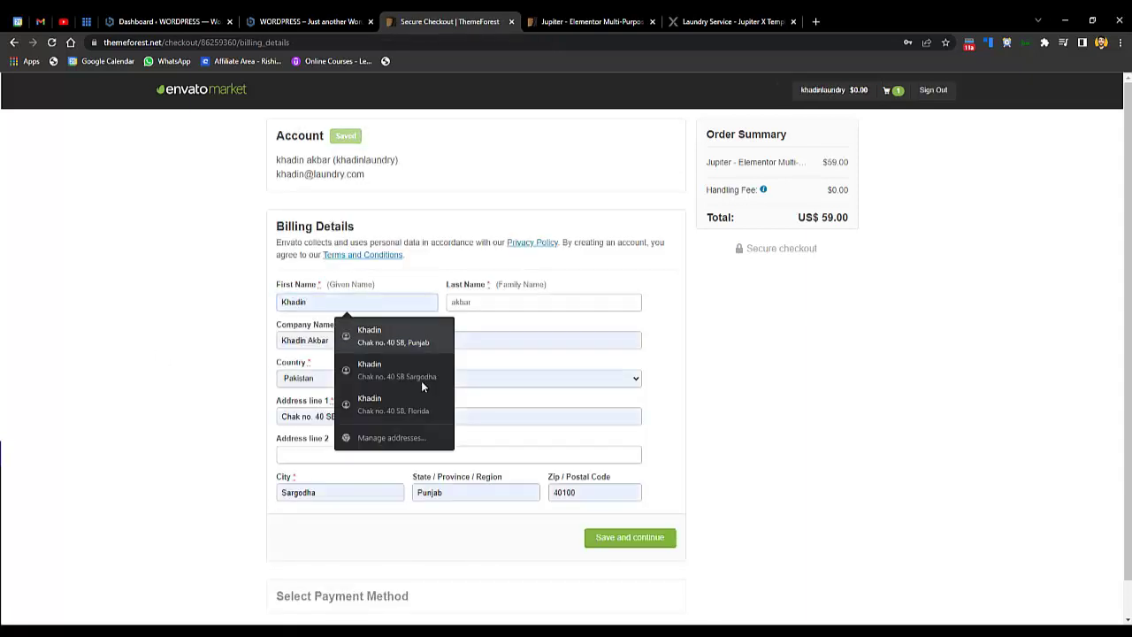
click(421, 382)
scroll(674, 573, down, 1)
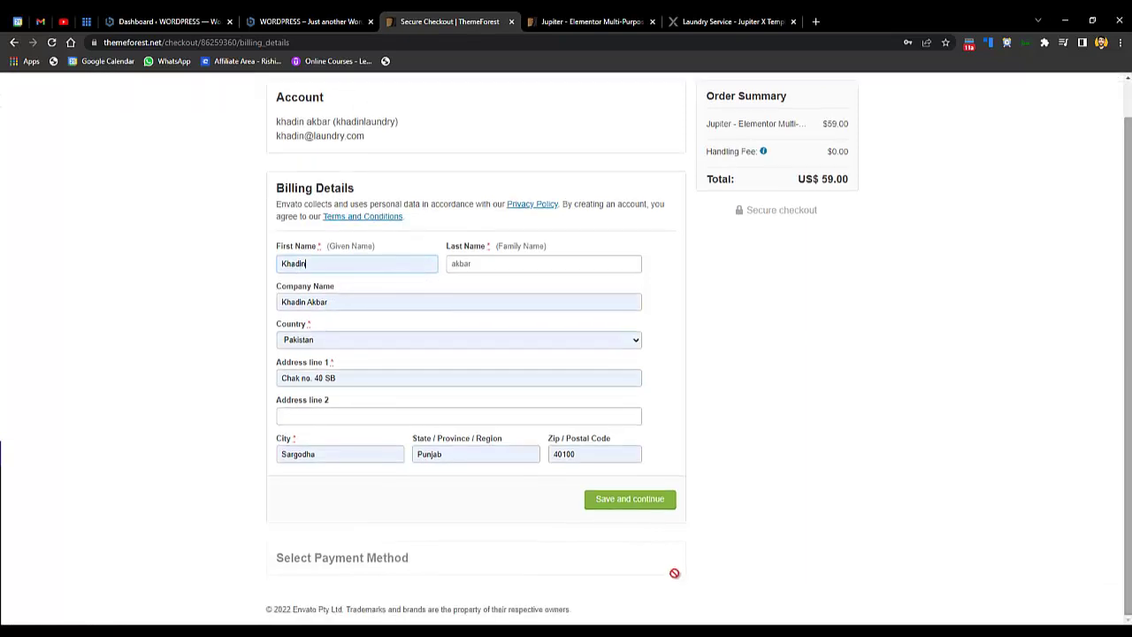
click(631, 500)
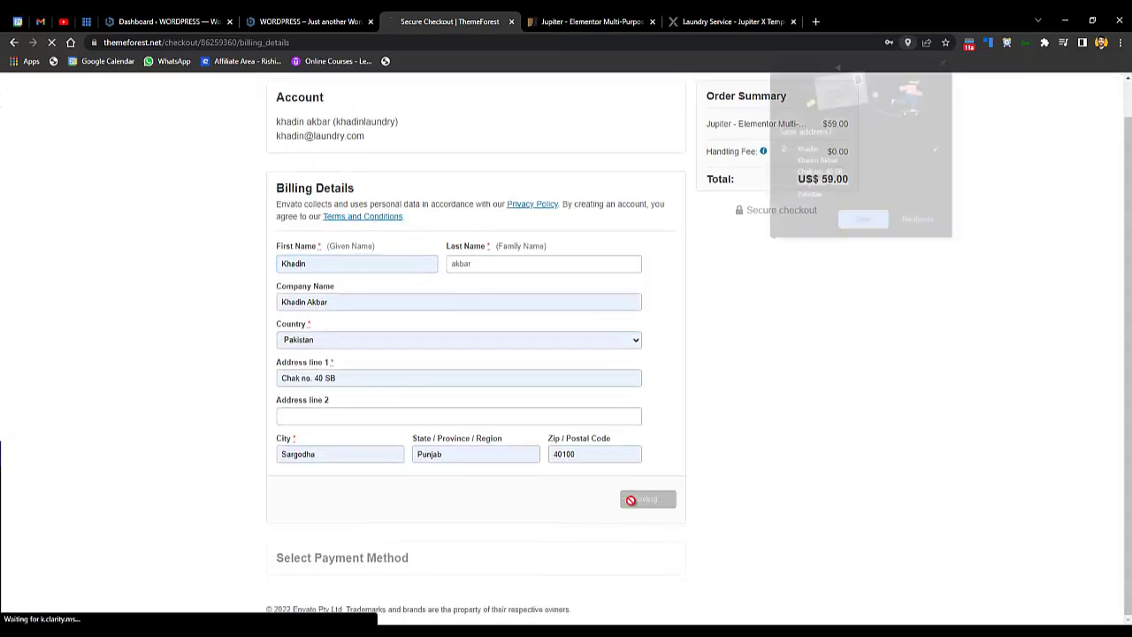
click(911, 222)
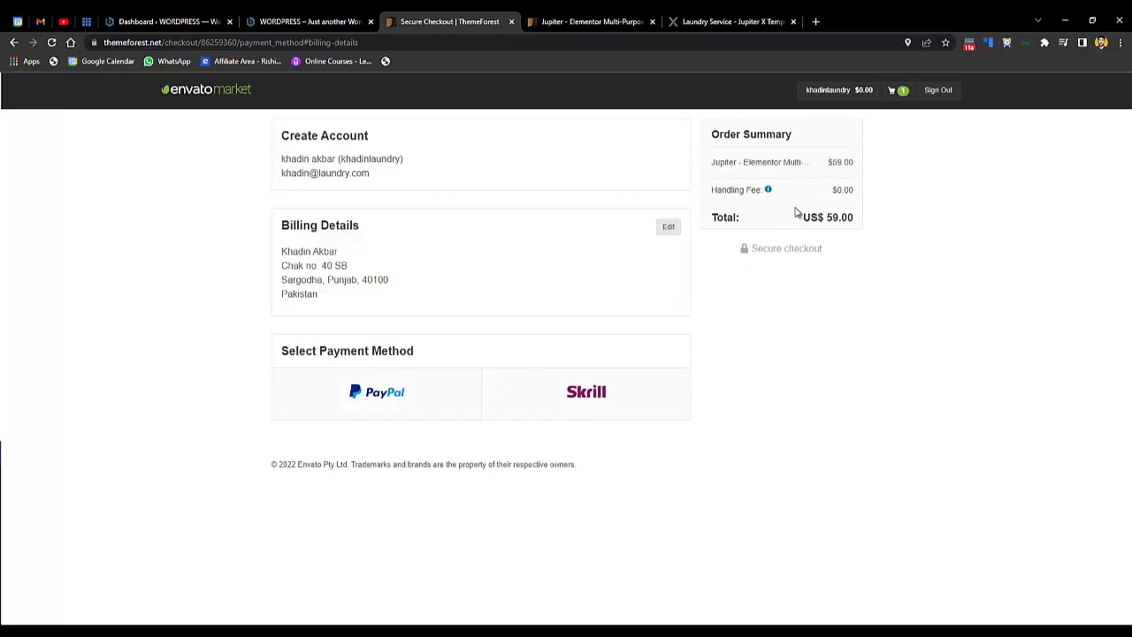
- Check the Envato account's Downloads page, then go back to the WordPress dashboard tab
mouse_move(838, 96)
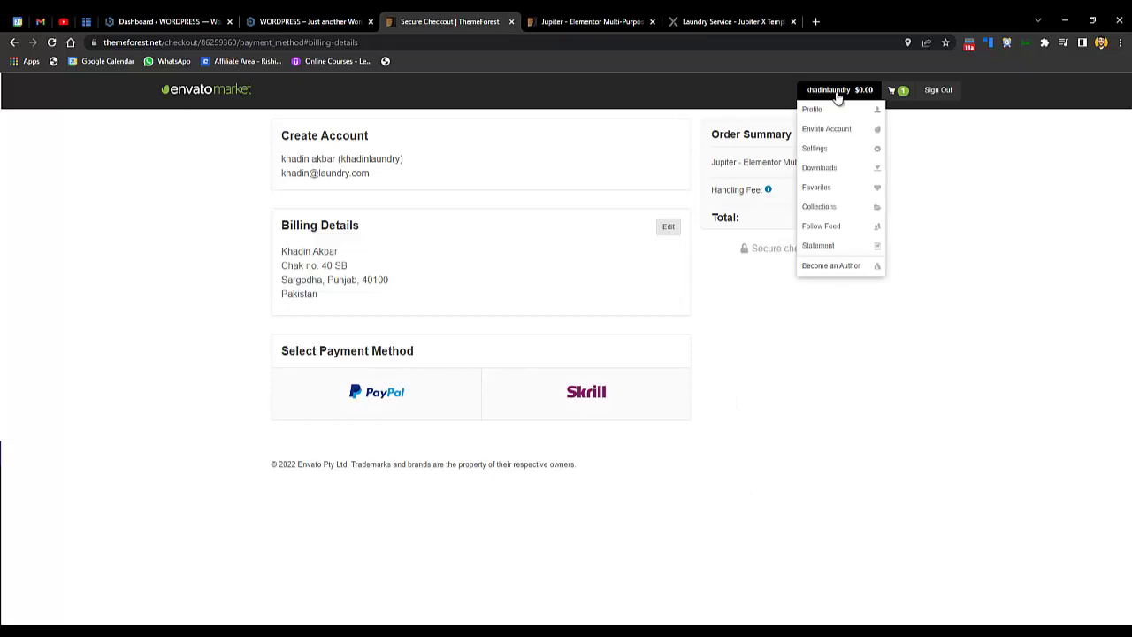
click(834, 170)
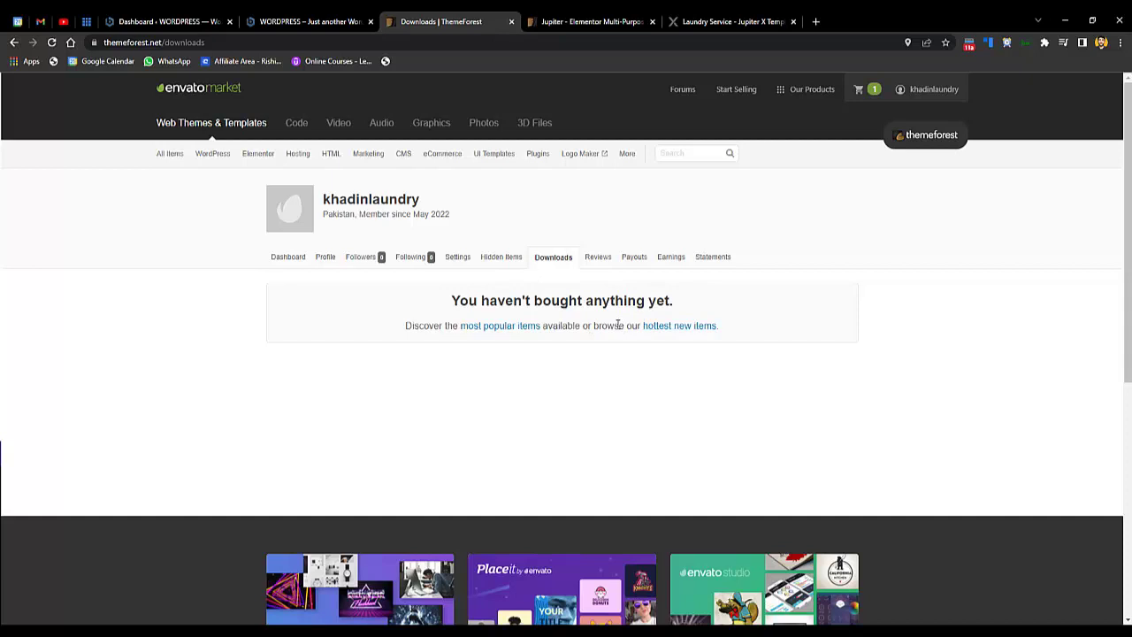
click(173, 15)
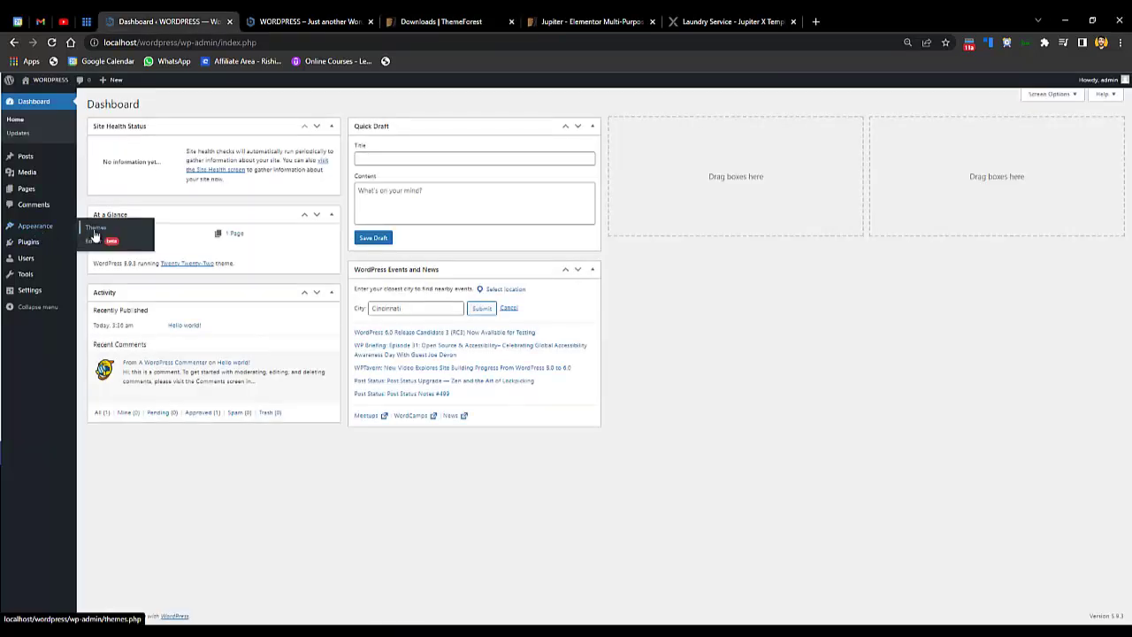
- Upload Downloads/jupiterx-package/jupiter-main-files/jupiterx/jupiterx.zip as a new theme and install it
click(94, 232)
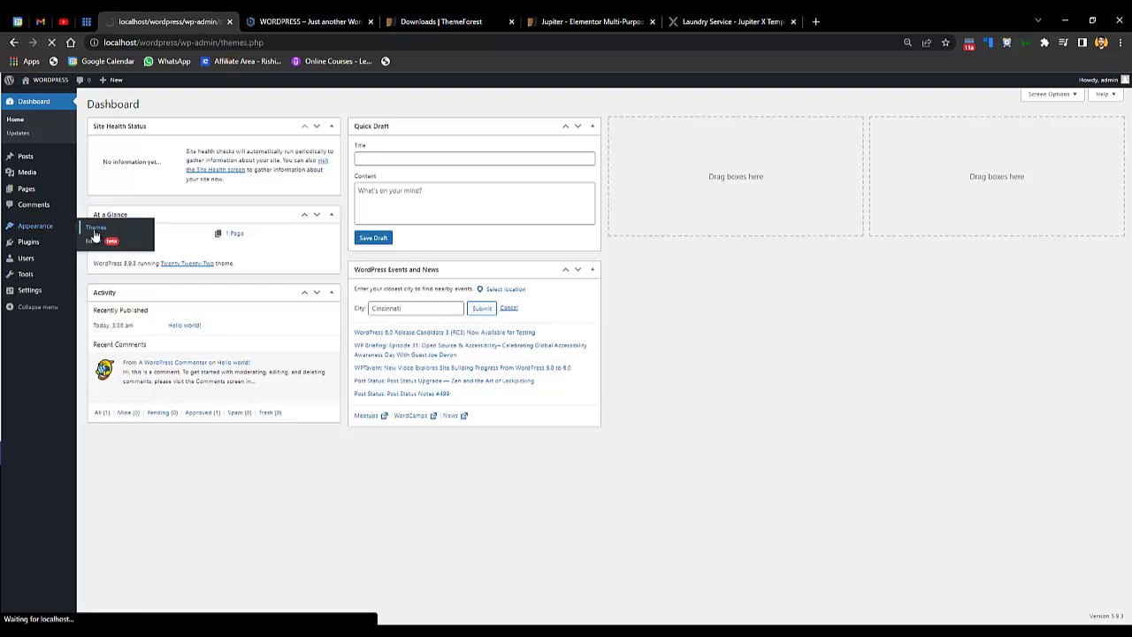
click(162, 108)
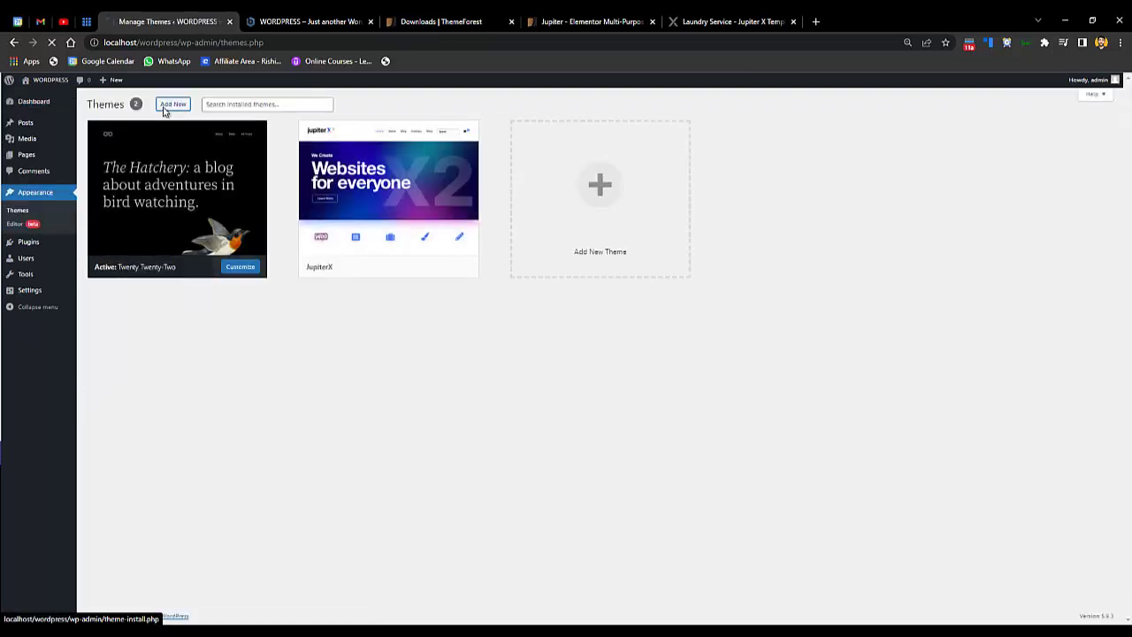
click(164, 110)
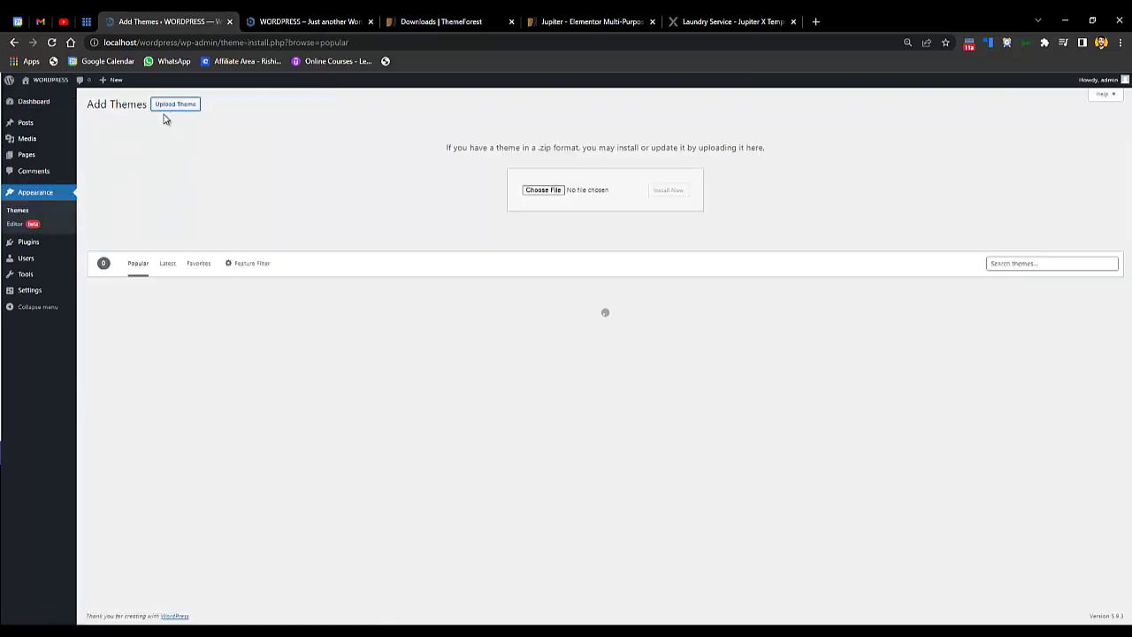
click(542, 189)
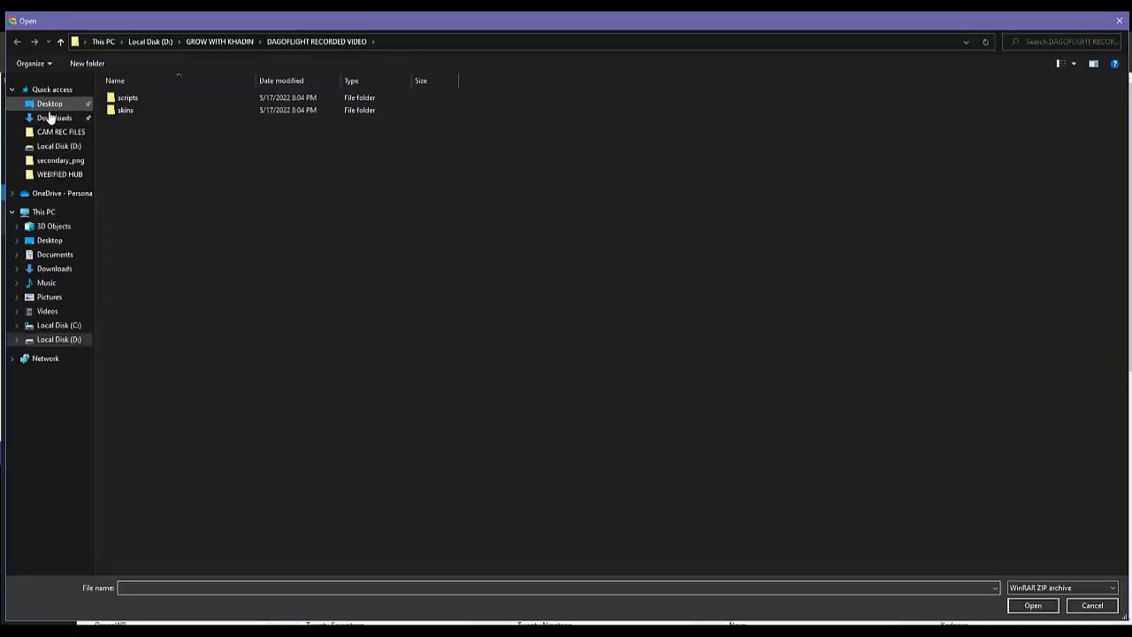
click(49, 118)
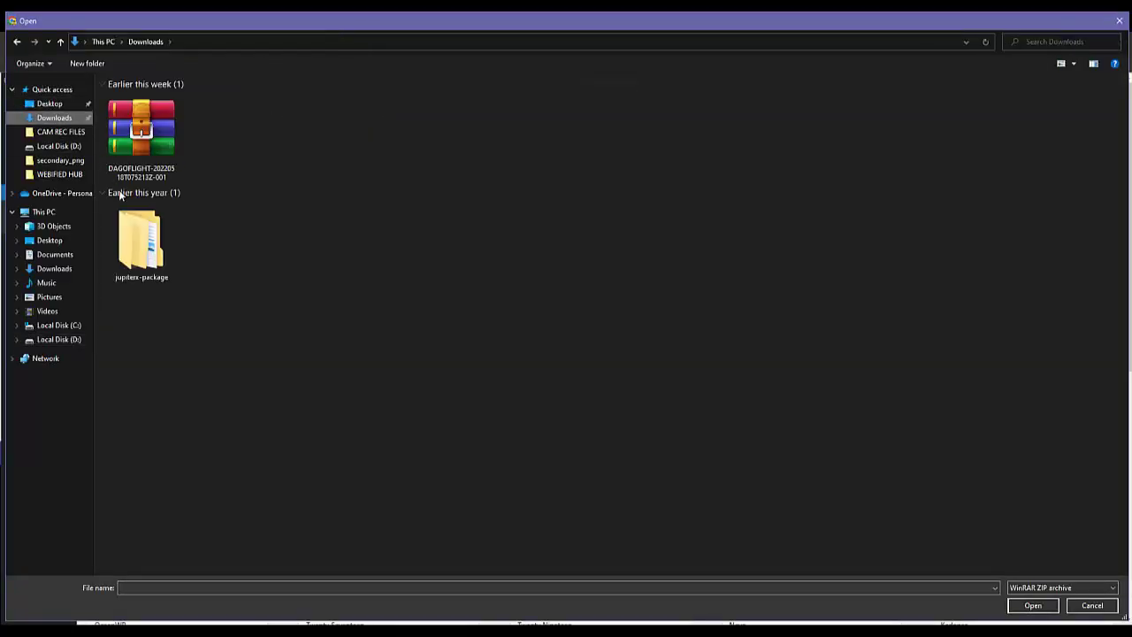
double_click(155, 237)
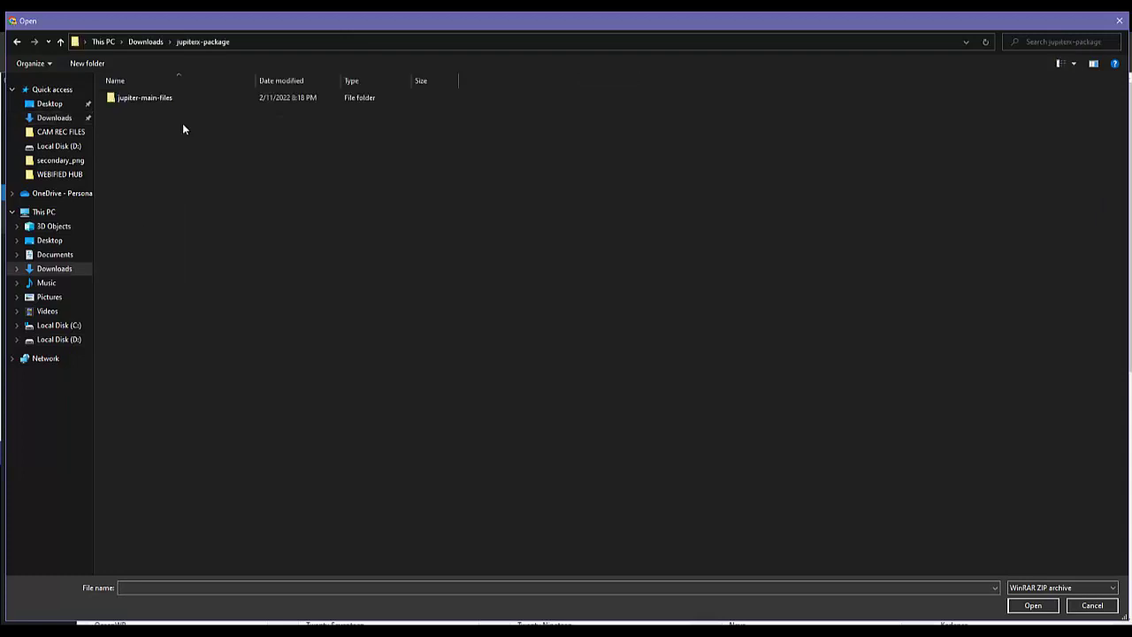
click(17, 41)
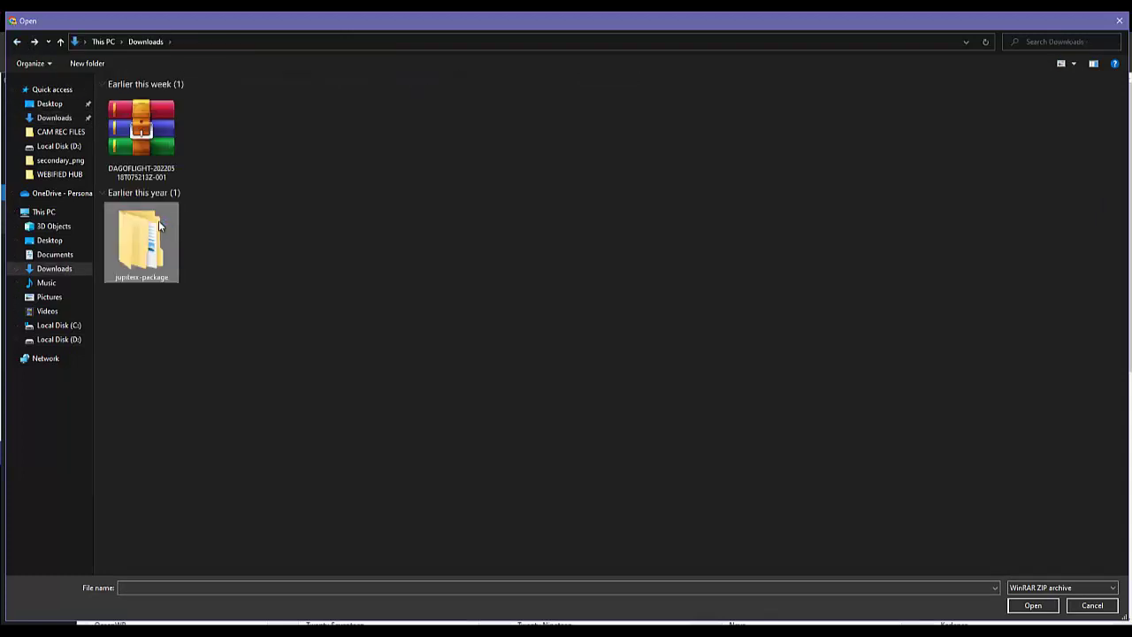
double_click(159, 226)
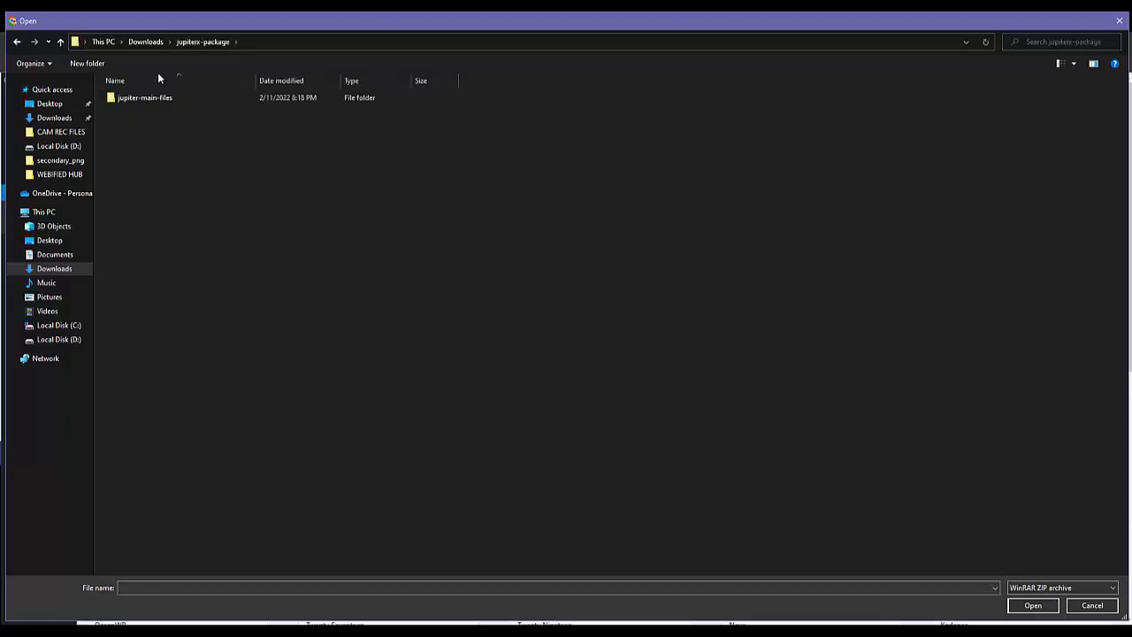
double_click(159, 99)
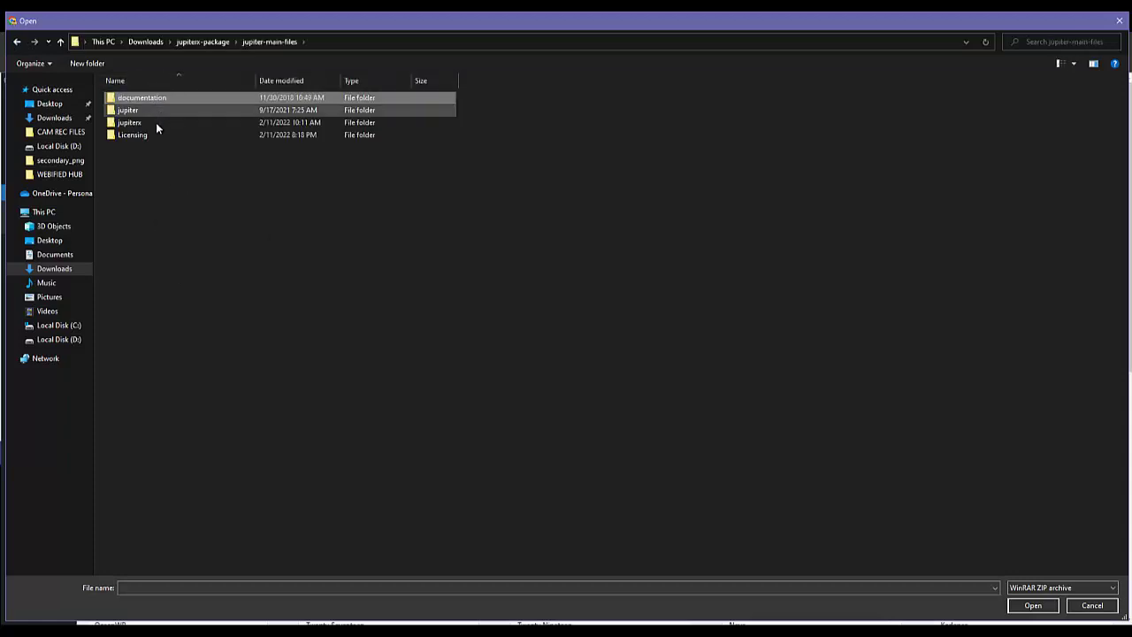
double_click(156, 124)
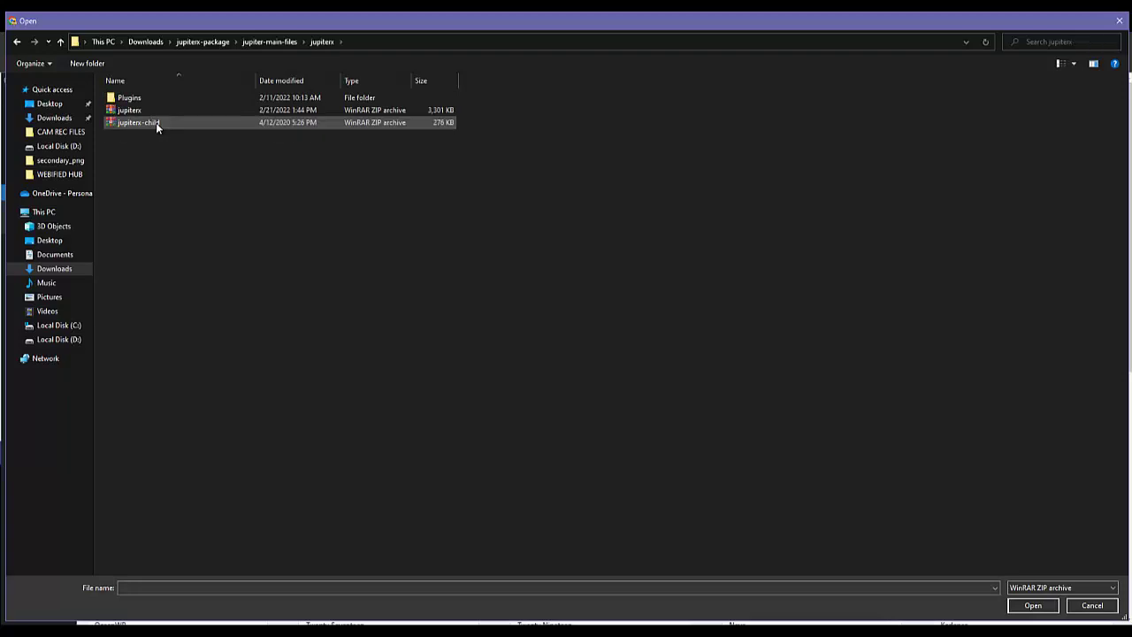
double_click(149, 111)
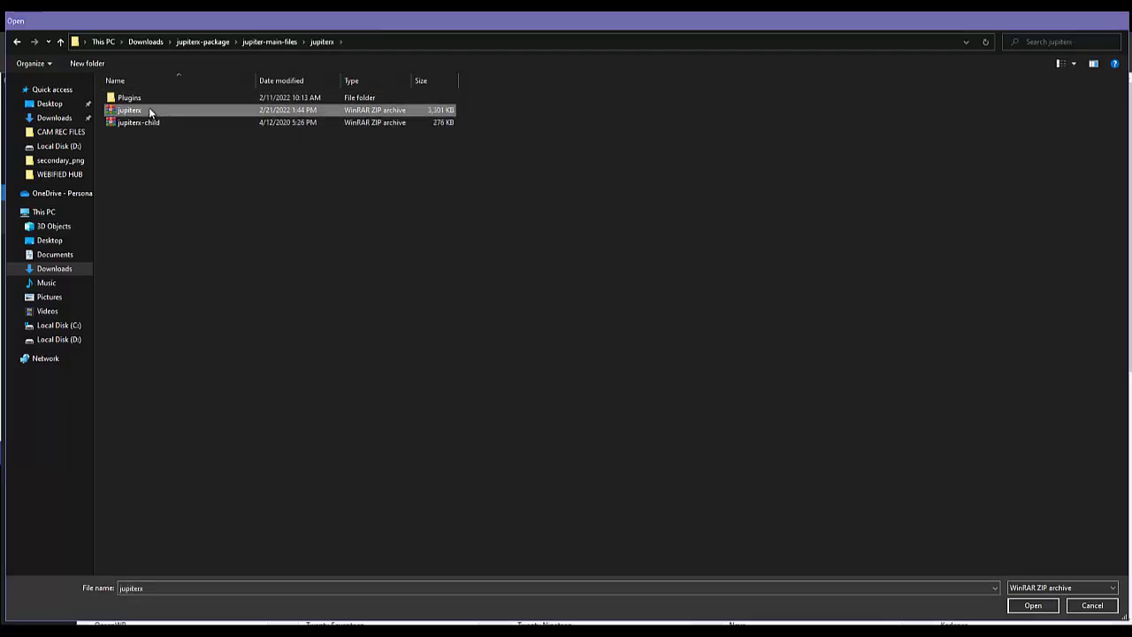
click(657, 193)
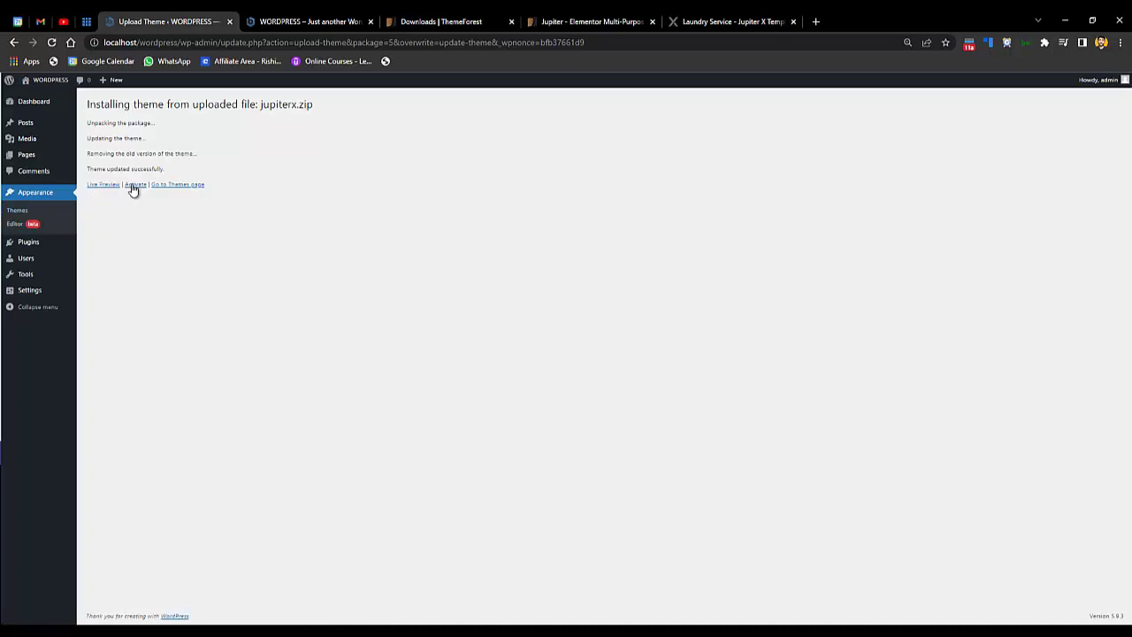
- Activate Jupiter X, reload the front page to check it, then install all required plugins
click(133, 186)
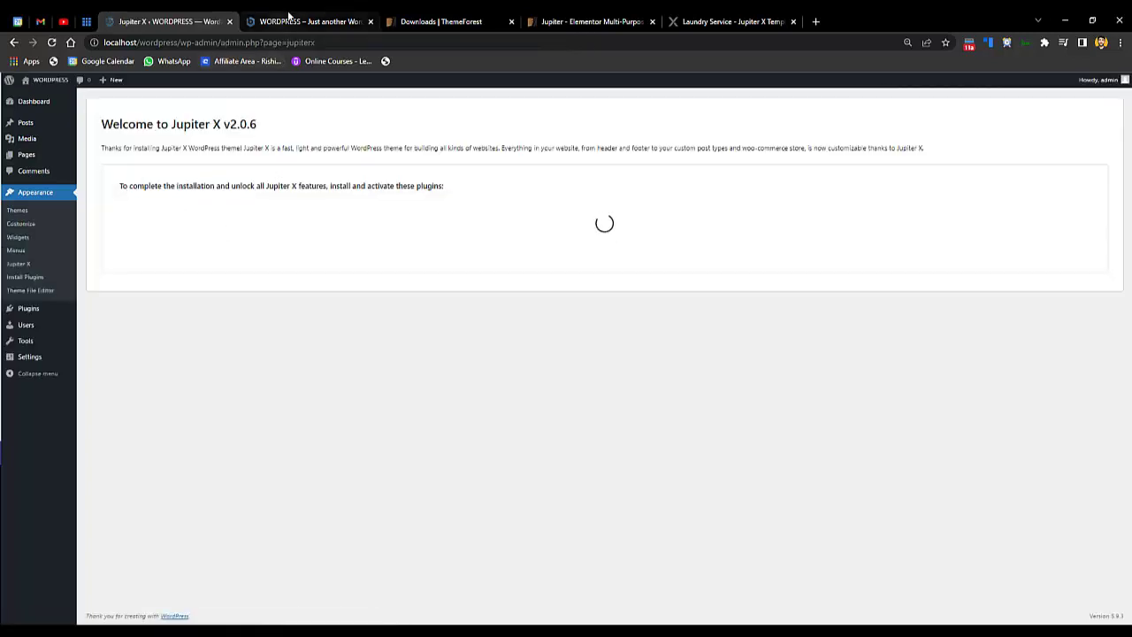
click(283, 21)
click(51, 42)
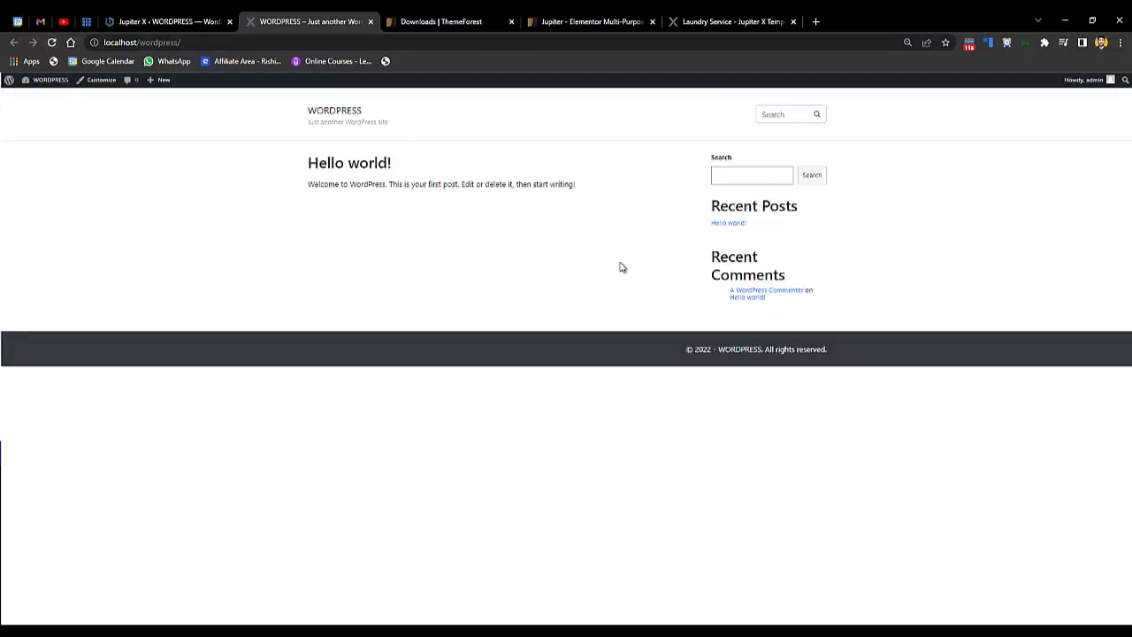
click(172, 21)
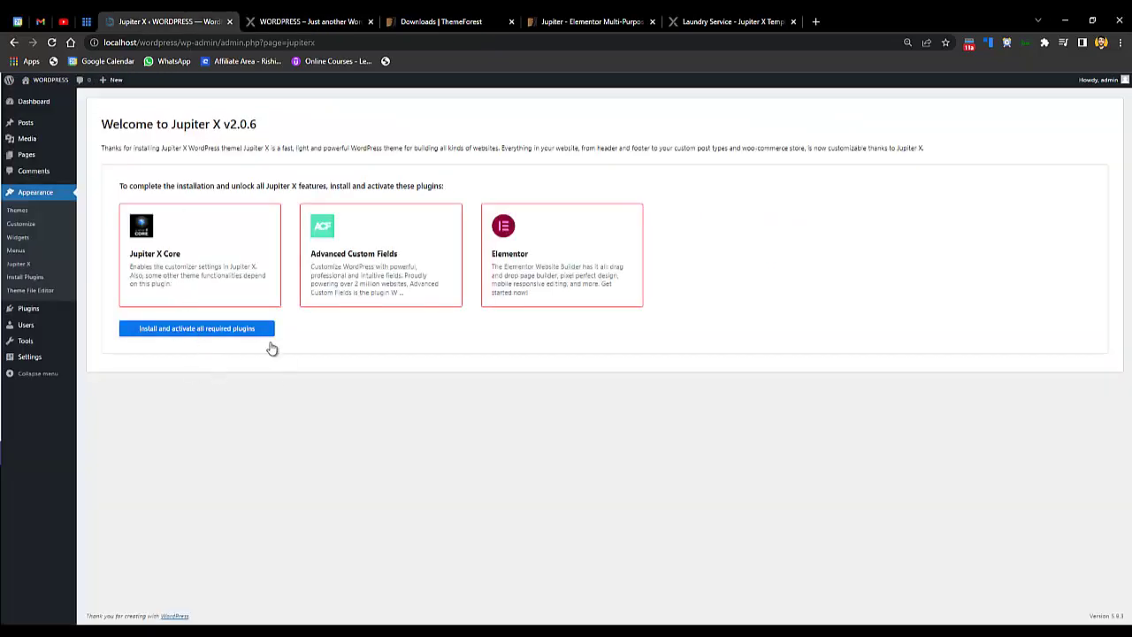
click(203, 329)
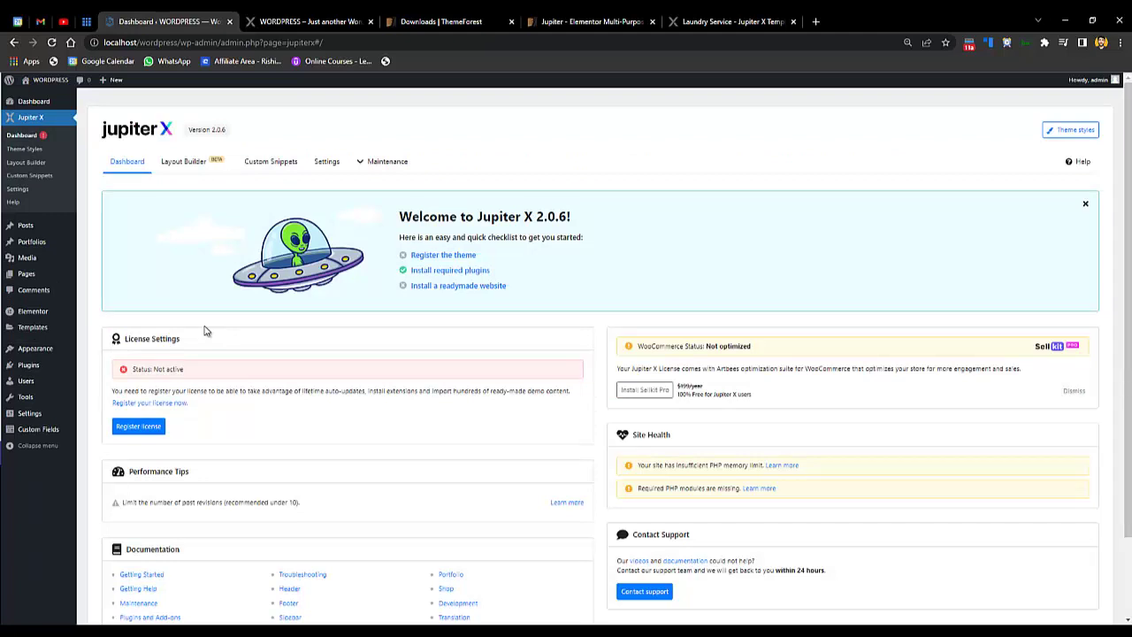
- Register the Jupiter X licence with the account e-mail and the Envato purchase code
click(151, 428)
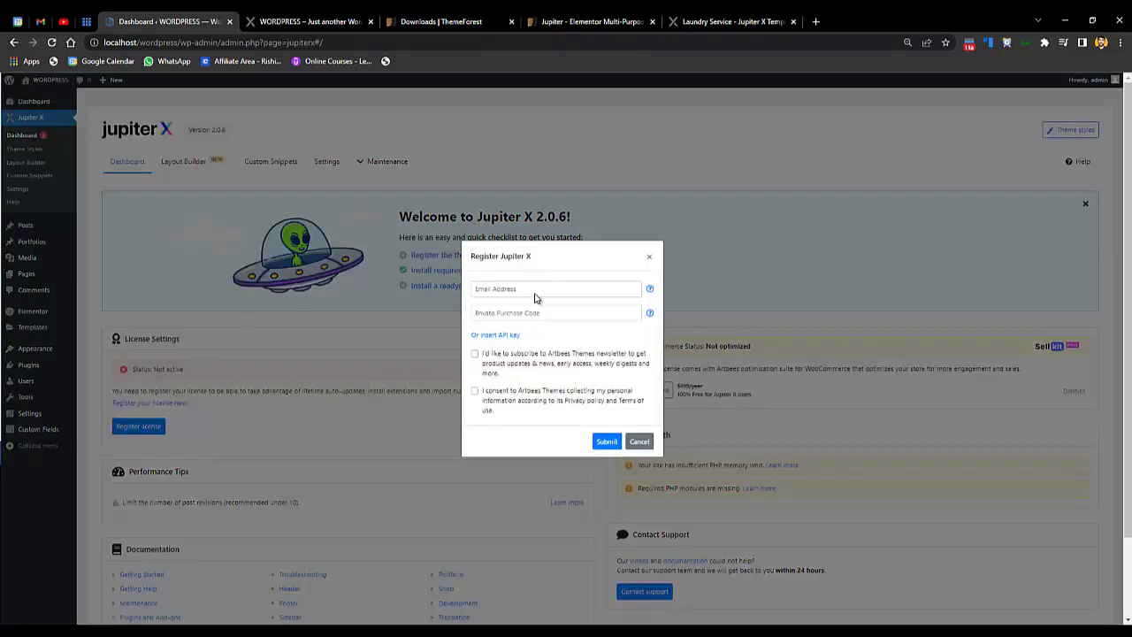
click(535, 291)
click(501, 313)
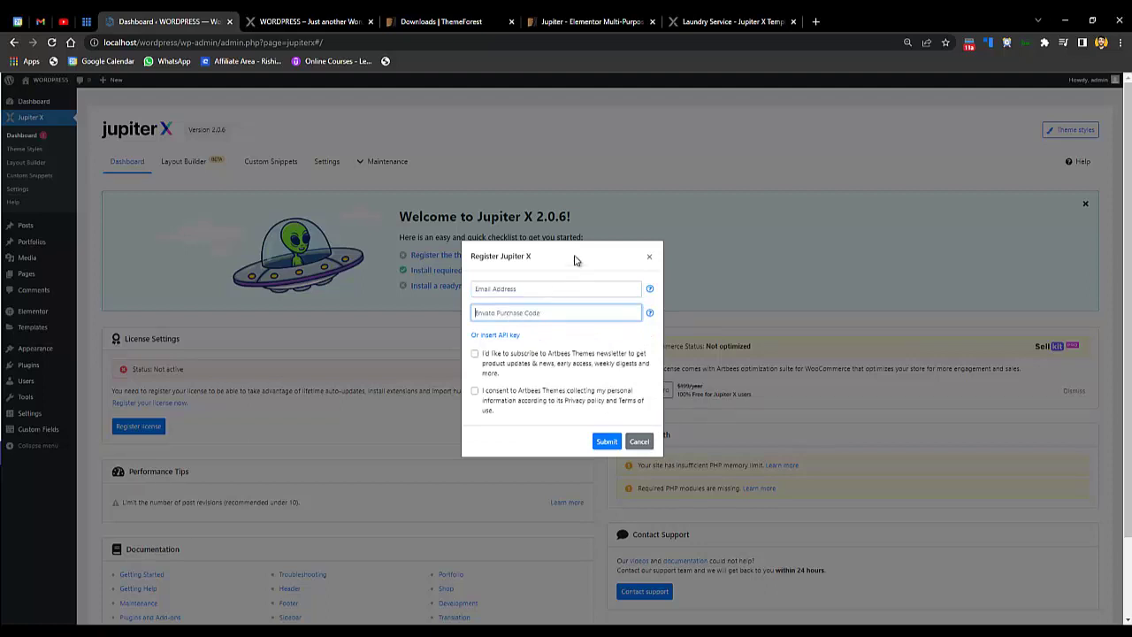
click(416, 21)
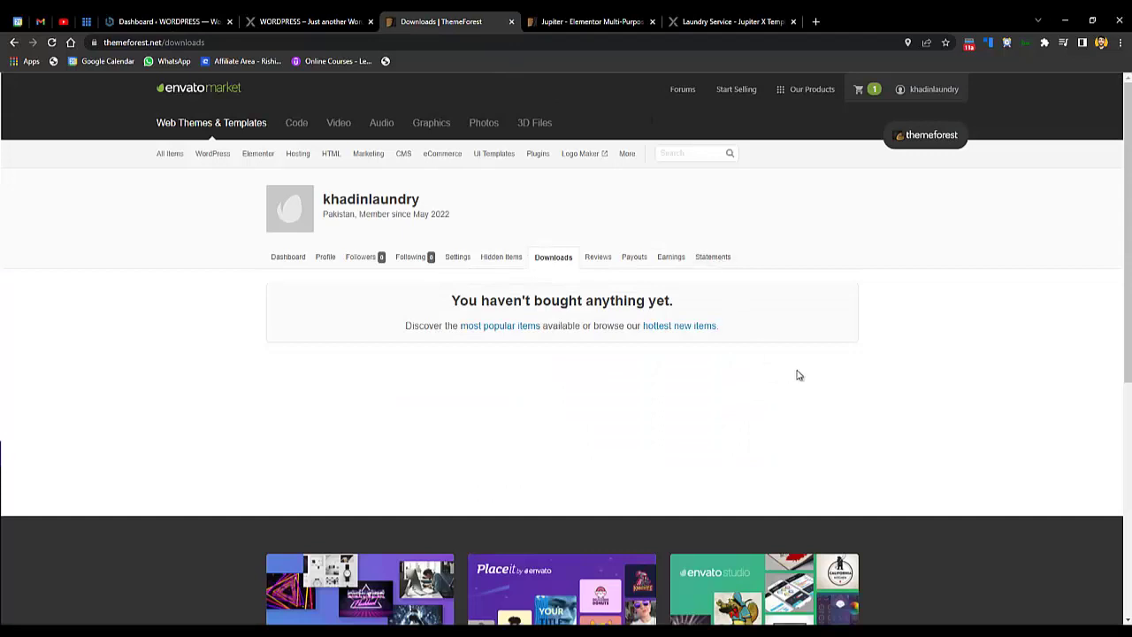
click(177, 20)
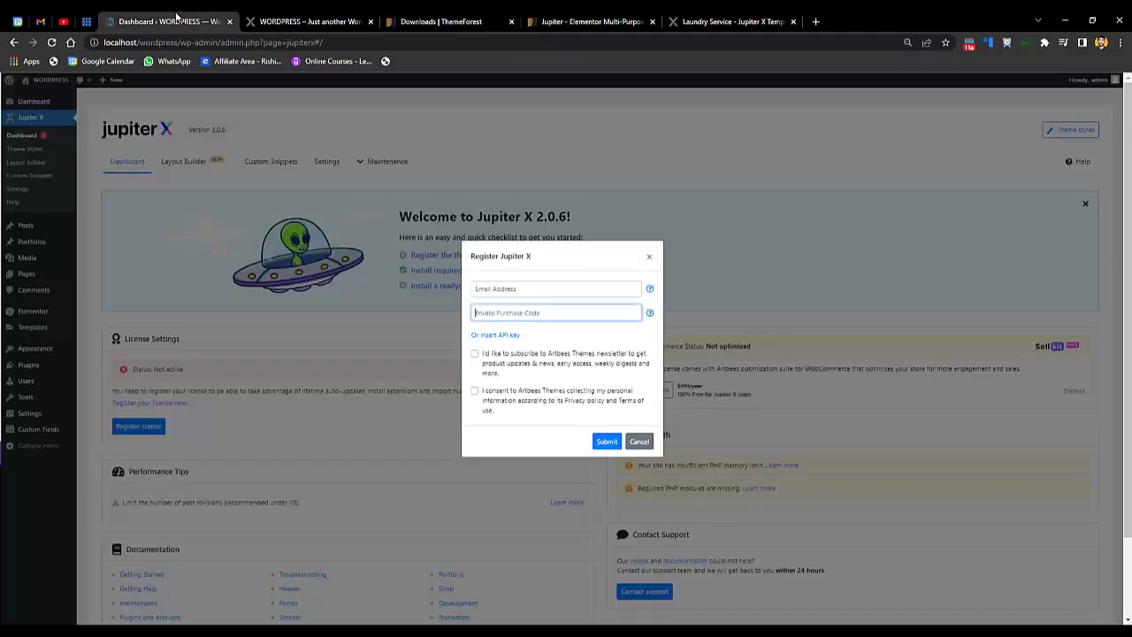
right_click(536, 316)
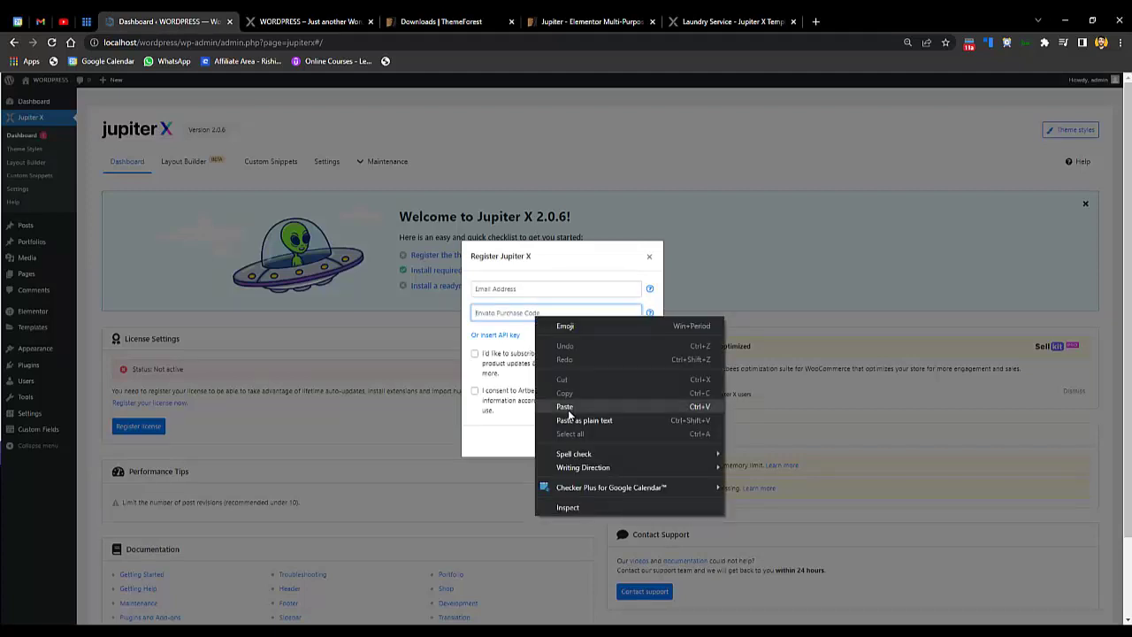
click(525, 290)
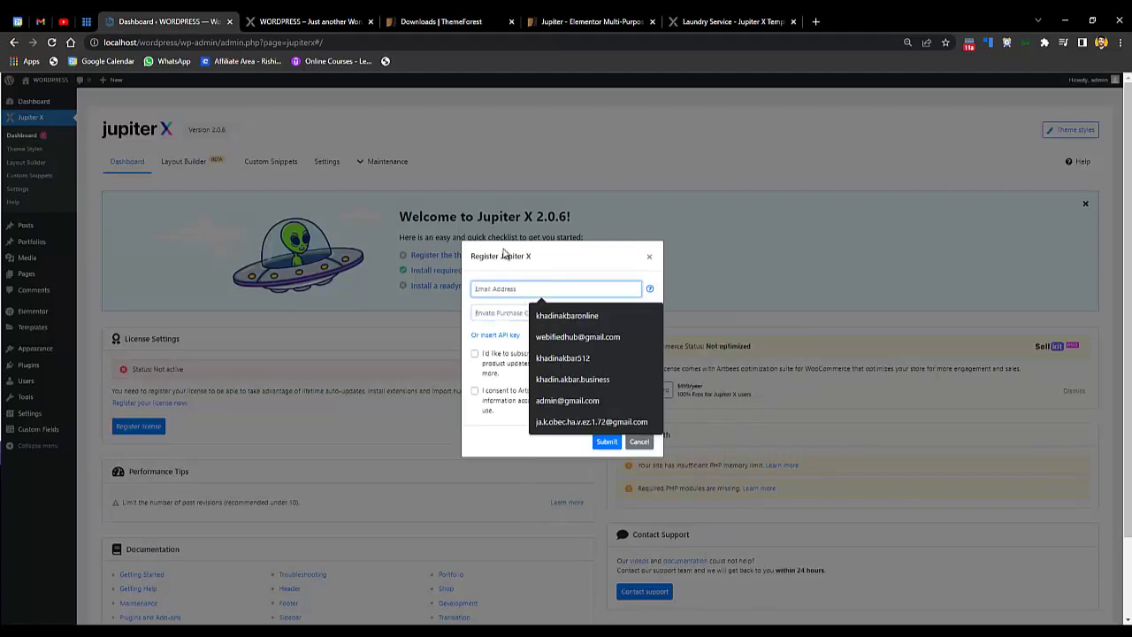
click(443, 21)
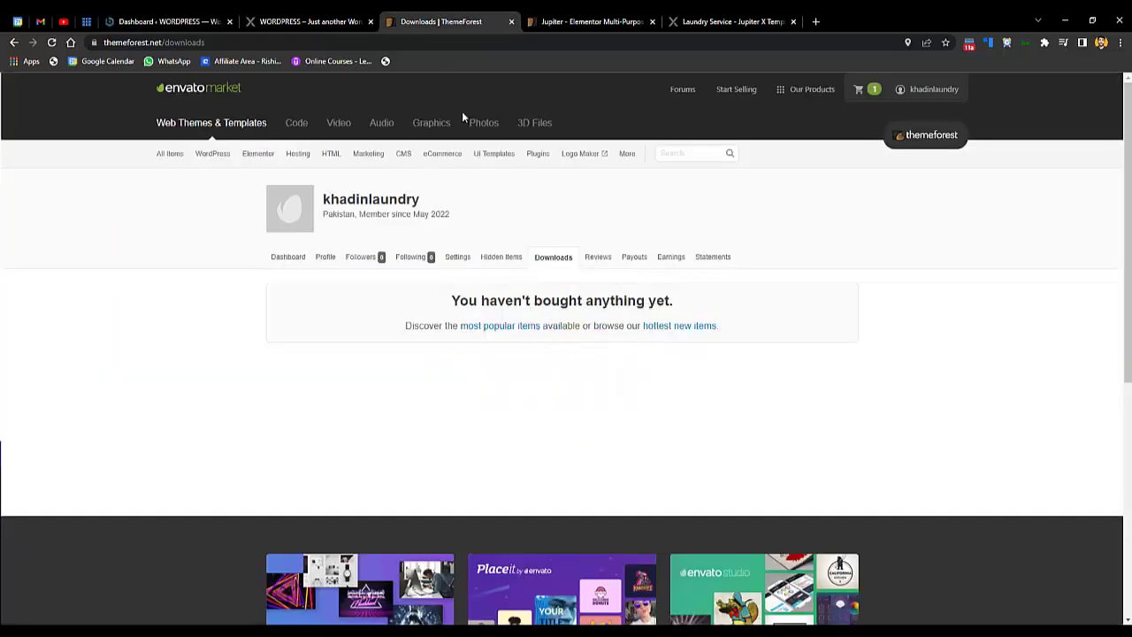
click(217, 19)
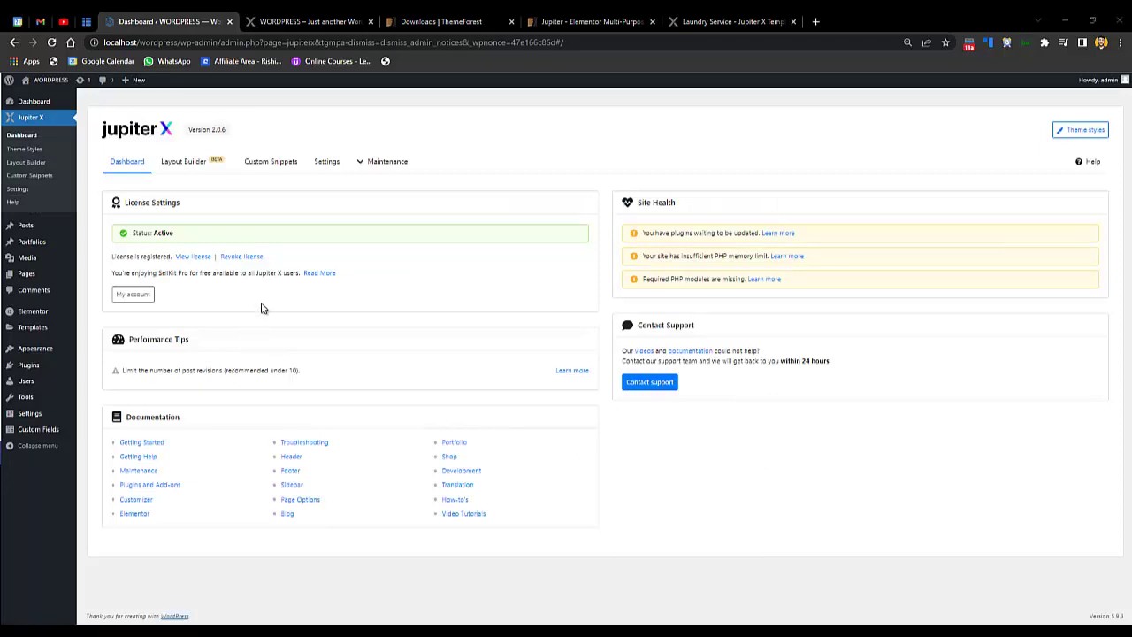
- Search Jupiter X's readymade website templates for 'laundry'
click(409, 162)
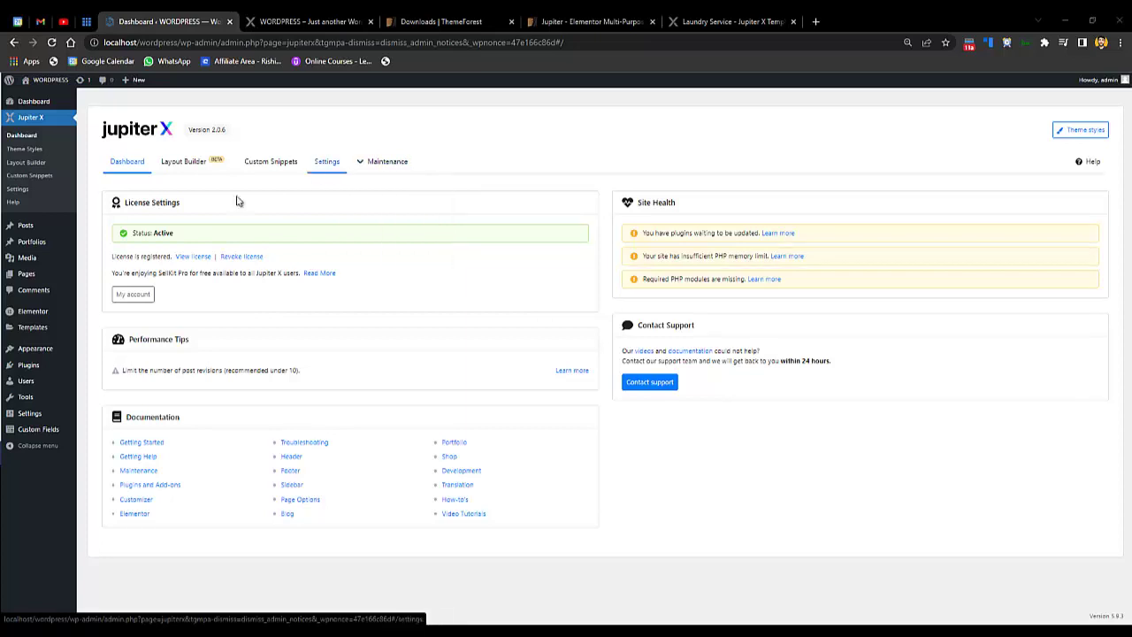
mouse_move(377, 167)
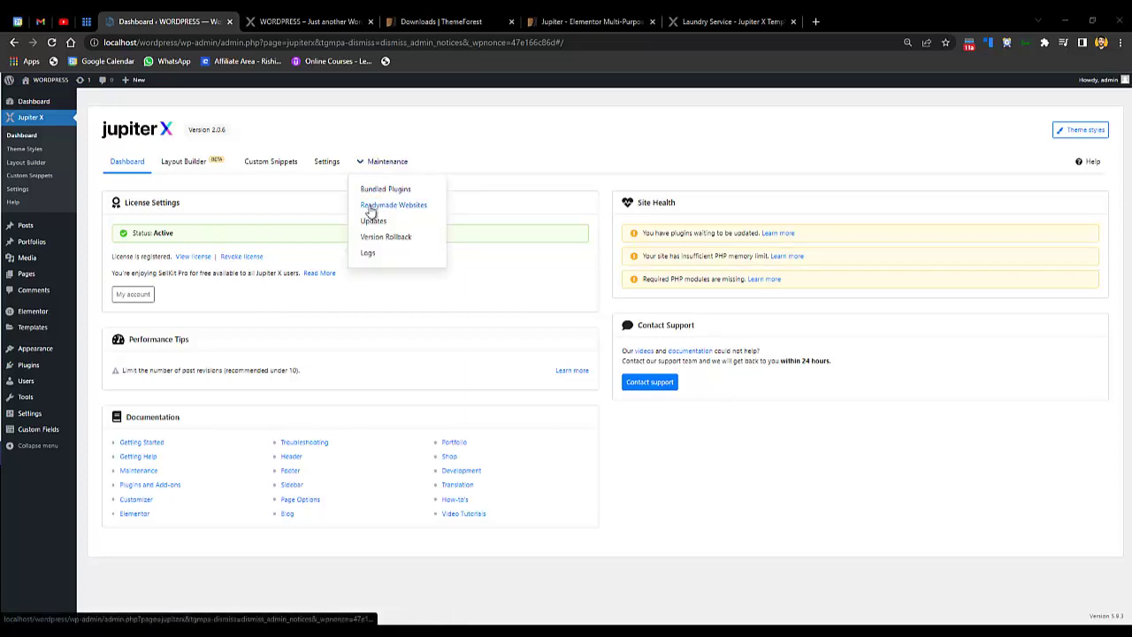
click(371, 206)
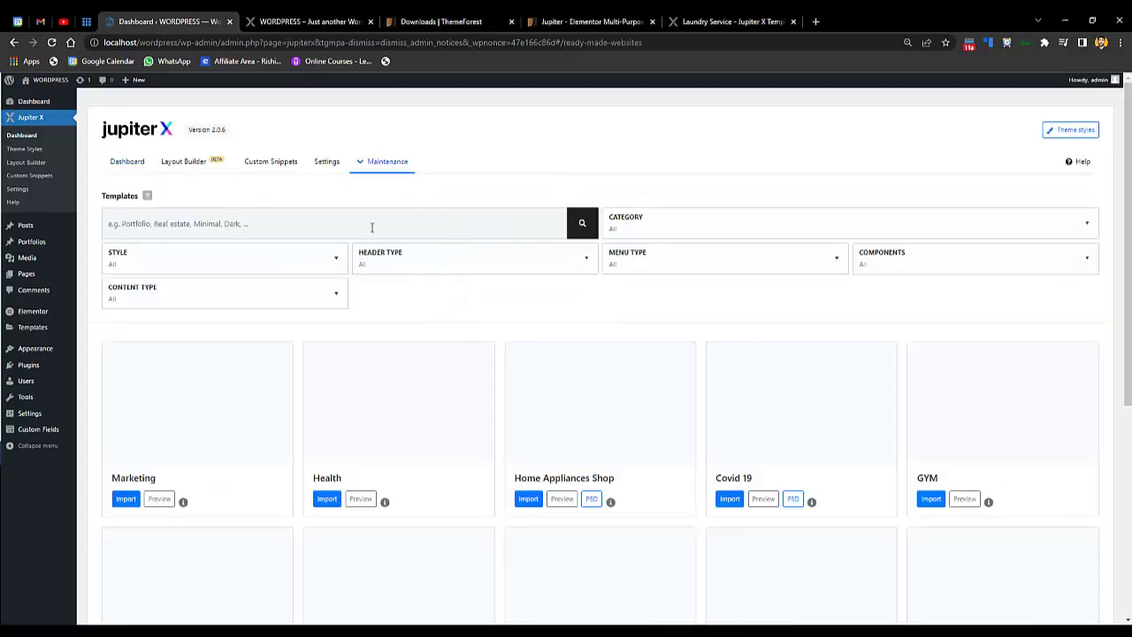
click(371, 228)
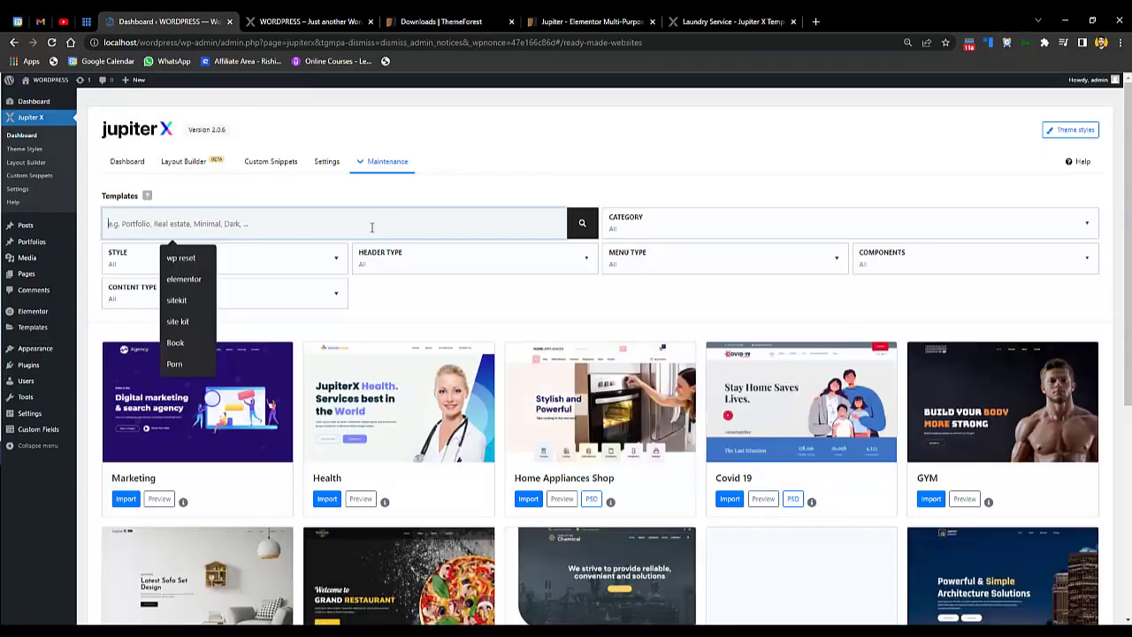
text(laundry)
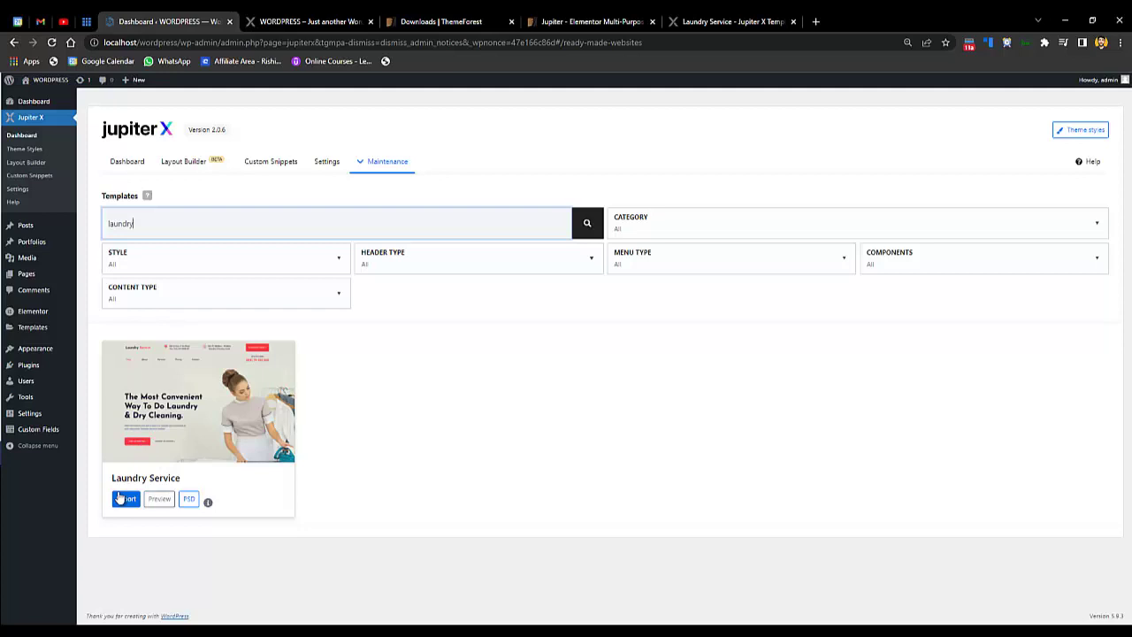
- Fully import the Laundry Service template with media, replacing the current content
click(125, 501)
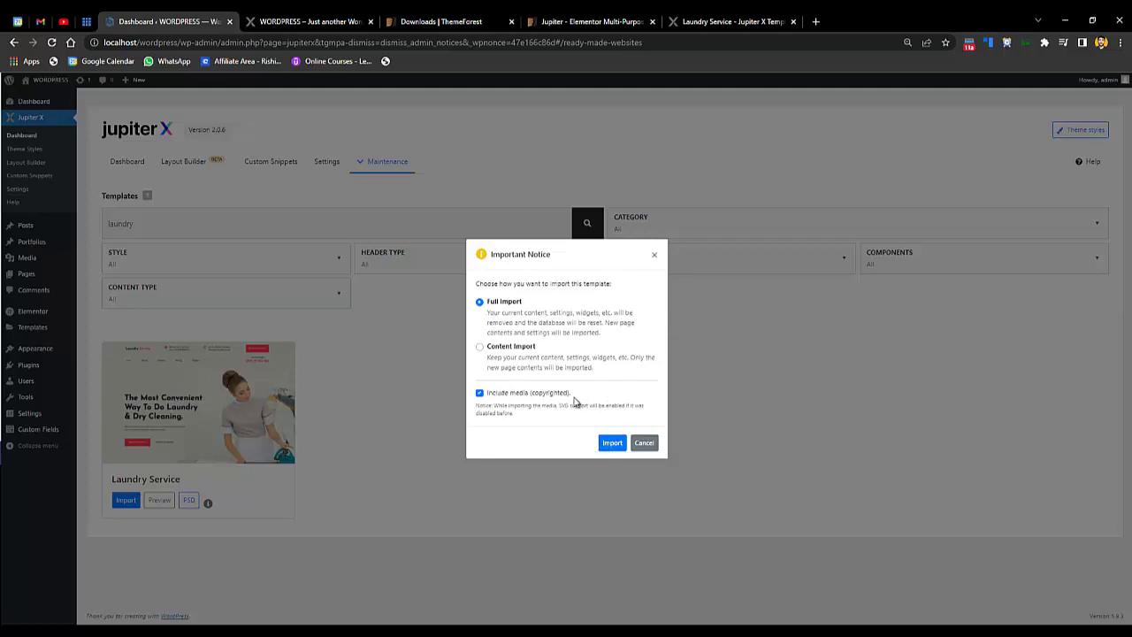
click(612, 444)
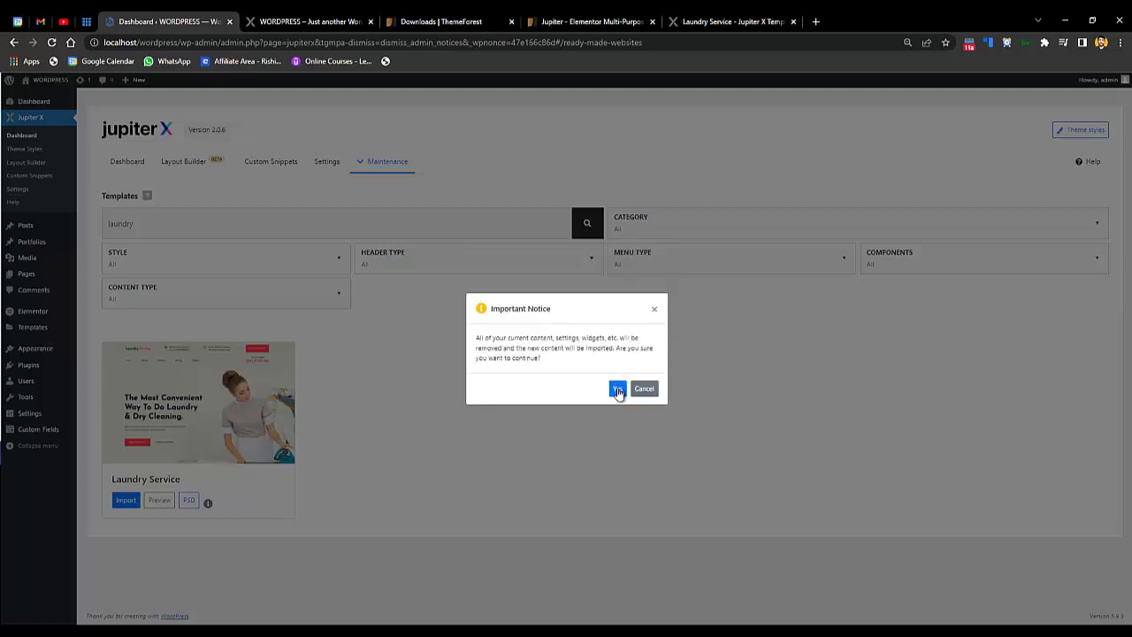
click(617, 390)
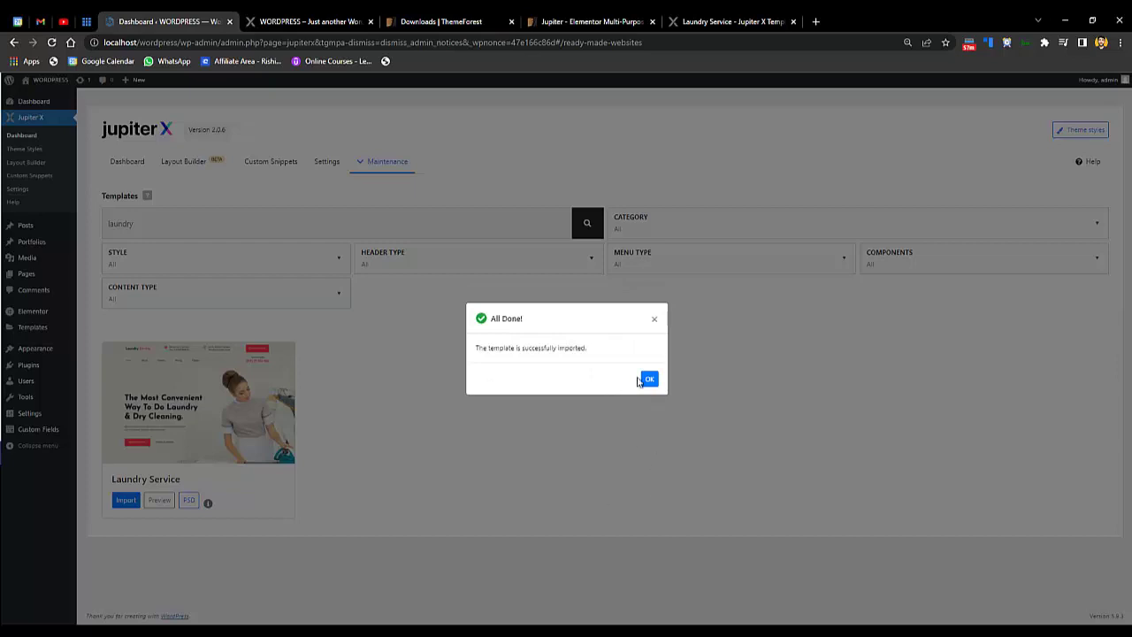
click(642, 380)
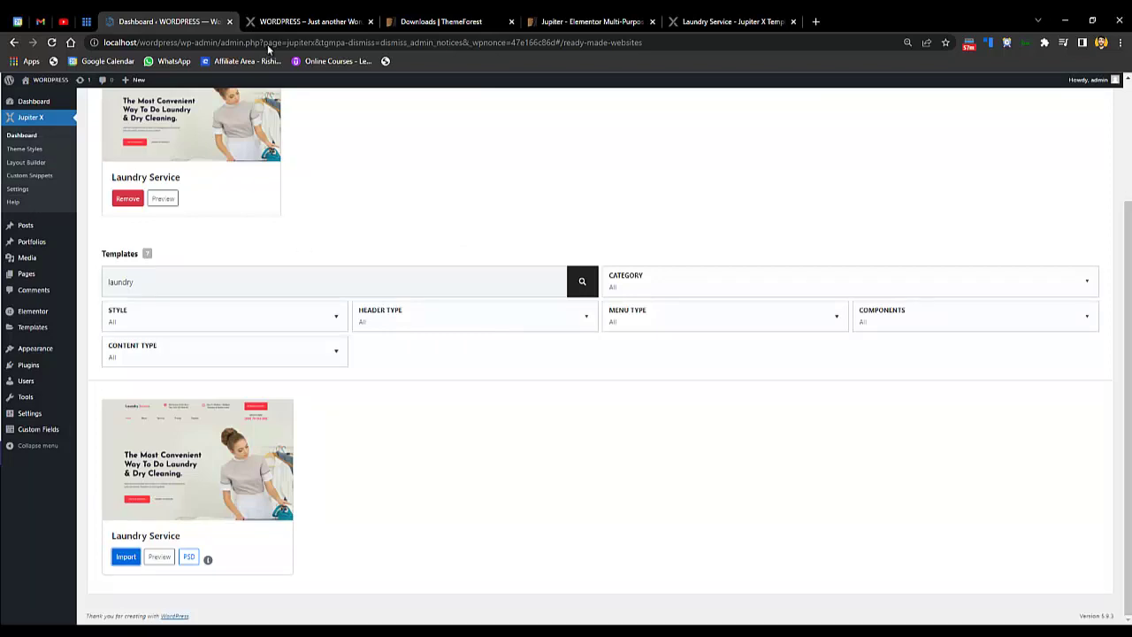
click(274, 17)
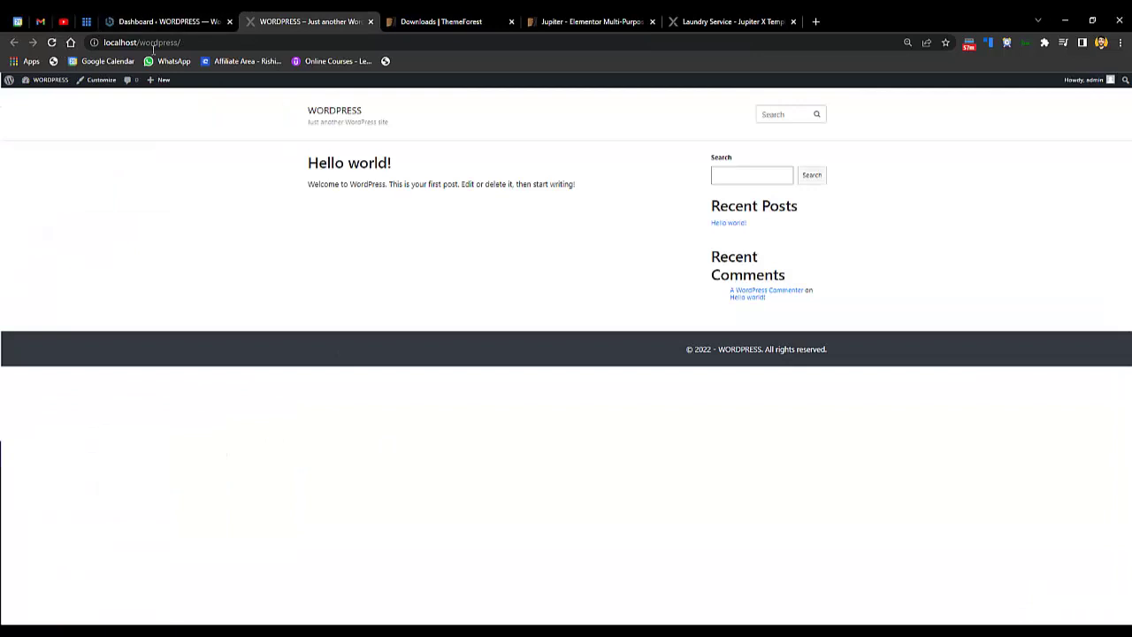
- Reload the front page to show the Laundry Service design and zoom the browser in
click(52, 43)
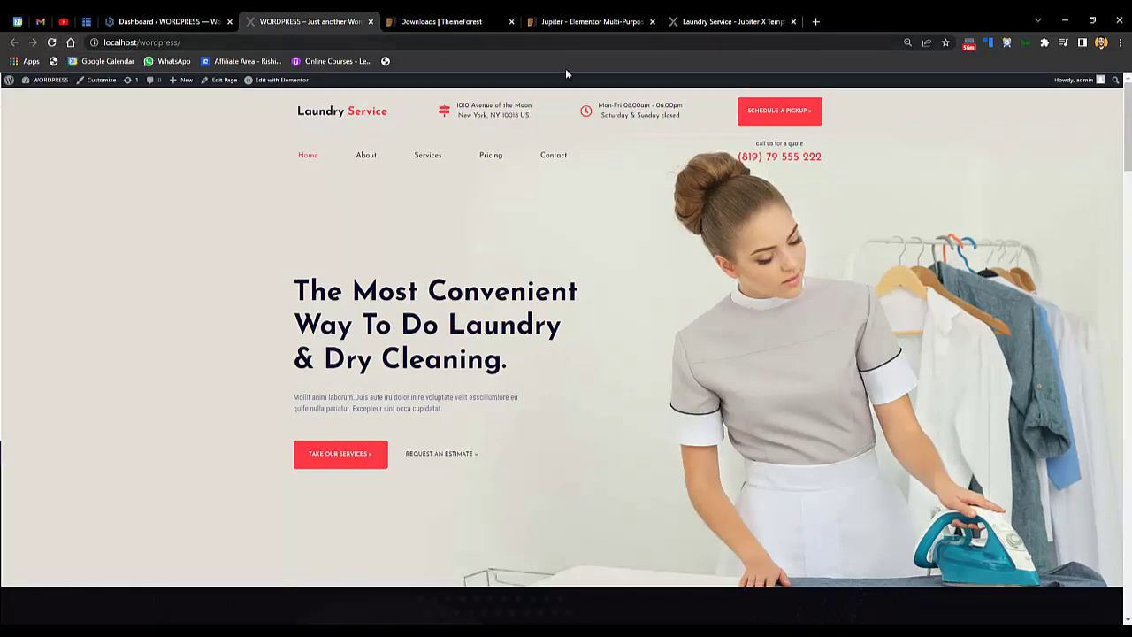
click(1122, 44)
click(1079, 152)
click(1080, 152)
click(852, 230)
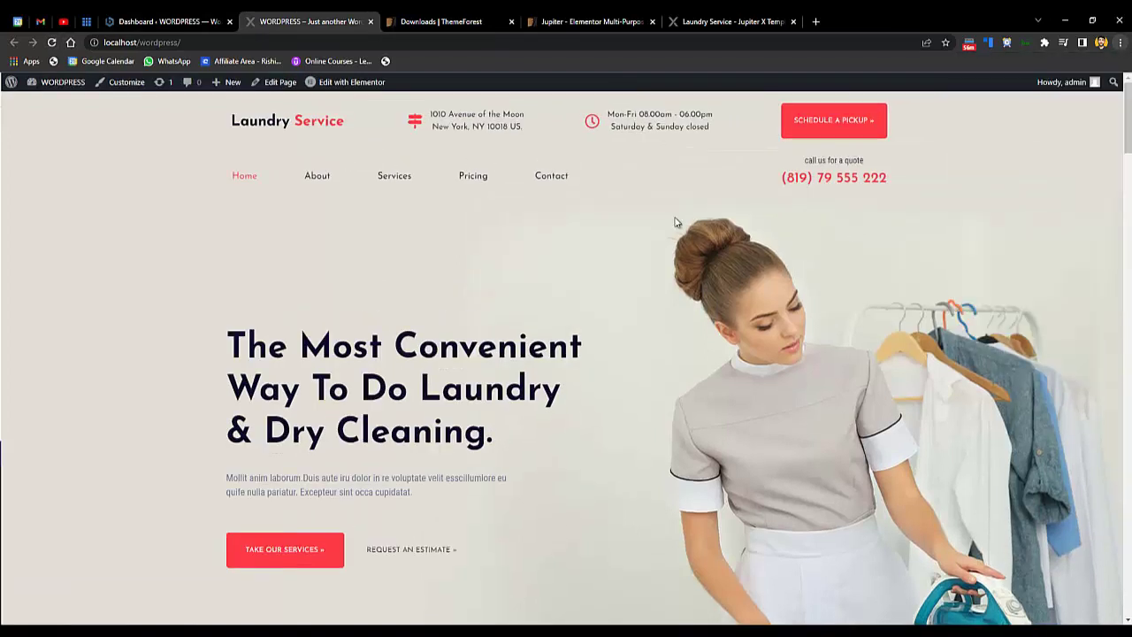
- Place the live Laundry Service demo tab beside the local site and compare both pages
drag(749, 18, 460, 23)
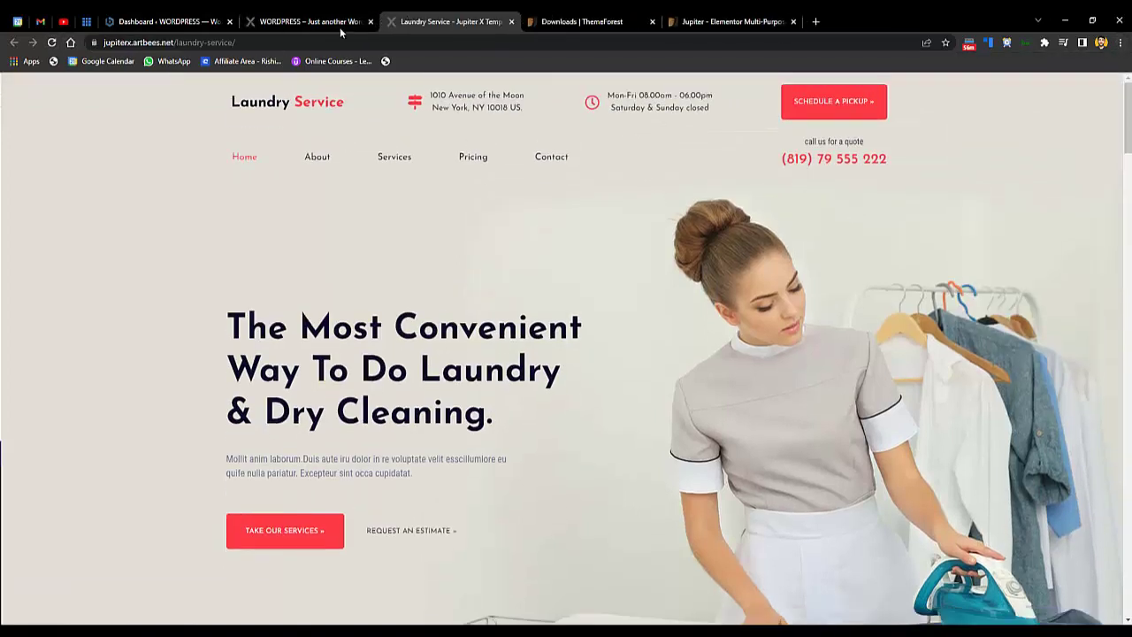
click(345, 22)
click(416, 20)
click(354, 21)
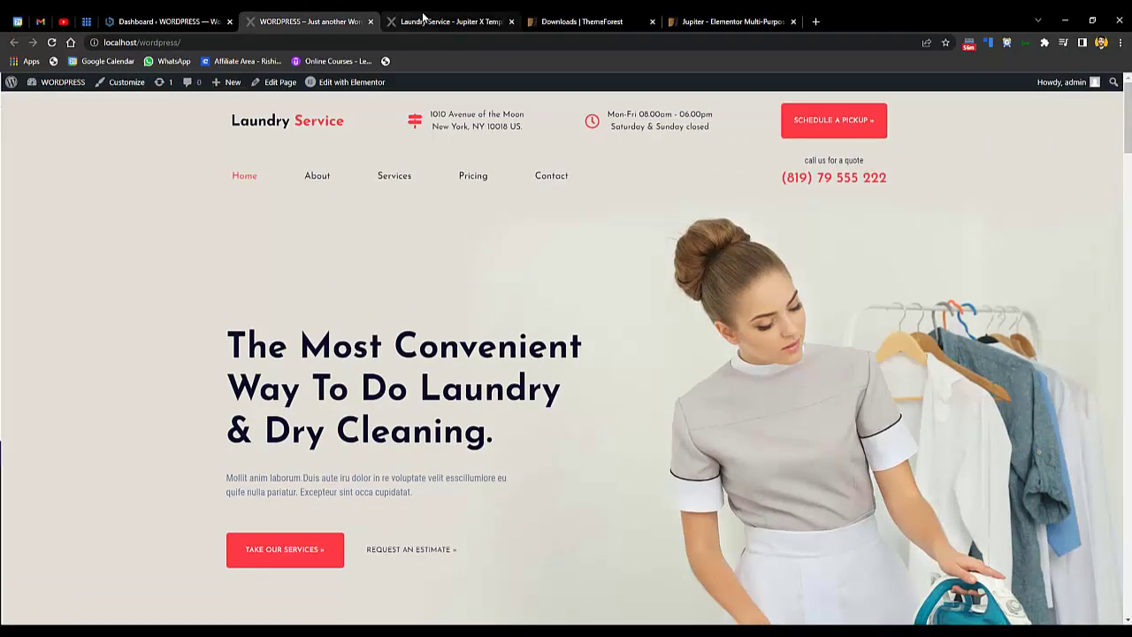
click(423, 17)
click(371, 21)
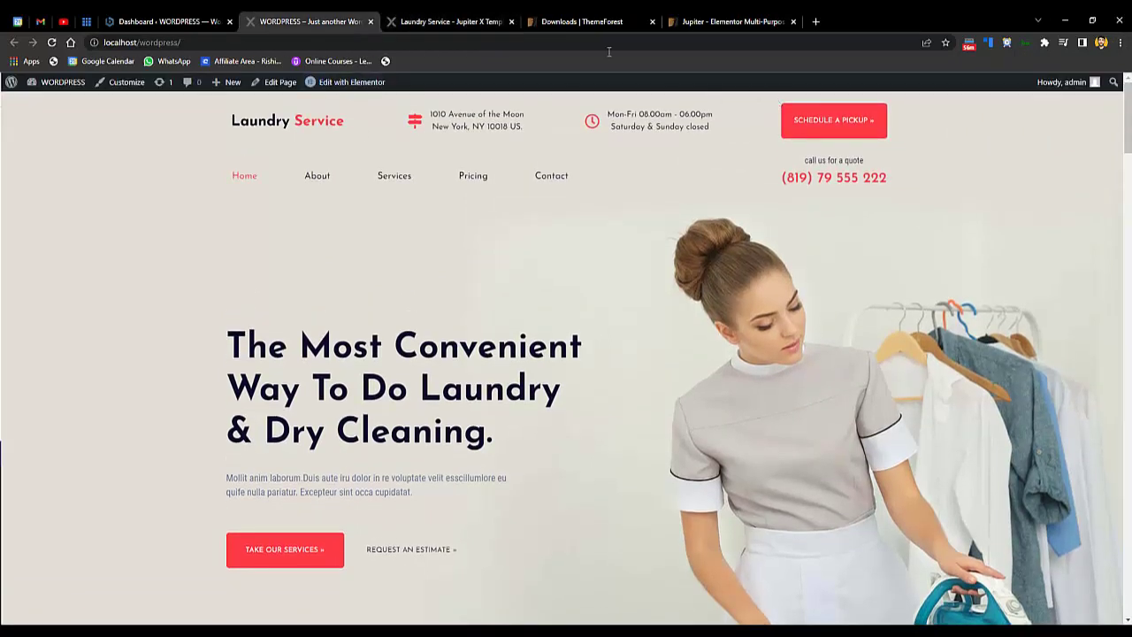
click(434, 19)
click(295, 18)
scroll(1114, 398, down, 20)
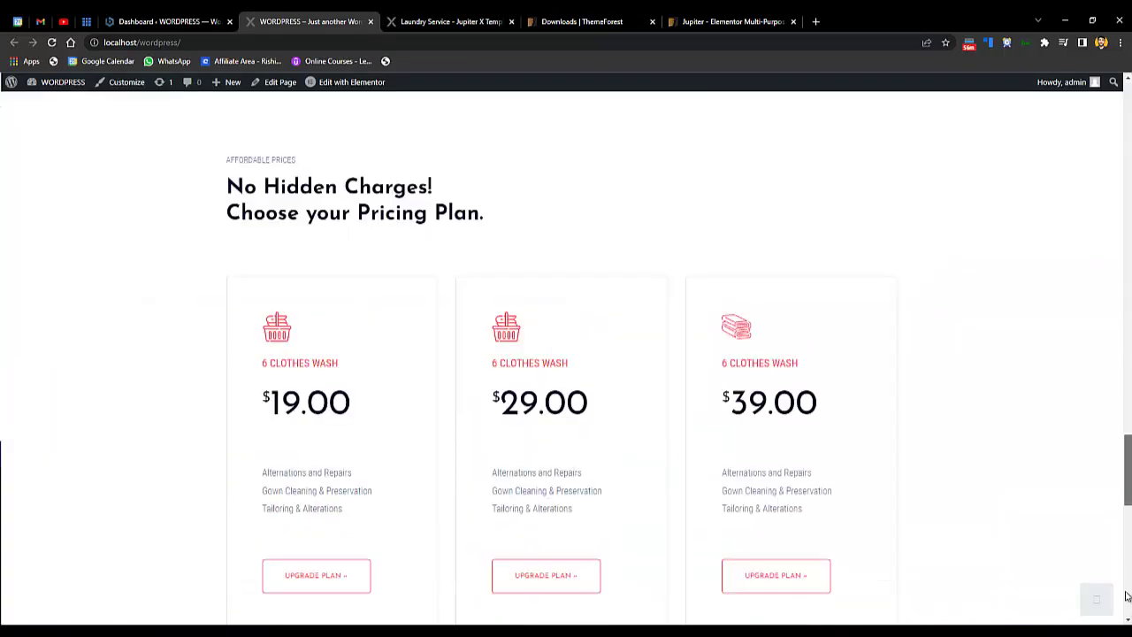
scroll(1125, 597, down, 5)
click(1097, 599)
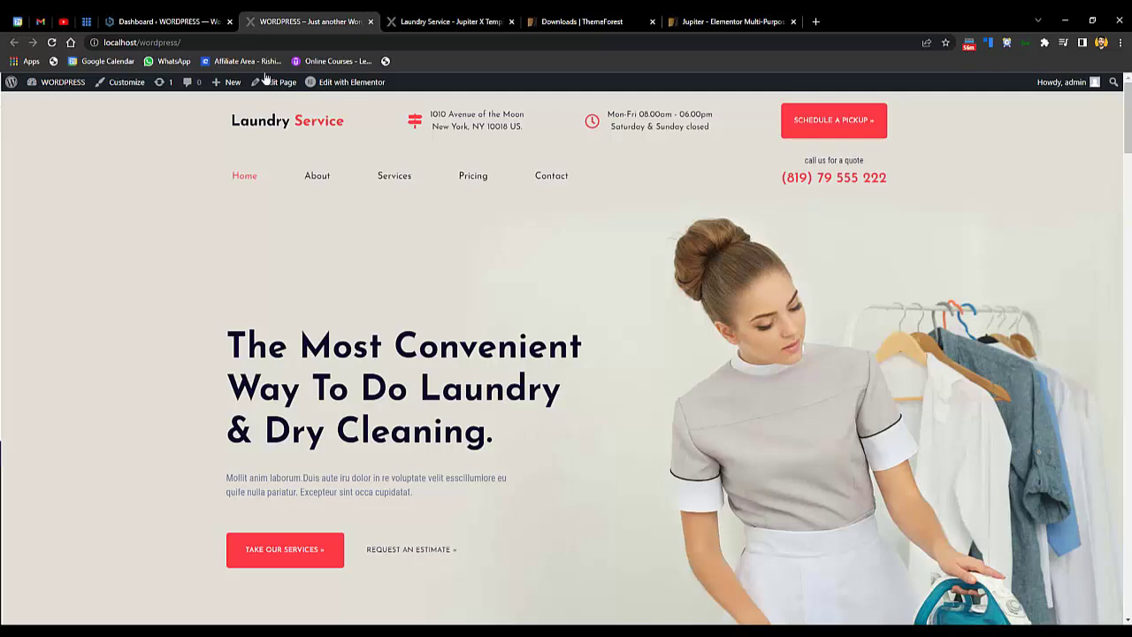
click(58, 19)
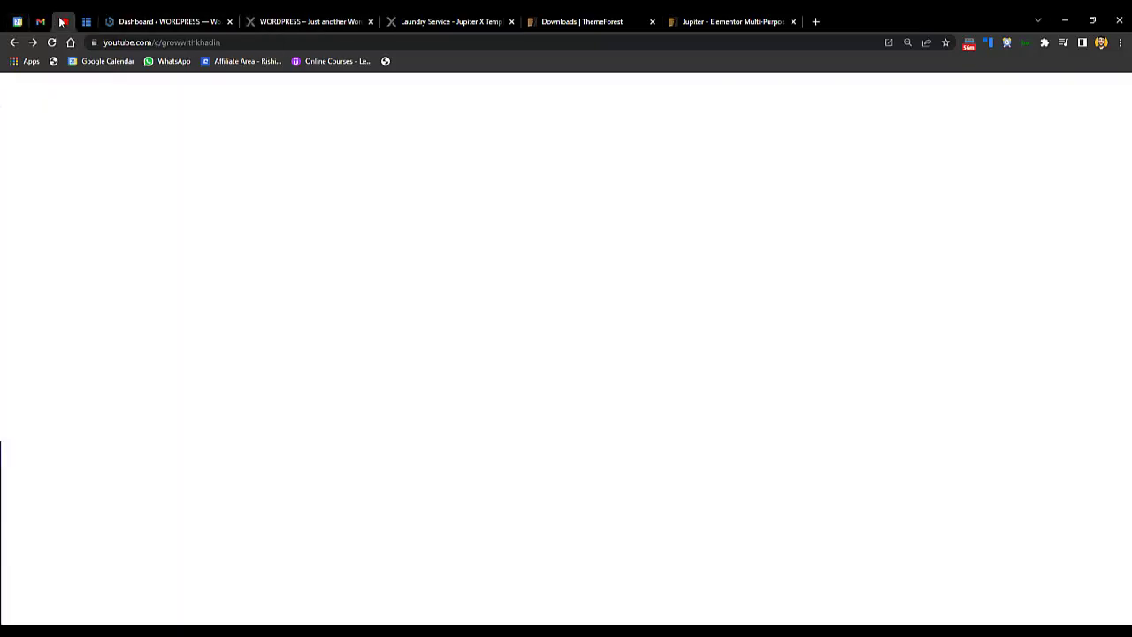
- Review the local laundry homepage from the hero headline down to the contact footer
click(331, 22)
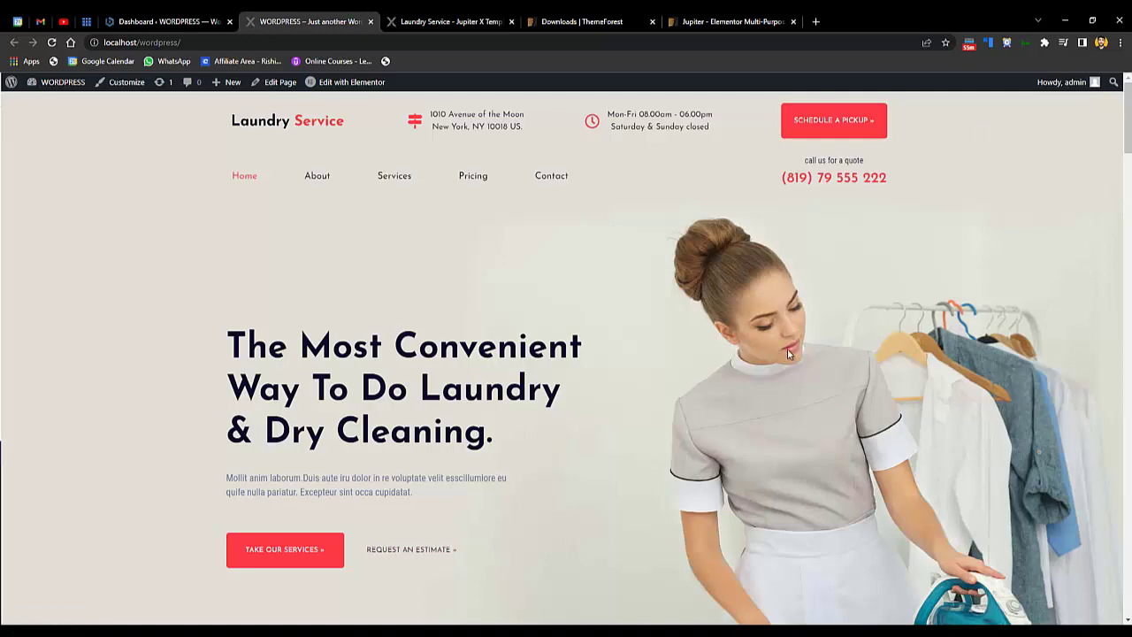
drag(1128, 111, 1128, 111)
scroll(855, 457, down, 15)
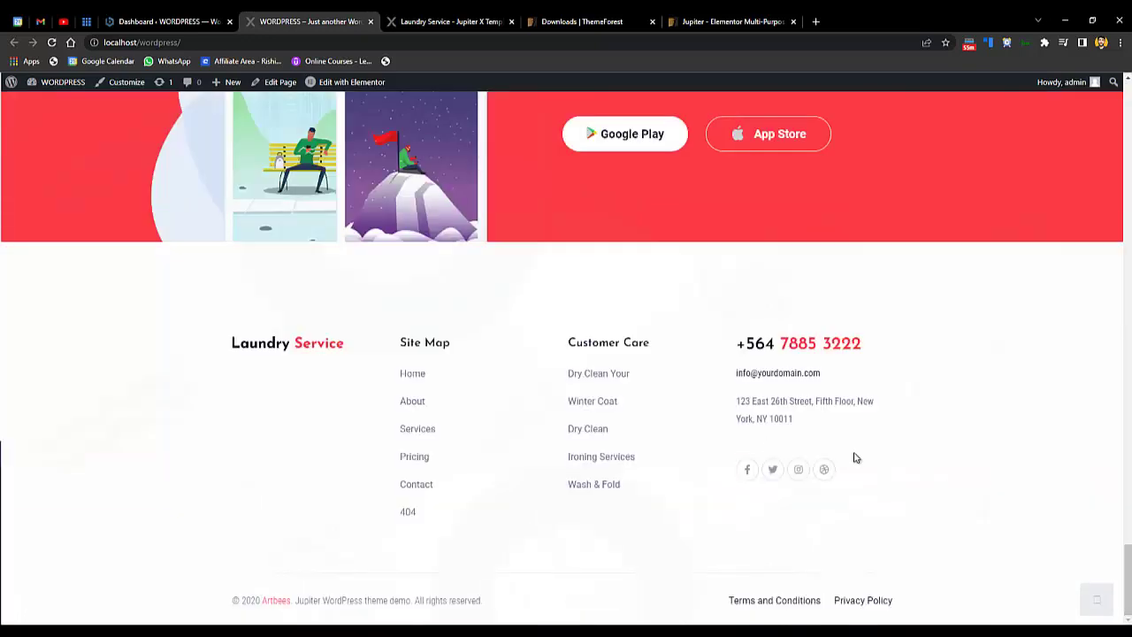
scroll(824, 470, up, 15)
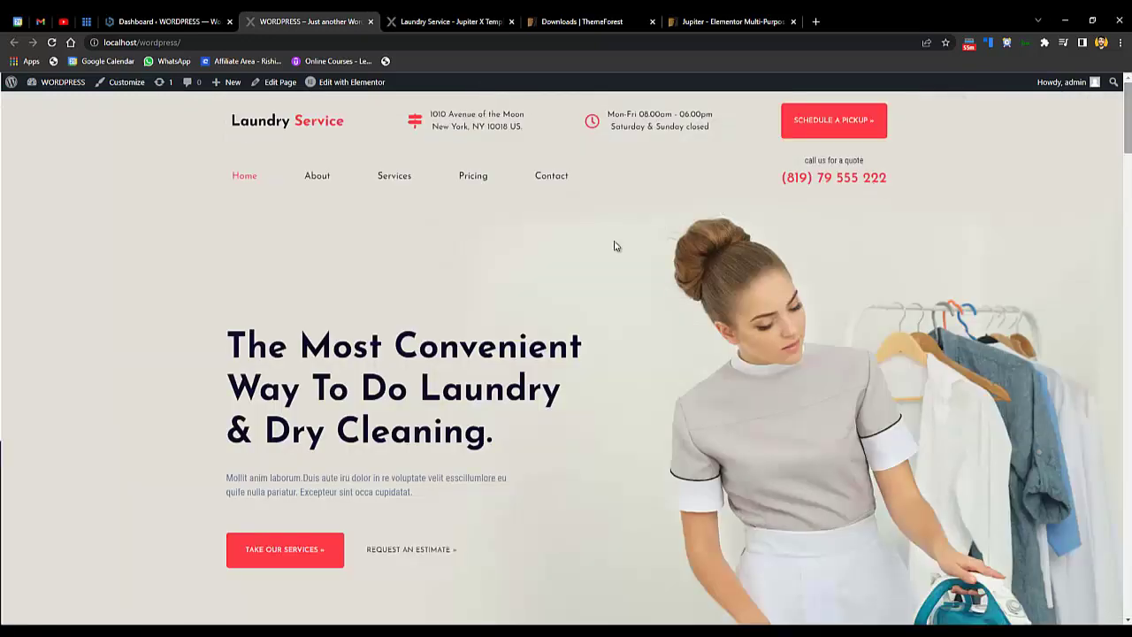
drag(220, 347, 460, 556)
click(516, 423)
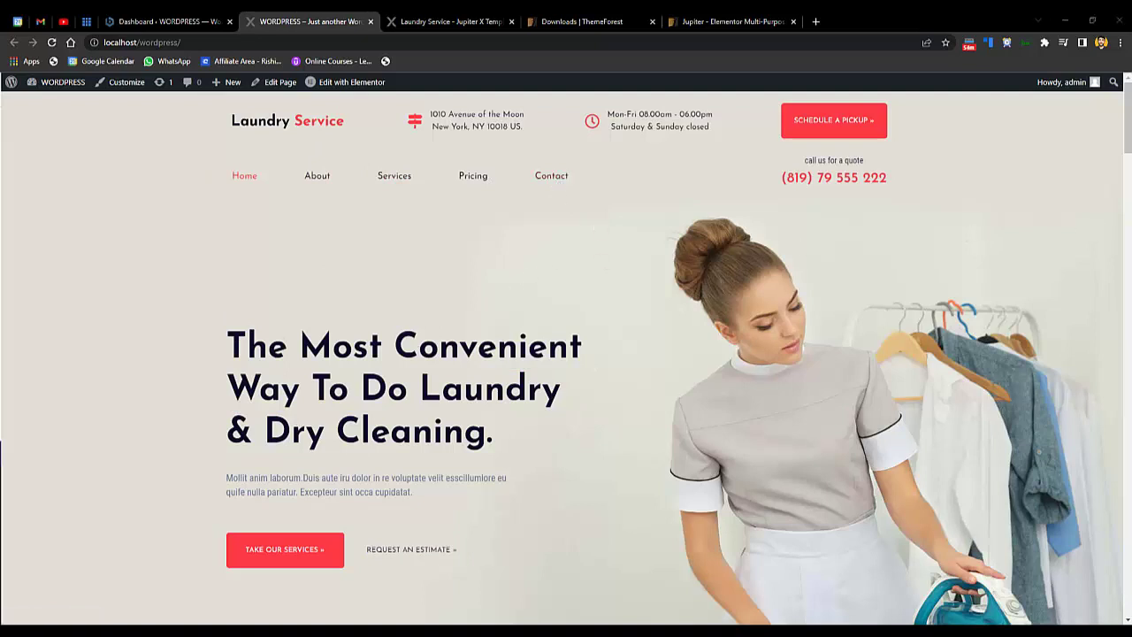
mouse_move(351, 89)
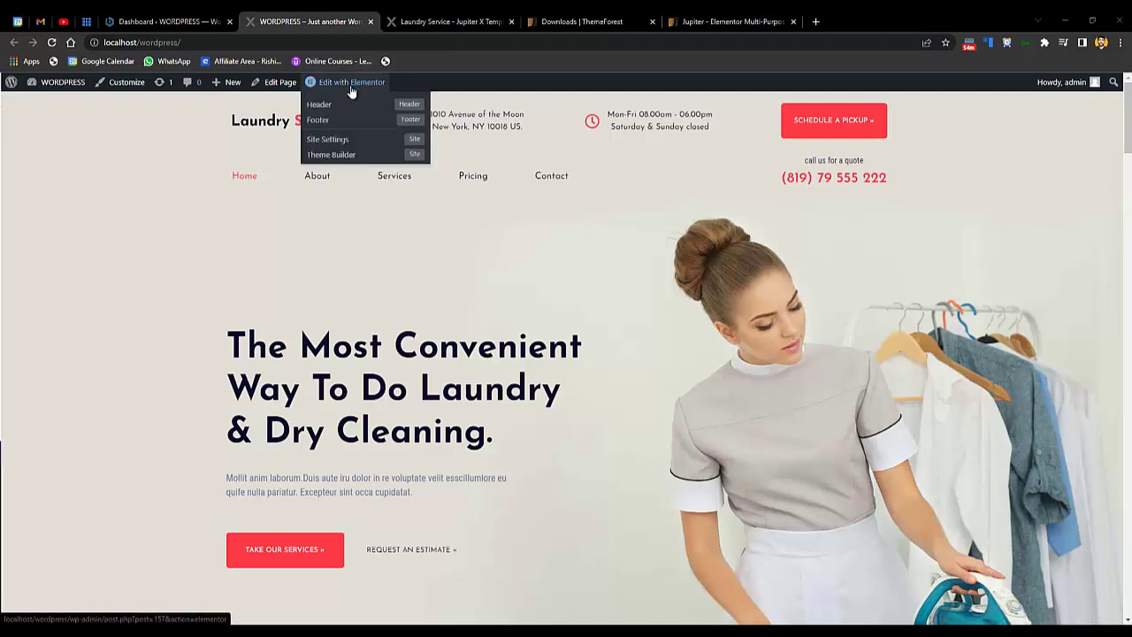
- Open the Header template and recreate the missing default kit in Elementor Tools, saving changes
click(346, 106)
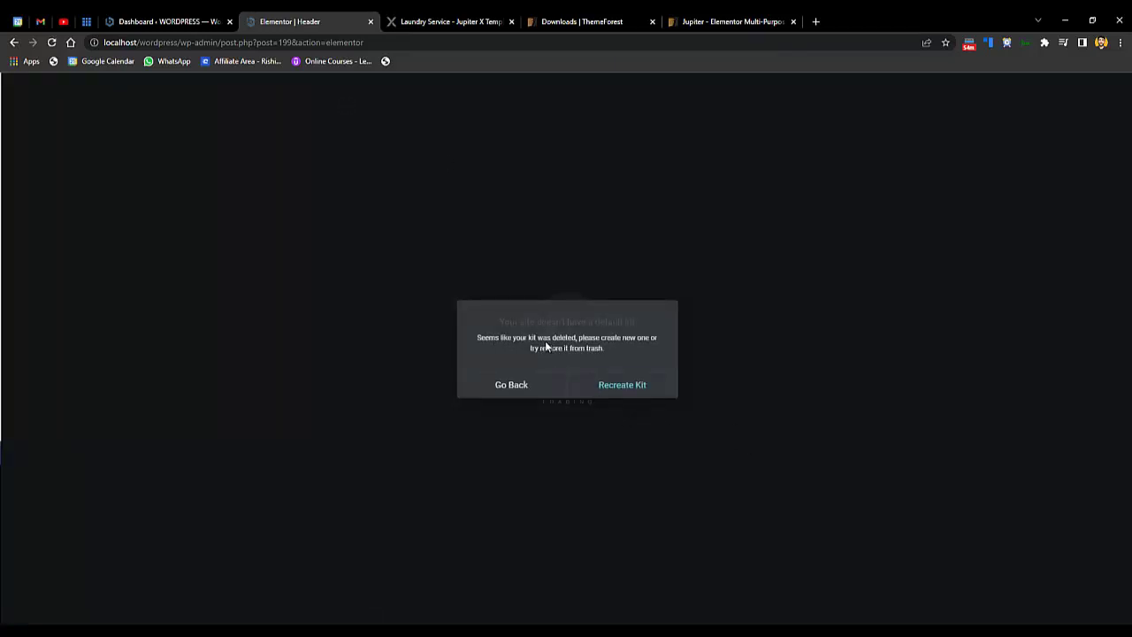
click(619, 392)
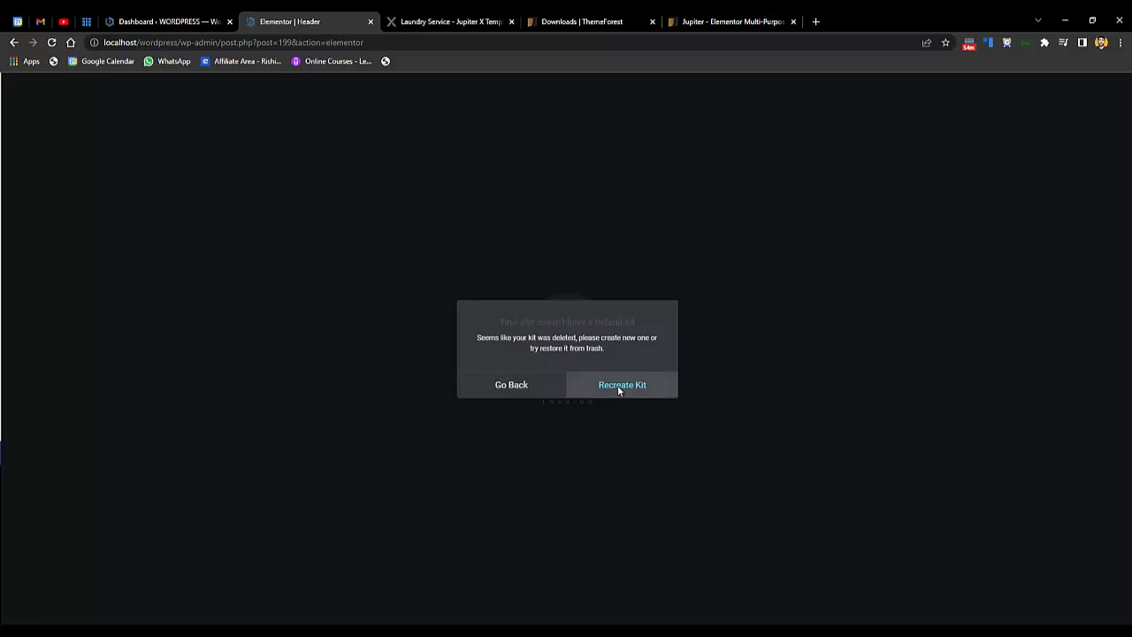
click(619, 390)
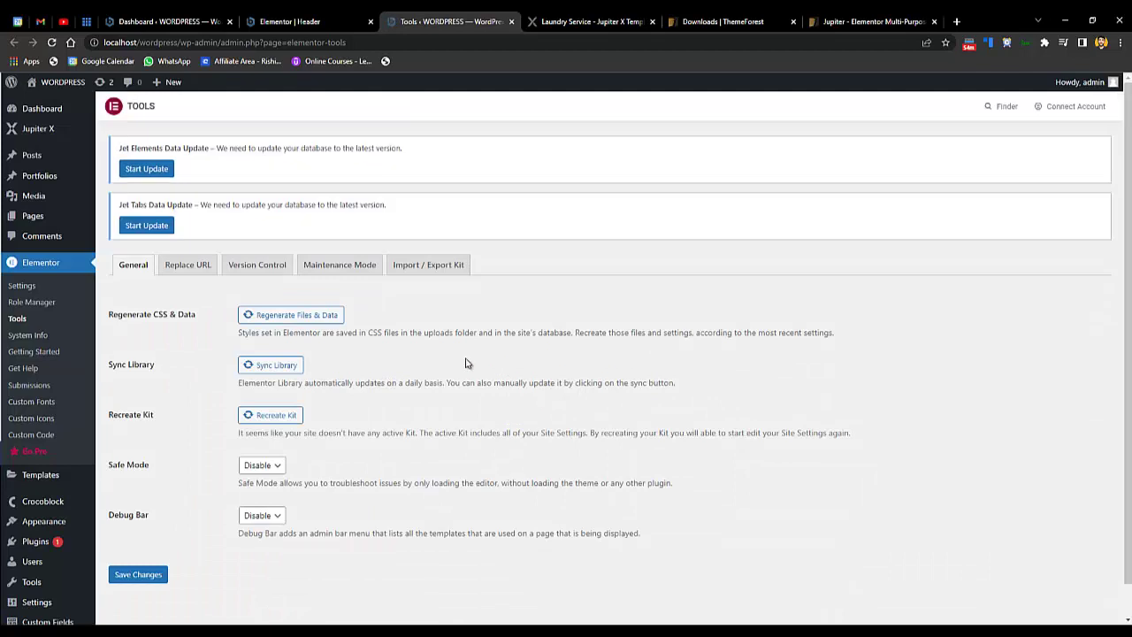
click(279, 427)
click(140, 576)
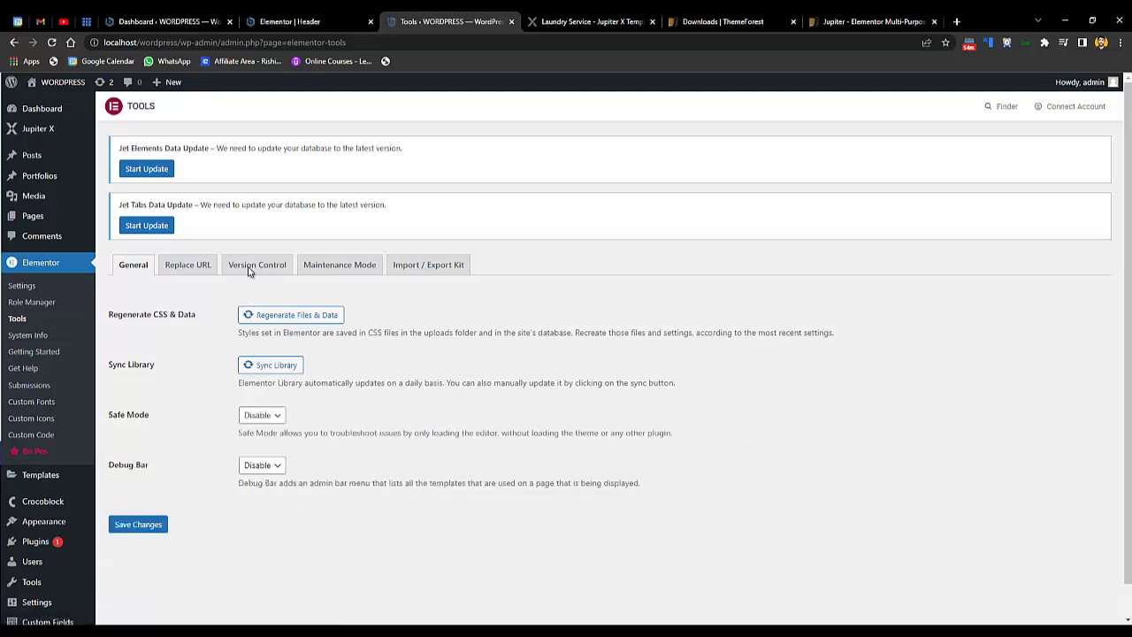
- Run the Jet Elements and Jet Tabs database updates, then return to the header editor
click(128, 172)
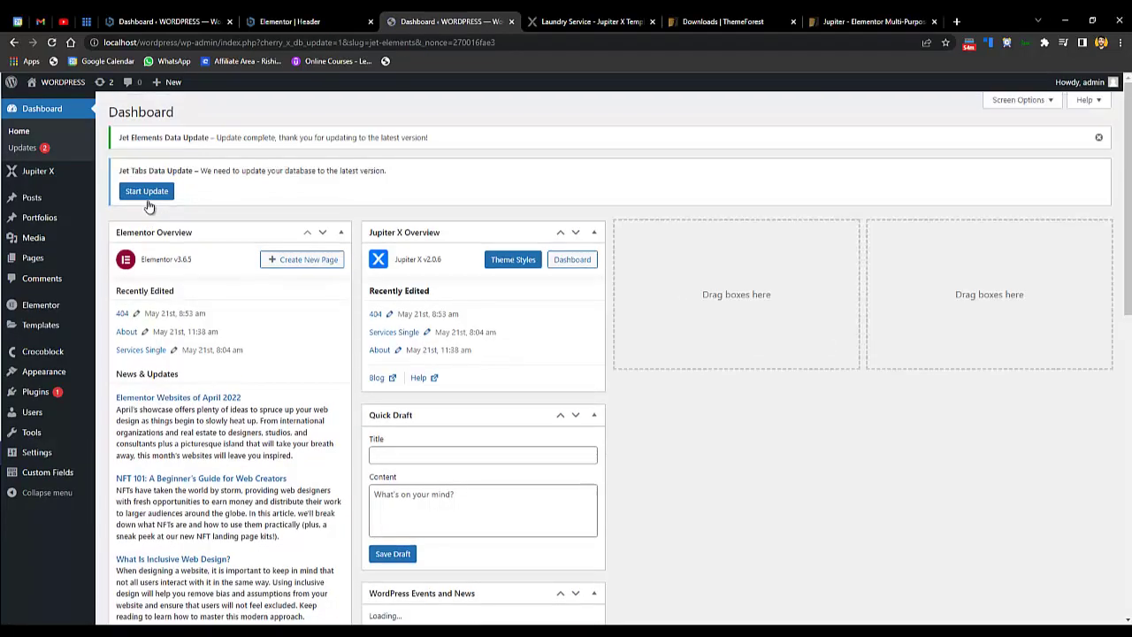
click(152, 193)
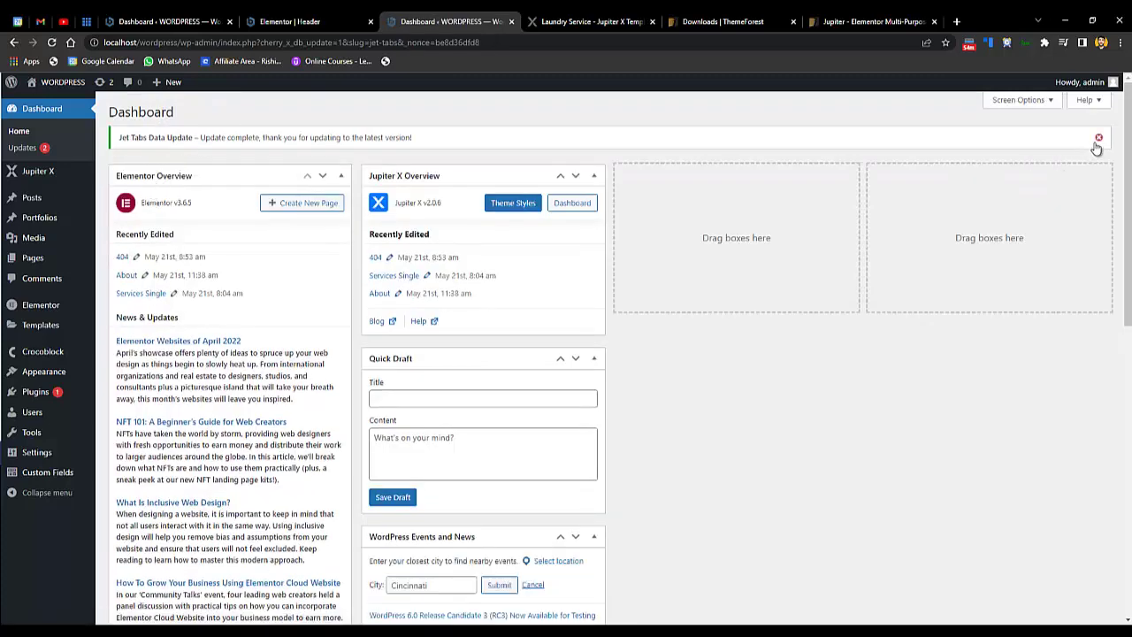
click(1098, 138)
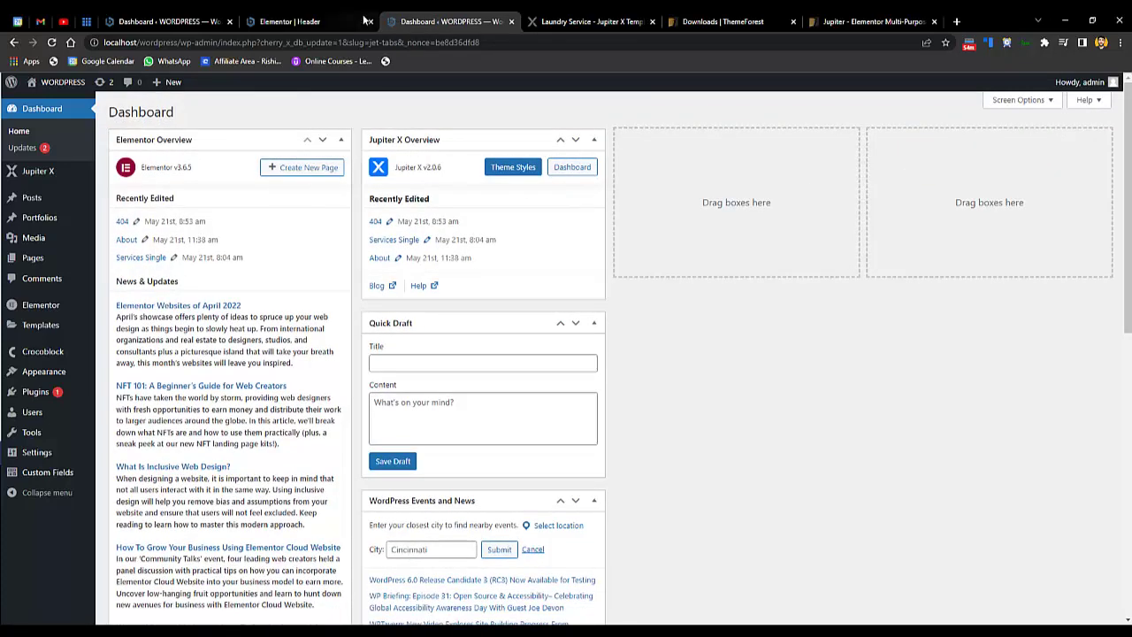
click(357, 20)
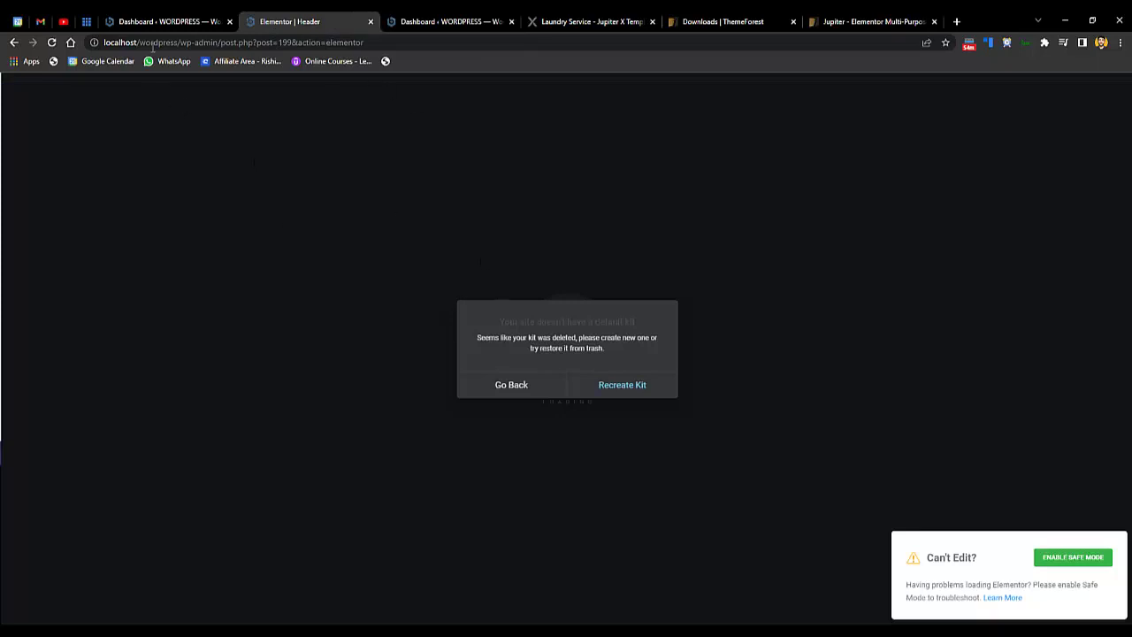
- Reload the header editor and open the site logo's settings
click(54, 42)
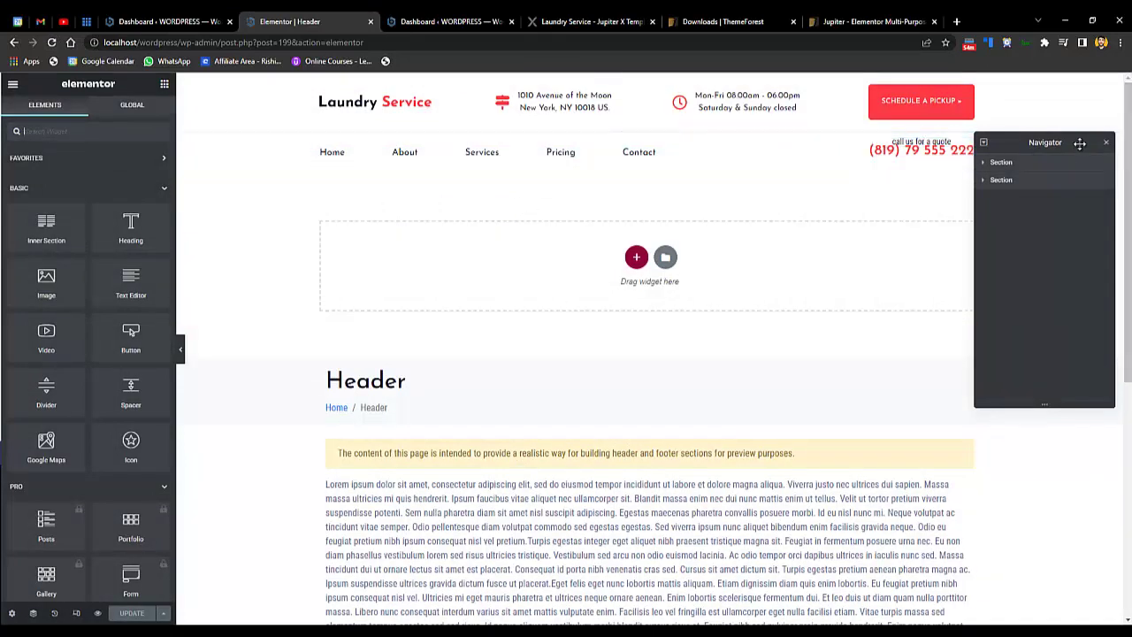
drag(1080, 144, 1080, 351)
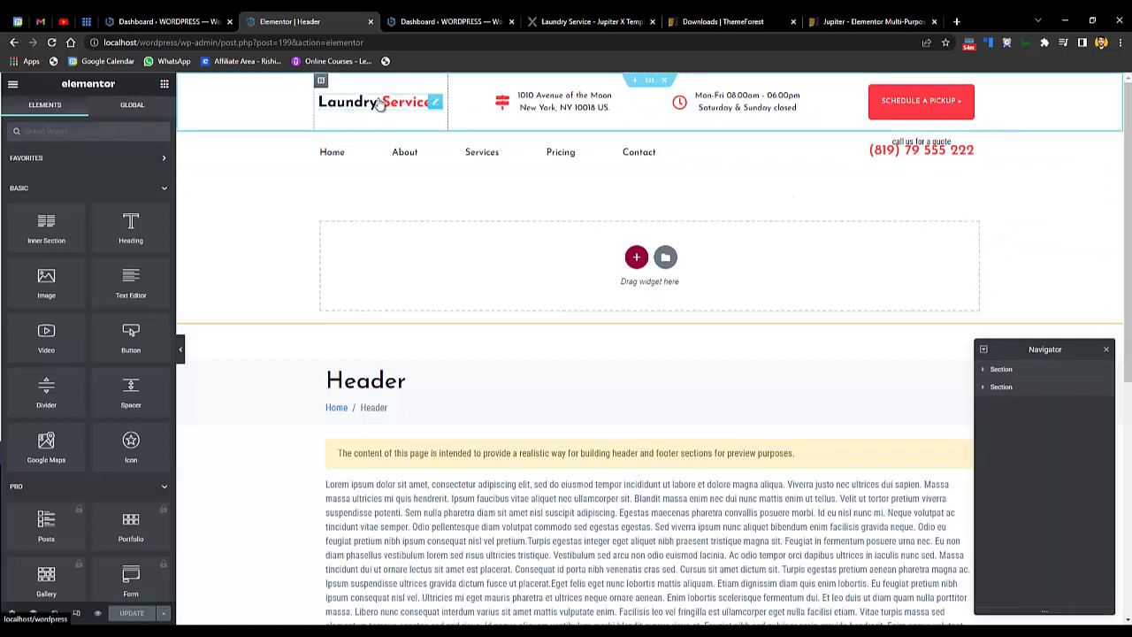
click(434, 102)
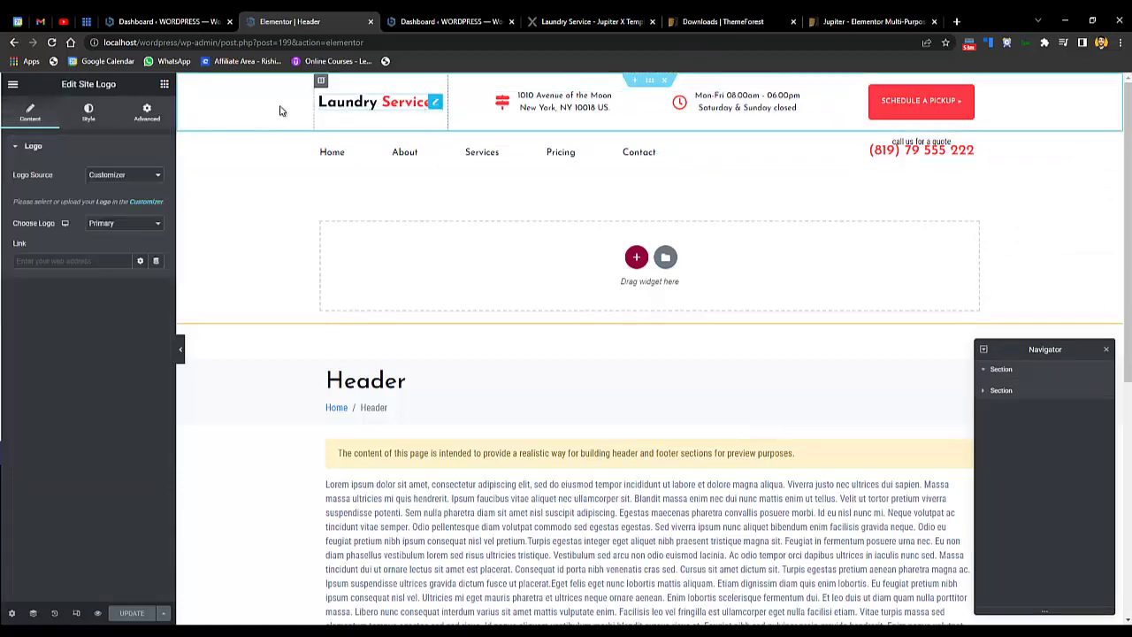
- Keep the logo source as Customizer and return to the Jupiter X ready-made websites page
click(108, 176)
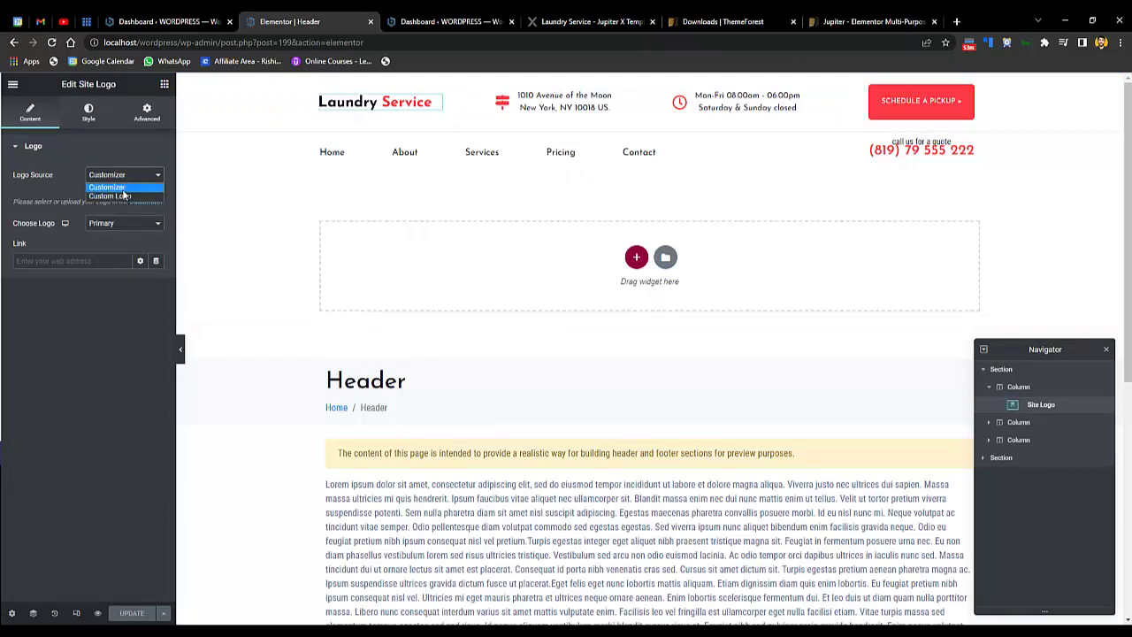
click(124, 191)
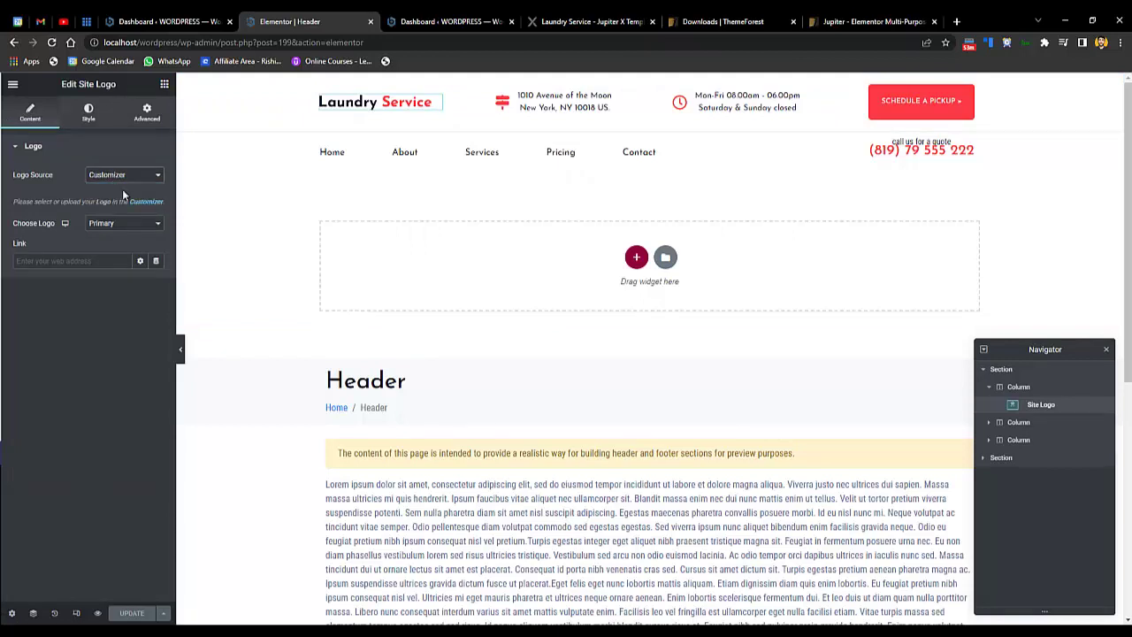
click(163, 23)
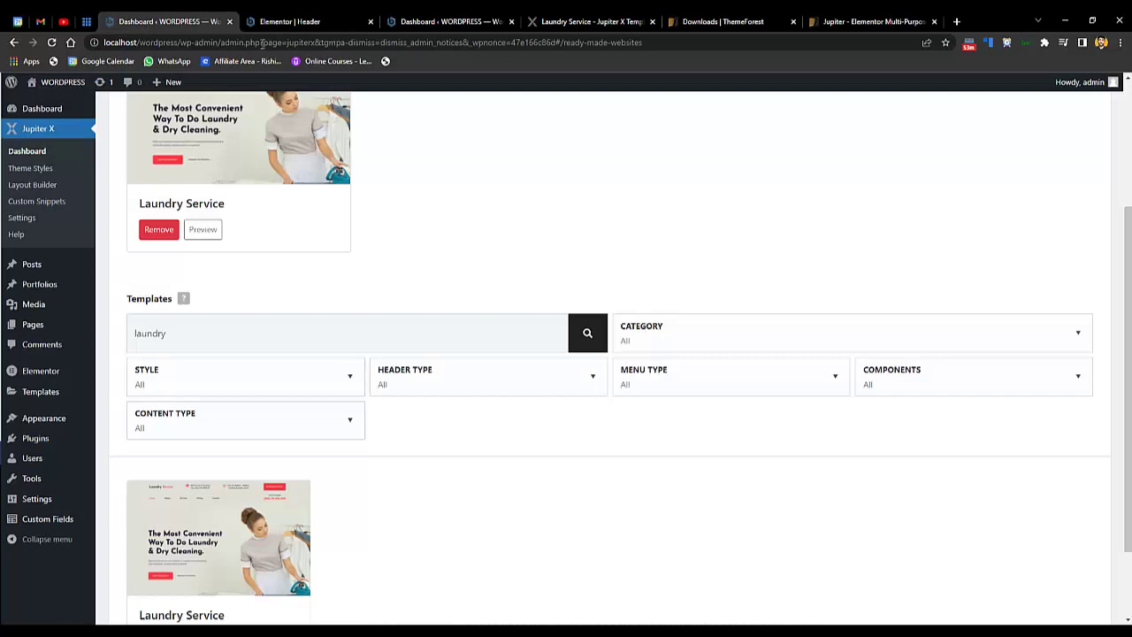
- Load the site's home page and open the Customizer's Logos settings
drag(648, 43, 184, 80)
key(BackSpace)
key(Return)
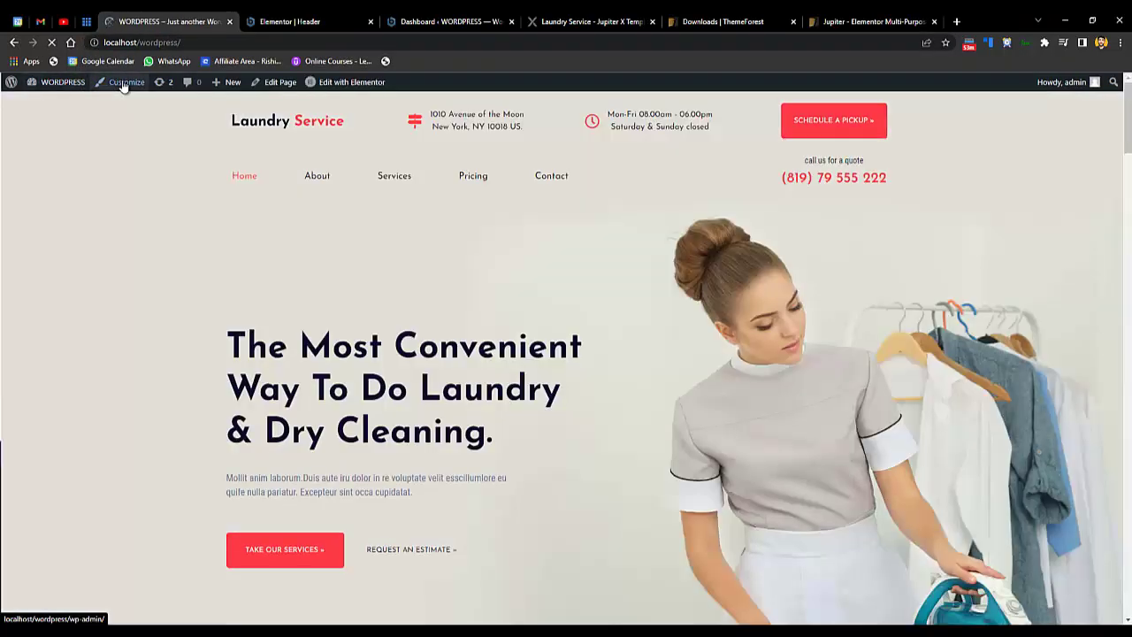
click(123, 83)
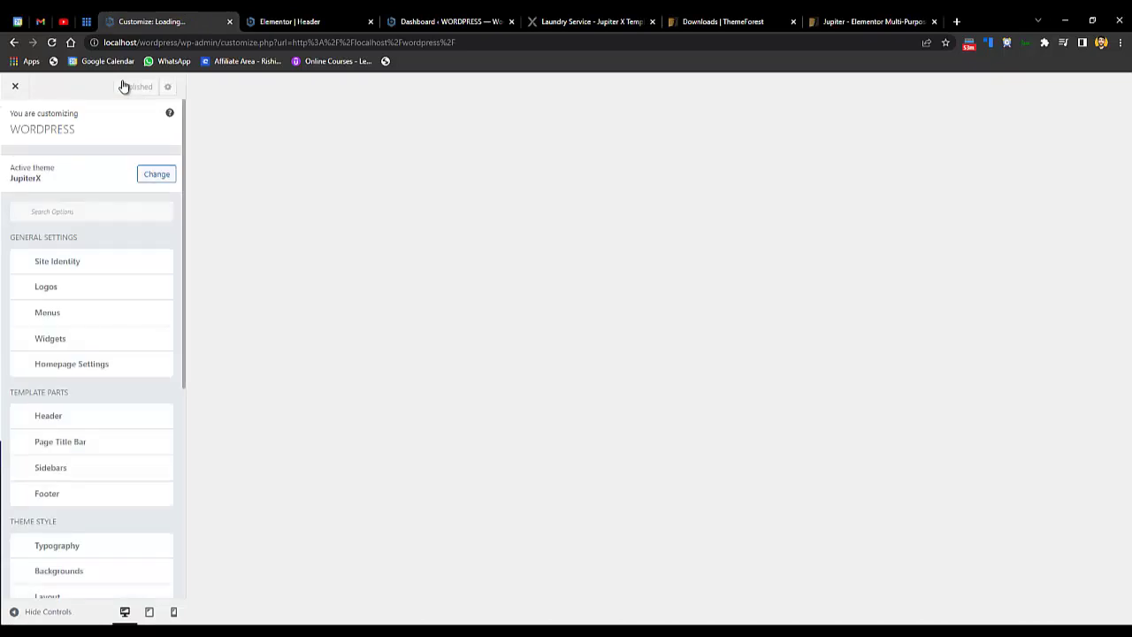
click(80, 291)
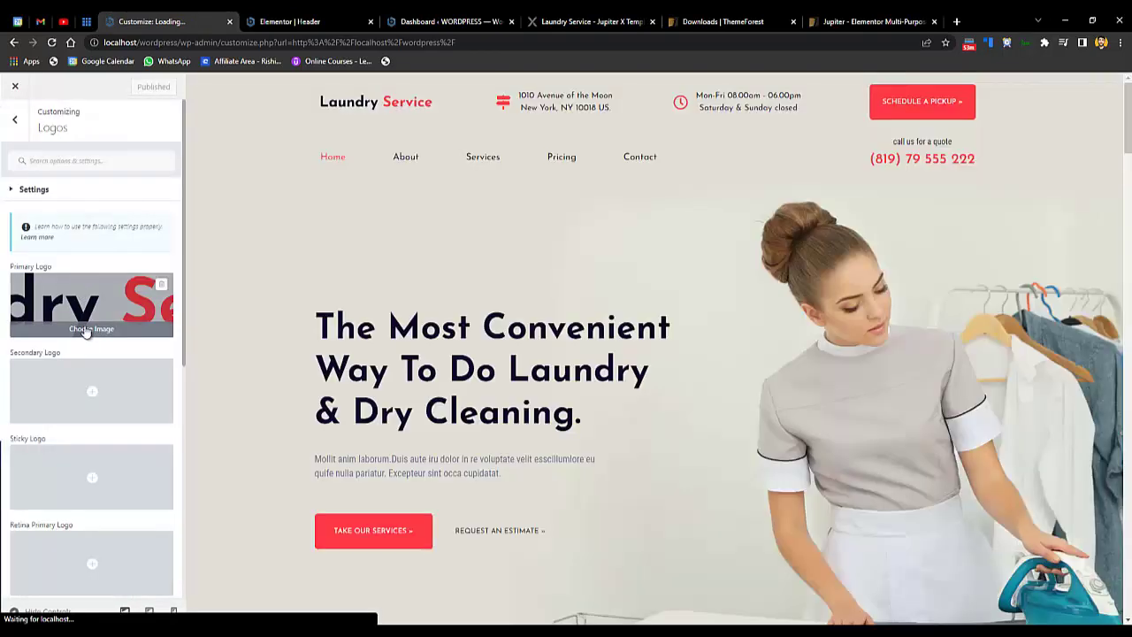
- Upload LOGO 300PX.png from the D: WEBIFIED HUB folder as the primary logo
click(86, 329)
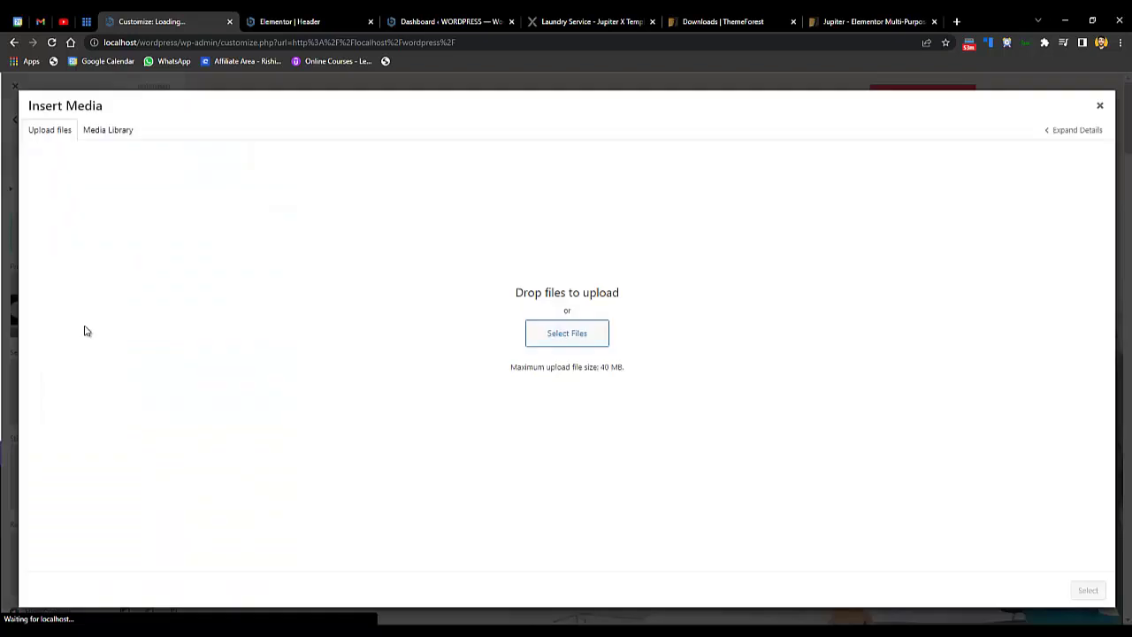
click(575, 339)
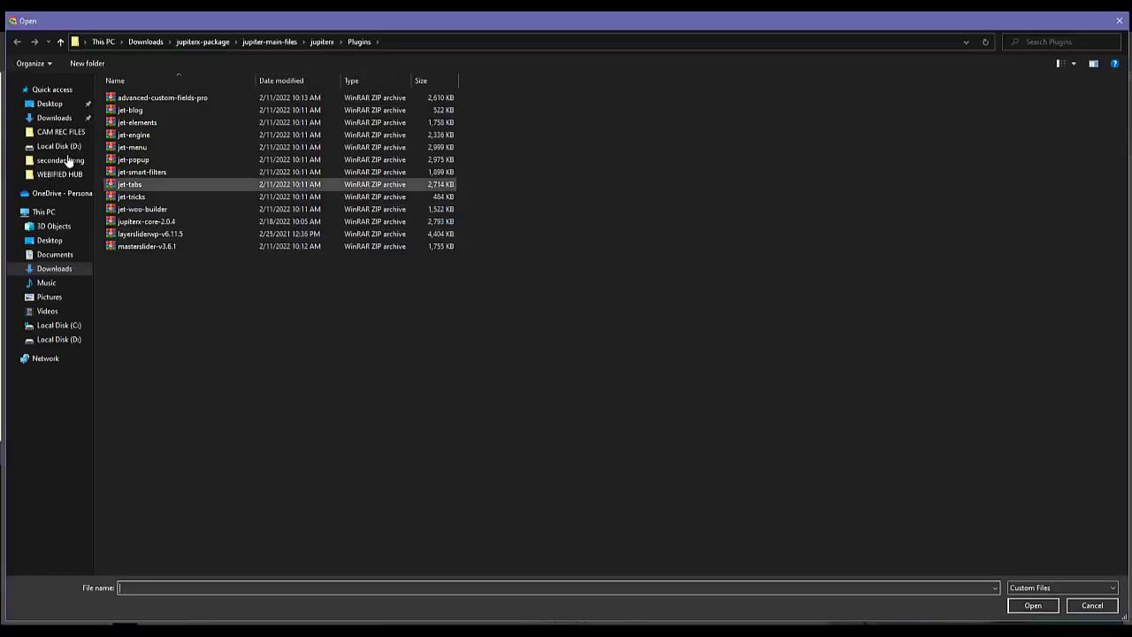
click(58, 340)
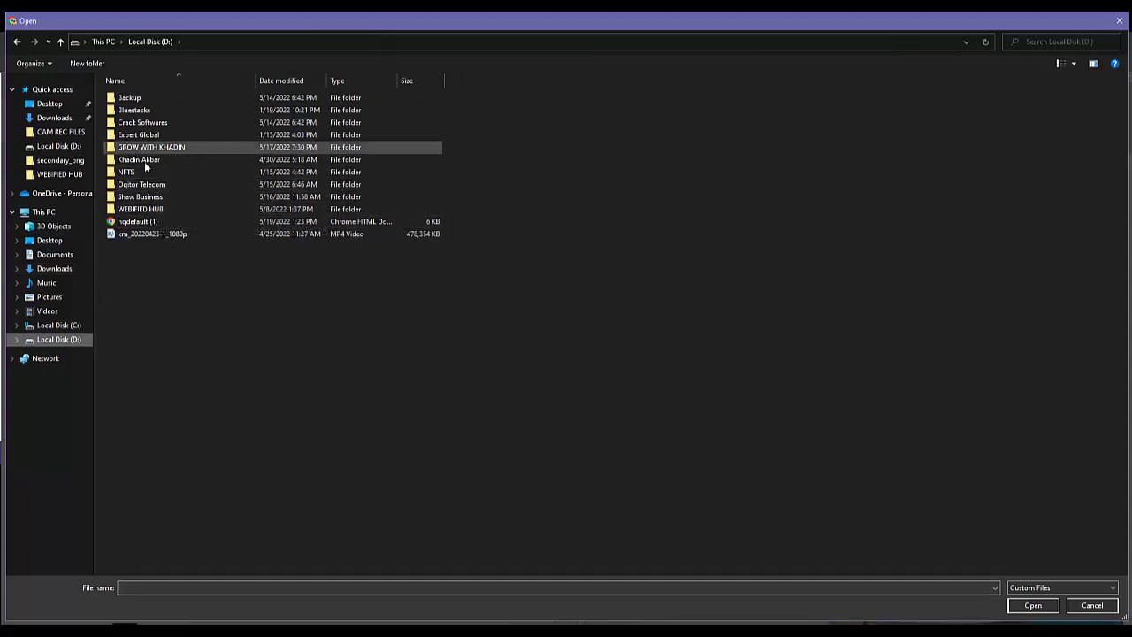
double_click(140, 208)
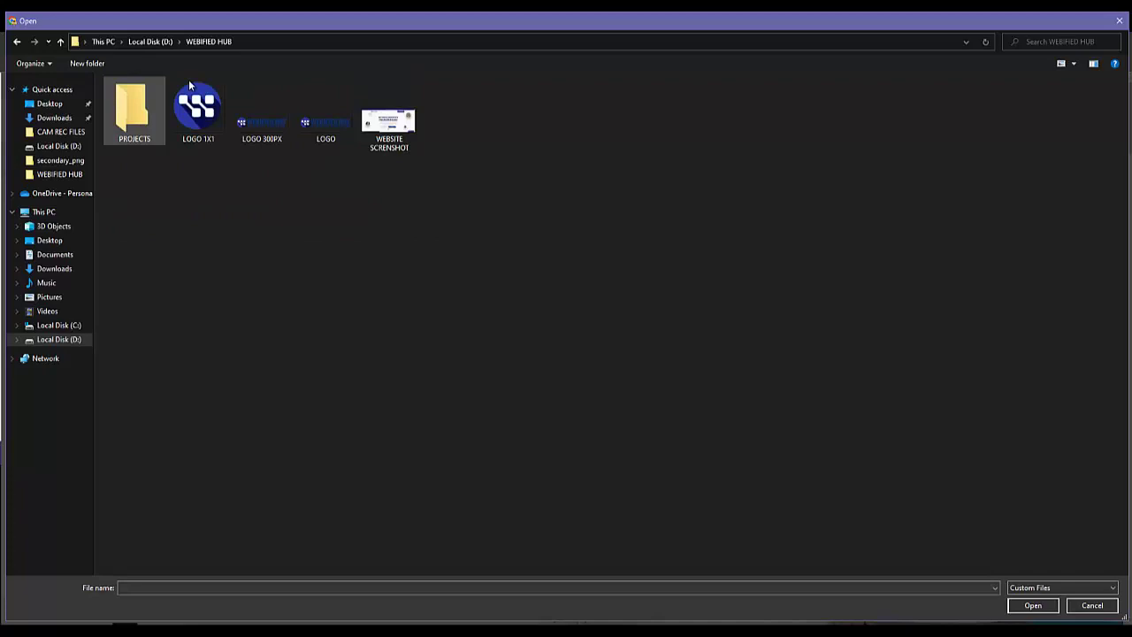
double_click(273, 123)
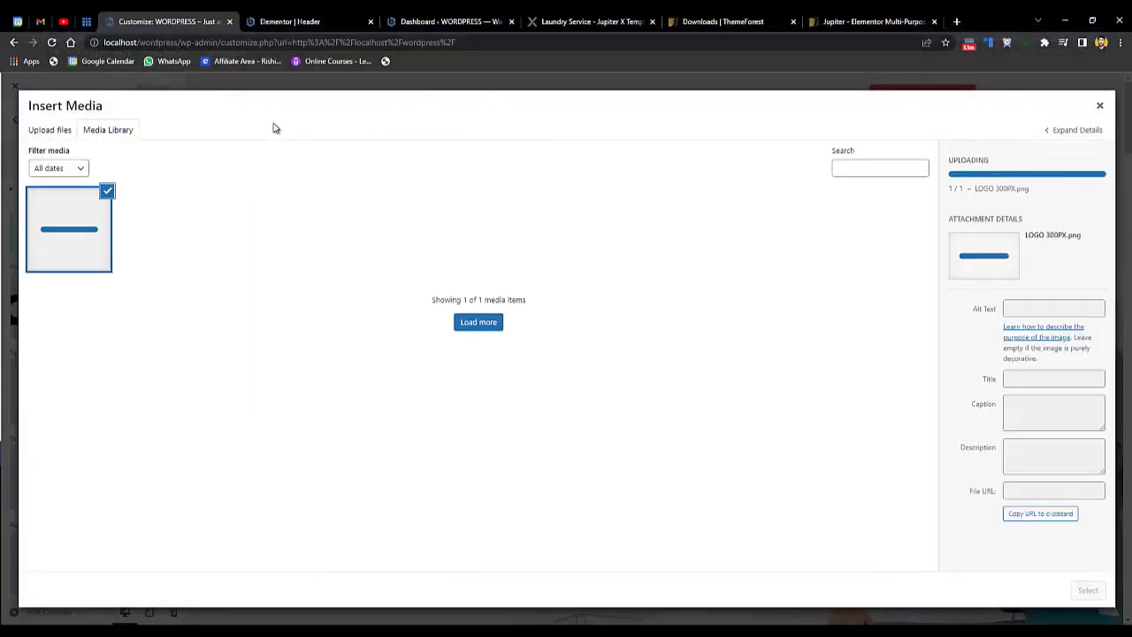
click(1095, 594)
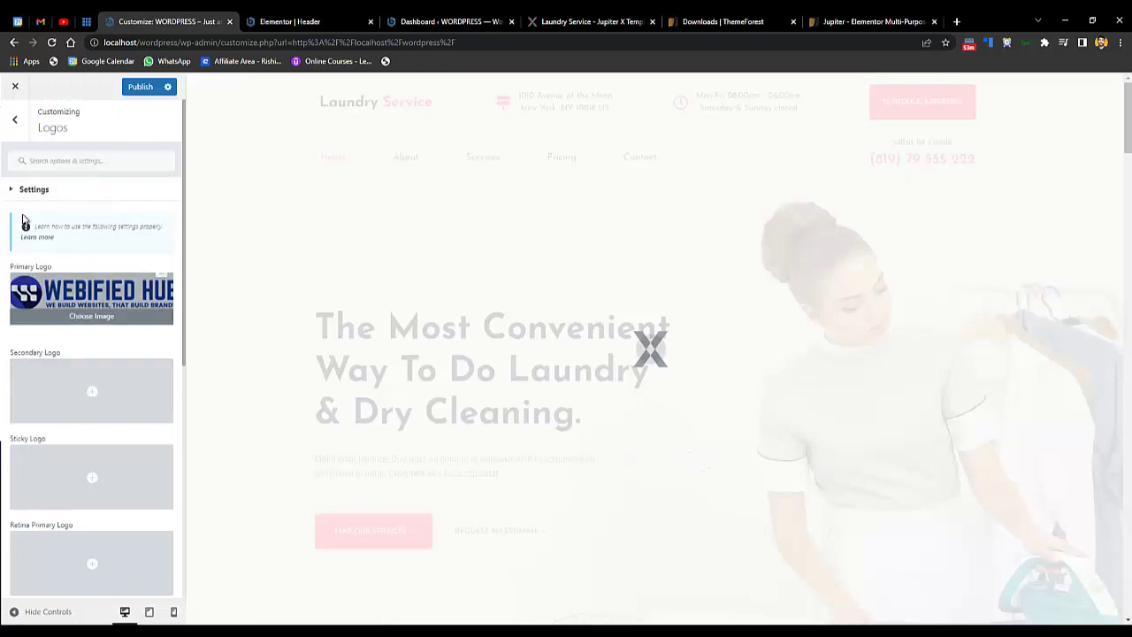
click(15, 128)
click(78, 269)
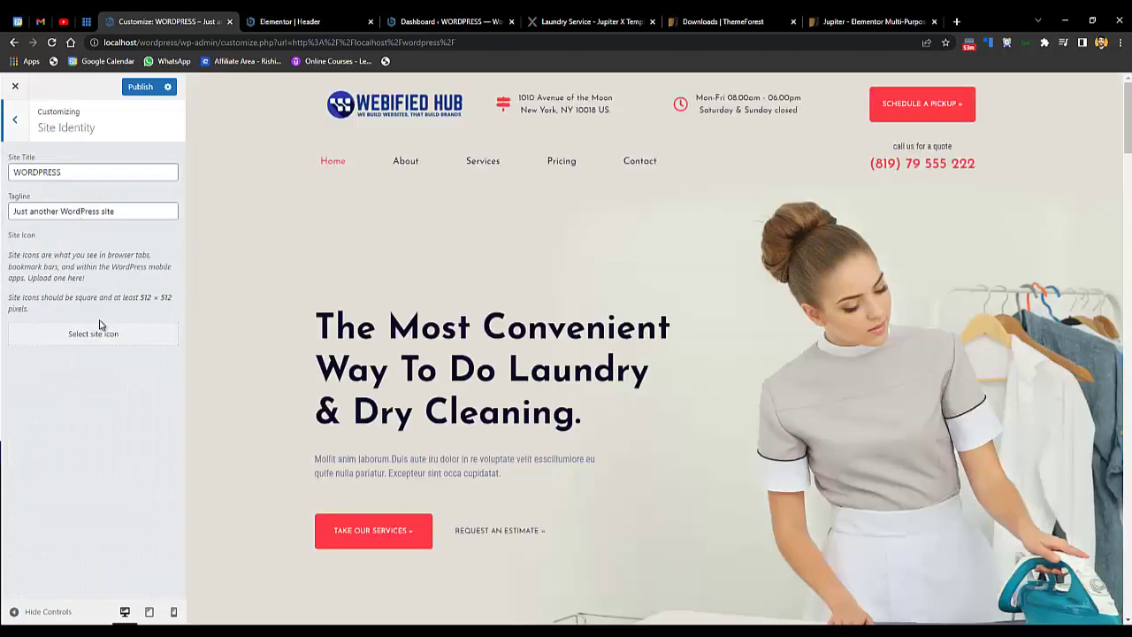
- Upload LOGO 1X1.png and crop it as the site icon
click(86, 336)
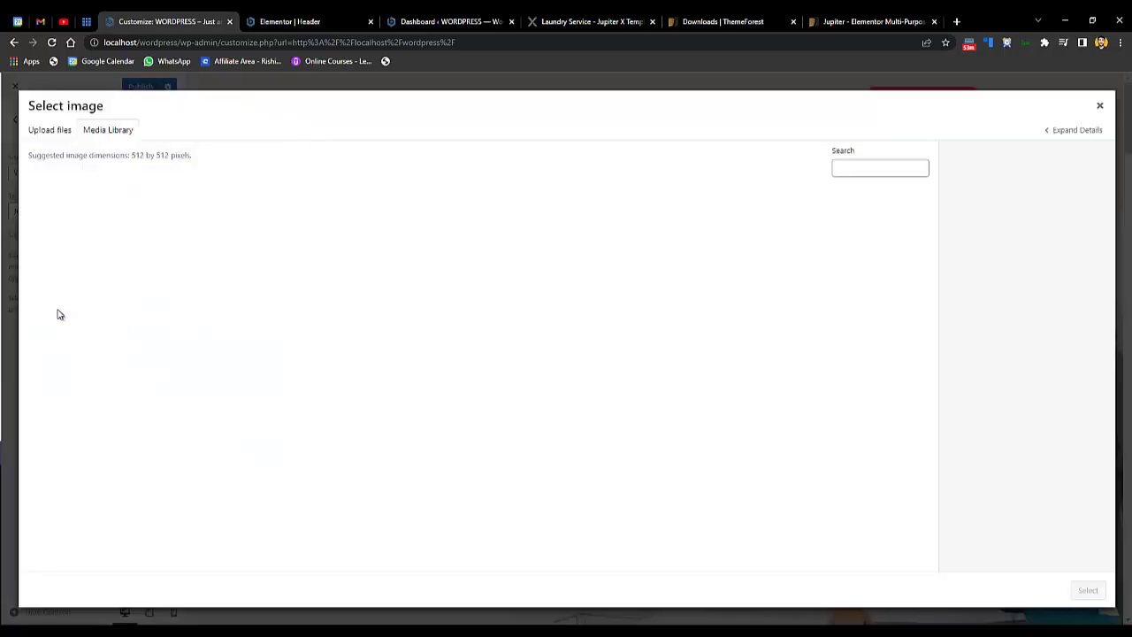
click(53, 133)
click(599, 331)
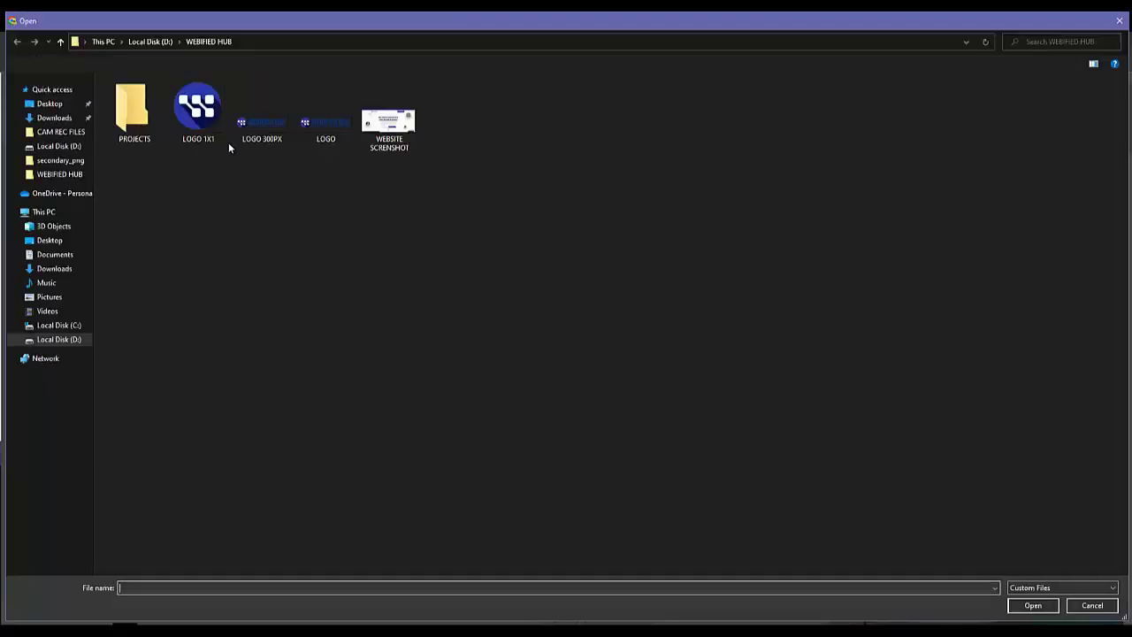
double_click(204, 138)
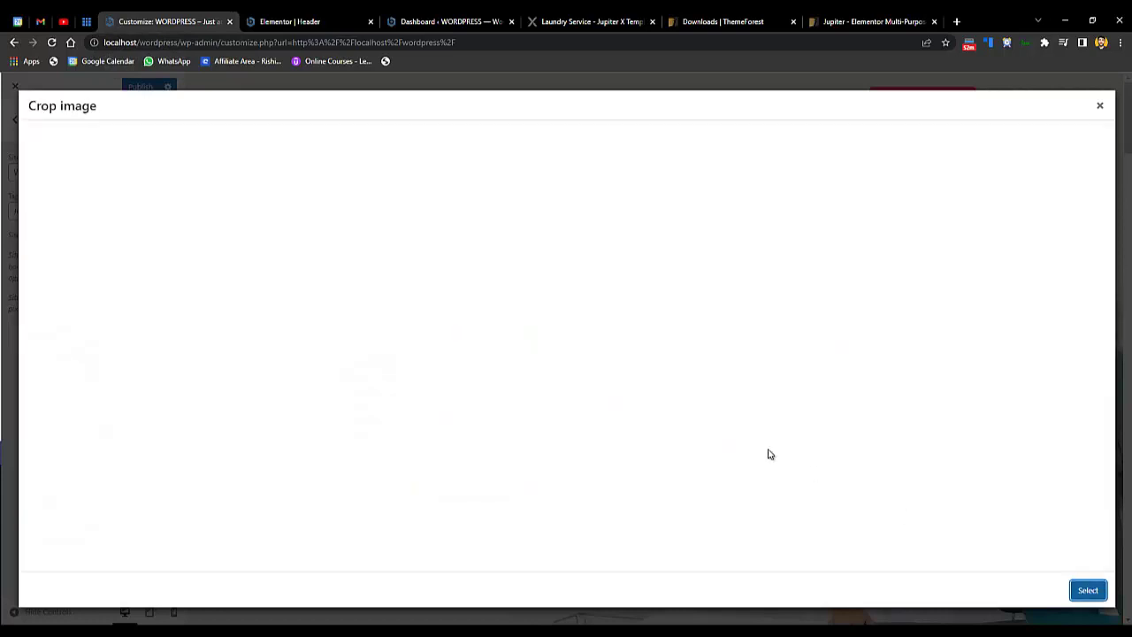
click(1087, 591)
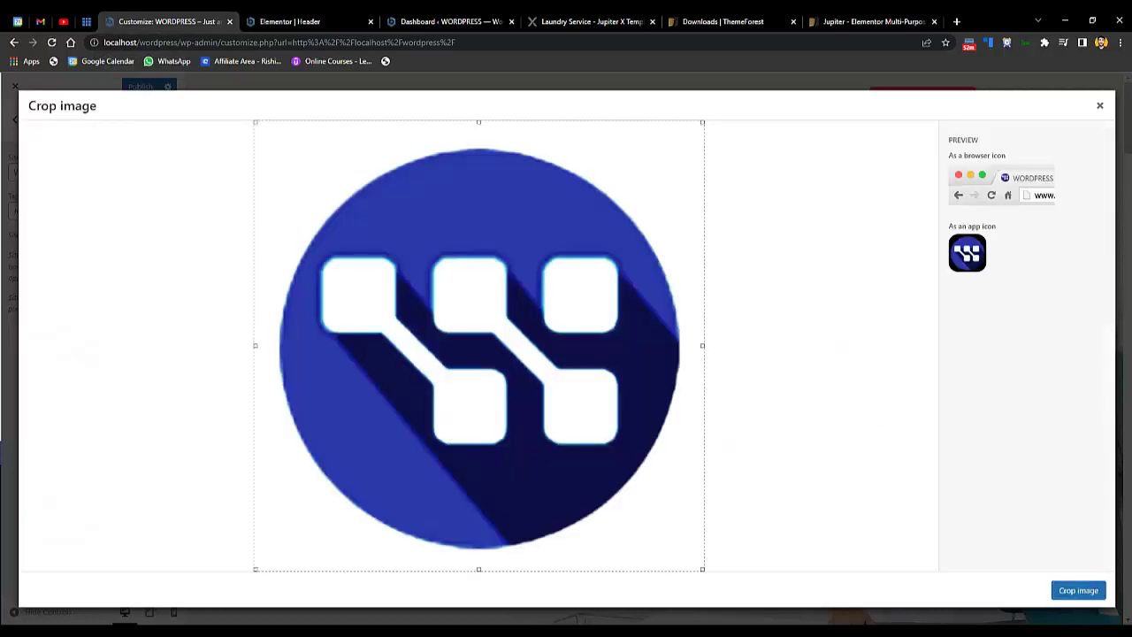
click(1088, 590)
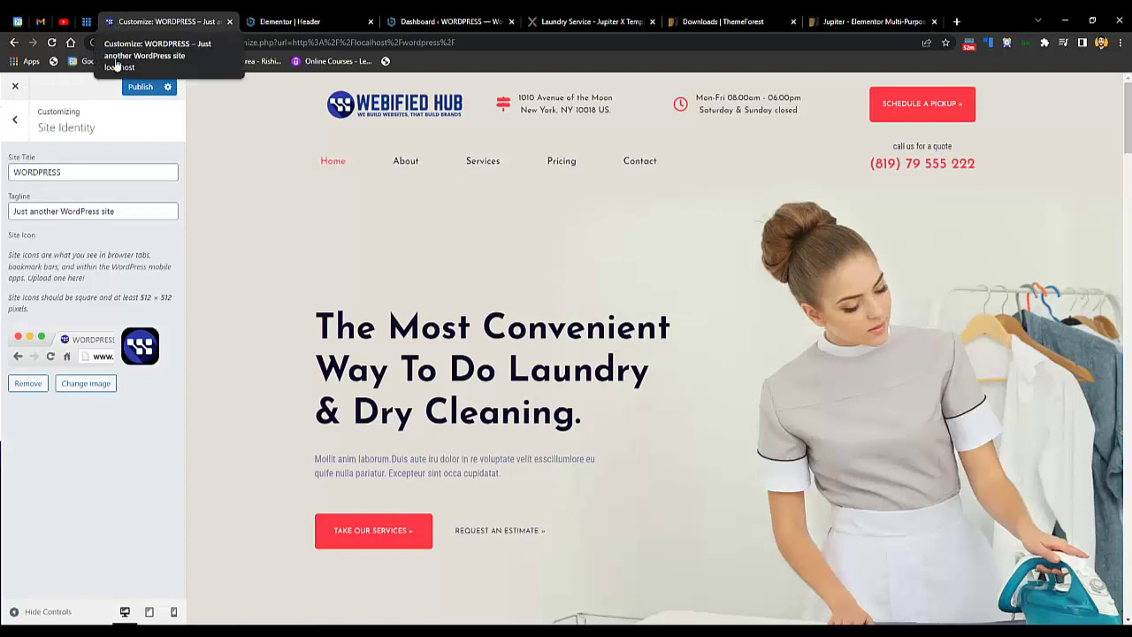
- Publish the Customizer changes with the new logo and site icon
click(17, 129)
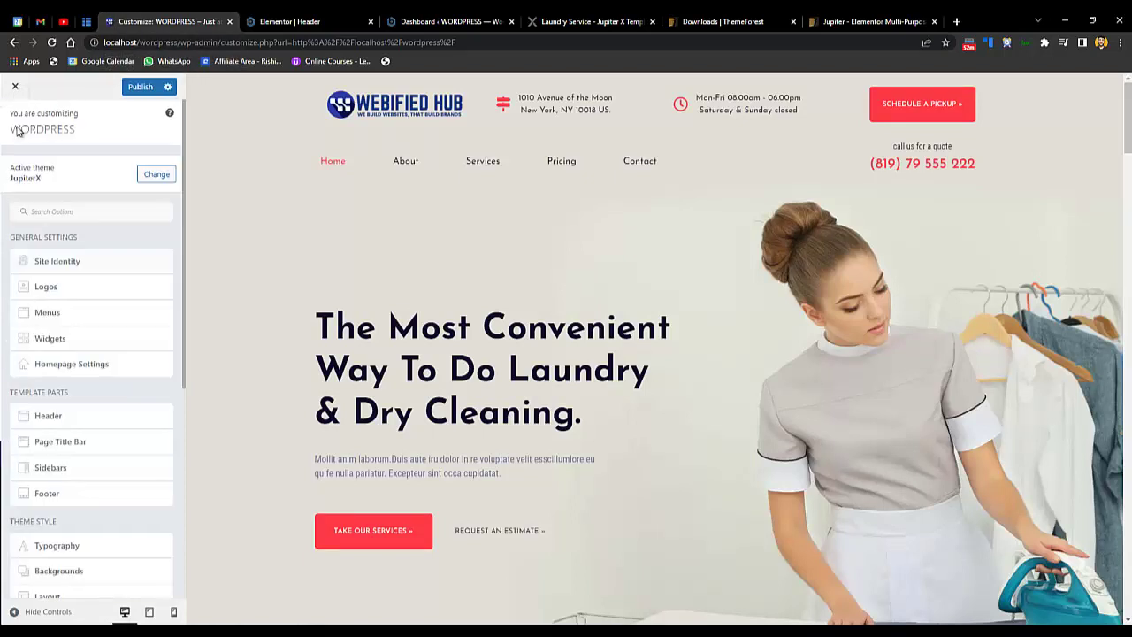
click(143, 87)
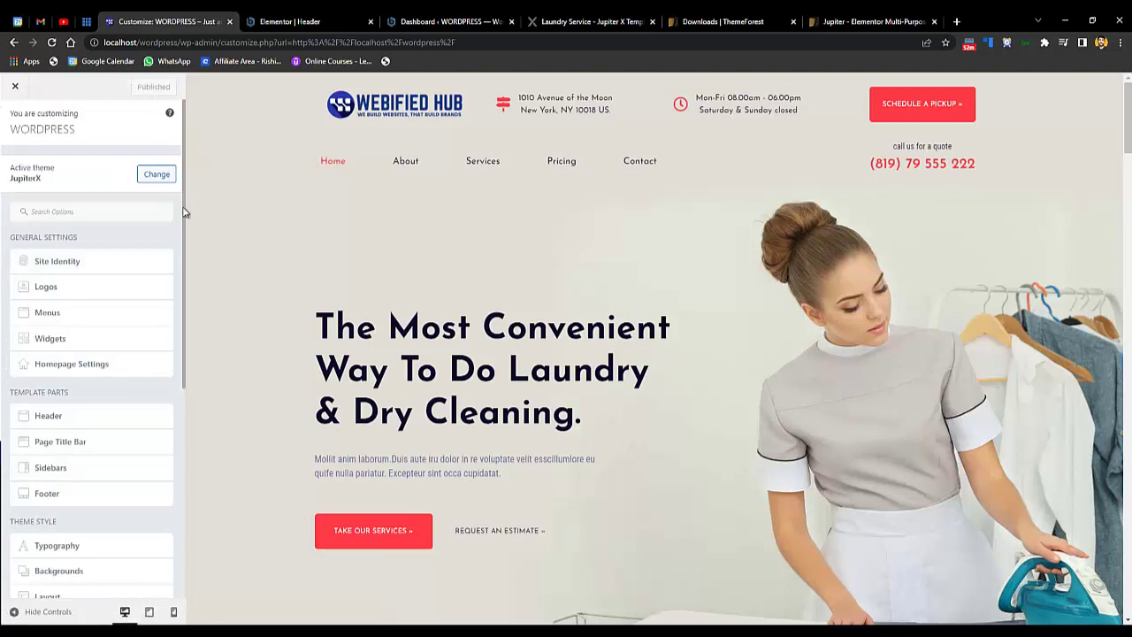
drag(184, 212, 164, 261)
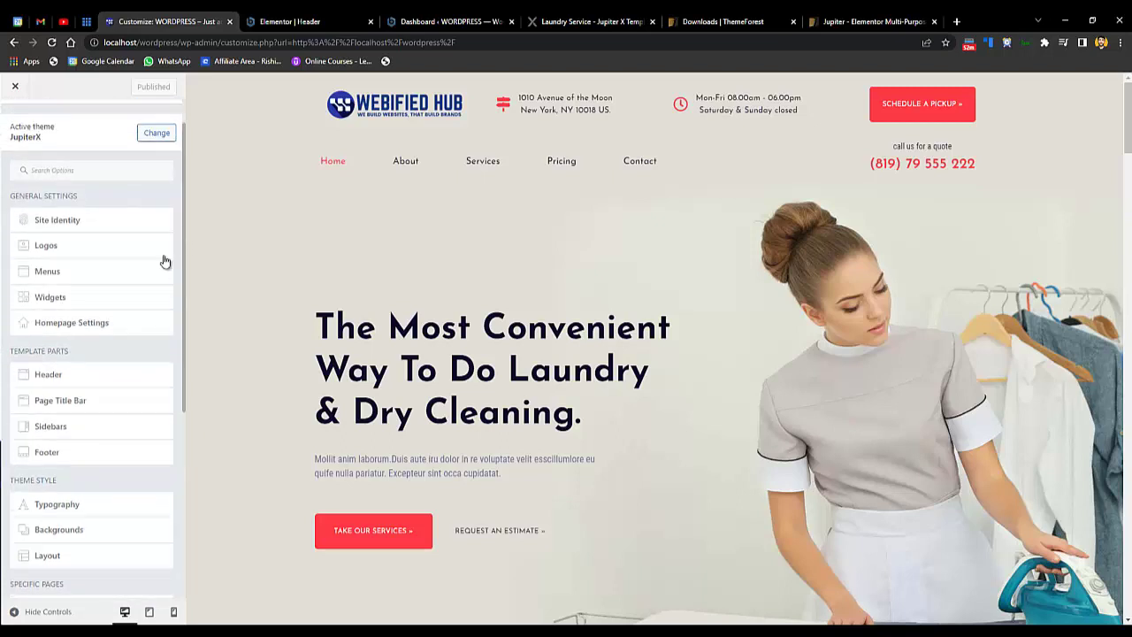
click(101, 500)
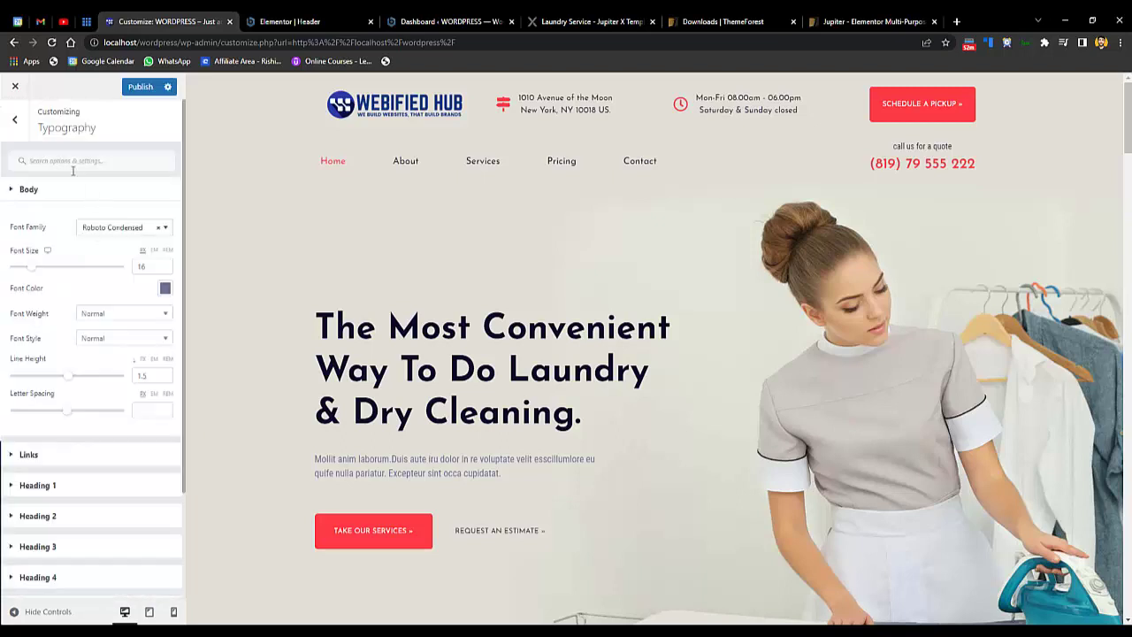
click(20, 124)
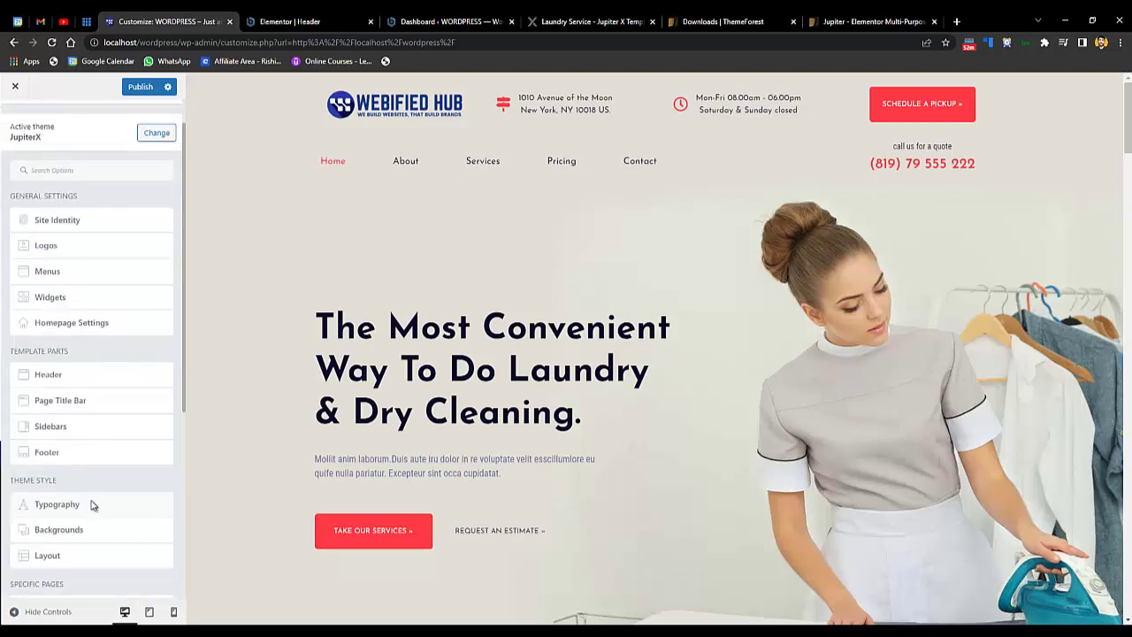
click(99, 431)
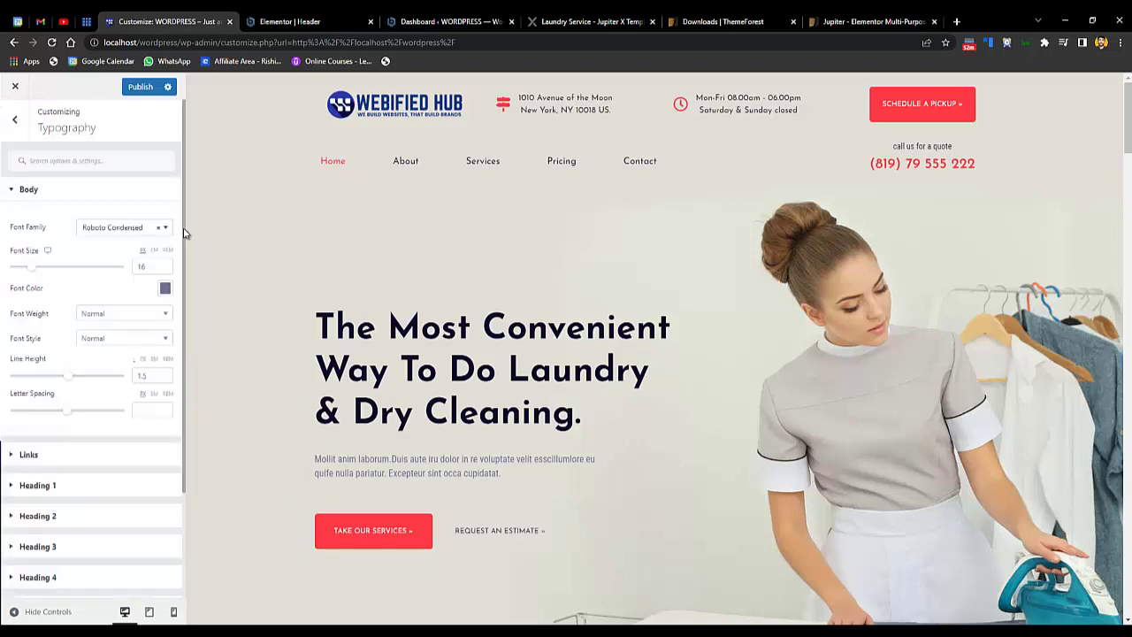
scroll(182, 371, down, 3)
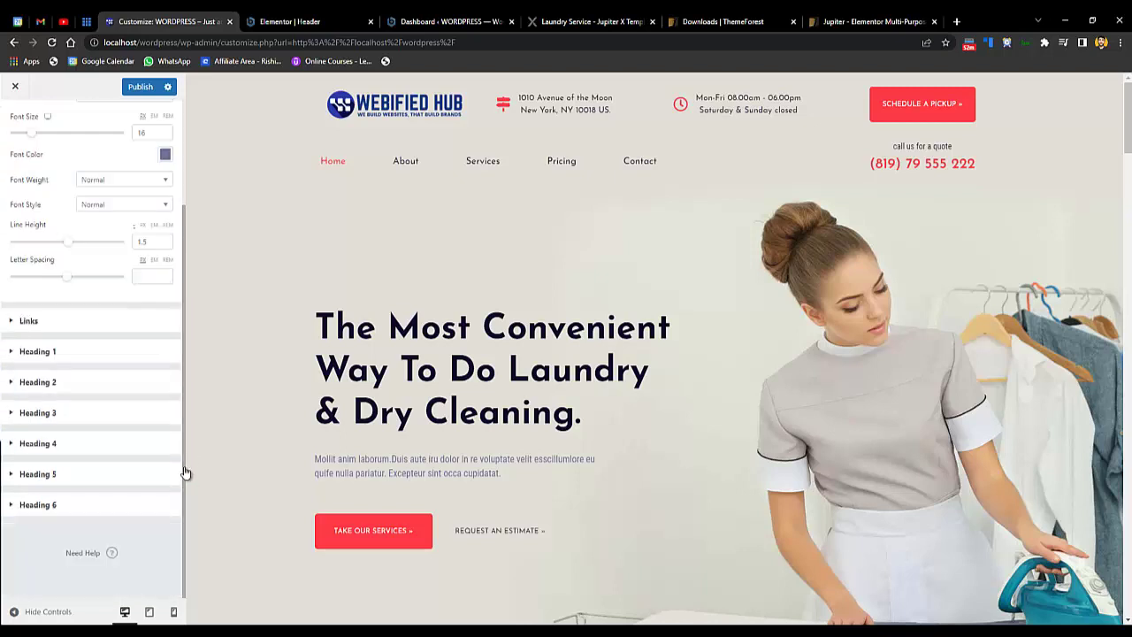
click(72, 327)
click(114, 346)
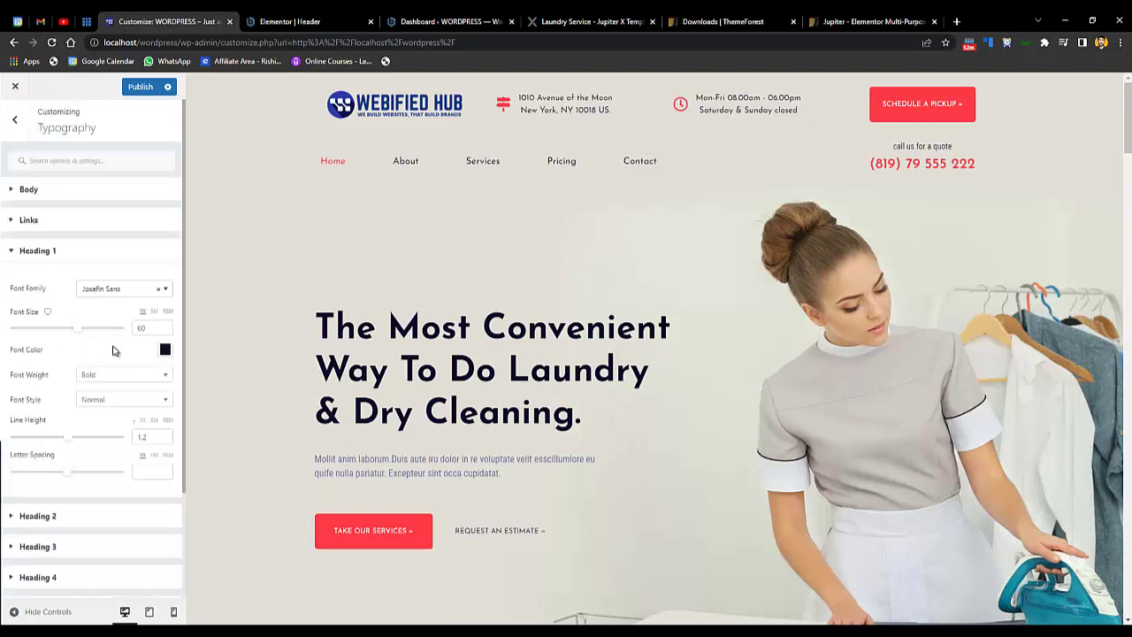
click(16, 123)
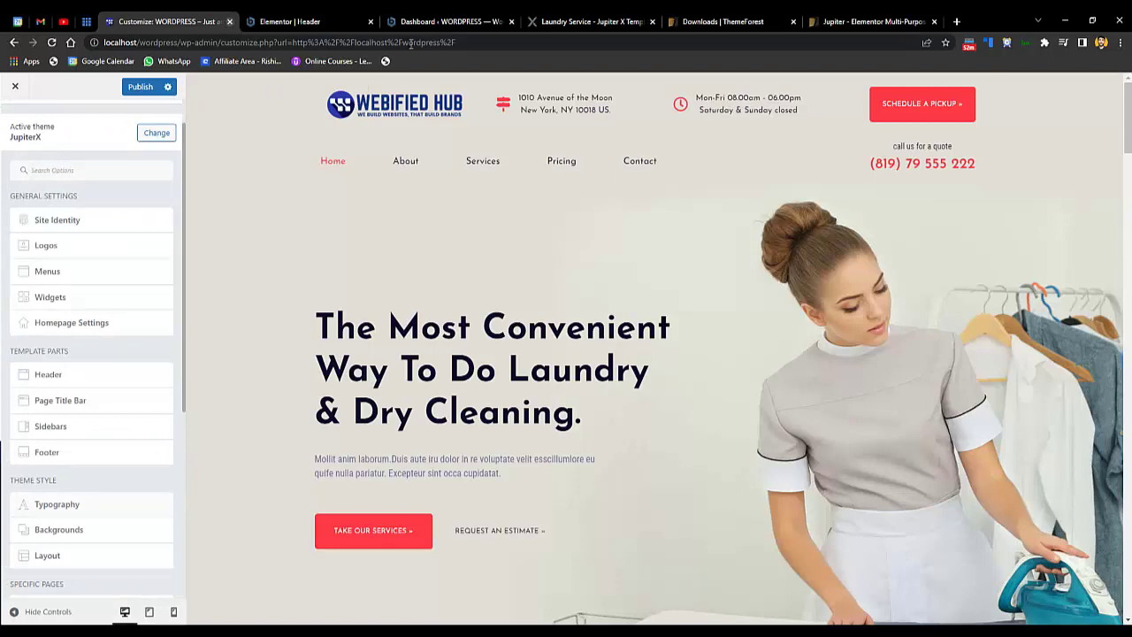
click(304, 21)
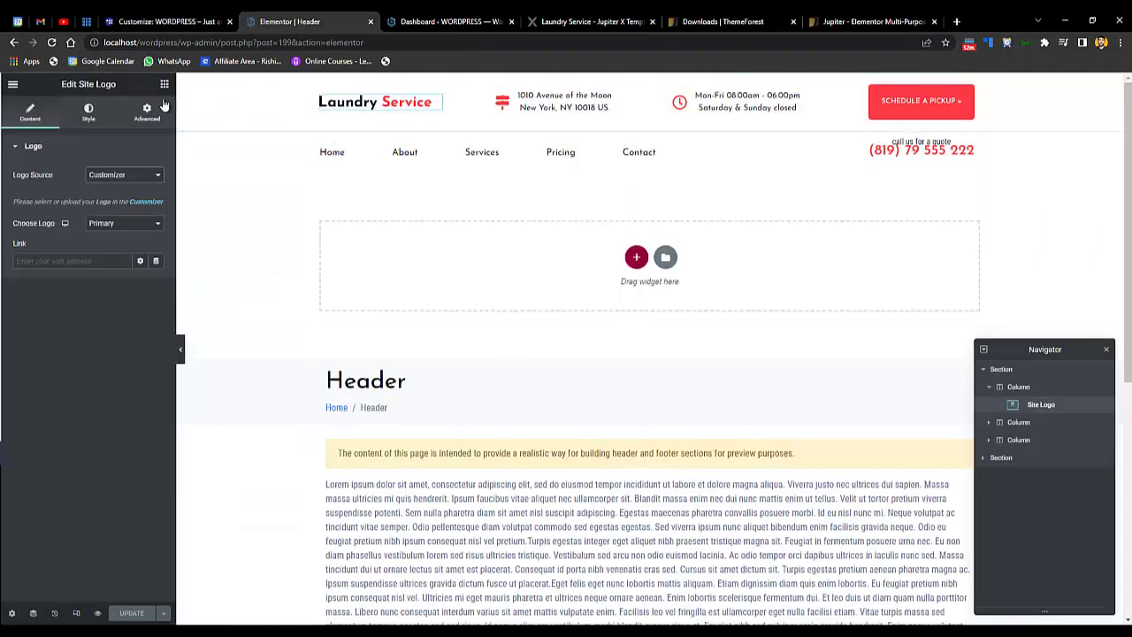
- Reload the Header editor, leave the Customizer tab, and close the Navigator panel
click(51, 42)
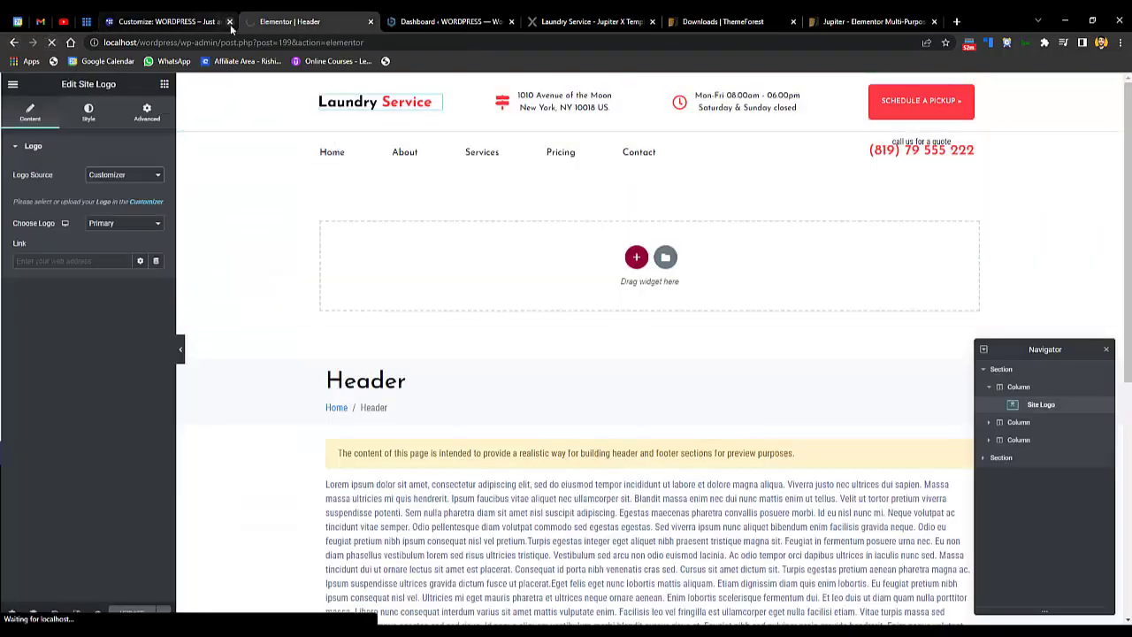
click(231, 25)
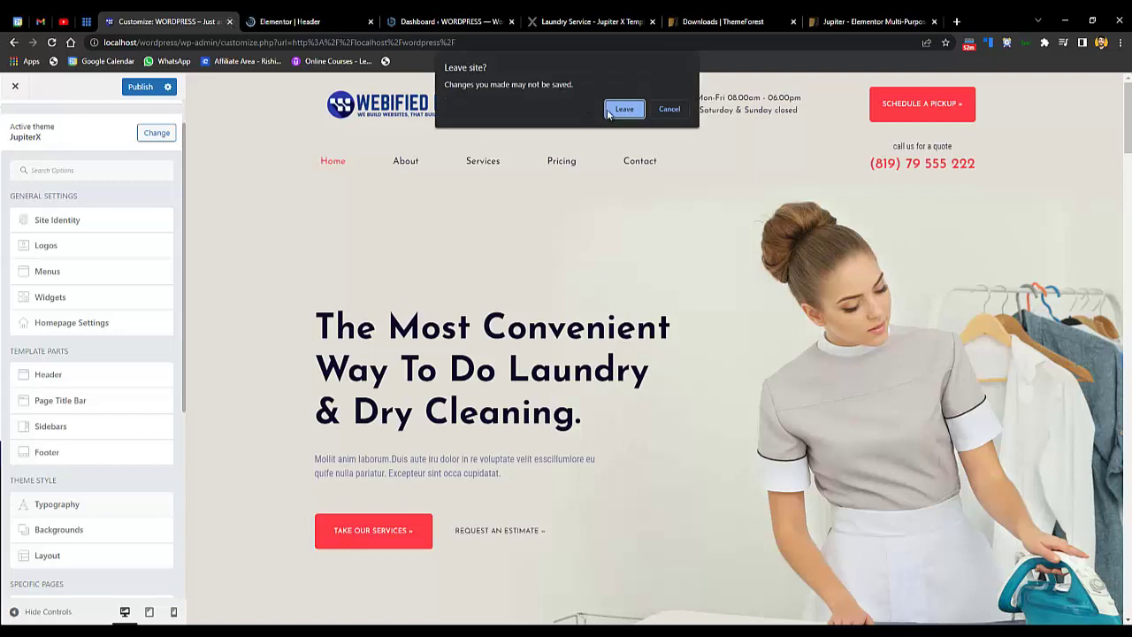
click(608, 113)
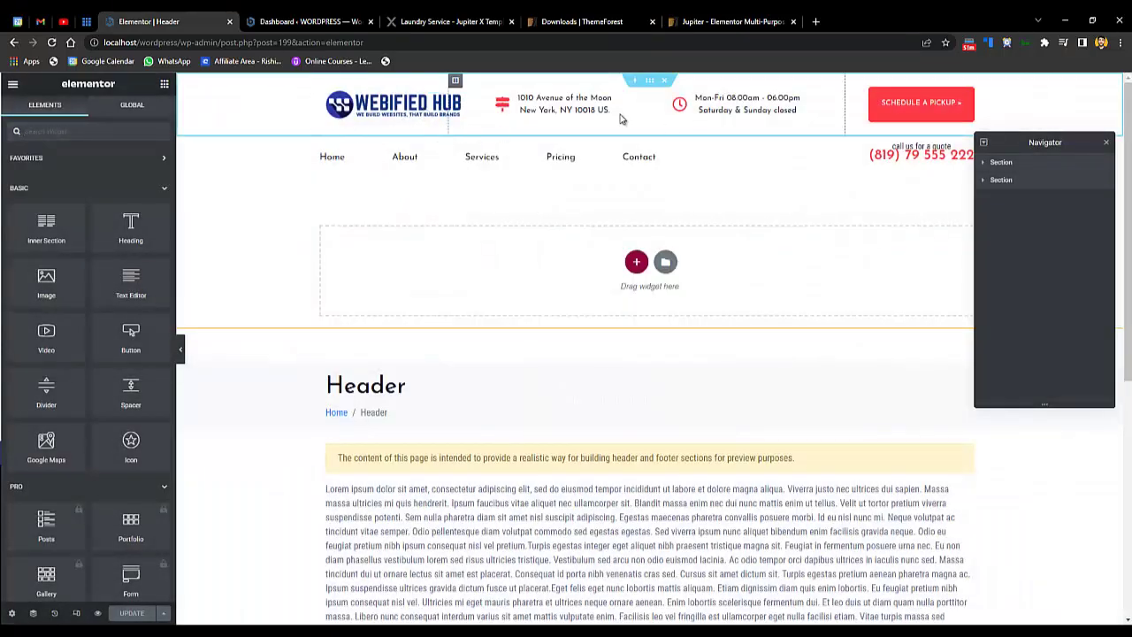
click(1105, 141)
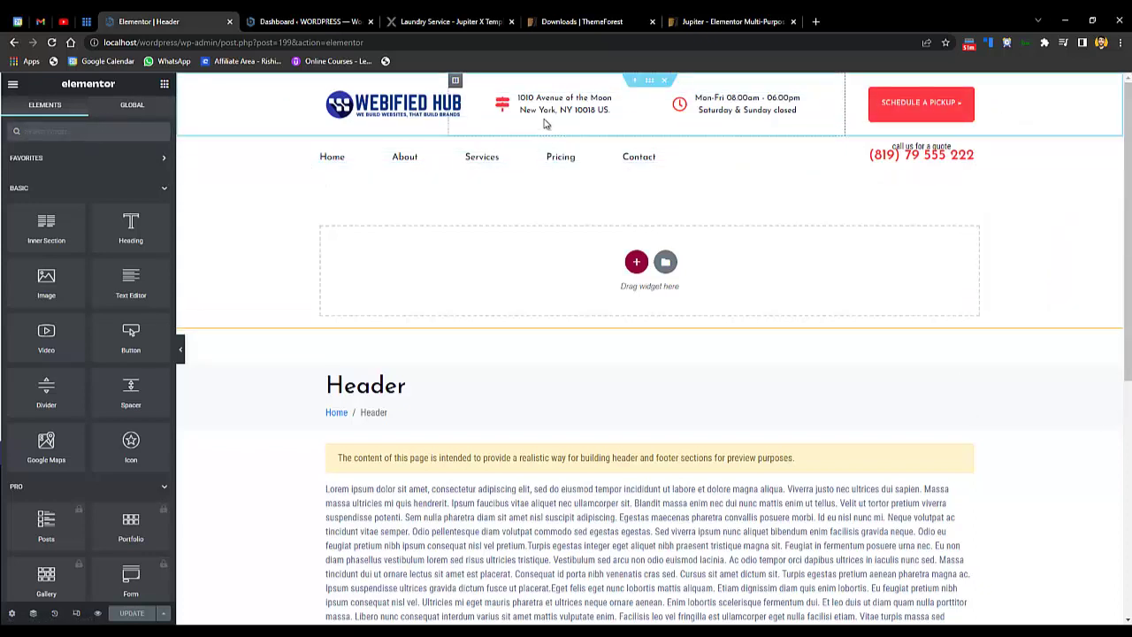
- Review the address entry's text in the header's icon list
click(570, 100)
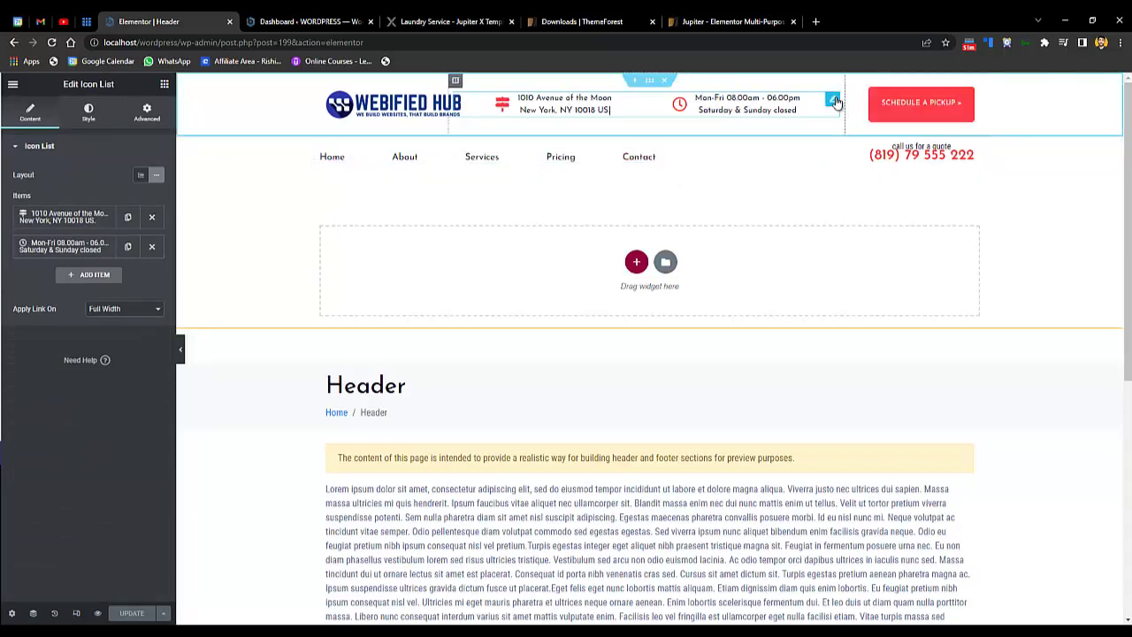
click(66, 217)
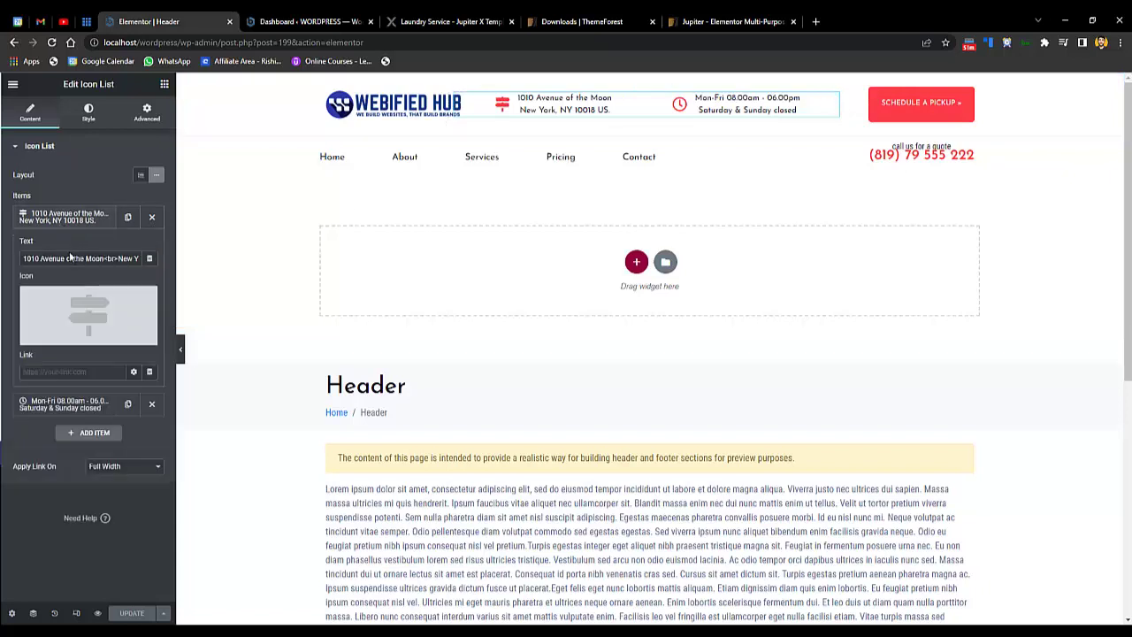
drag(28, 262, 184, 265)
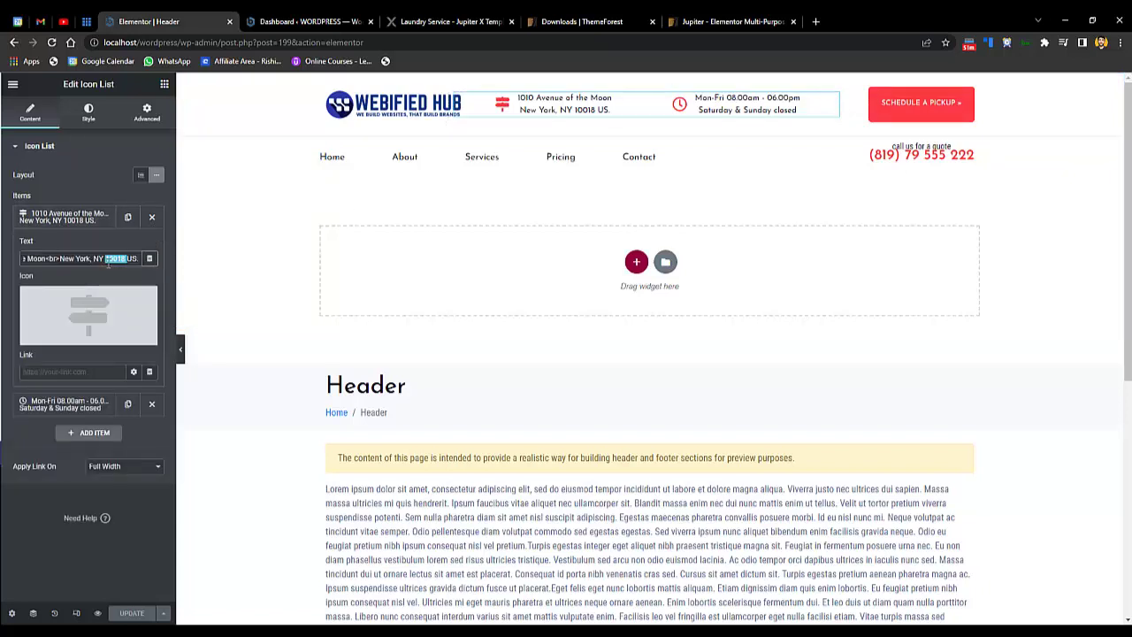
triple_click(111, 264)
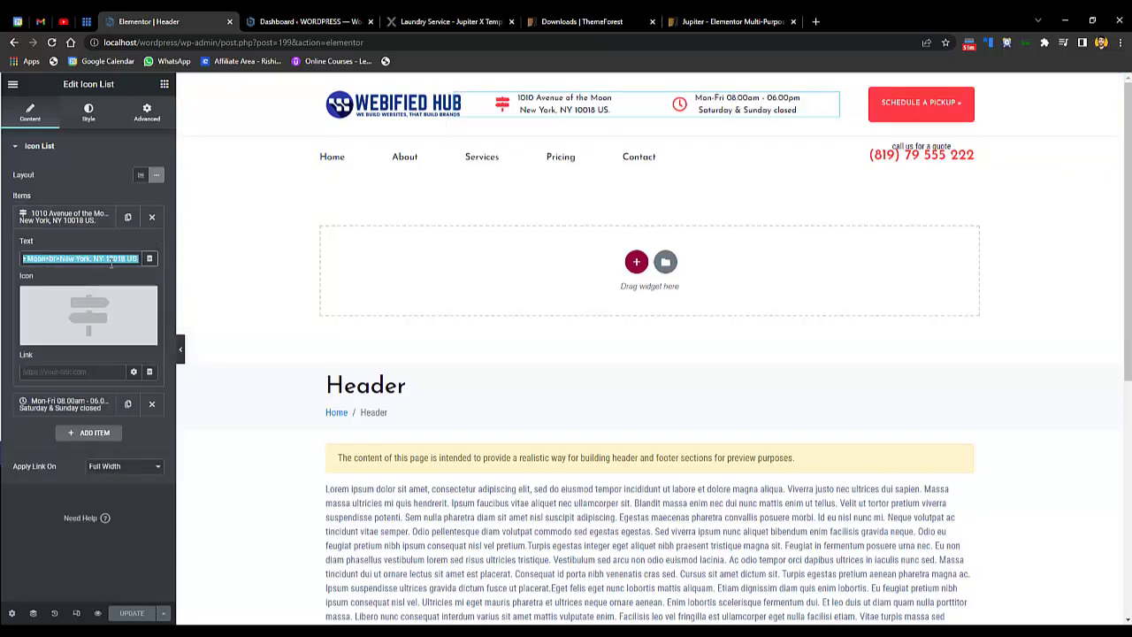
- Review the opening-hours text, then select the Schedule a Pickup button
click(57, 406)
triple_click(71, 287)
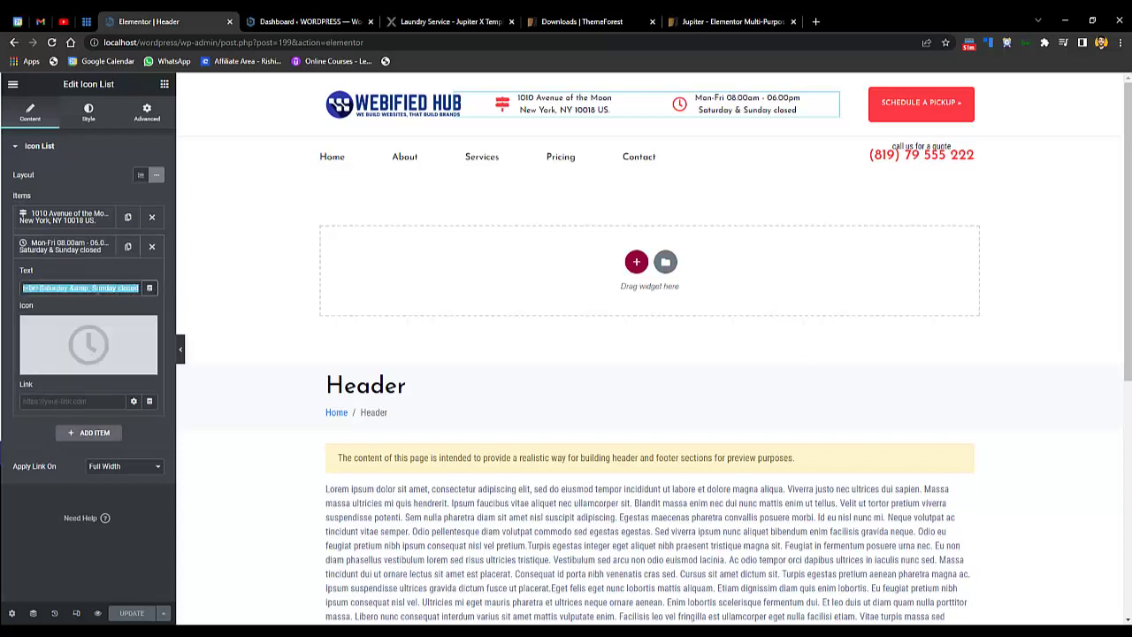
triple_click(97, 288)
click(89, 288)
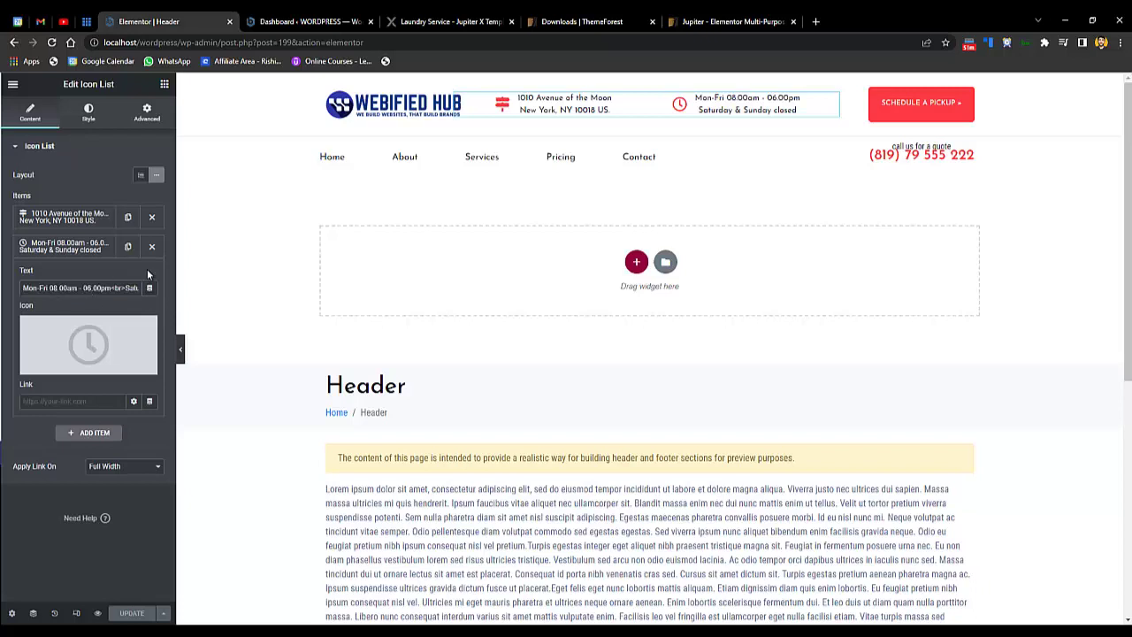
click(931, 104)
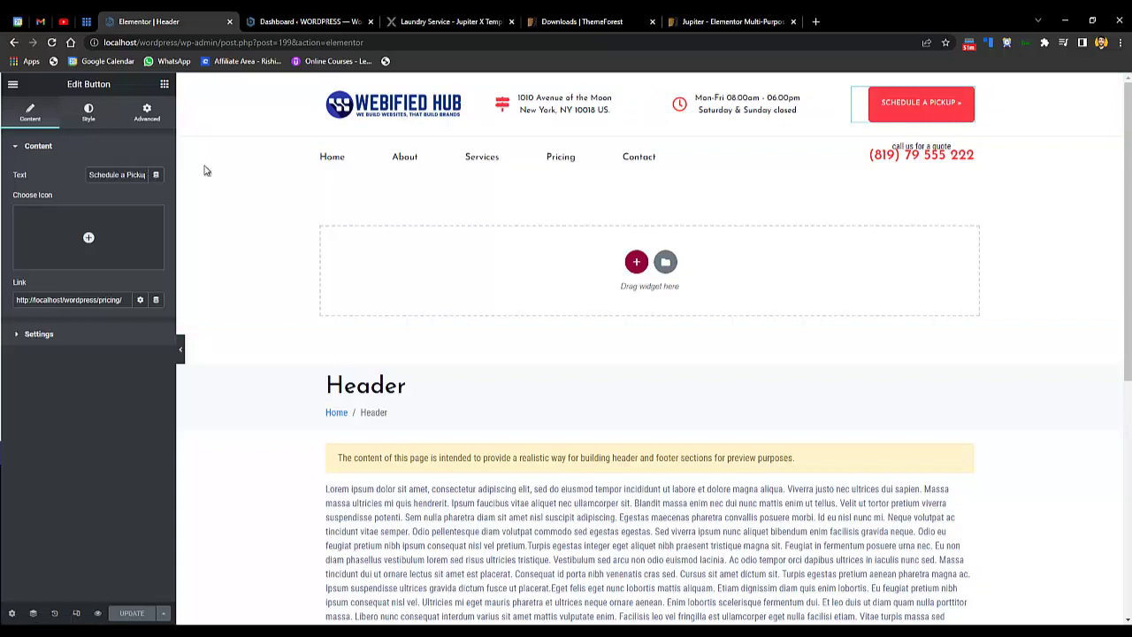
- Centre the Schedule a Pickup button, set its width to 196 and border radius to 50
drag(86, 174, 203, 182)
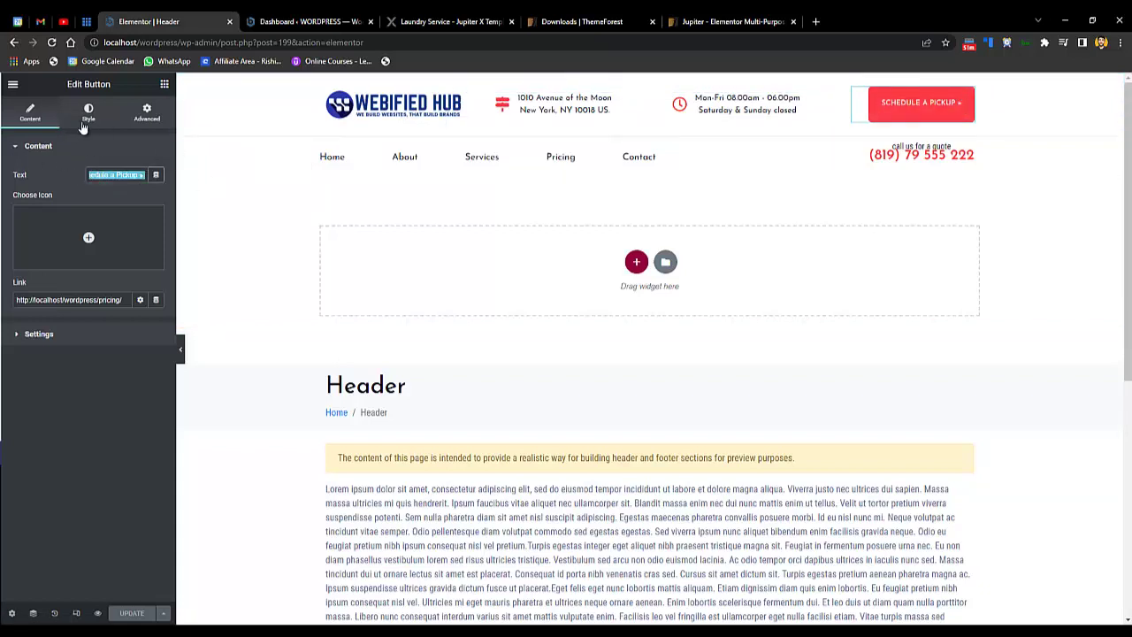
click(89, 112)
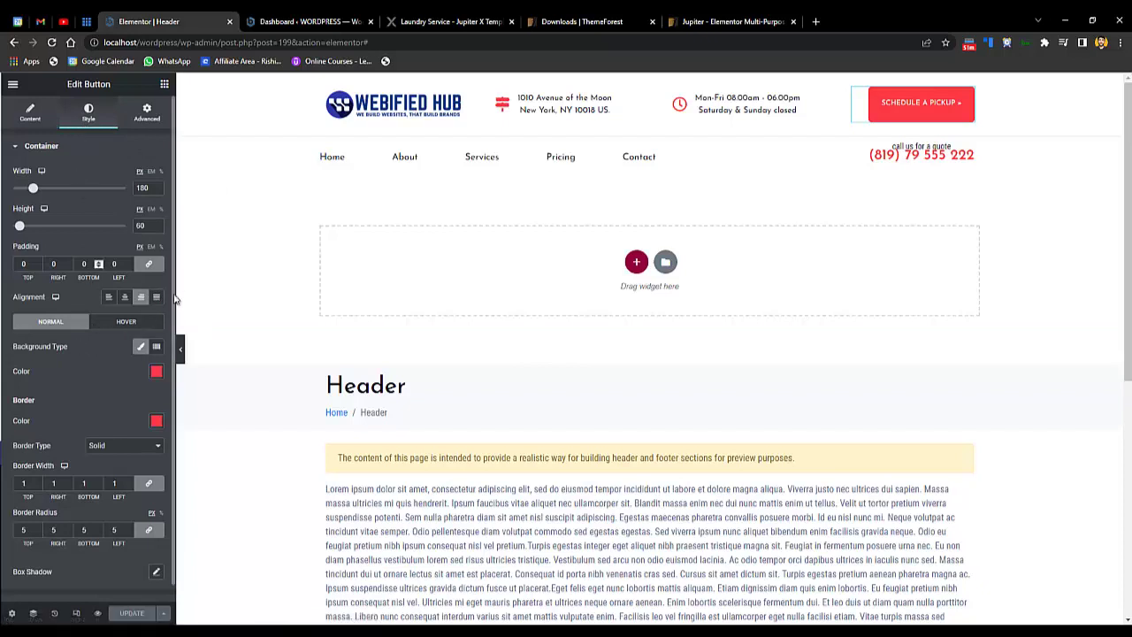
click(126, 300)
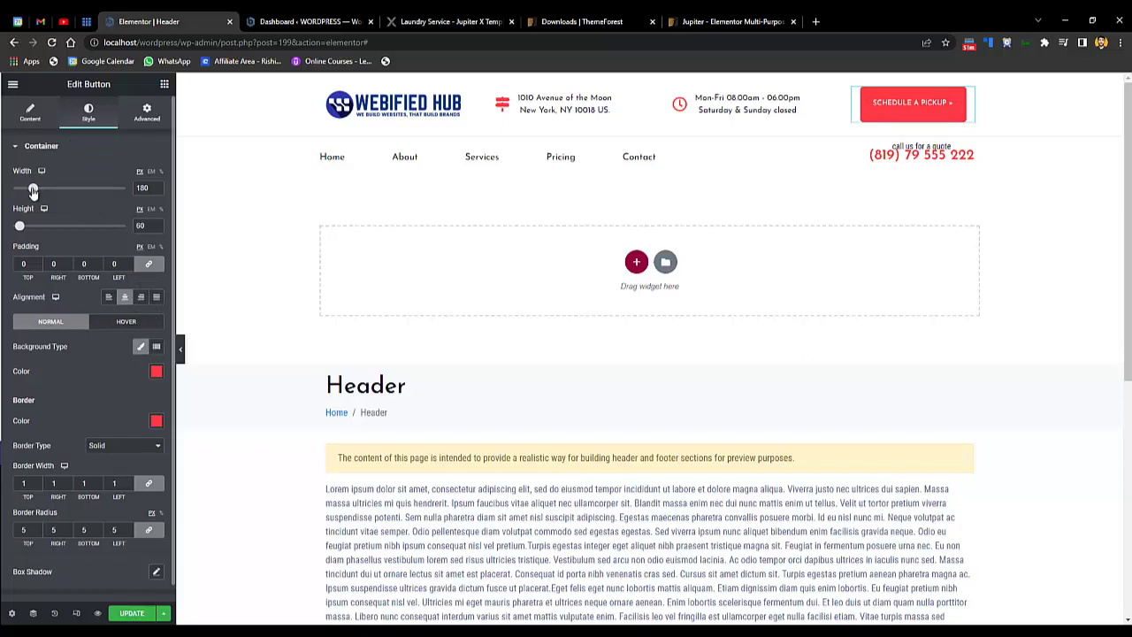
drag(30, 193, 33, 209)
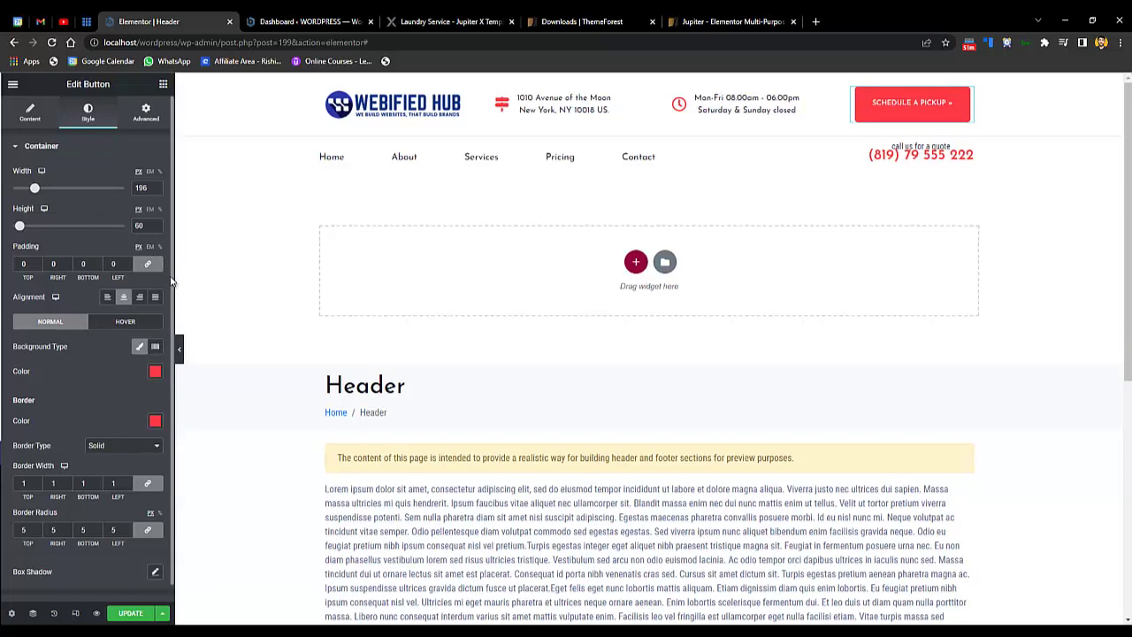
scroll(168, 318, down, 1)
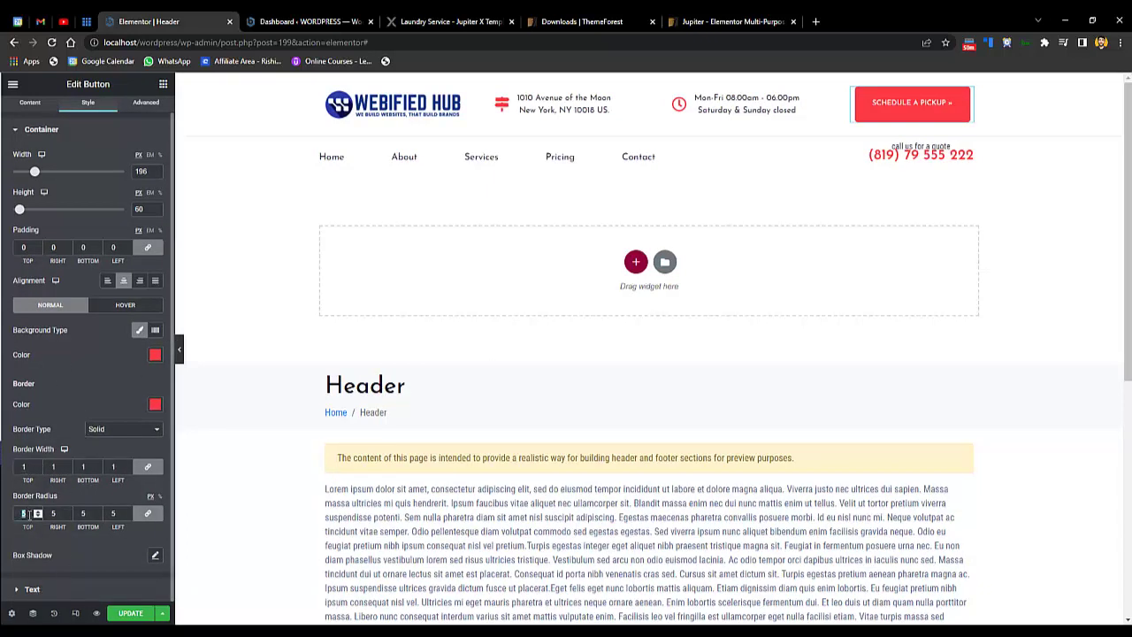
click(29, 513)
text(0)
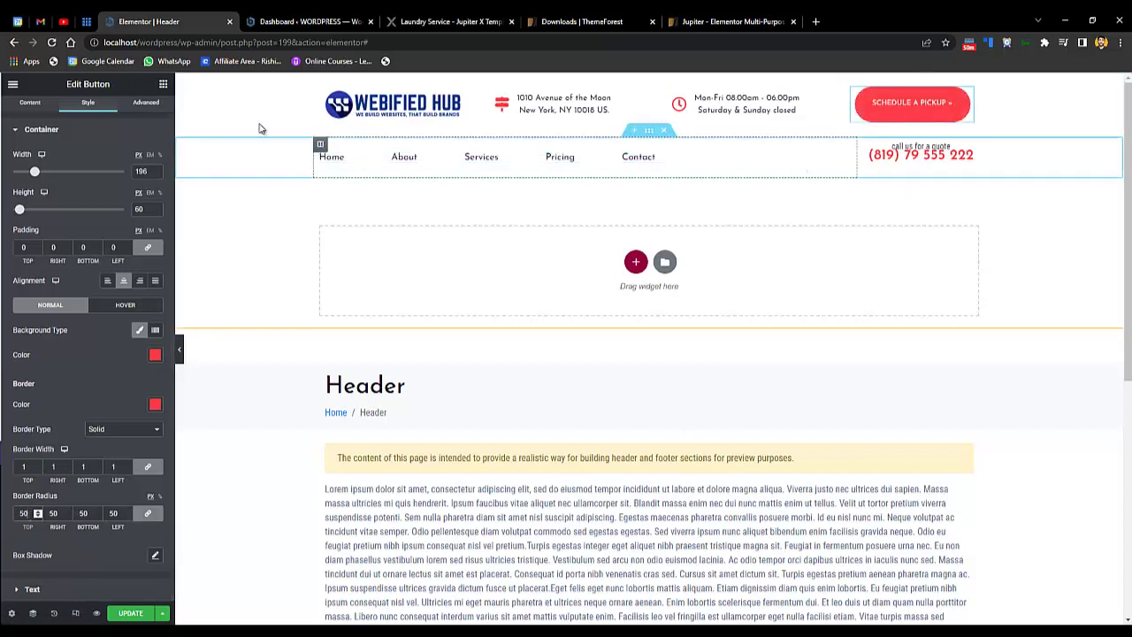
click(44, 117)
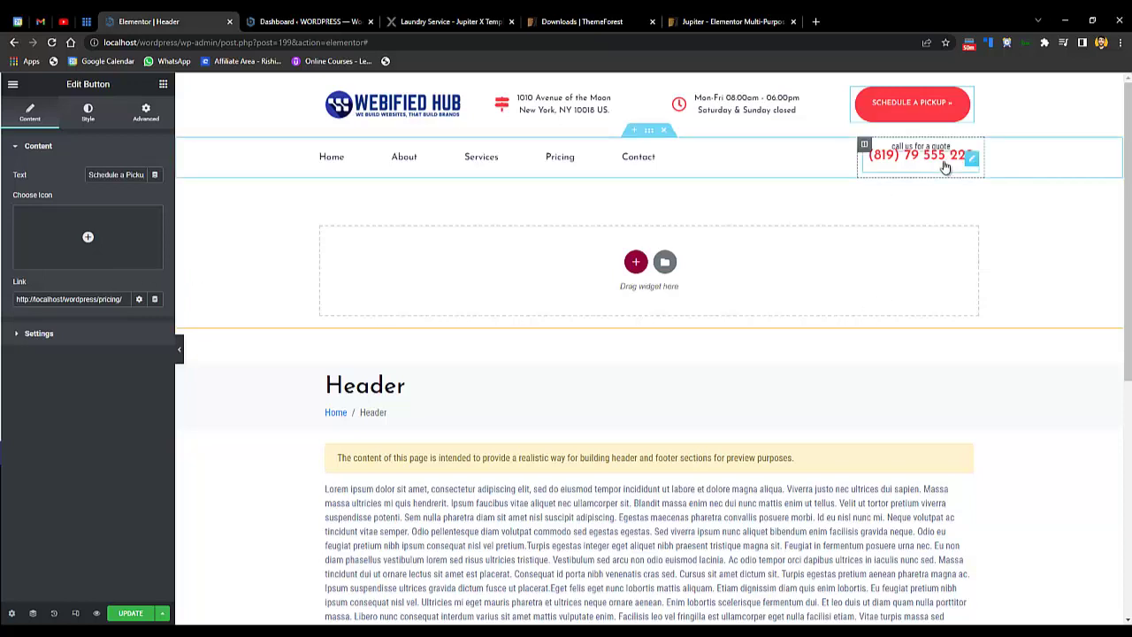
- Inspect the navigation menu's layout and the header phone number's existing link
click(320, 159)
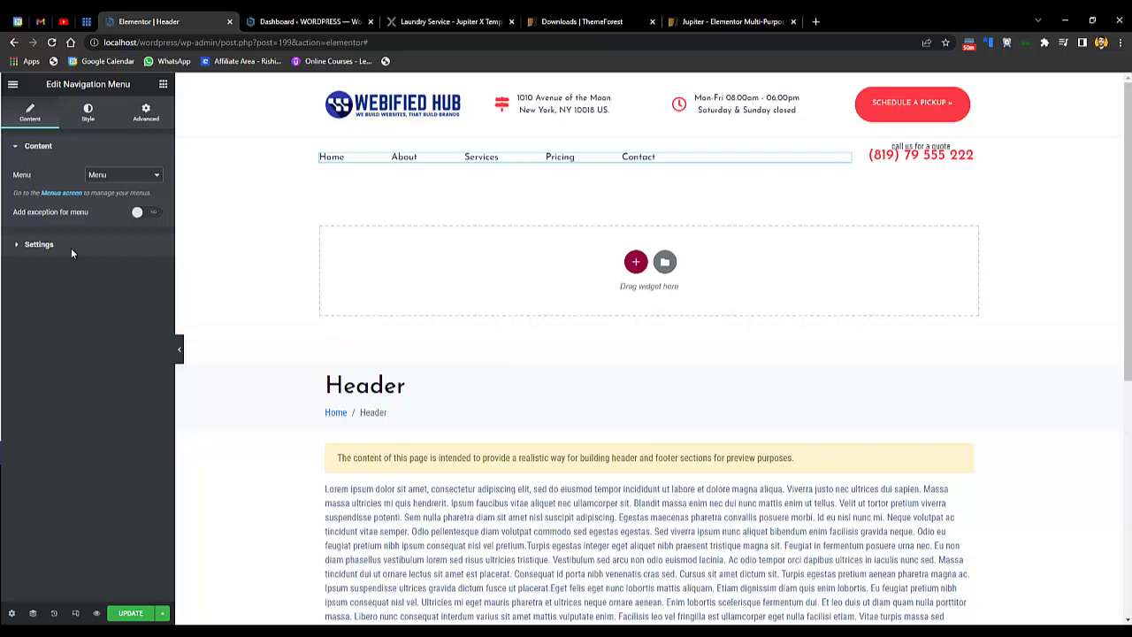
click(39, 244)
click(76, 179)
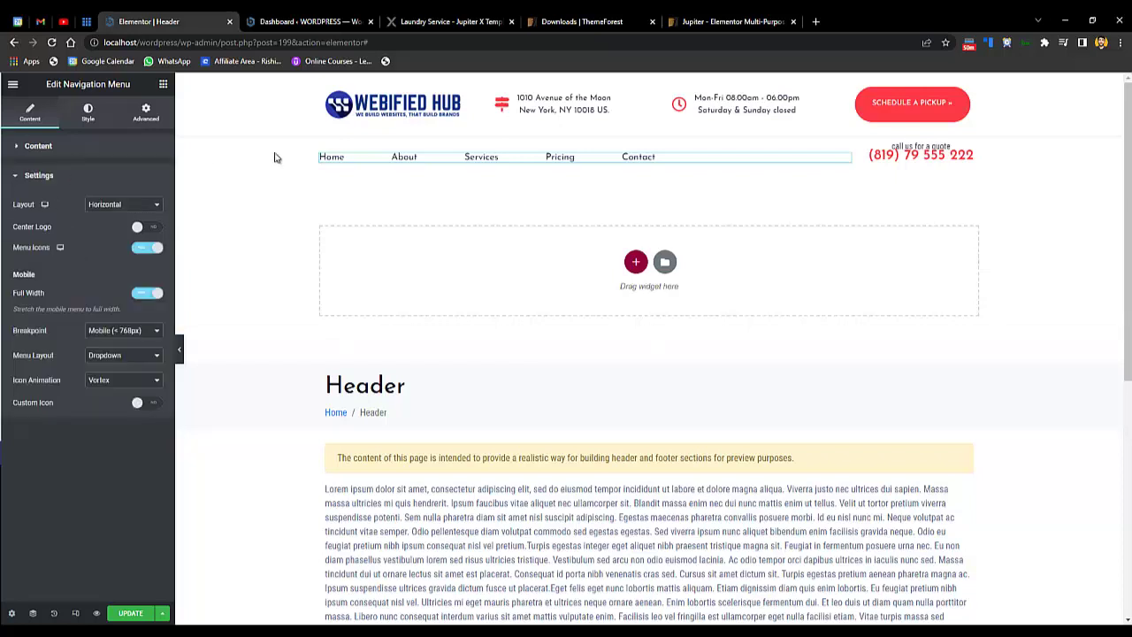
click(932, 159)
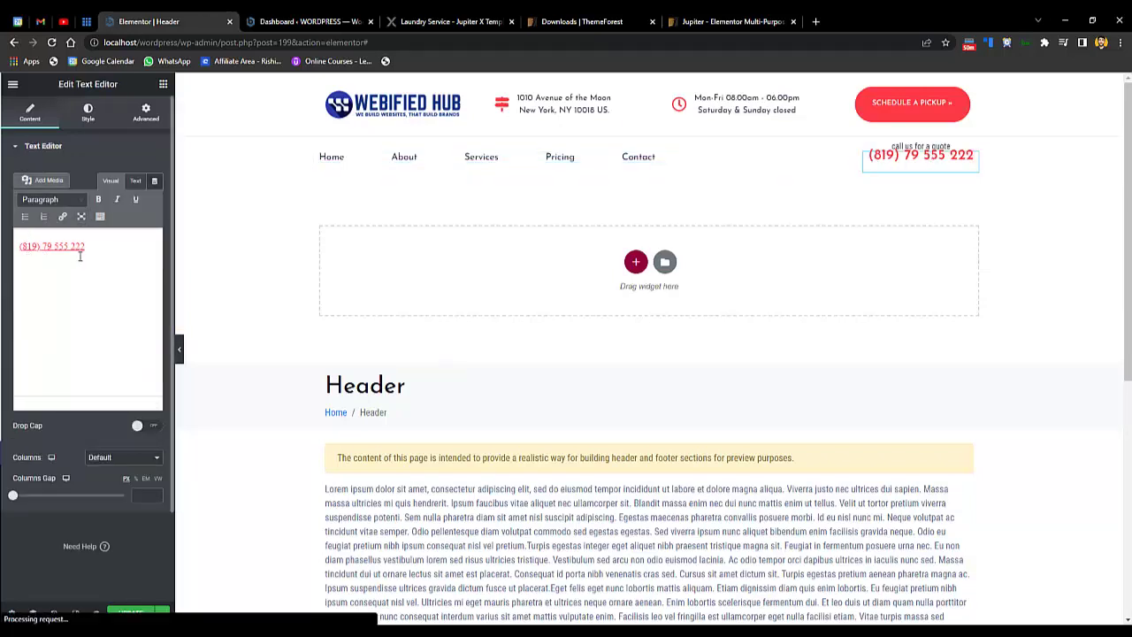
drag(85, 246, 16, 246)
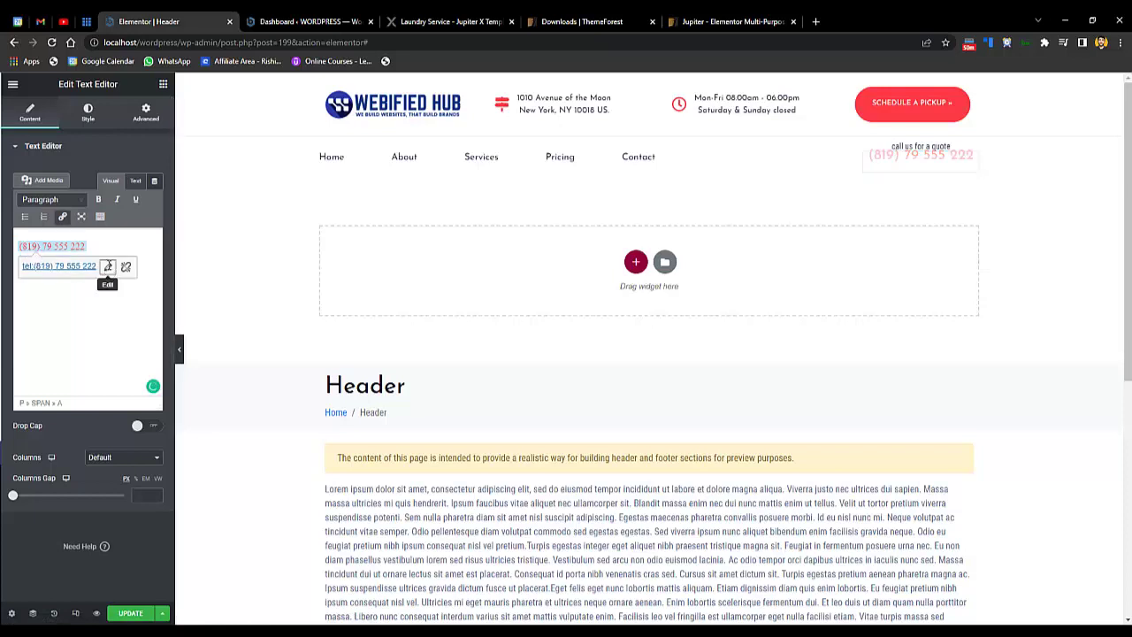
click(108, 266)
click(70, 265)
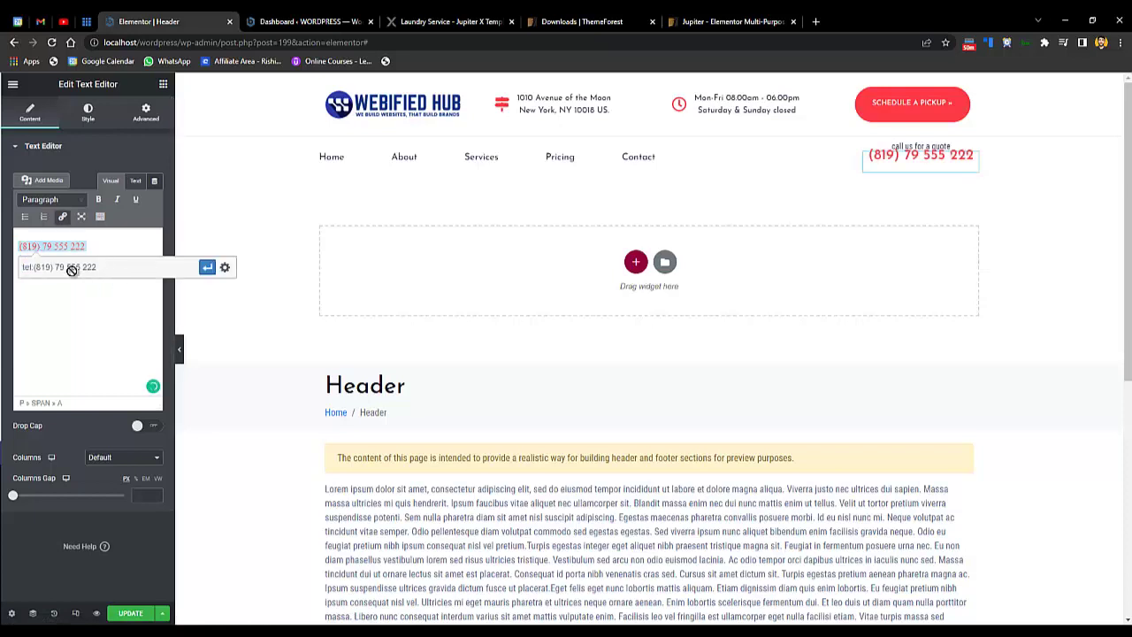
key(ctrl+a)
click(80, 246)
- Replace the old phone number with the business's own number
triple_click(54, 247)
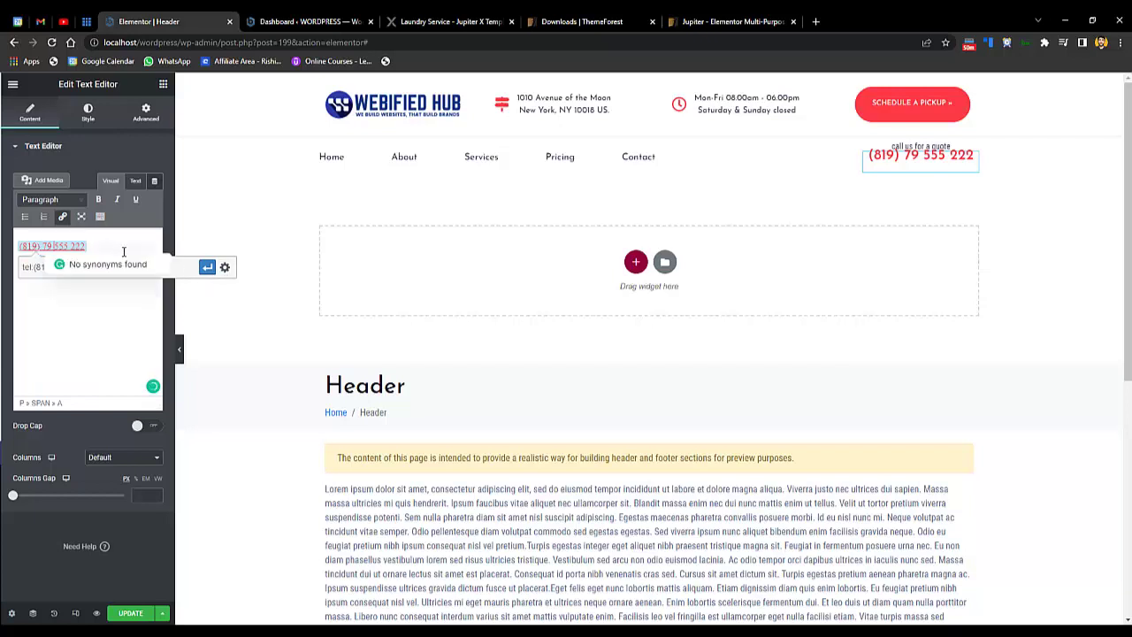
key(BackSpace)
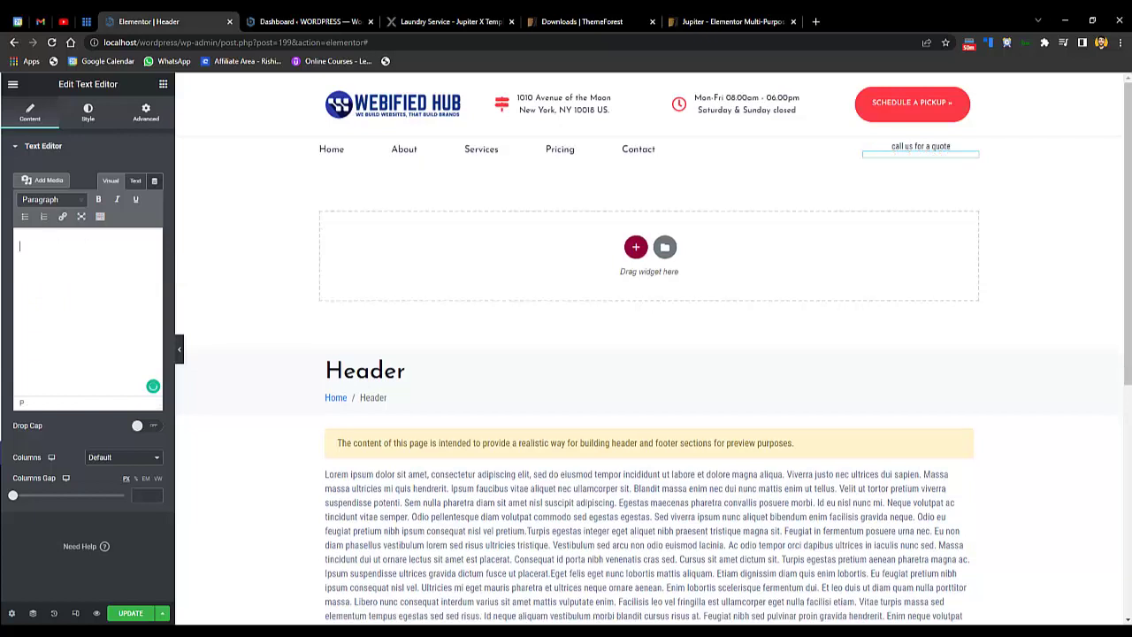
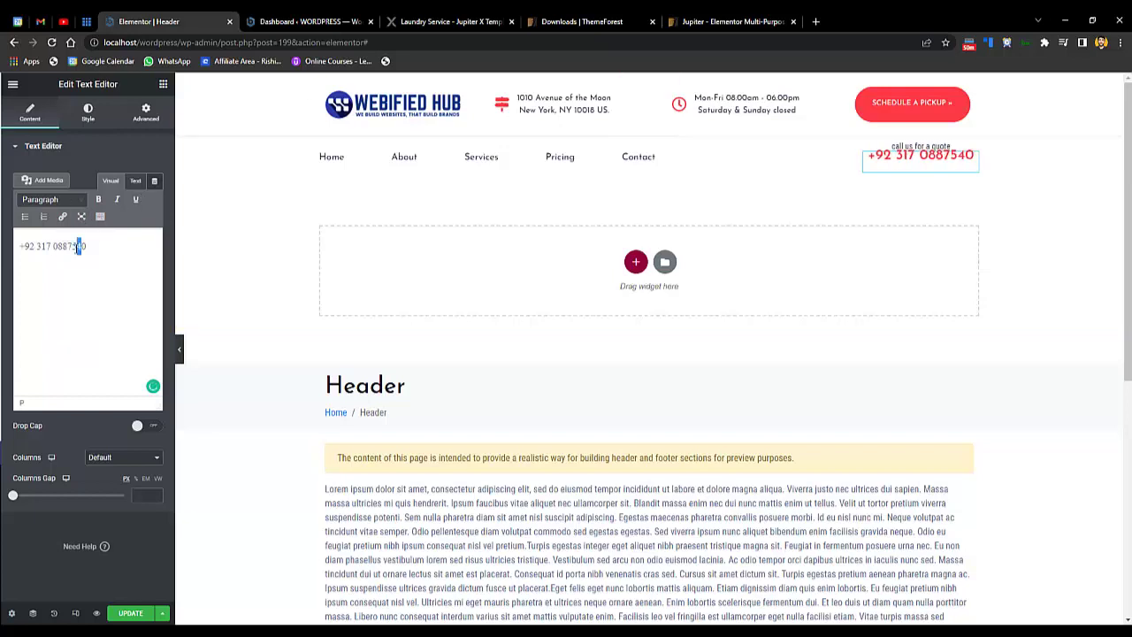
- Link the new phone number with a tel: URL and test the call link
drag(87, 246, 20, 246)
click(61, 216)
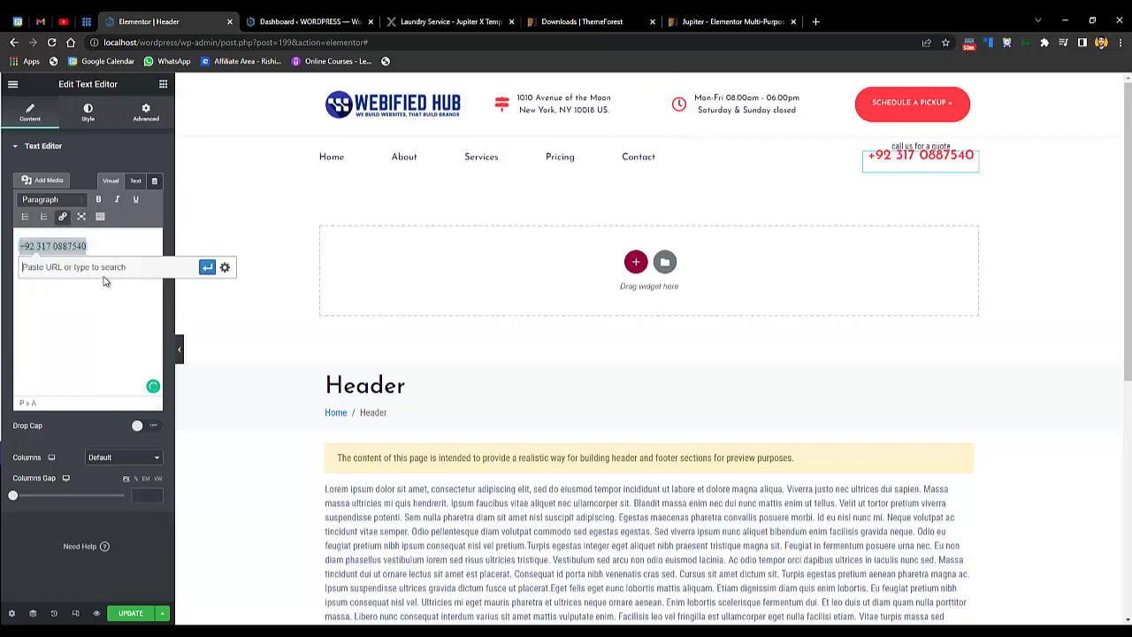
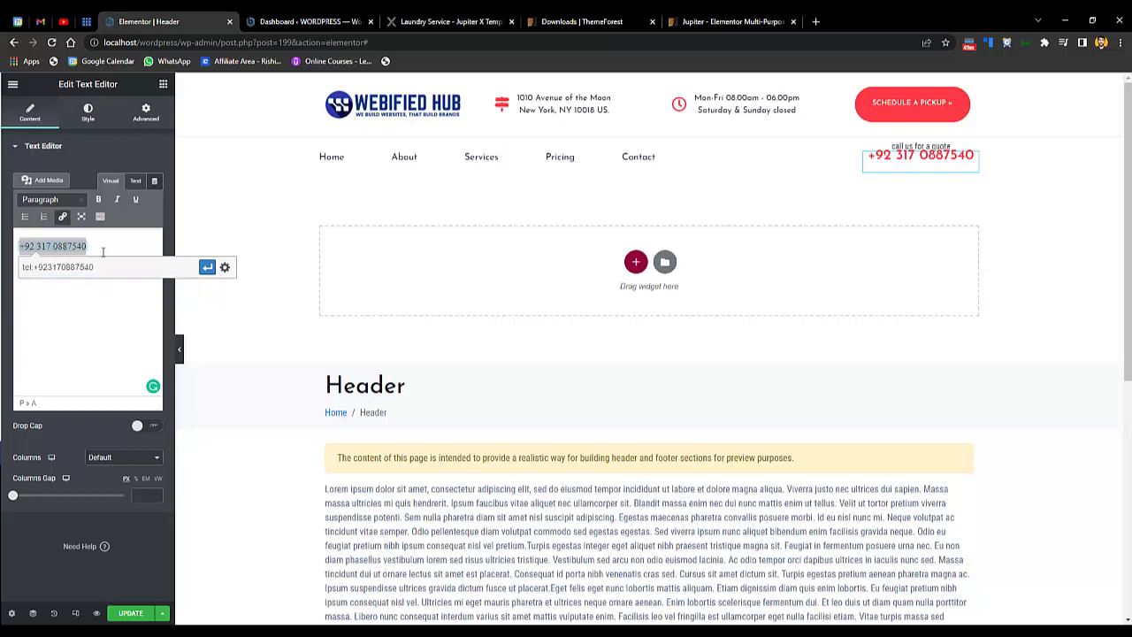
click(207, 267)
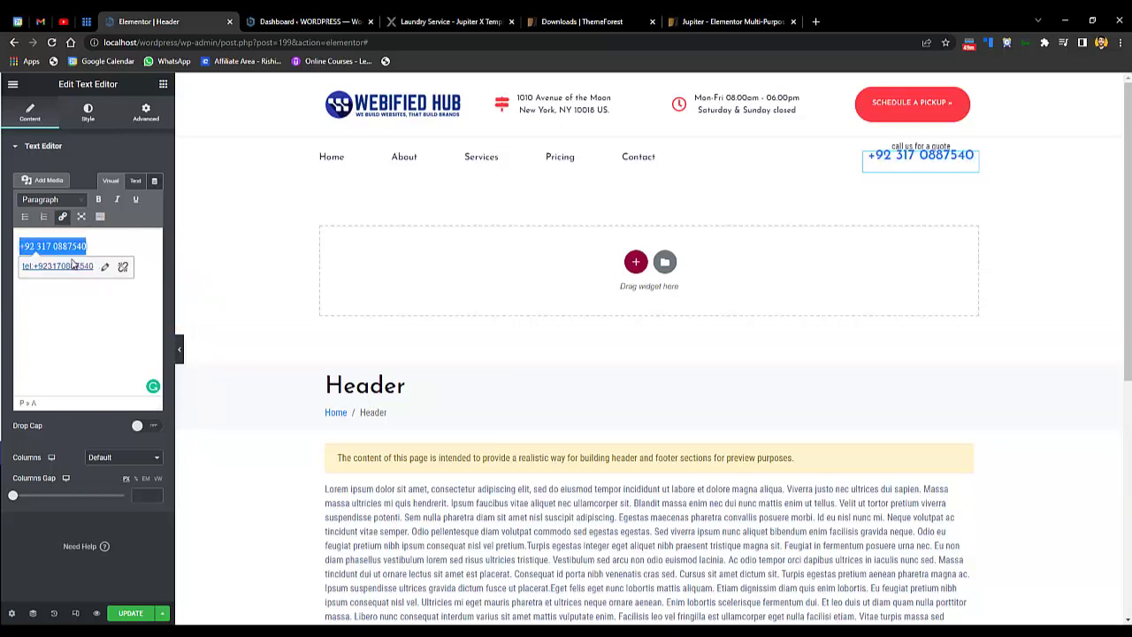
click(73, 266)
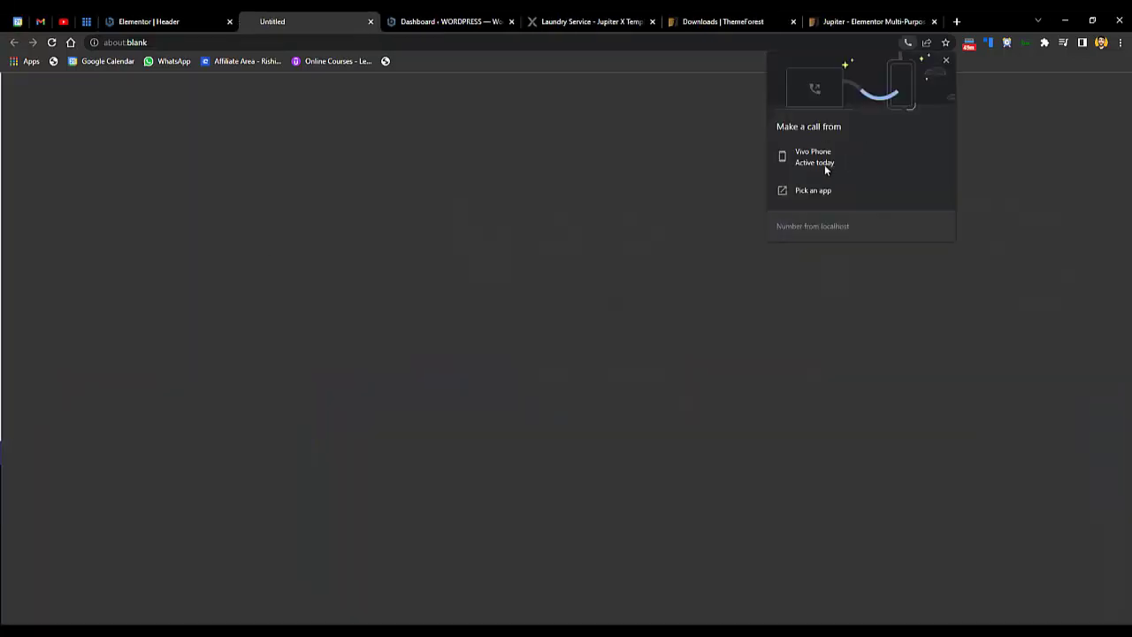
click(370, 22)
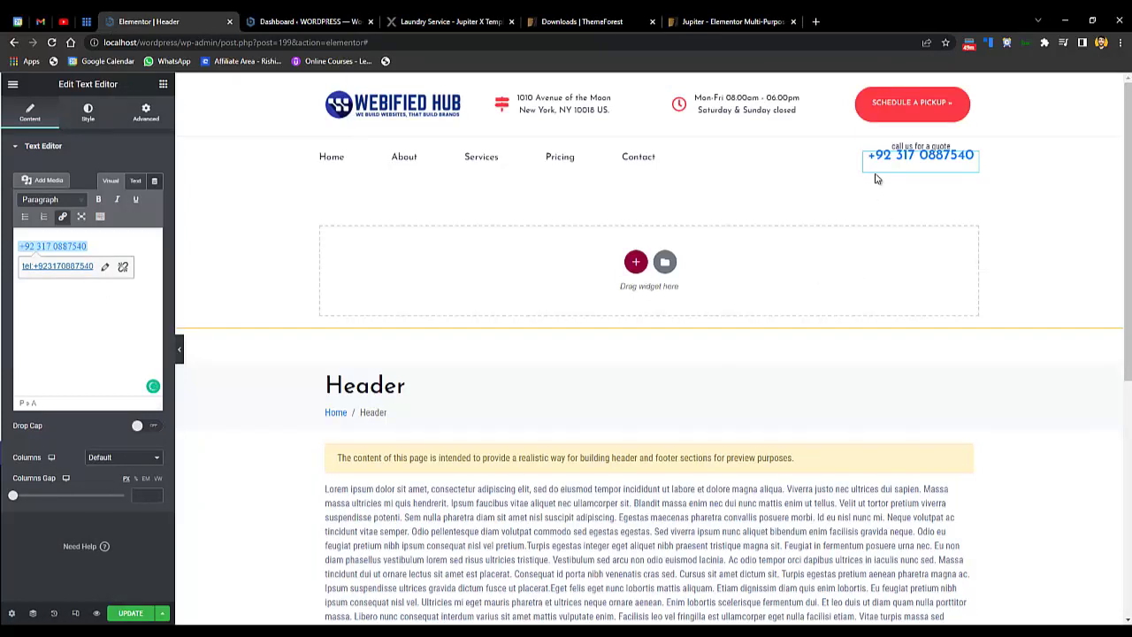
click(920, 146)
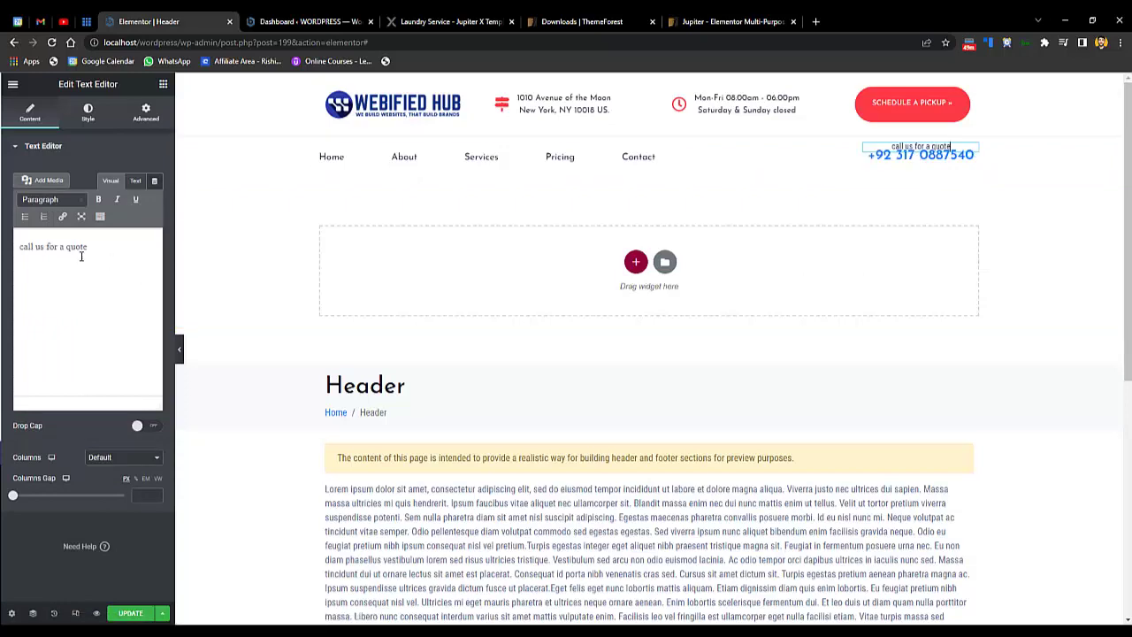
- Save the header changes with Update
triple_click(40, 248)
scroll(649, 354, down, 2)
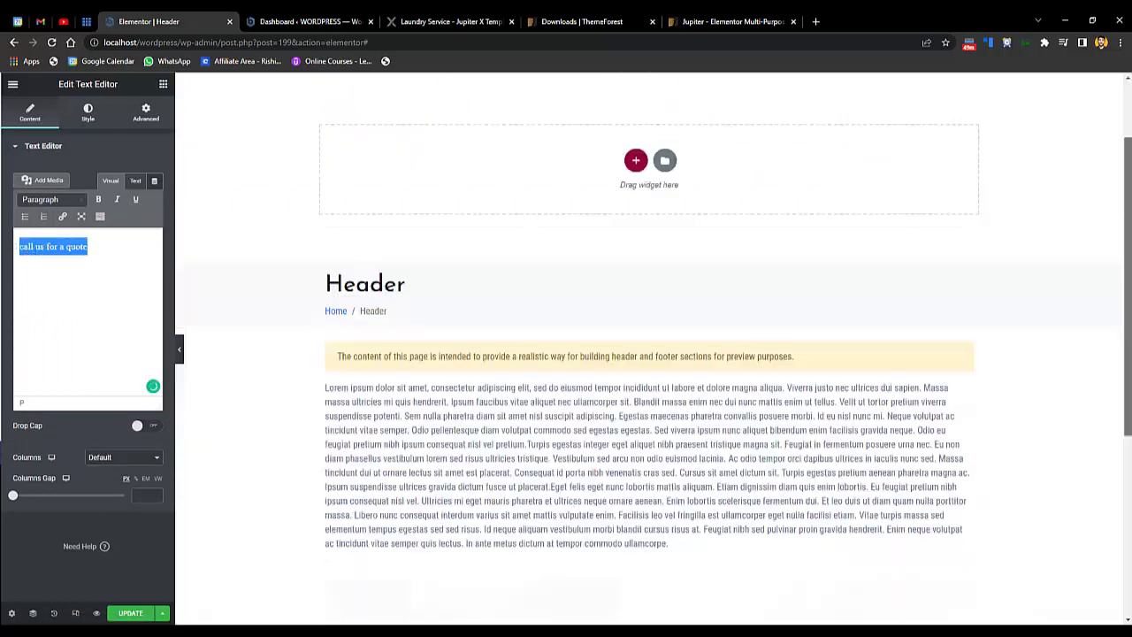
scroll(816, 205, up, 2)
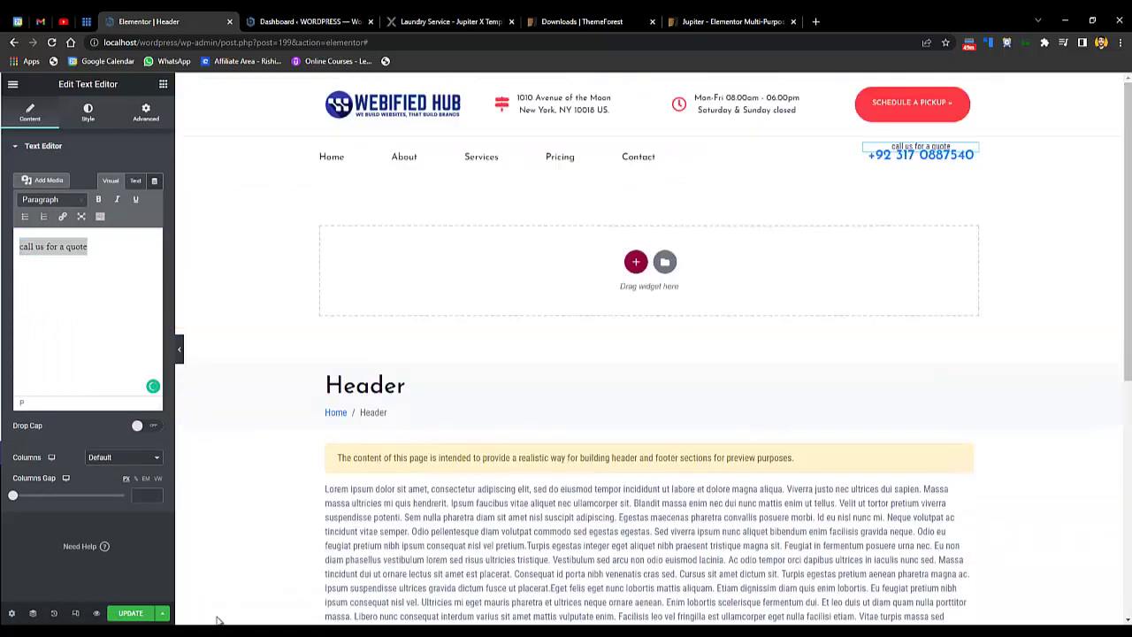
click(146, 616)
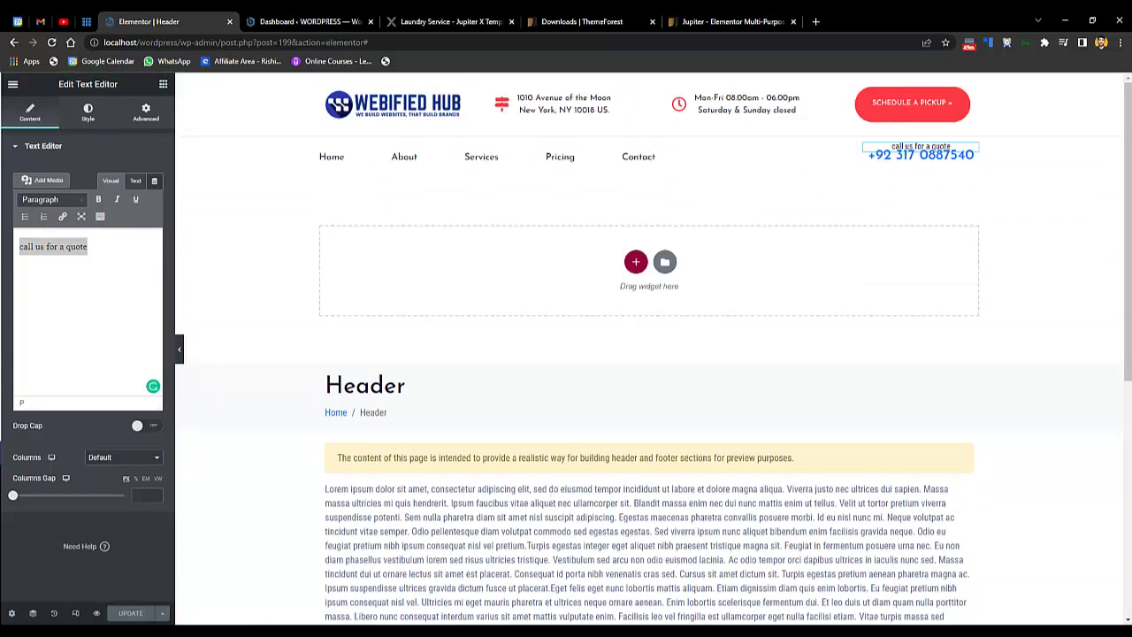
- Preview the header at mobile width, test the toggle menu, and open the footer template
click(75, 613)
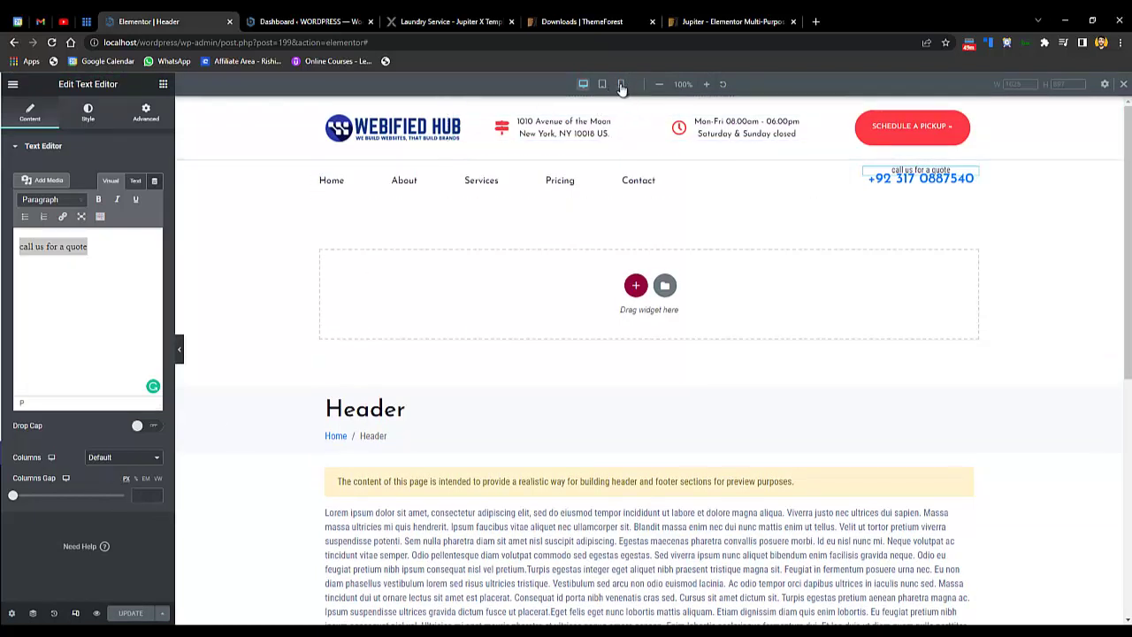
click(621, 85)
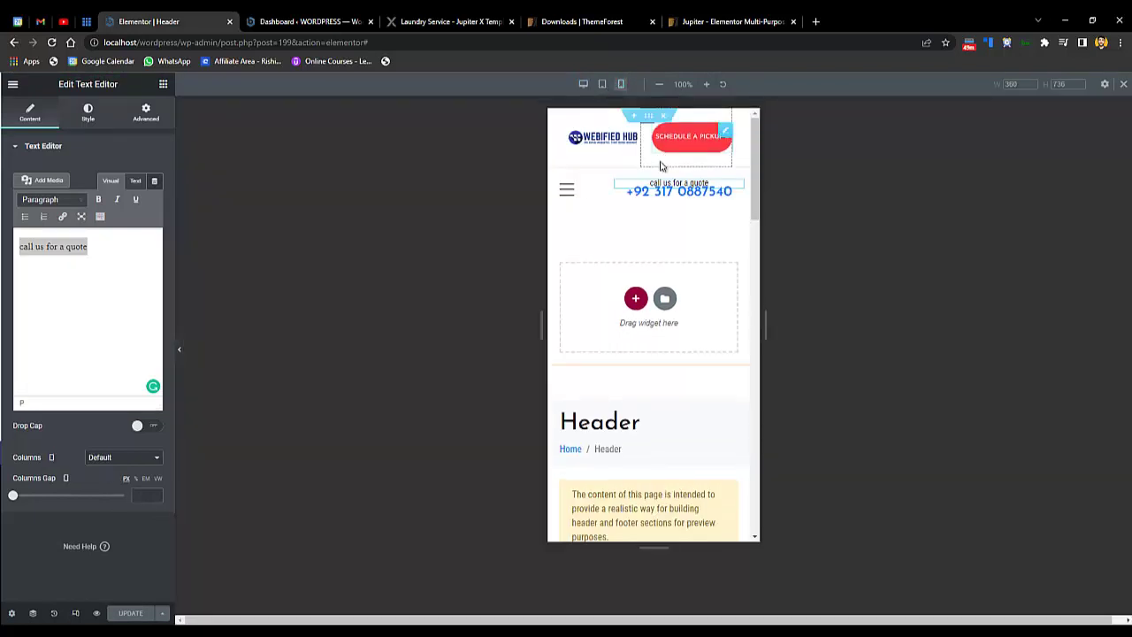
click(569, 193)
click(568, 192)
click(569, 193)
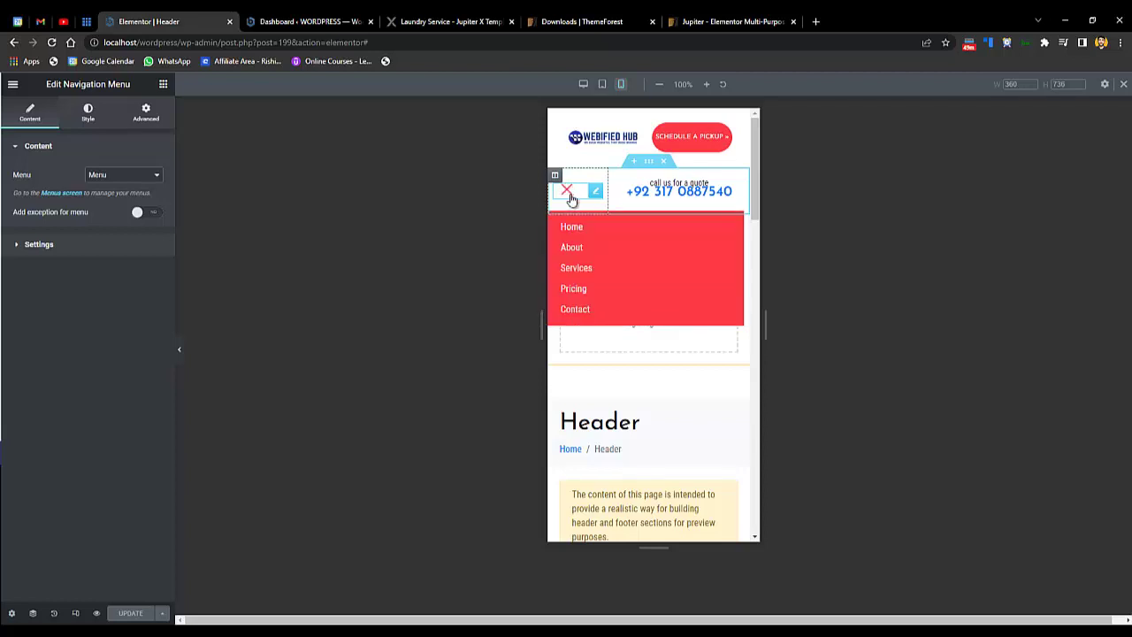
click(570, 196)
click(570, 196)
drag(760, 339, 771, 323)
drag(761, 424, 757, 364)
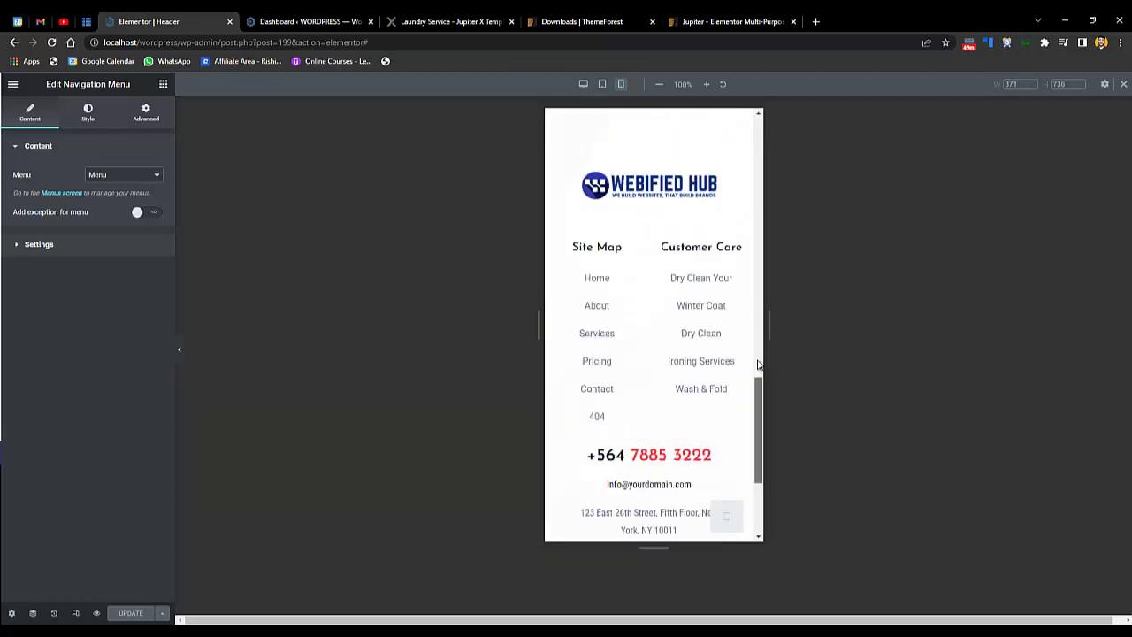
scroll(659, 326, up, 2)
click(651, 233)
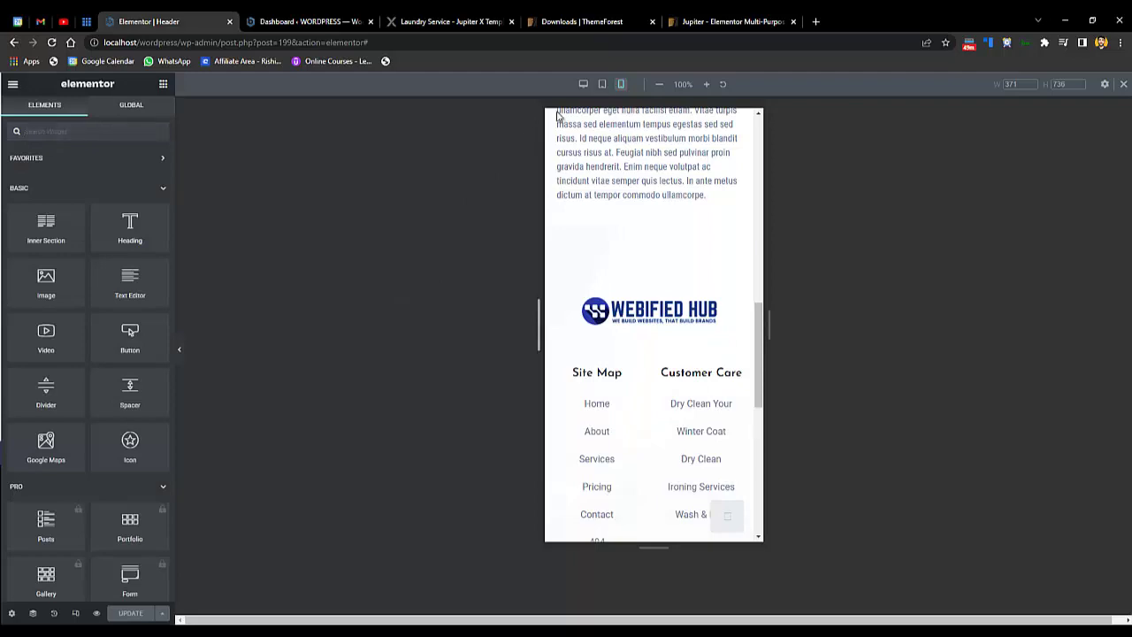
- Return to desktop view and inspect the Customer Care list and footer phone number
click(583, 84)
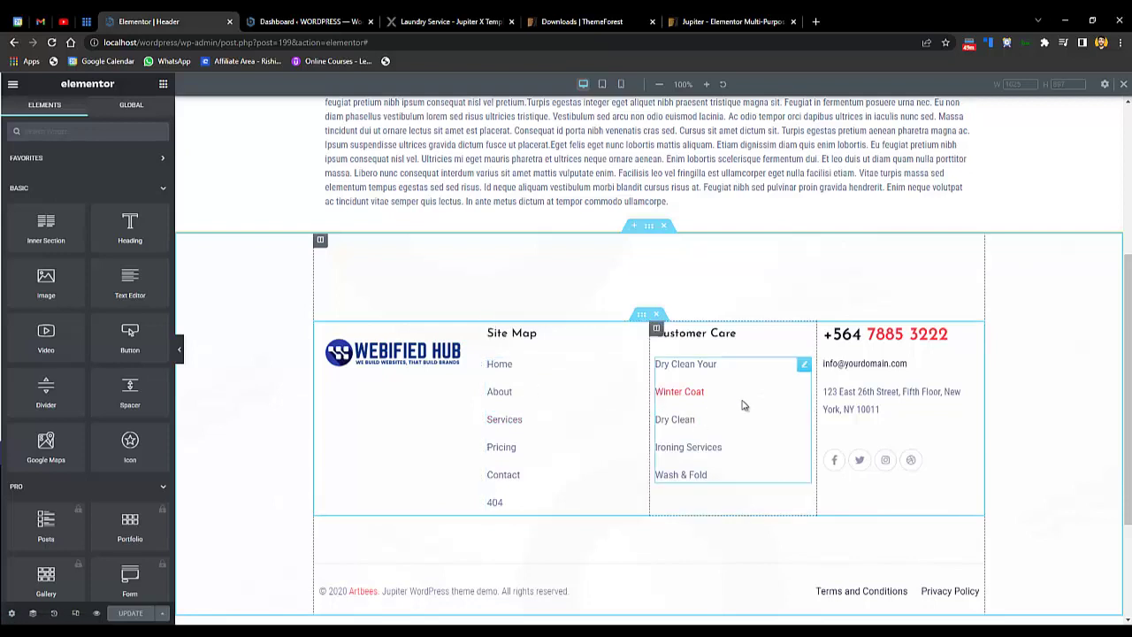
click(694, 377)
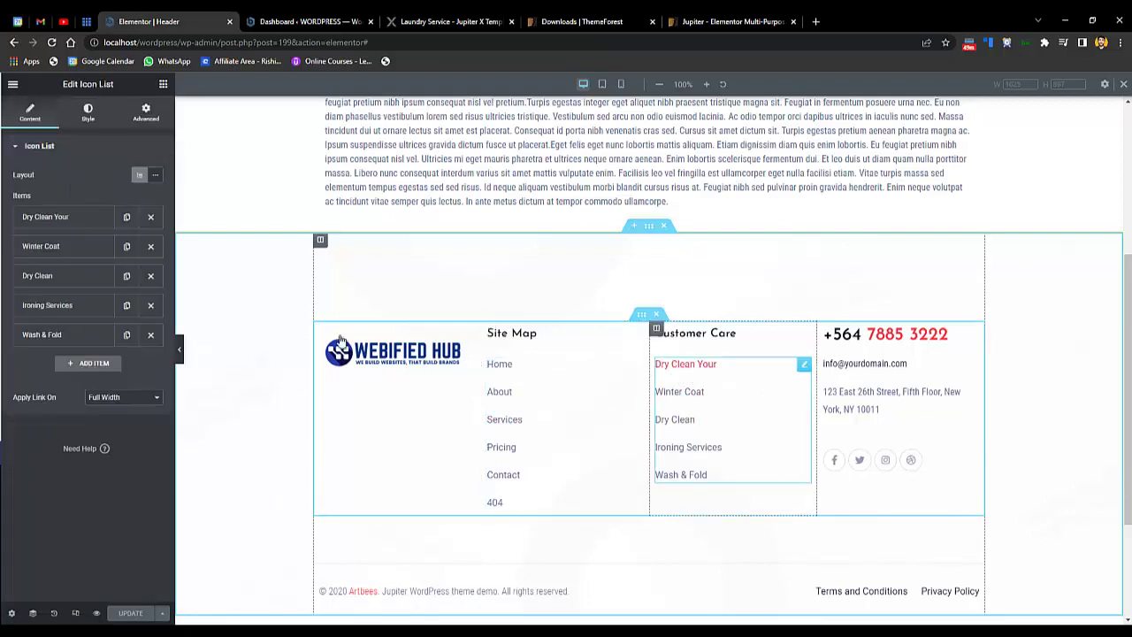
click(70, 221)
click(70, 221)
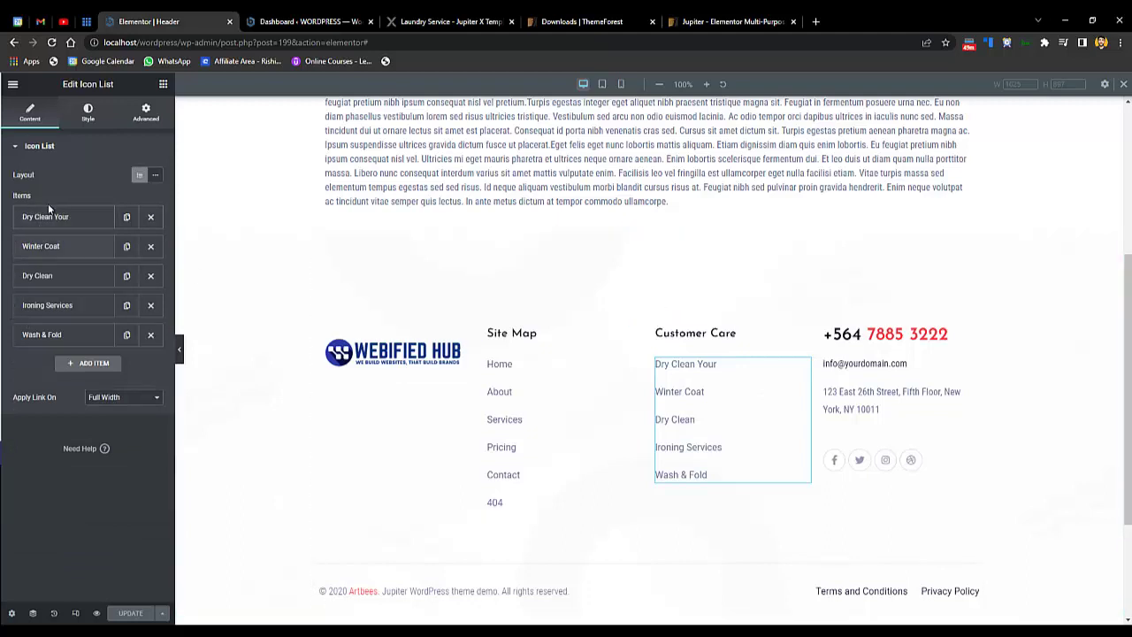
click(51, 218)
click(51, 217)
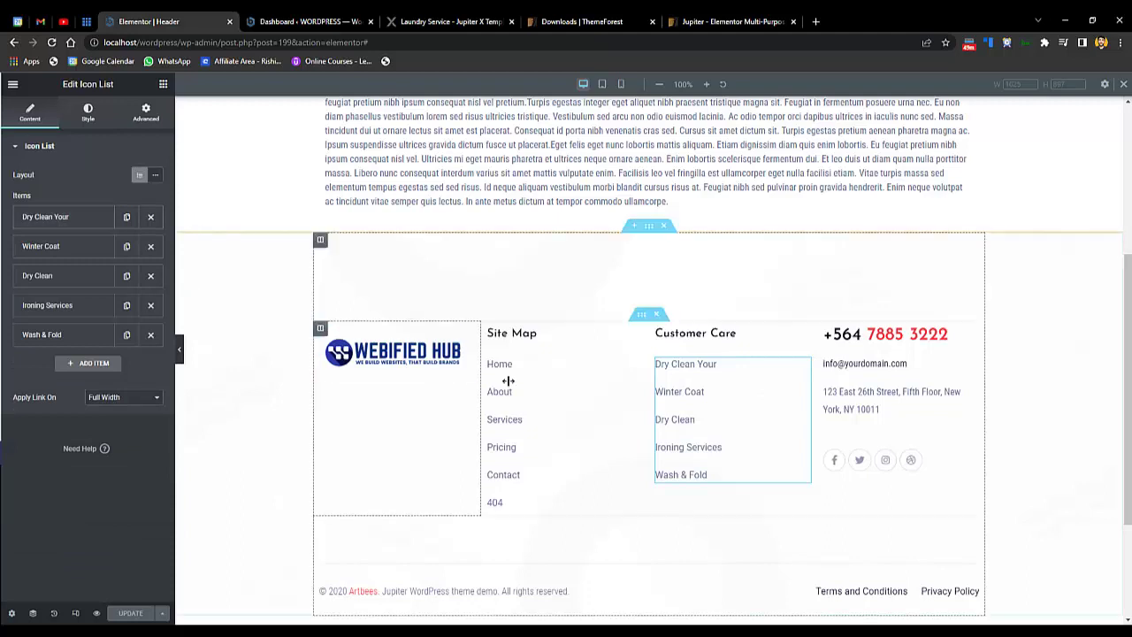
click(972, 334)
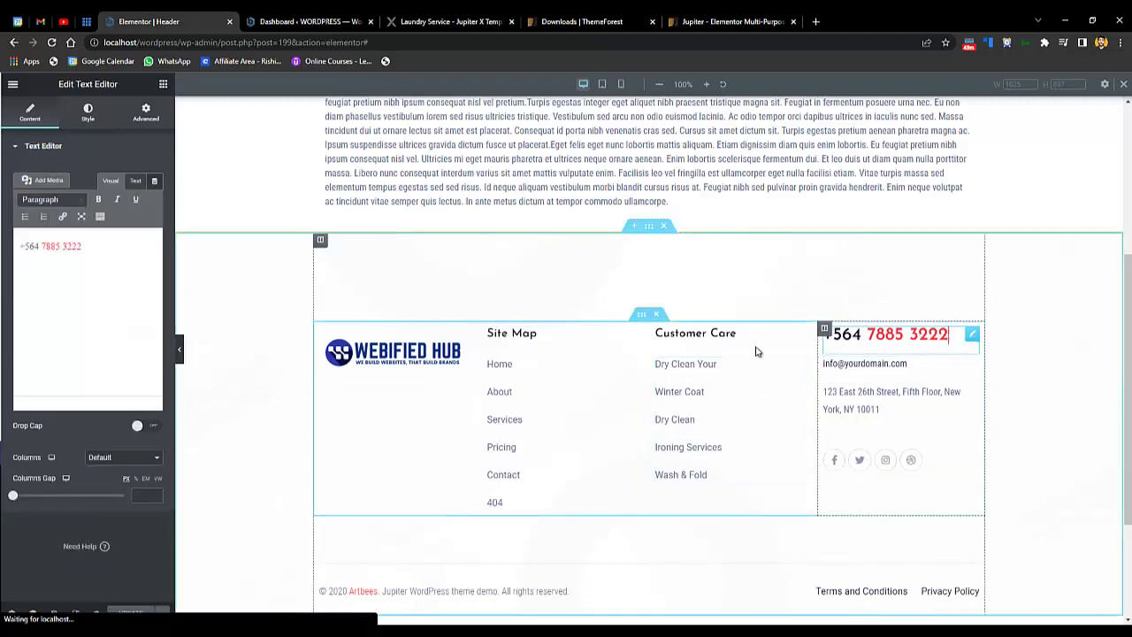
click(108, 241)
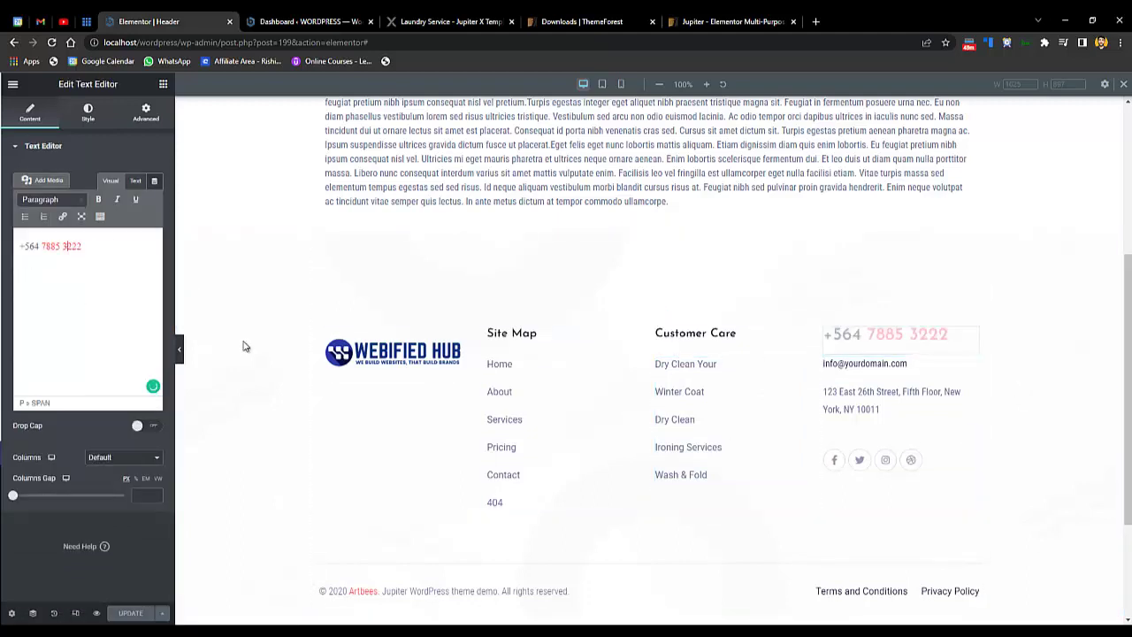
- Replace the email's placeholder domain with the owner's and update the mailto link to match
click(854, 376)
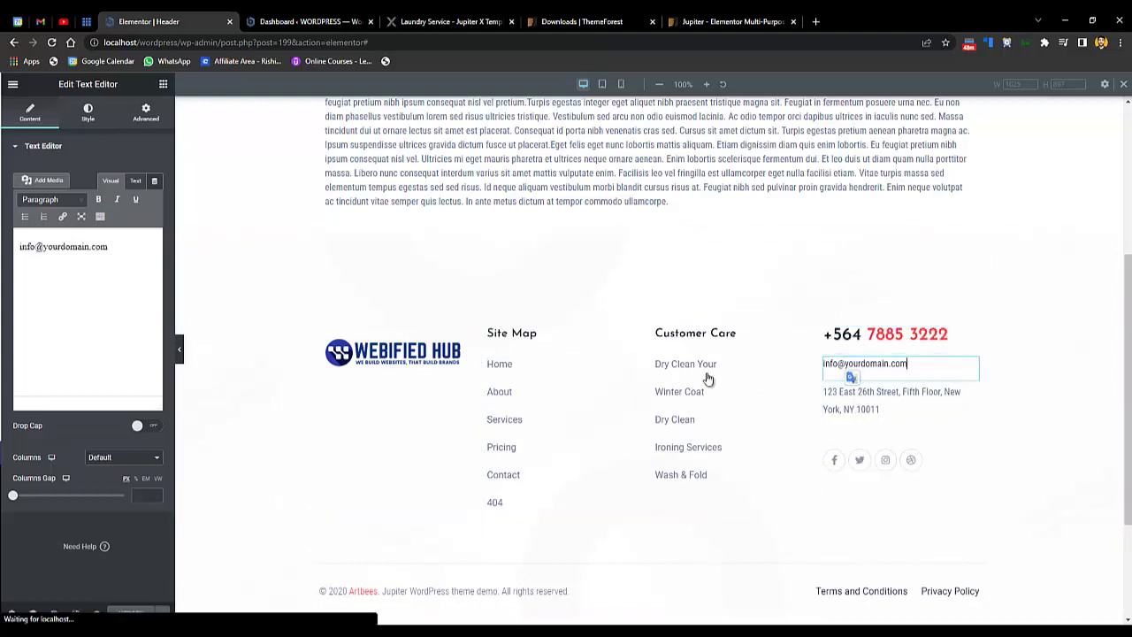
double_click(852, 375)
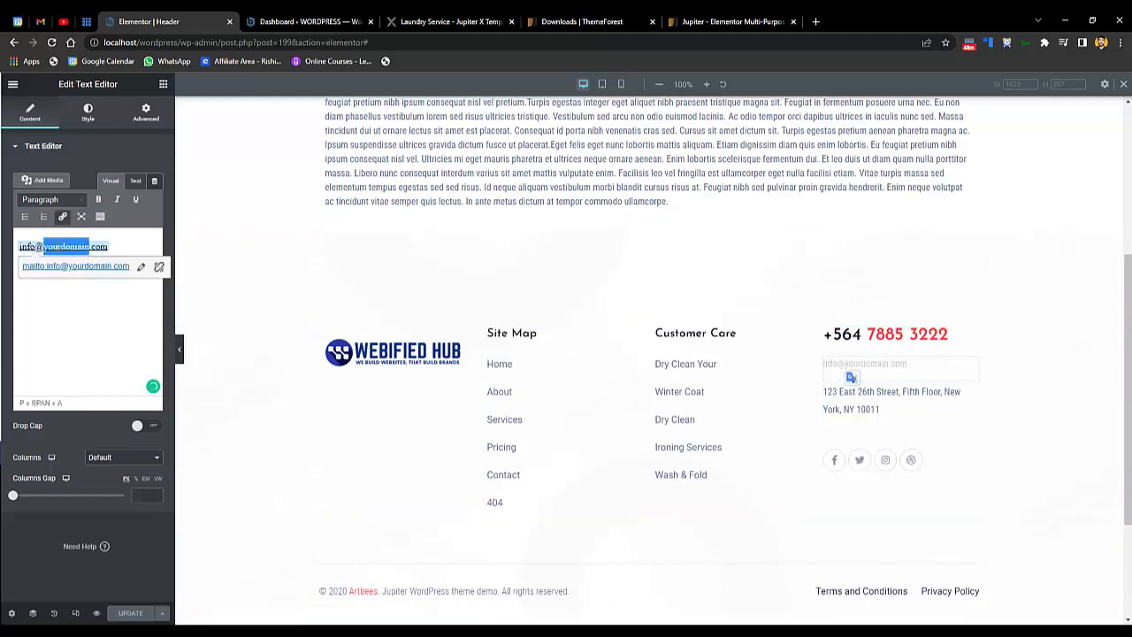
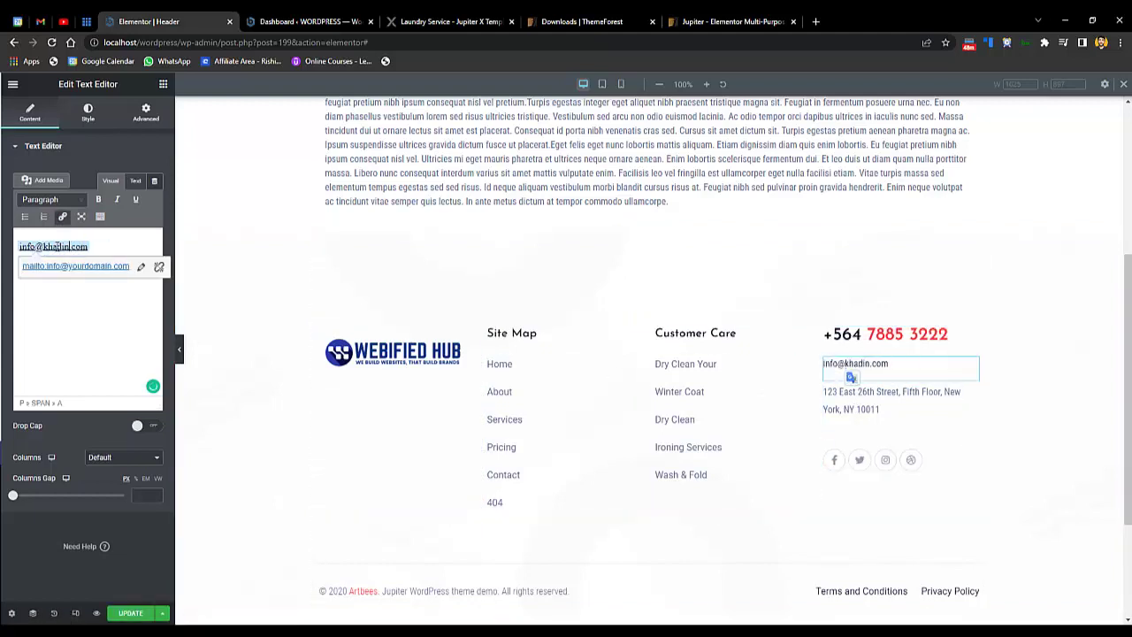
click(141, 266)
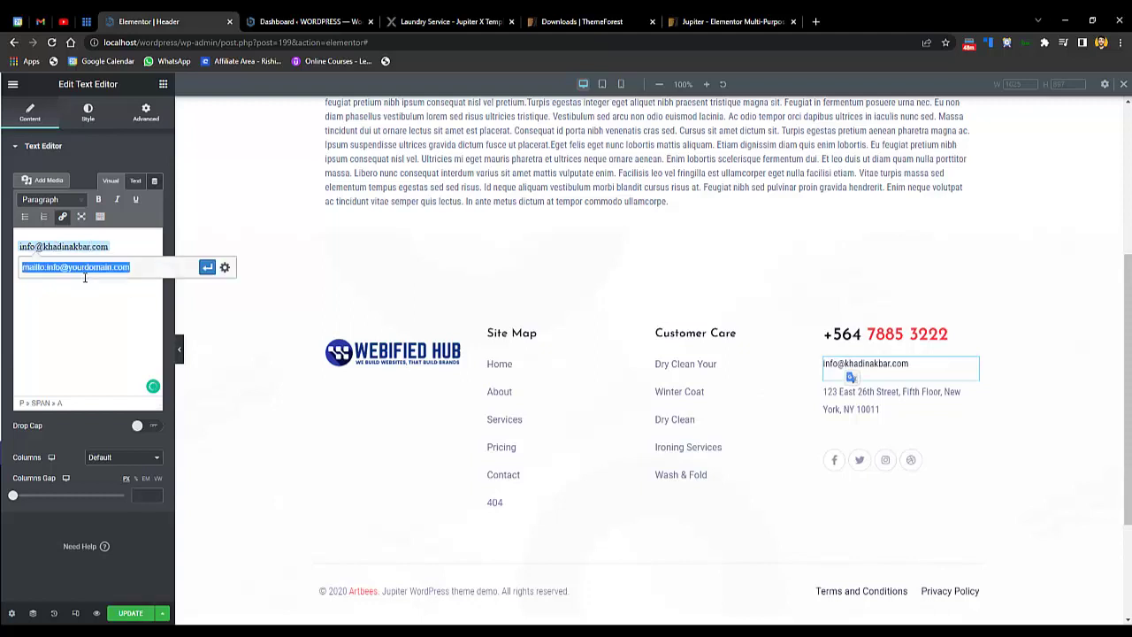
drag(142, 266, 67, 266)
click(89, 266)
double_click(89, 267)
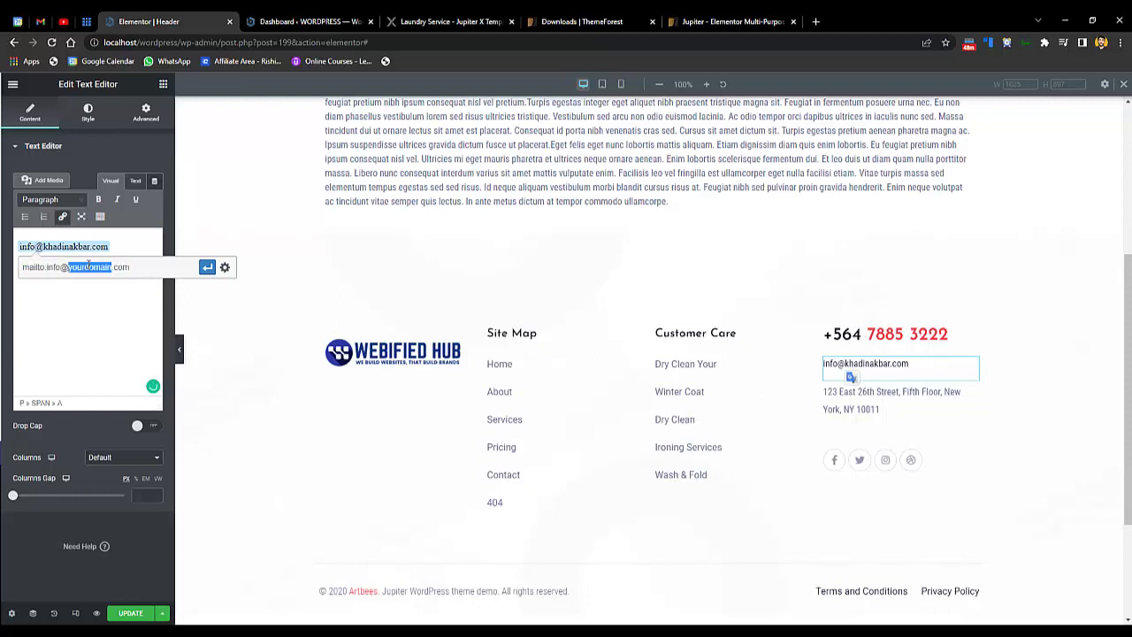
click(208, 271)
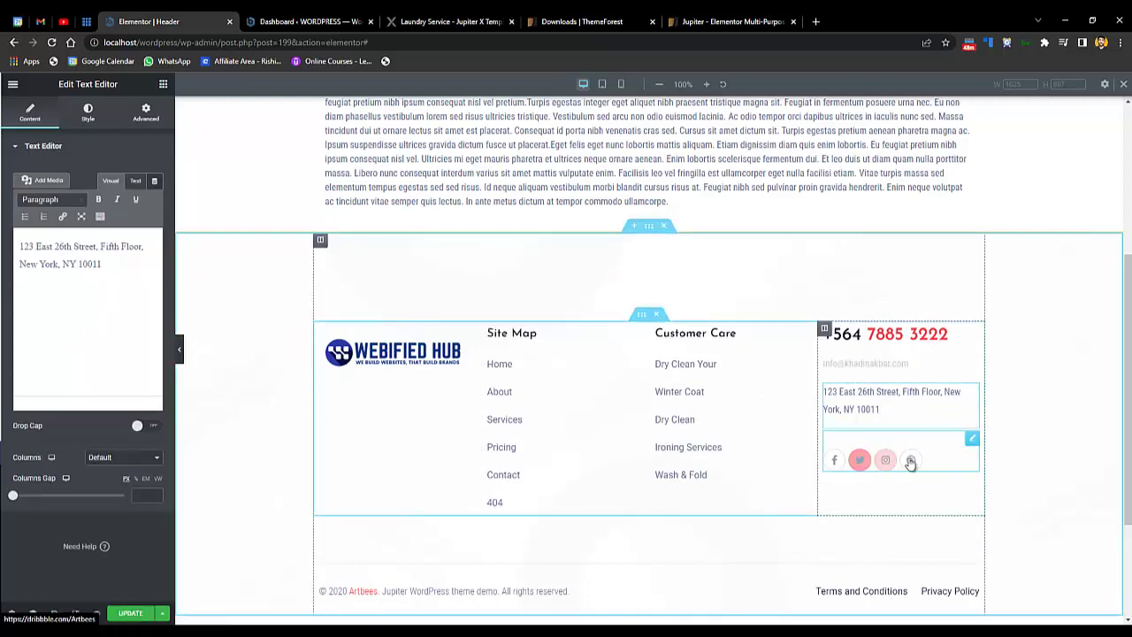
- Inspect the Facebook item's link in the footer Social Icons widget
click(952, 454)
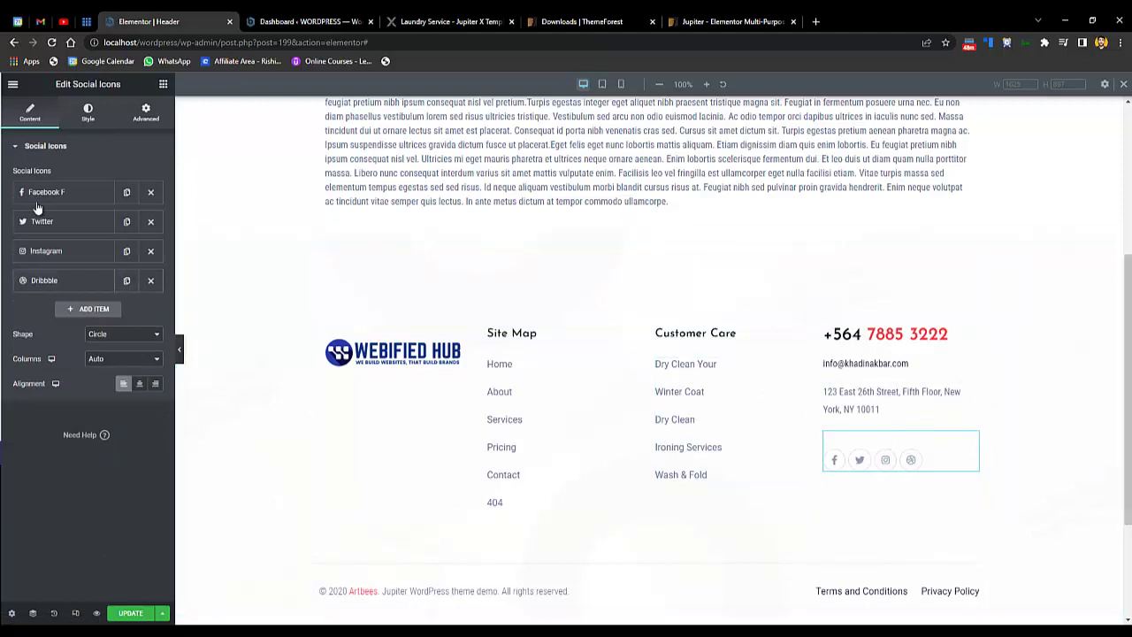
click(57, 193)
mouse_move(26, 281)
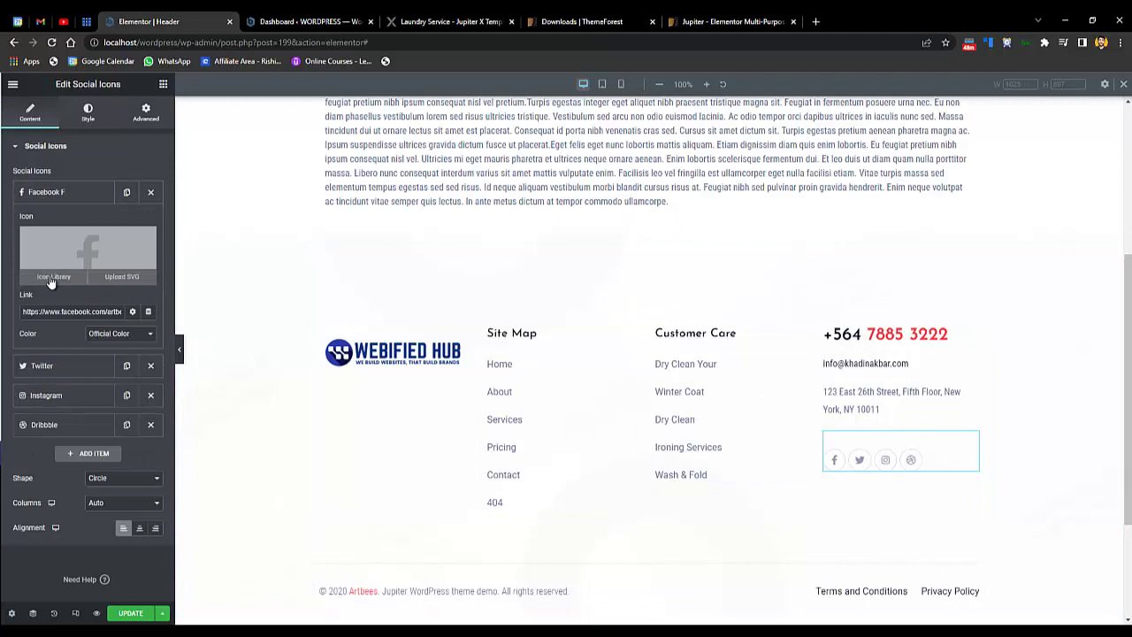
triple_click(88, 311)
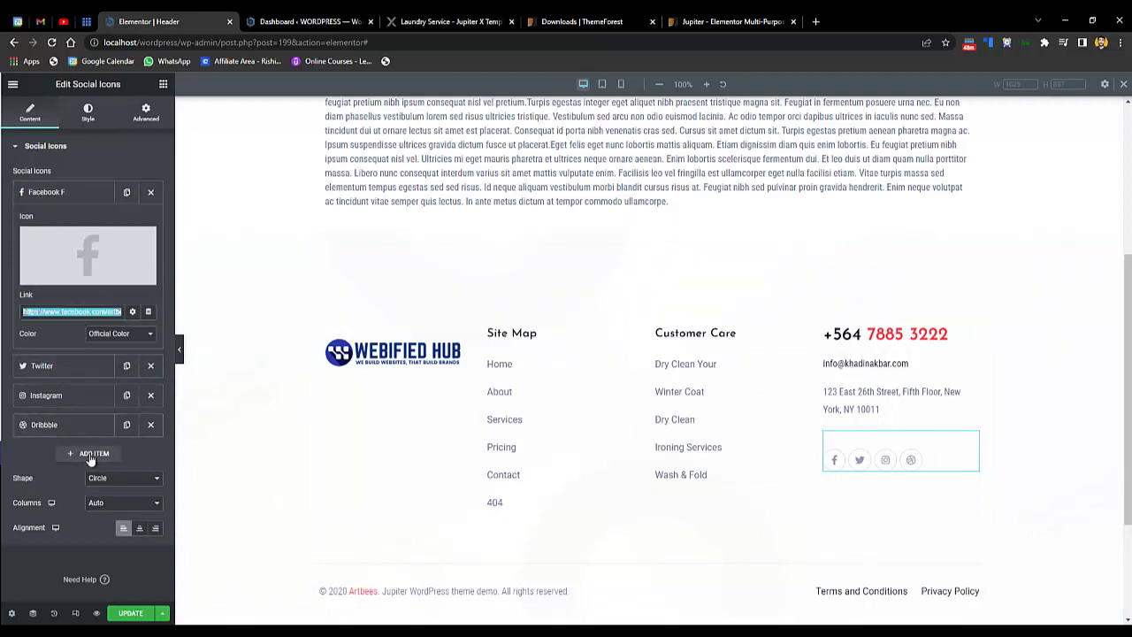
- Add a new social icon item using the Linkedin icon from the Icon Library
click(89, 453)
click(98, 451)
click(53, 399)
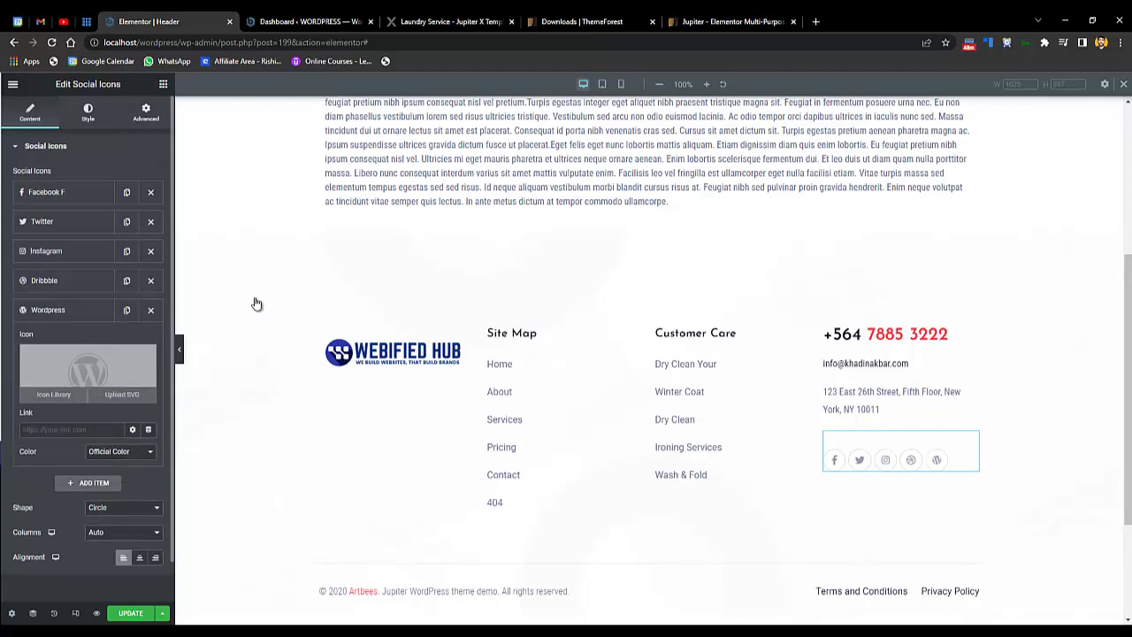
click(534, 166)
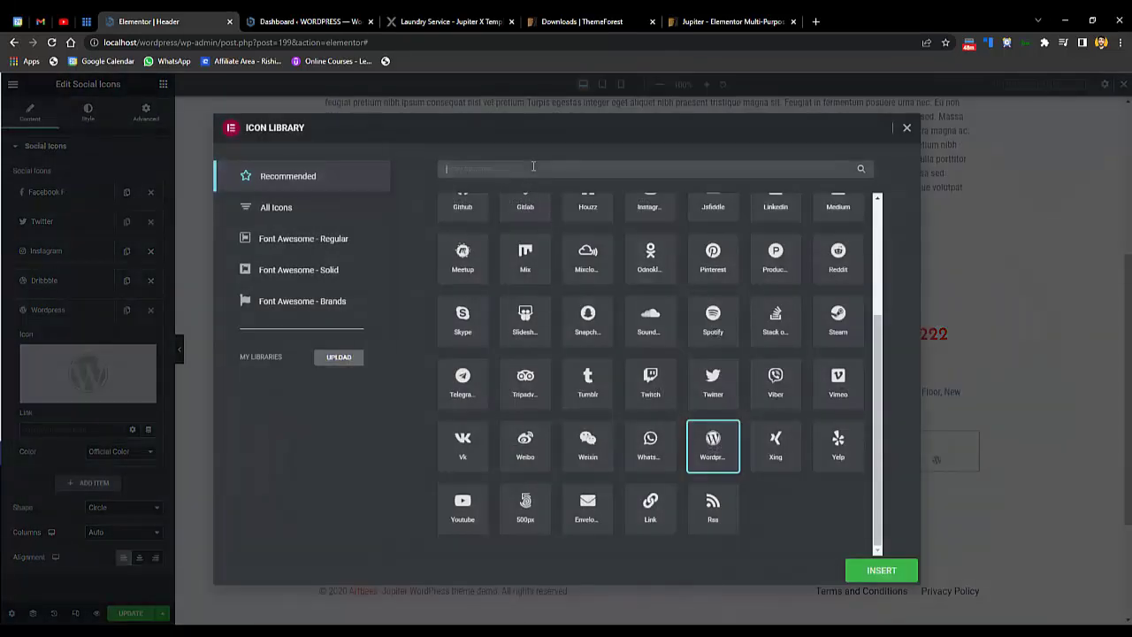
text(linked)
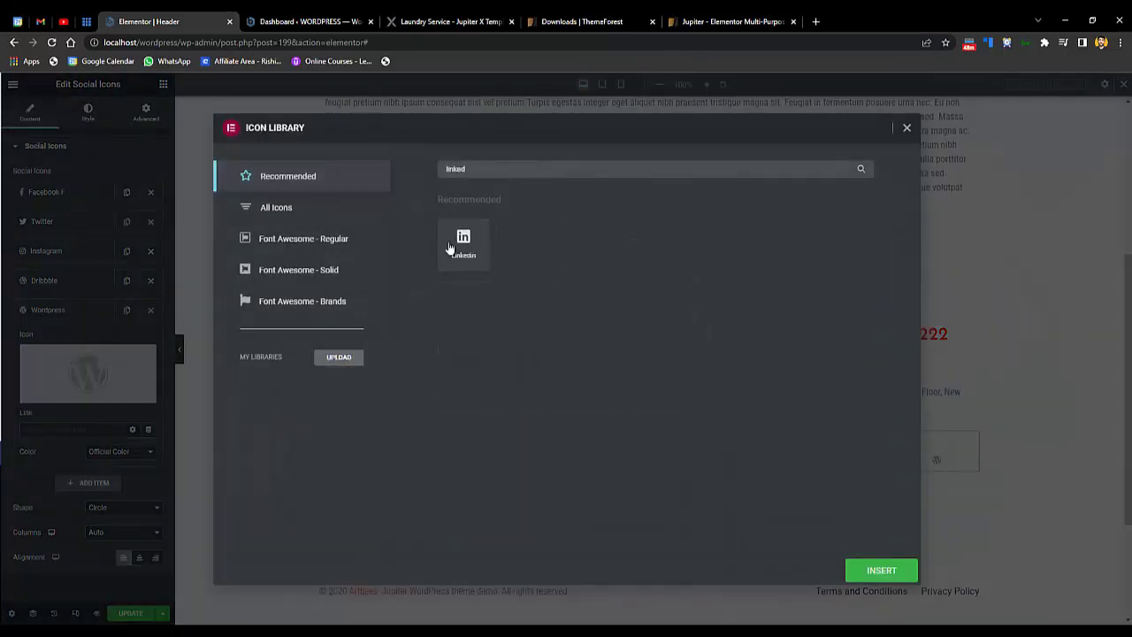
click(451, 248)
click(900, 580)
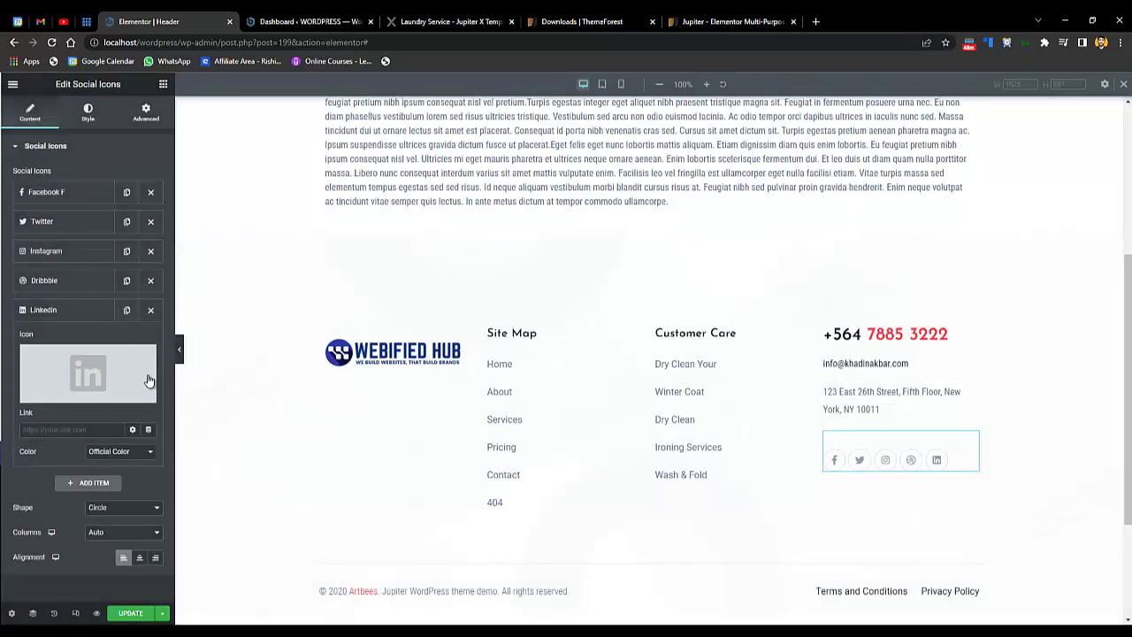
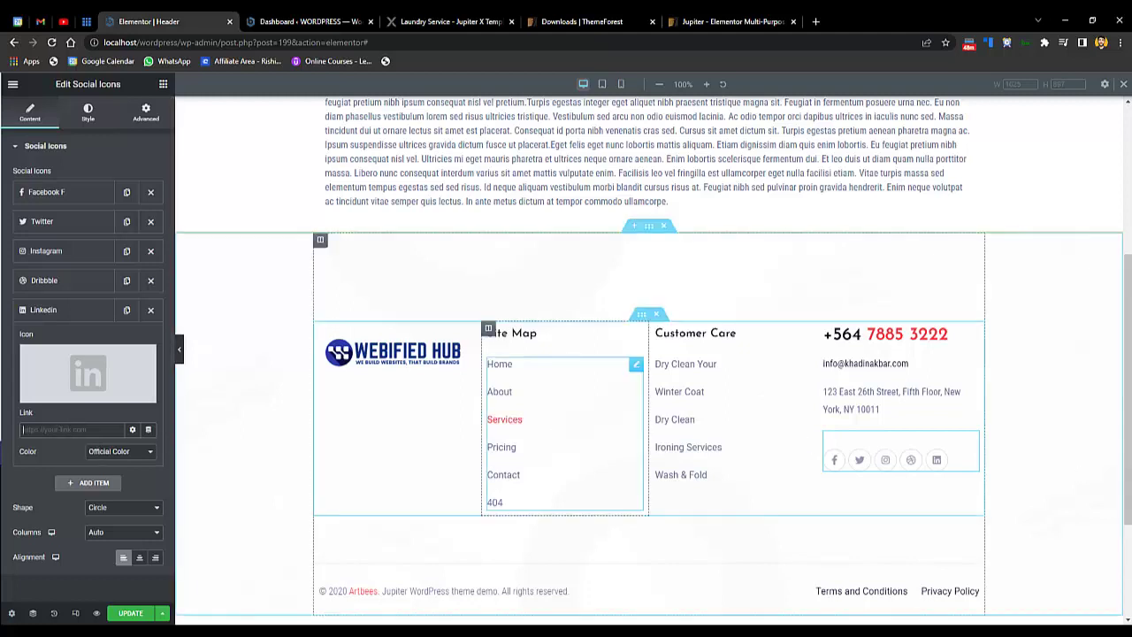
- Replace the old footer theme credit with '2 Designed by WEBIFIED HUB' after the year
scroll(680, 551, down, 2)
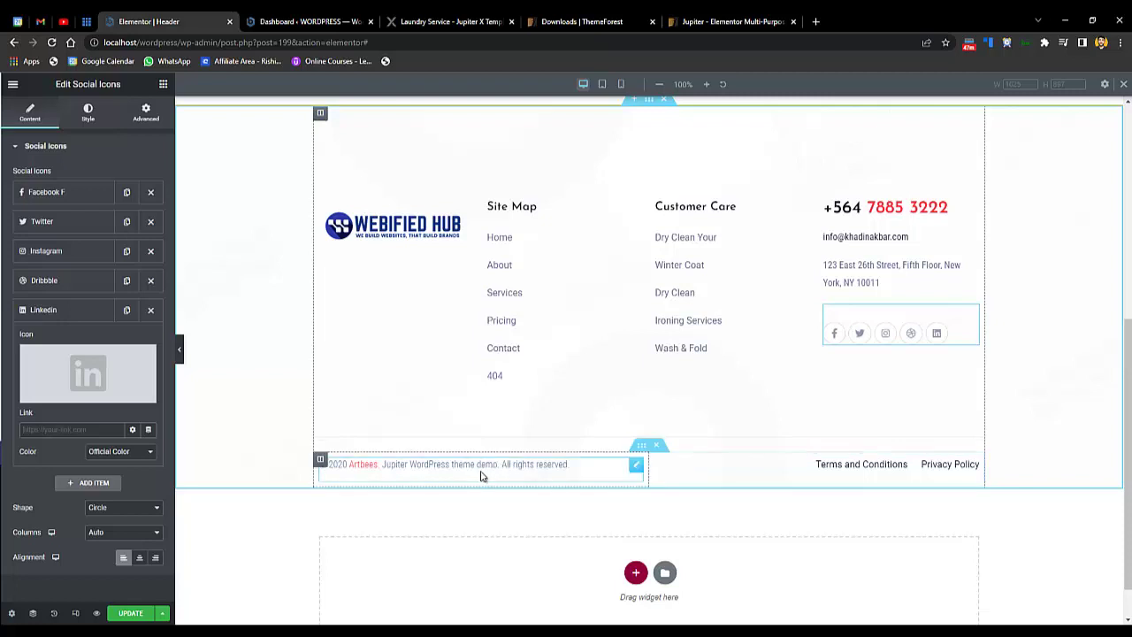
click(482, 472)
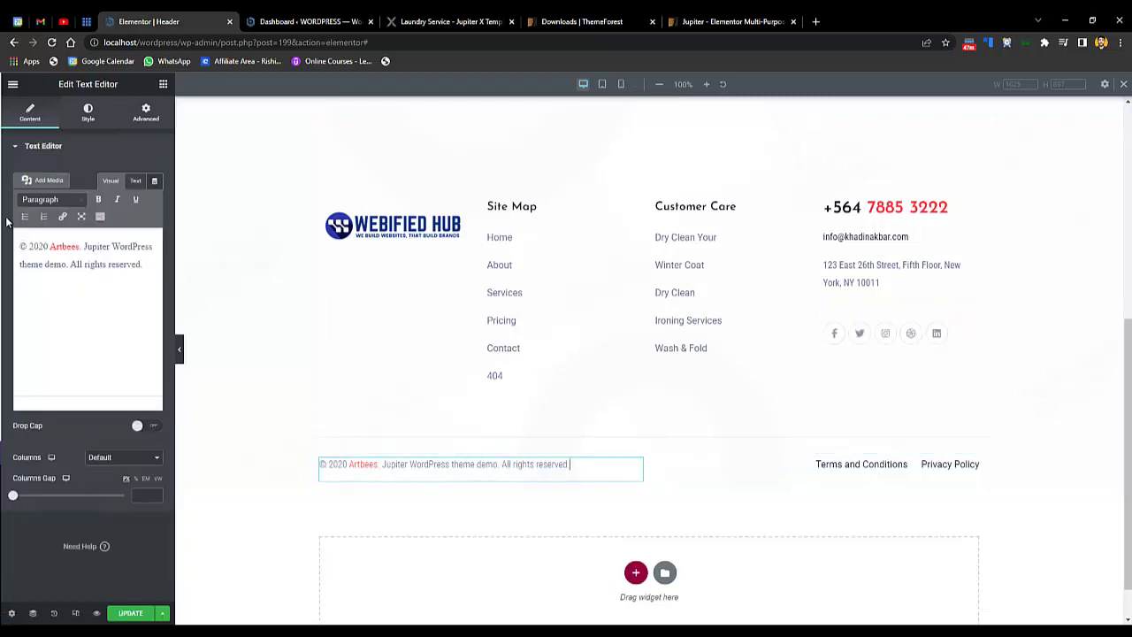
drag(44, 247, 64, 277)
click(48, 247)
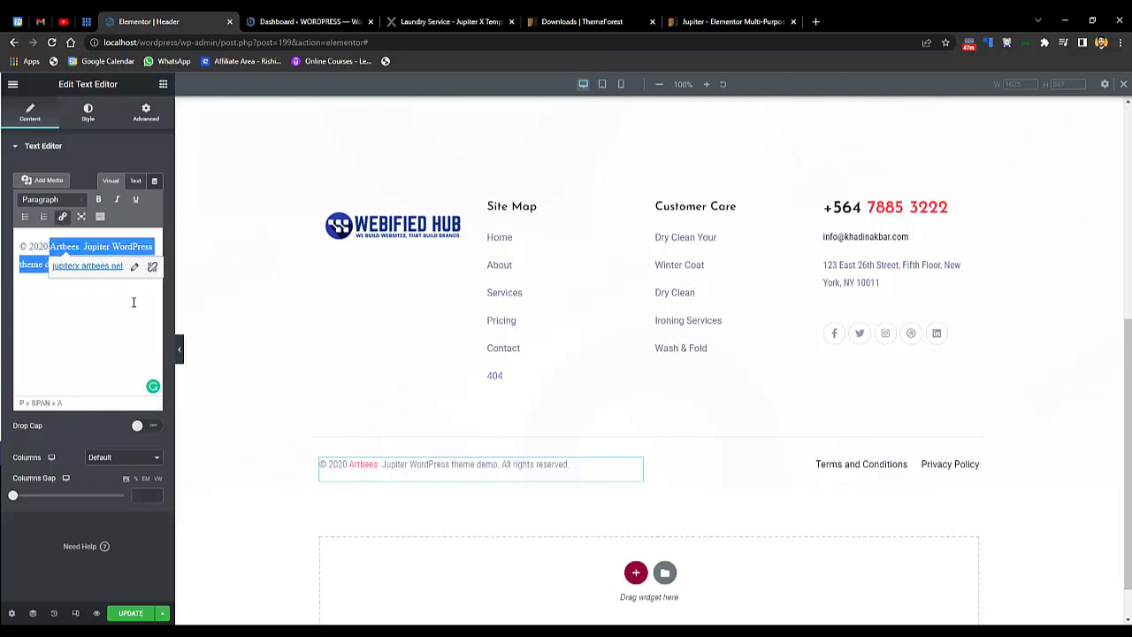
key(BackSpace)
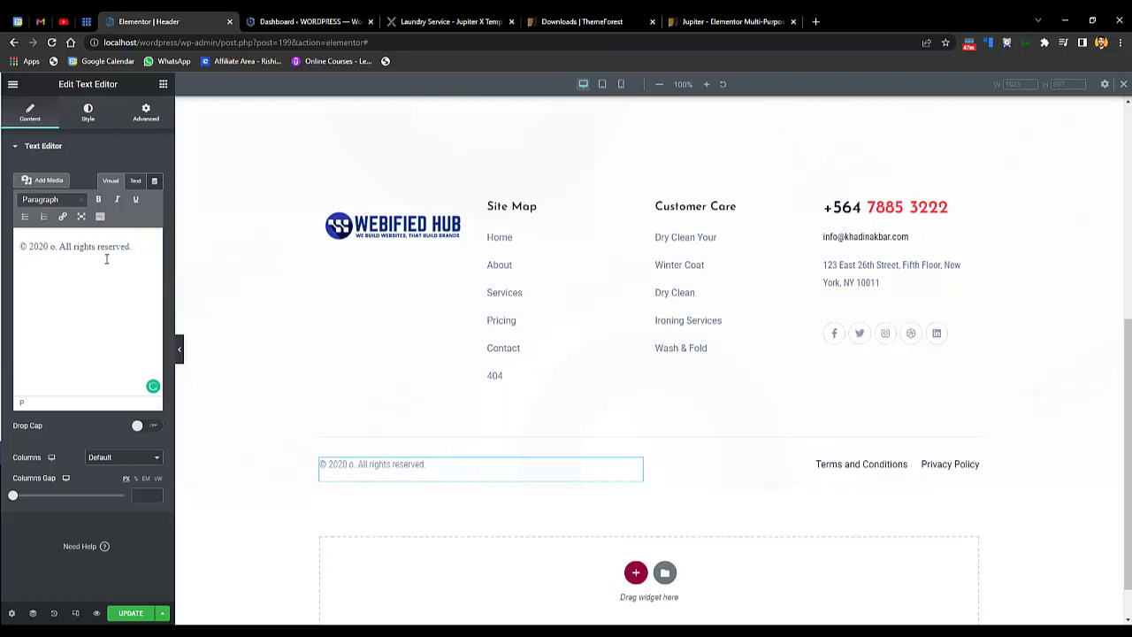
key(BackSpace)
key(BackSpace)
key(BackSpace)
text(2 D)
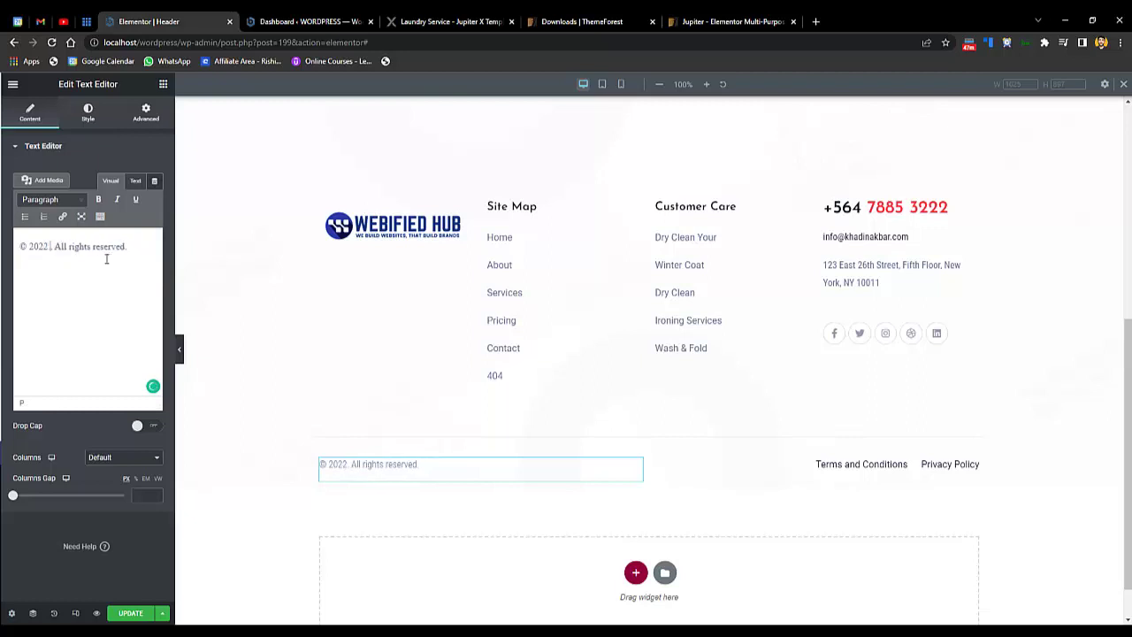
text(esigned by)
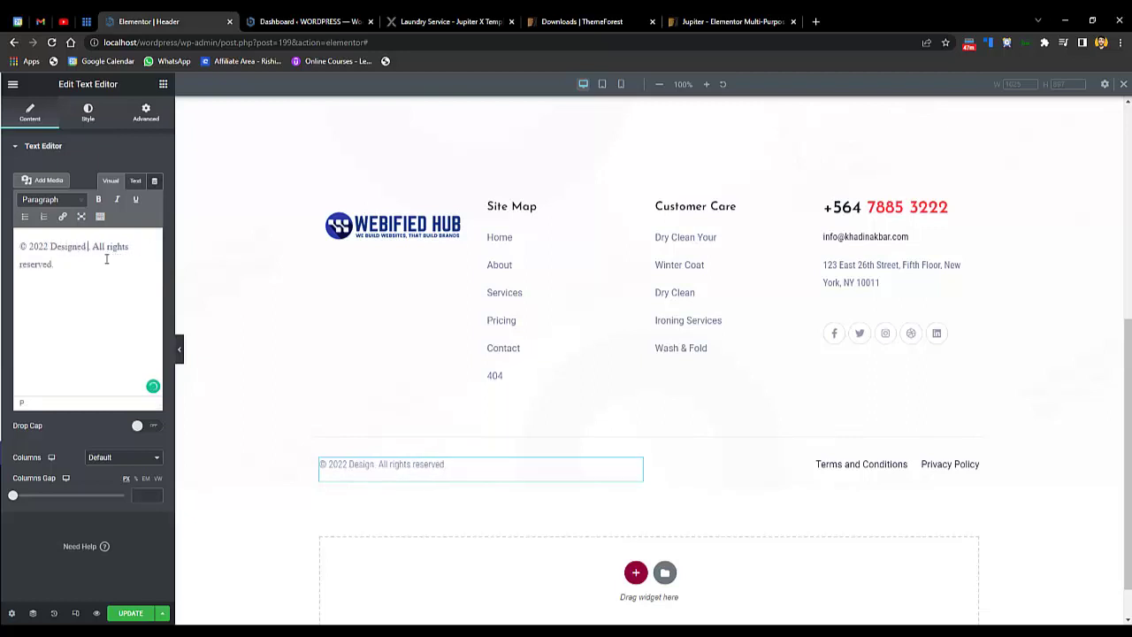
text( WEBIFIED H)
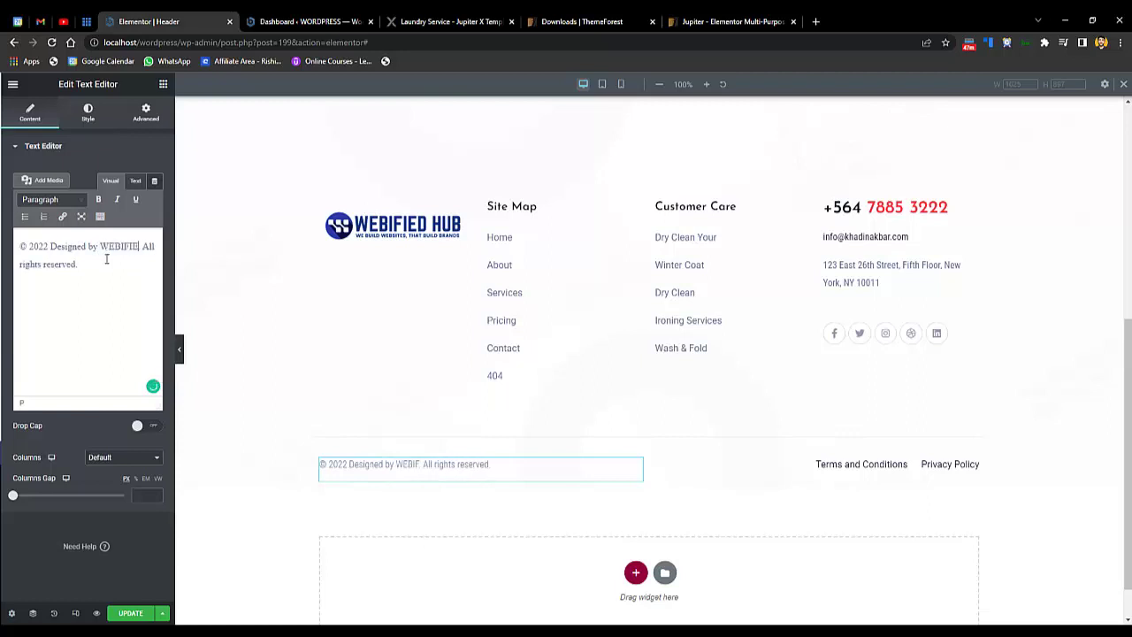
text(UB)
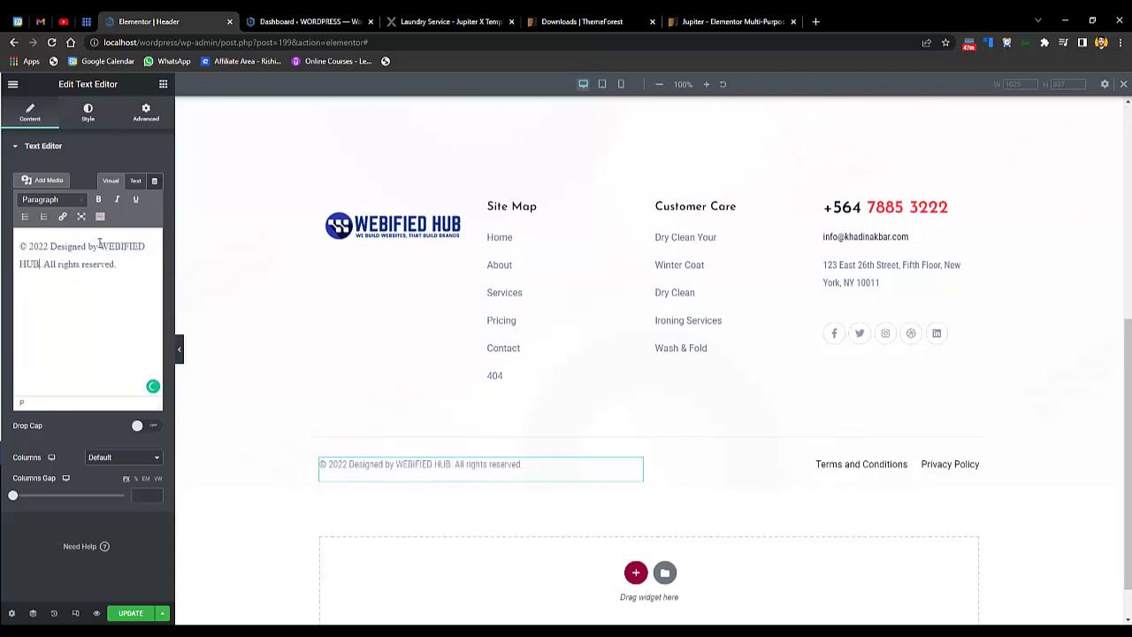
- Change 'Designed' to 'Powered' in the footer credit line
drag(100, 244, 35, 267)
click(100, 246)
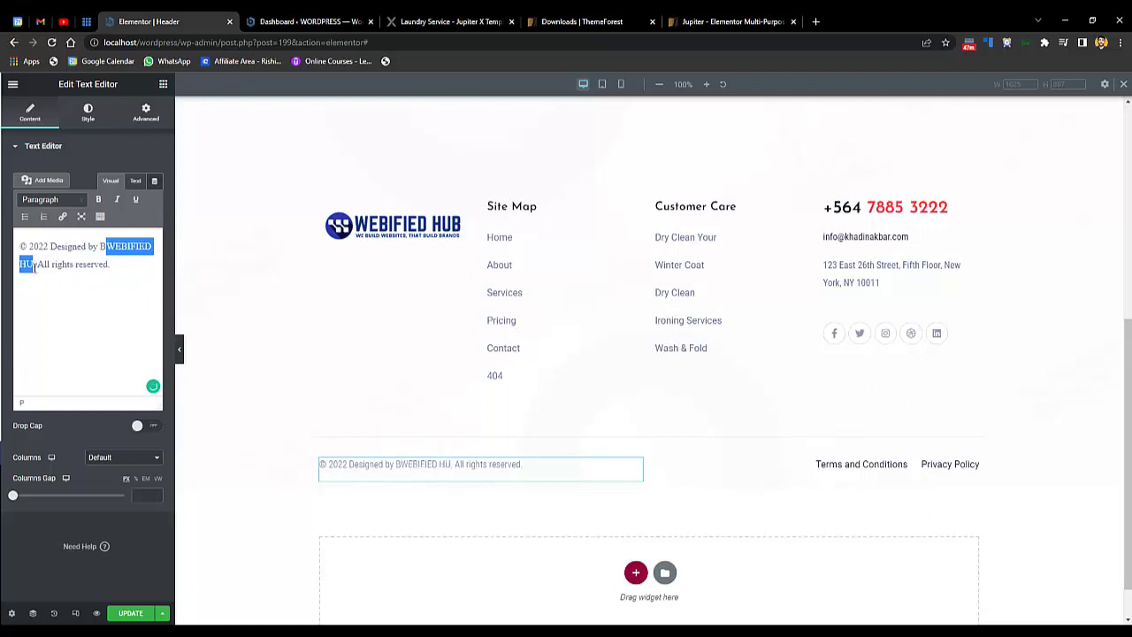
key(ctrl+z)
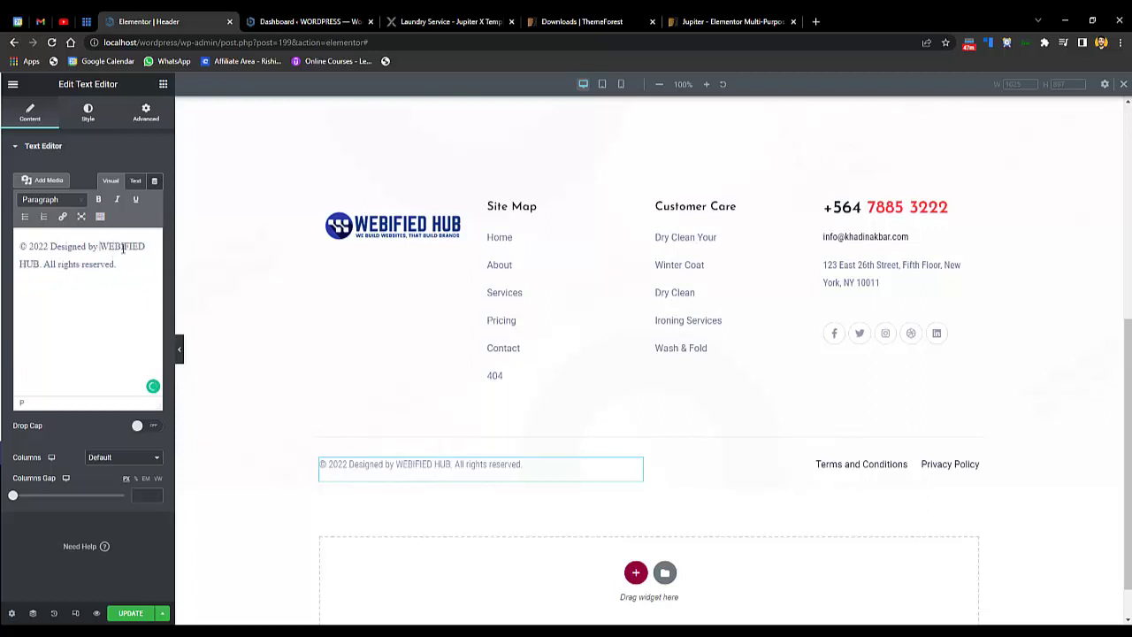
double_click(123, 247)
double_click(78, 247)
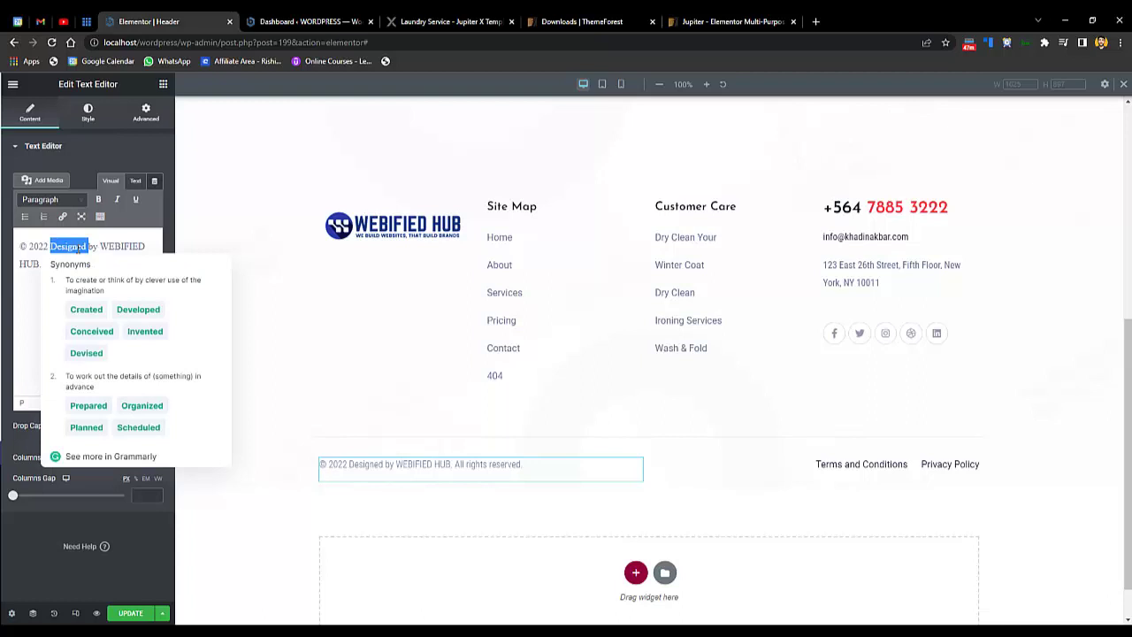
text(Powered)
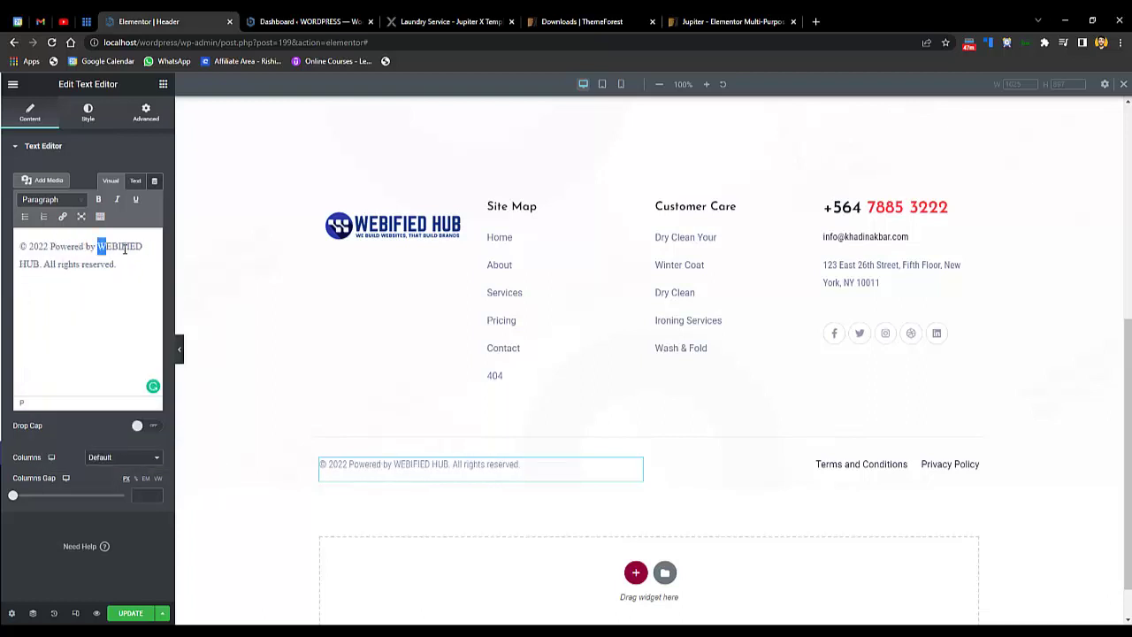
- Link the words WEBIFIED HUB to the webifiedhub.com website
drag(124, 248, 39, 265)
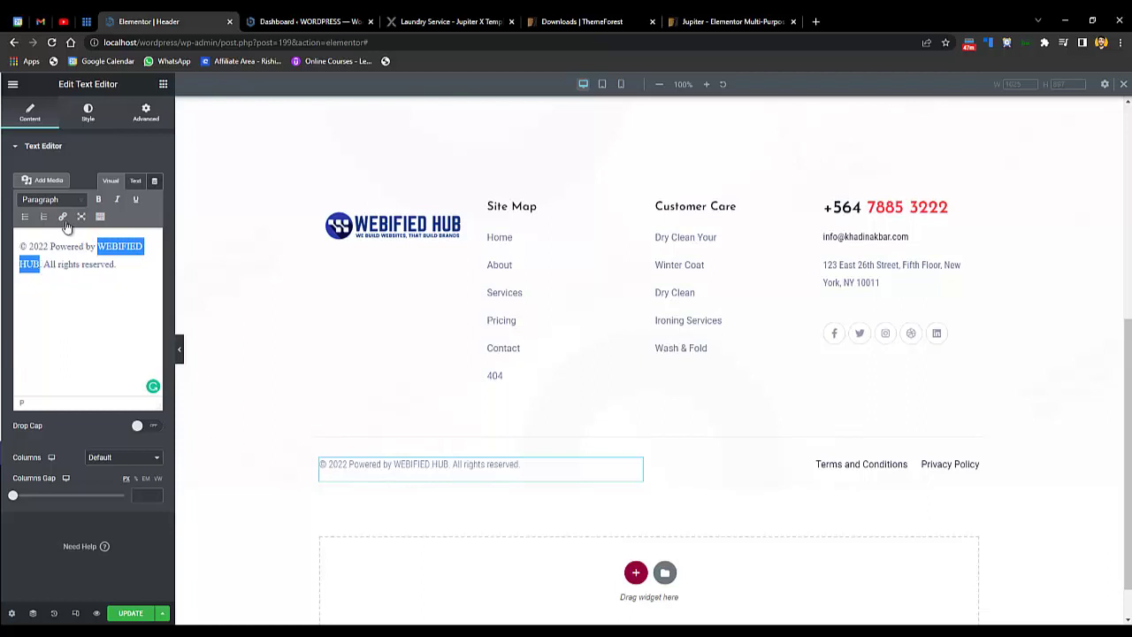
click(62, 217)
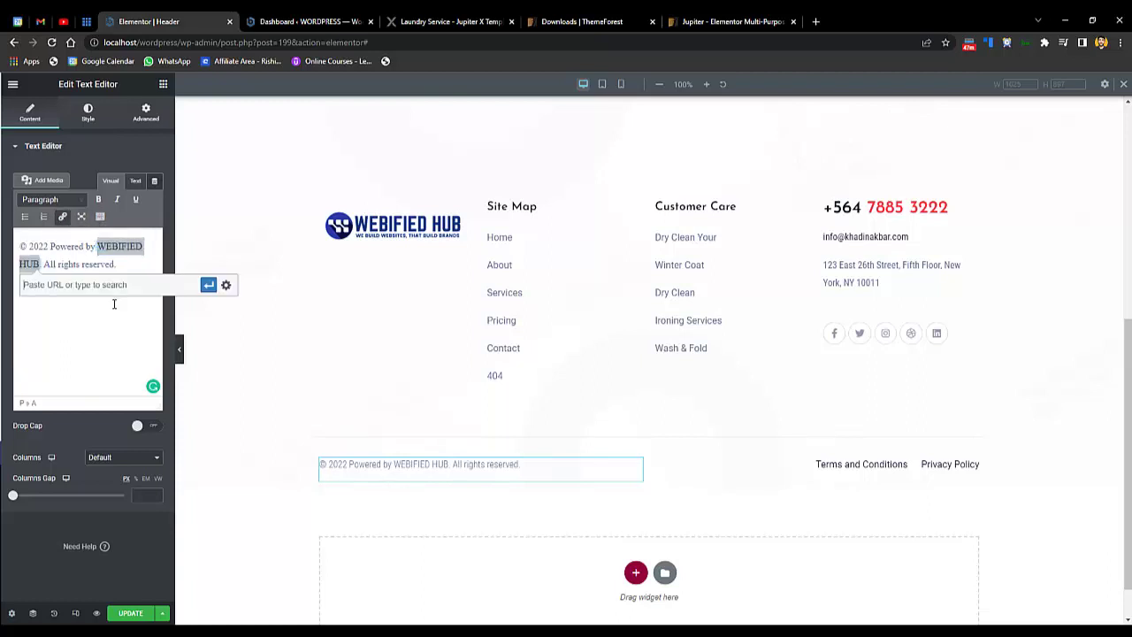
text(https://www.webifiedhub.com)
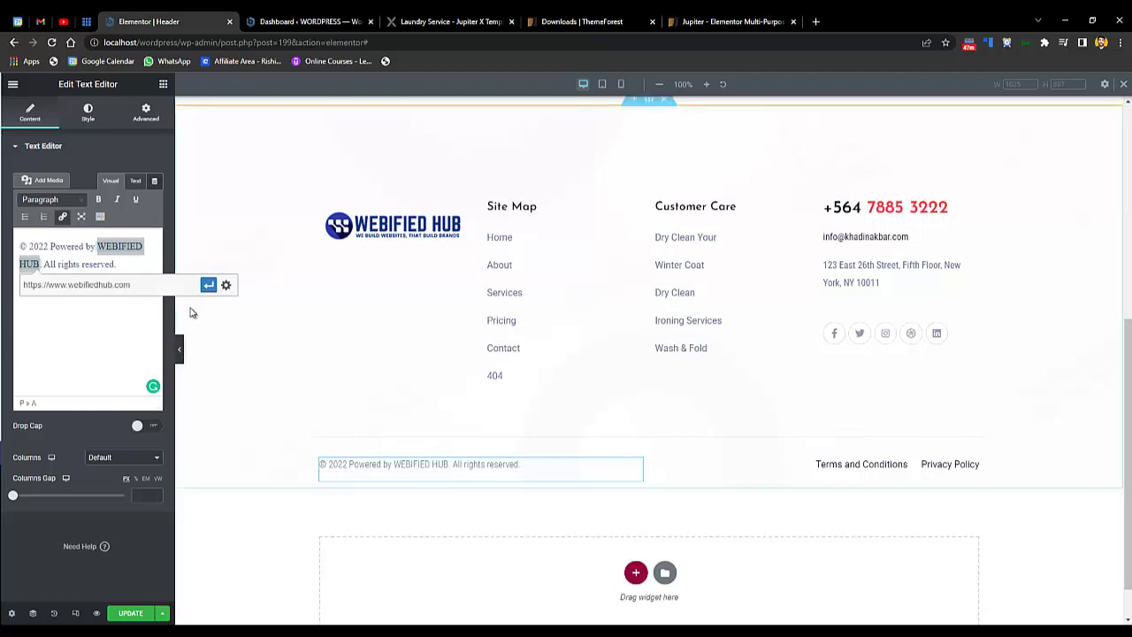
click(207, 283)
click(123, 377)
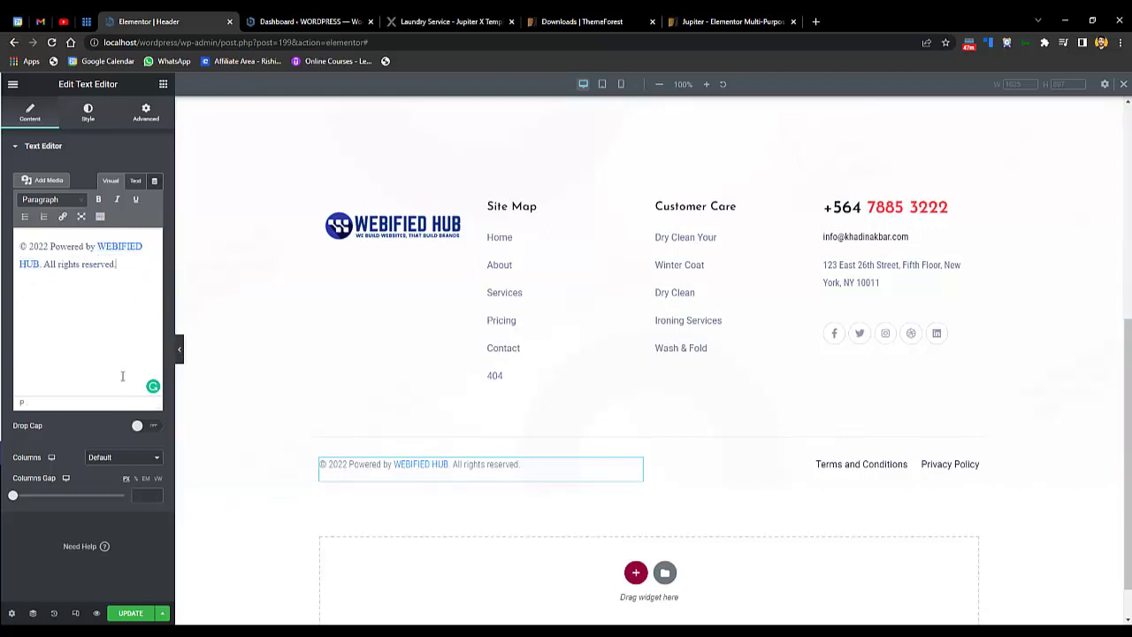
- Expand the footer's Terms and Conditions item settings, then go to the WordPress dashboard
click(892, 462)
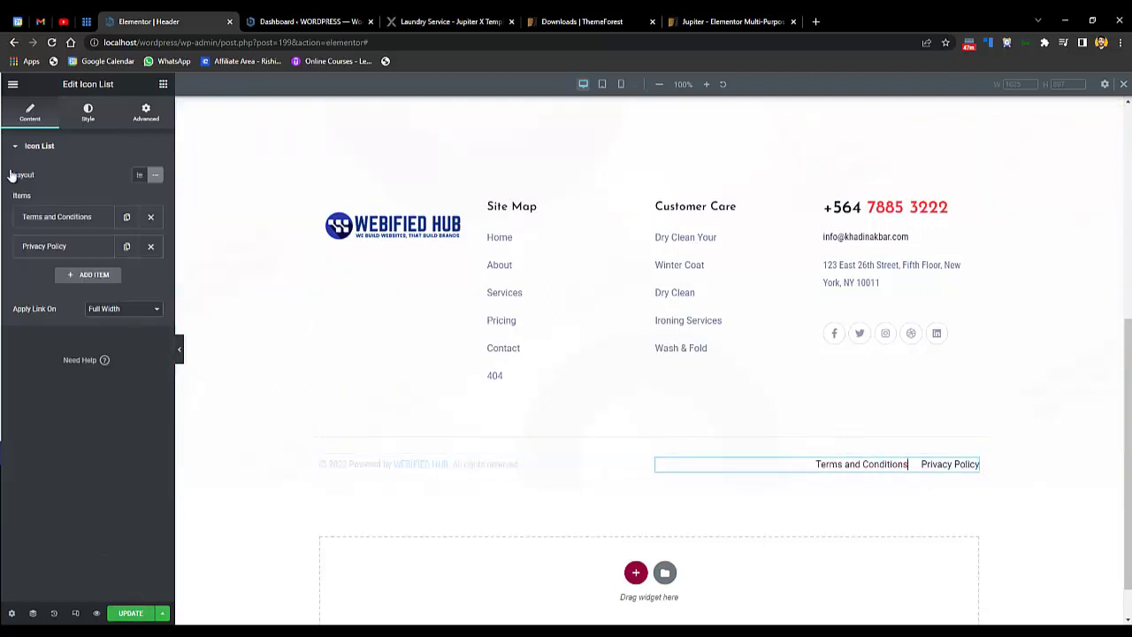
click(87, 216)
click(86, 216)
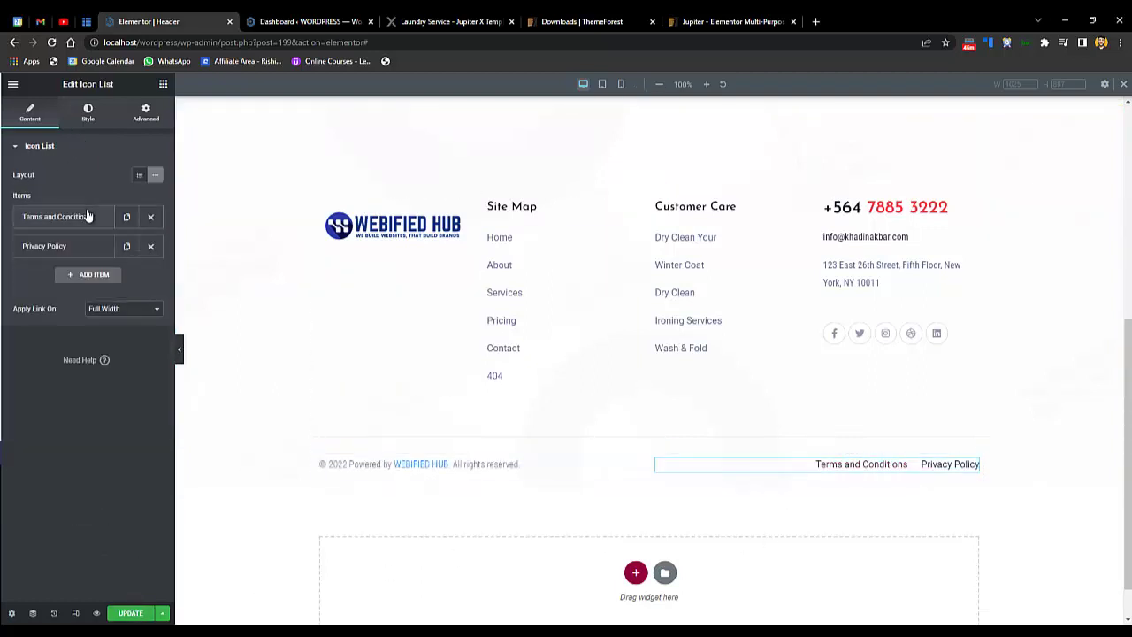
click(58, 215)
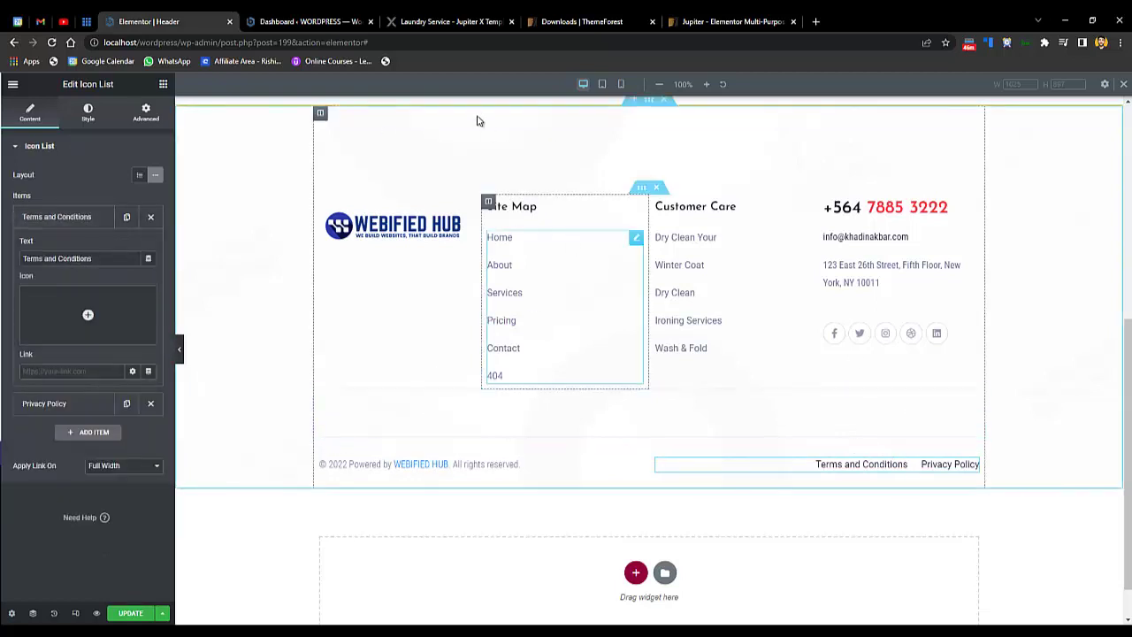
click(312, 21)
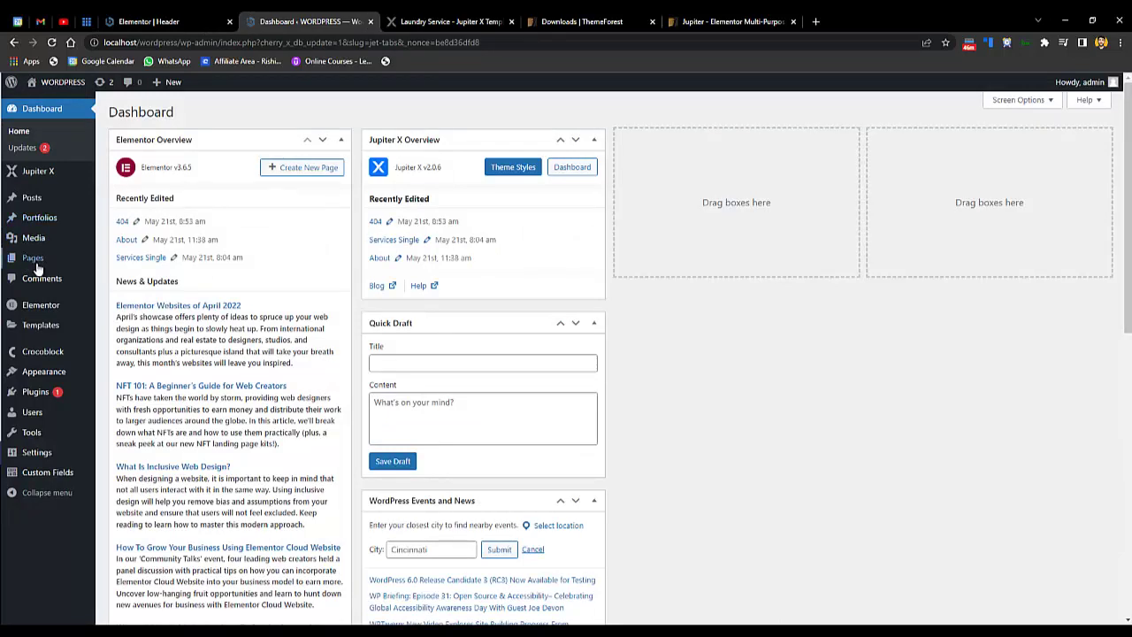
- Show Pages > All Pages in WordPress and start a new page with Add New
mouse_move(33, 257)
click(122, 262)
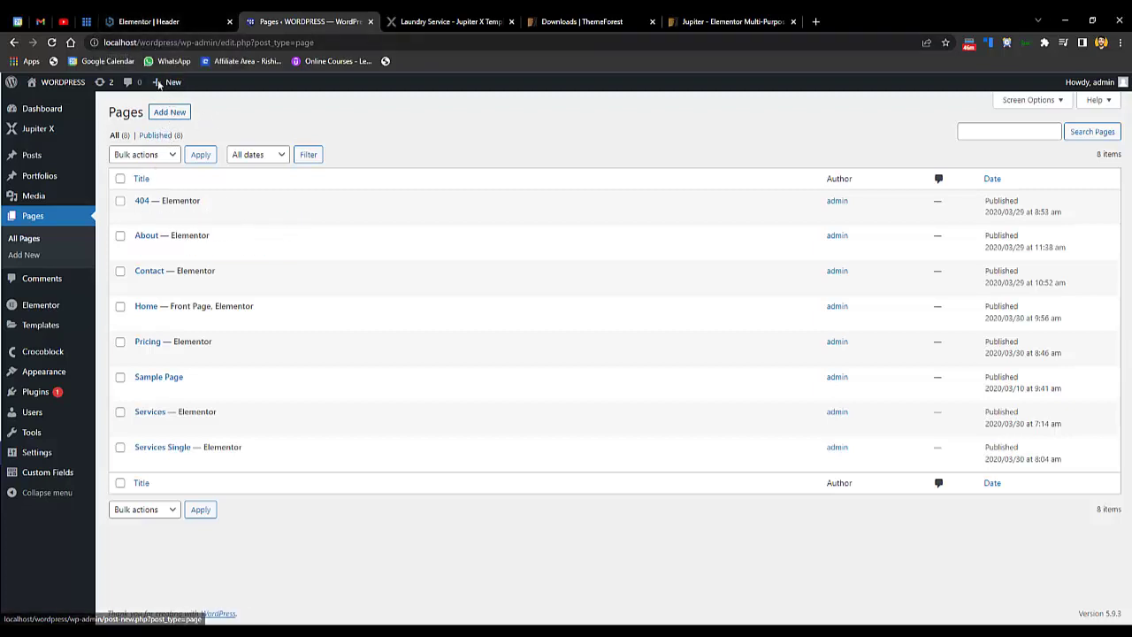
click(150, 22)
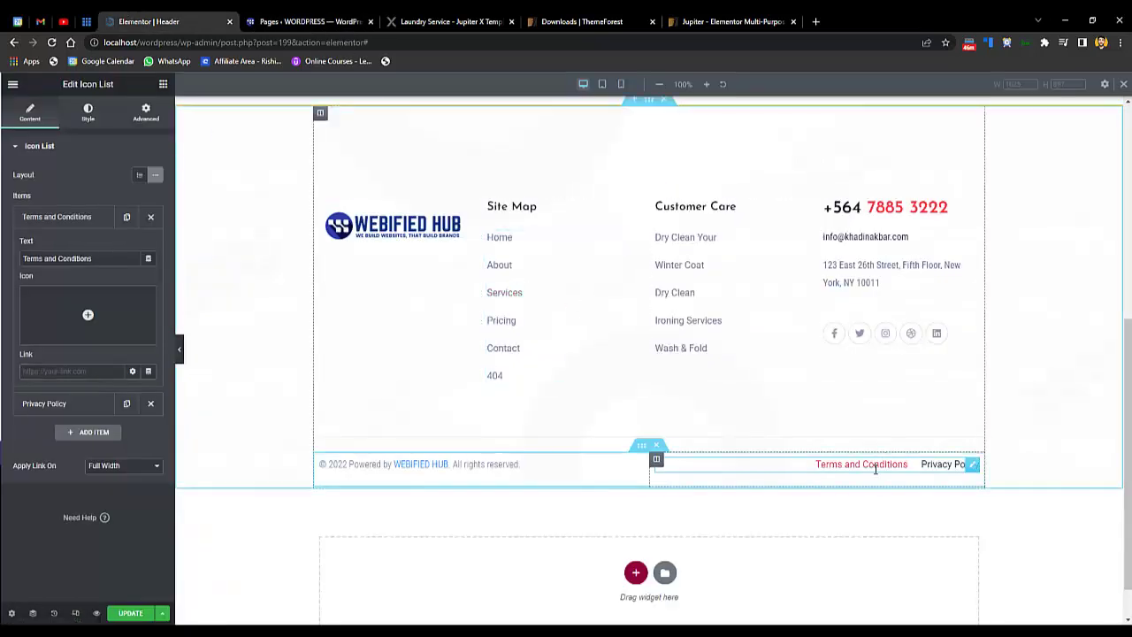
double_click(875, 466)
key(ctrl+Tab)
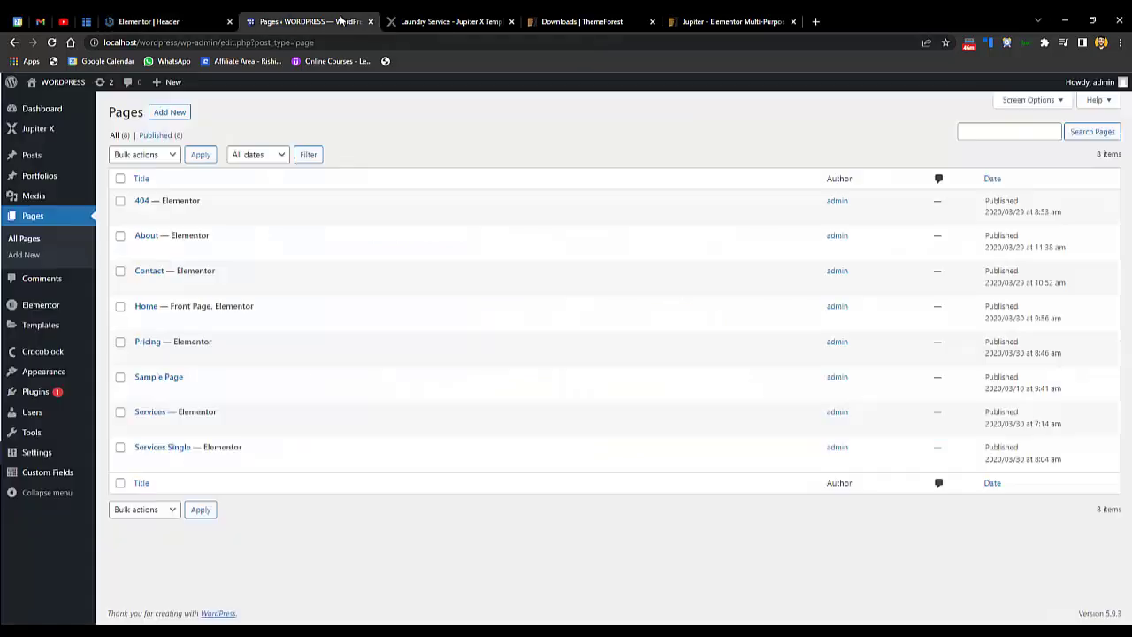
click(167, 113)
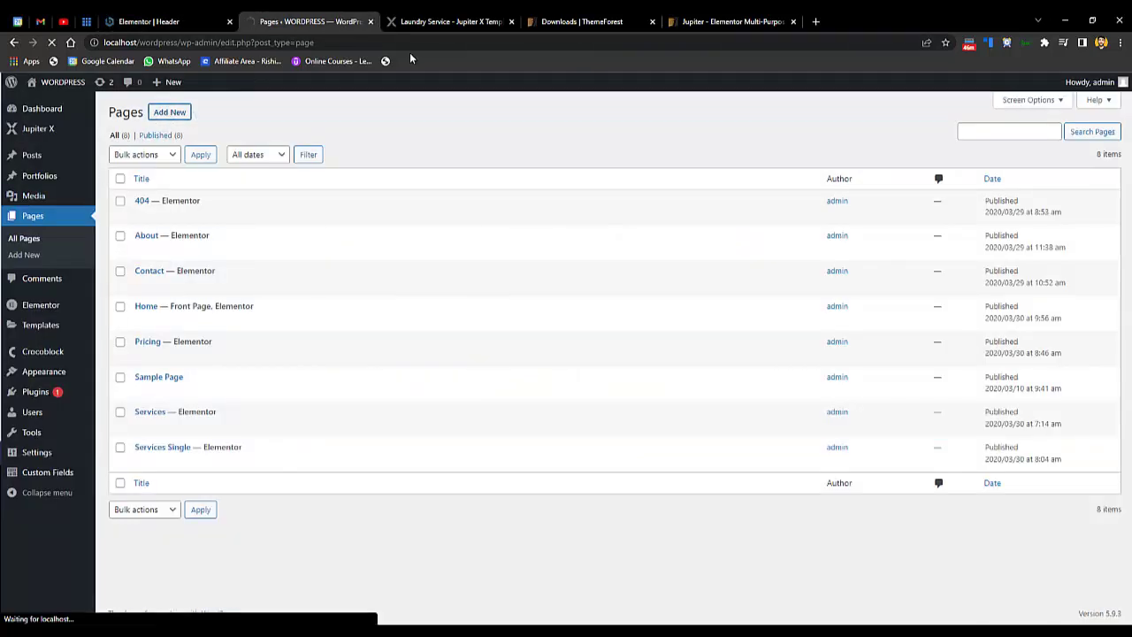
- Search 'privacy policy generator' in a new tab and open privacypolicygenerator.info
click(815, 21)
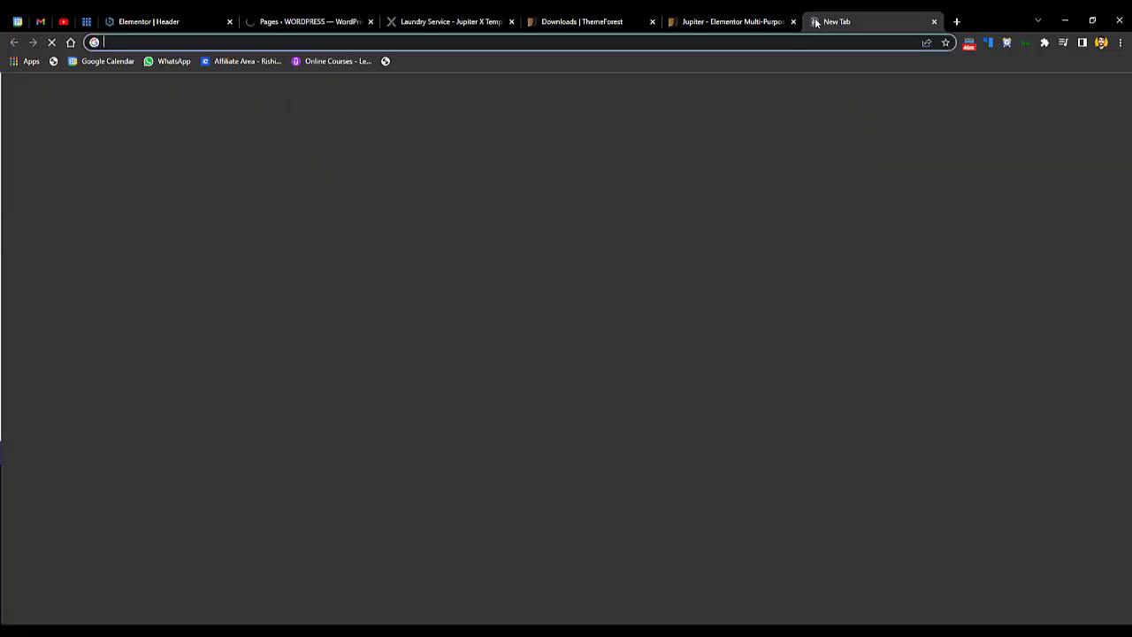
text(privacy )
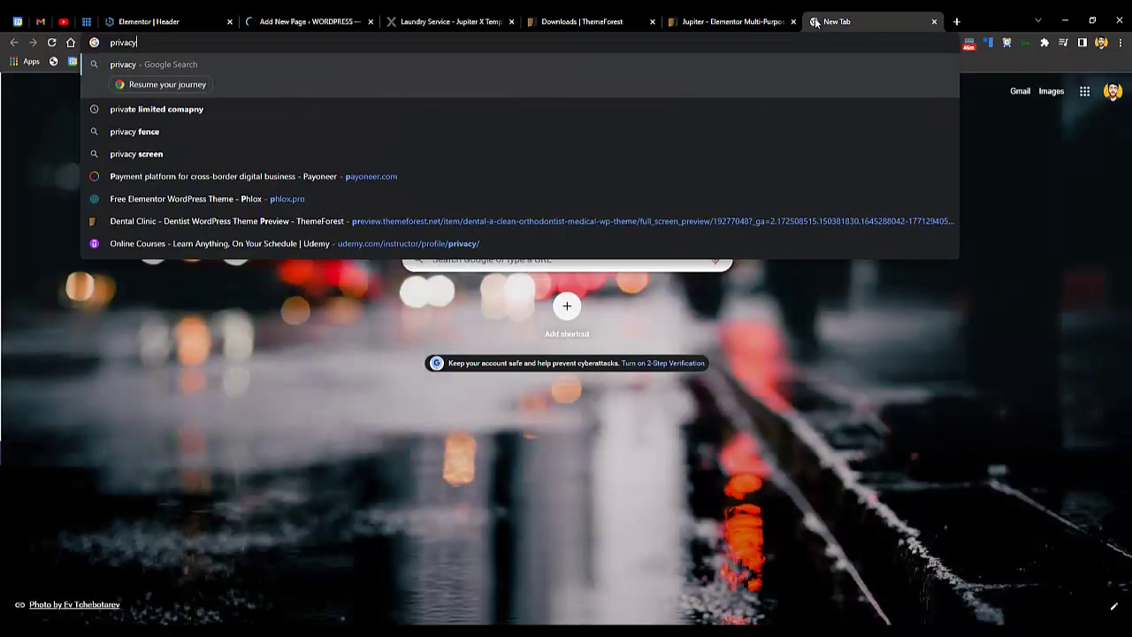
text(policy)
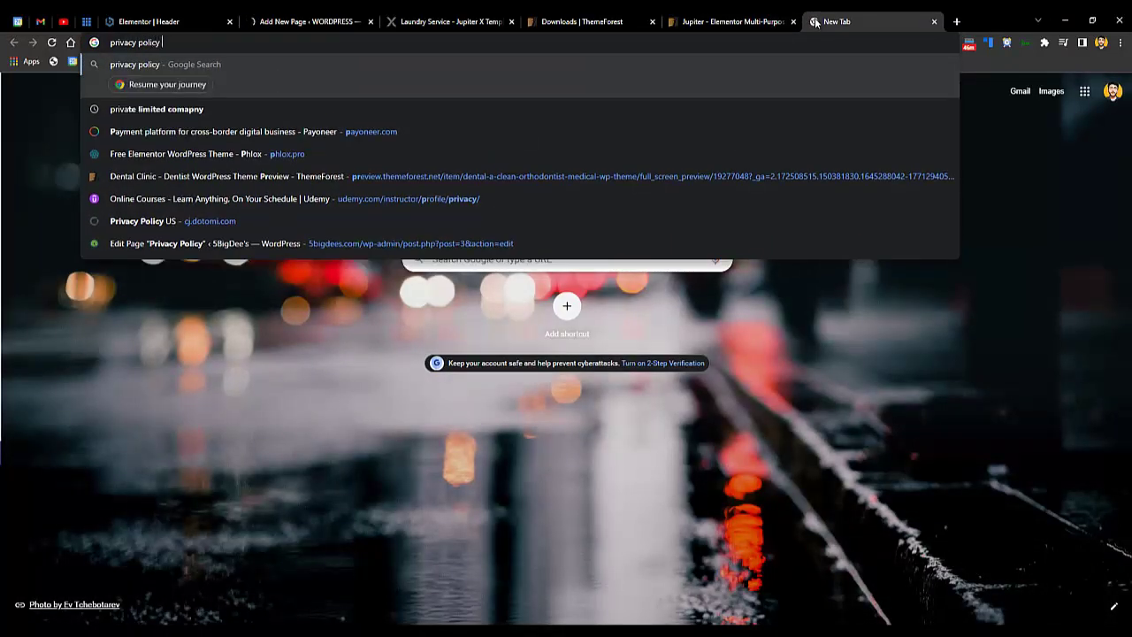
text( generator)
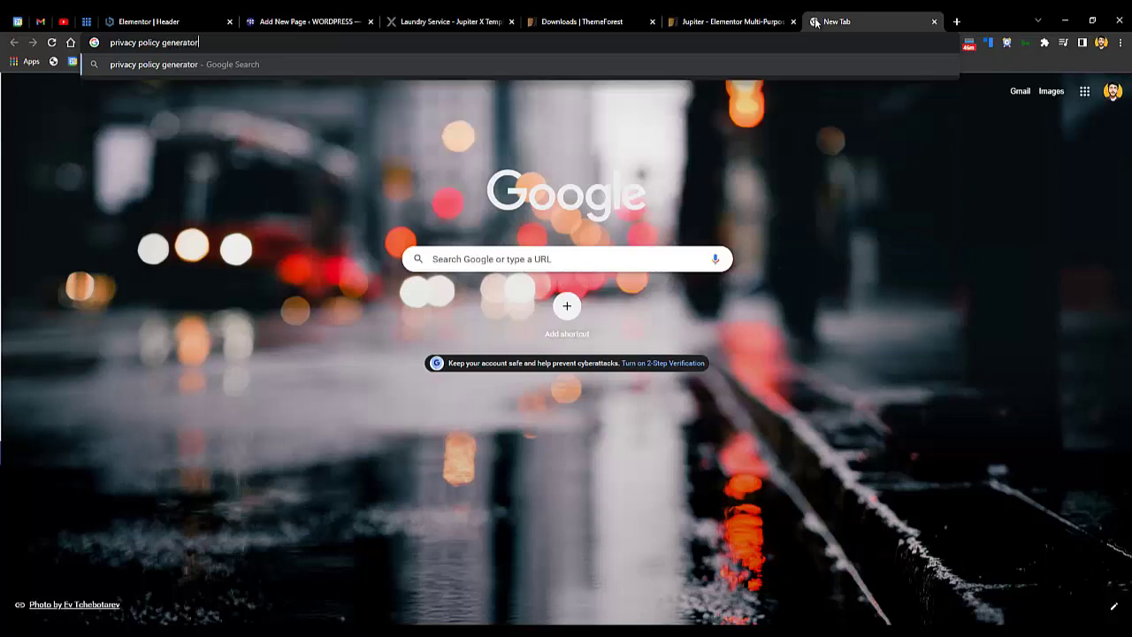
key(Return)
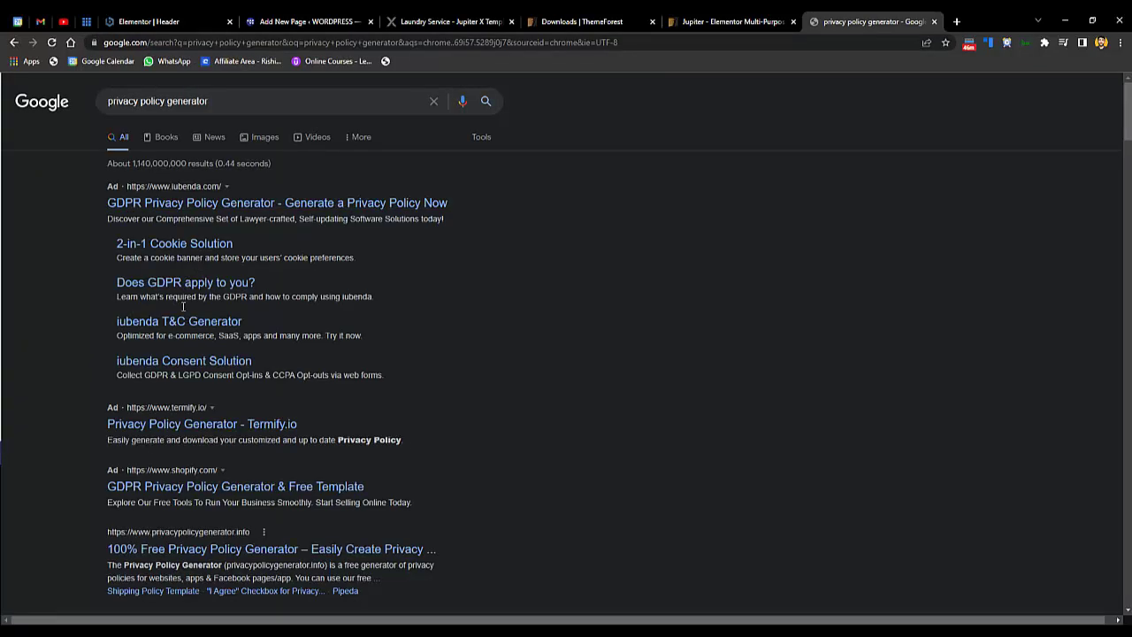
click(211, 549)
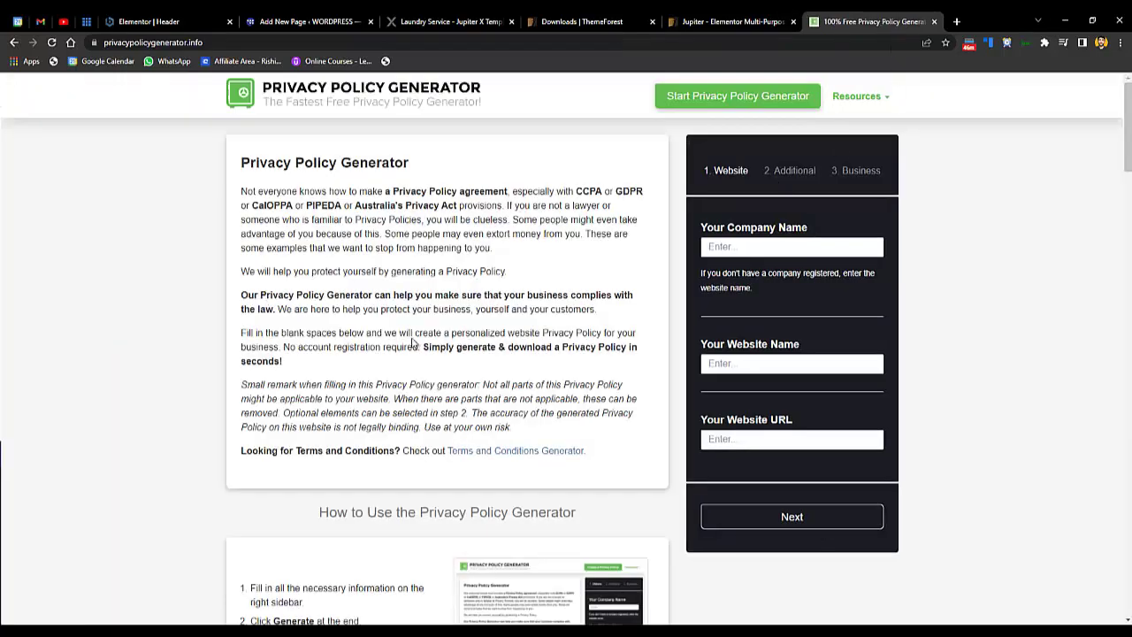
scroll(566, 354, down, 4)
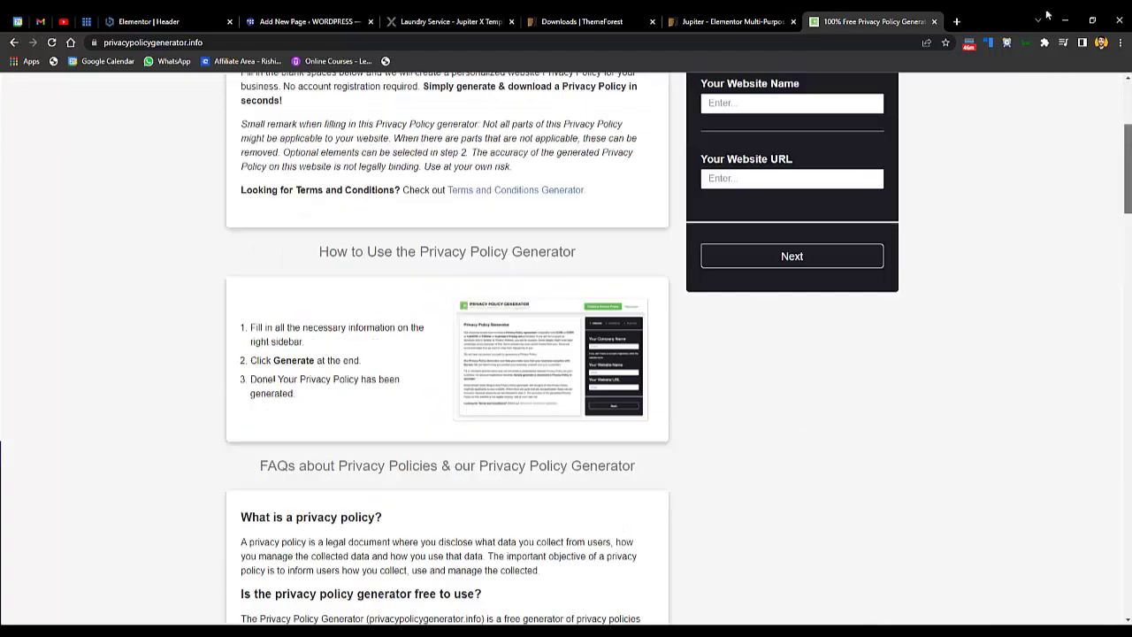
- Dismiss the block editor welcome dialog and title the new page 'Privacy Policy'
click(451, 22)
click(292, 16)
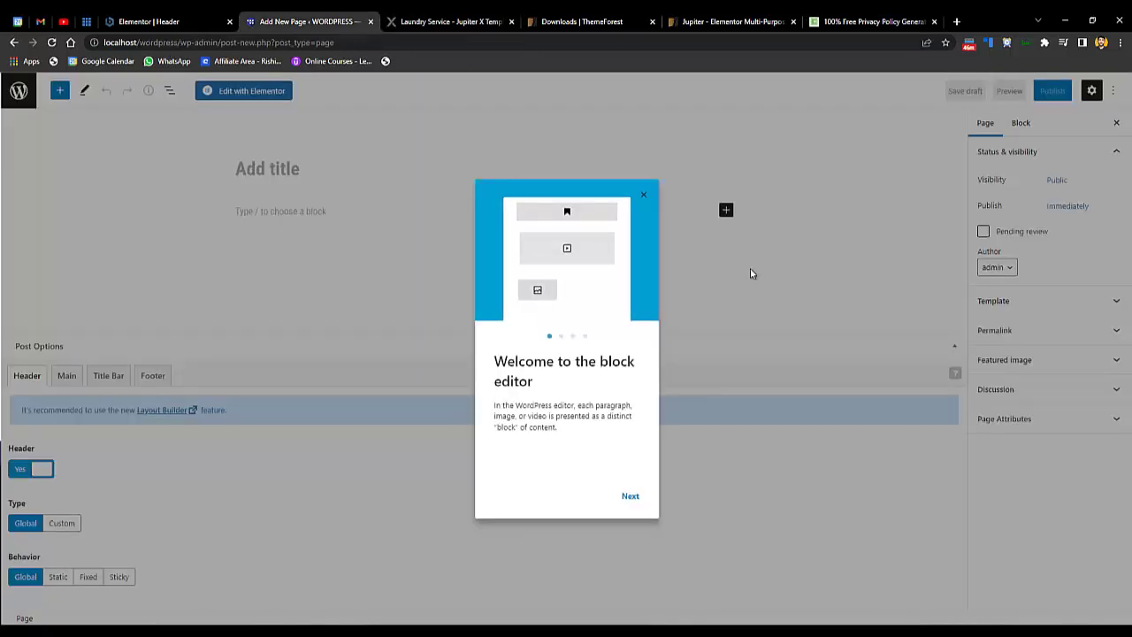
click(644, 193)
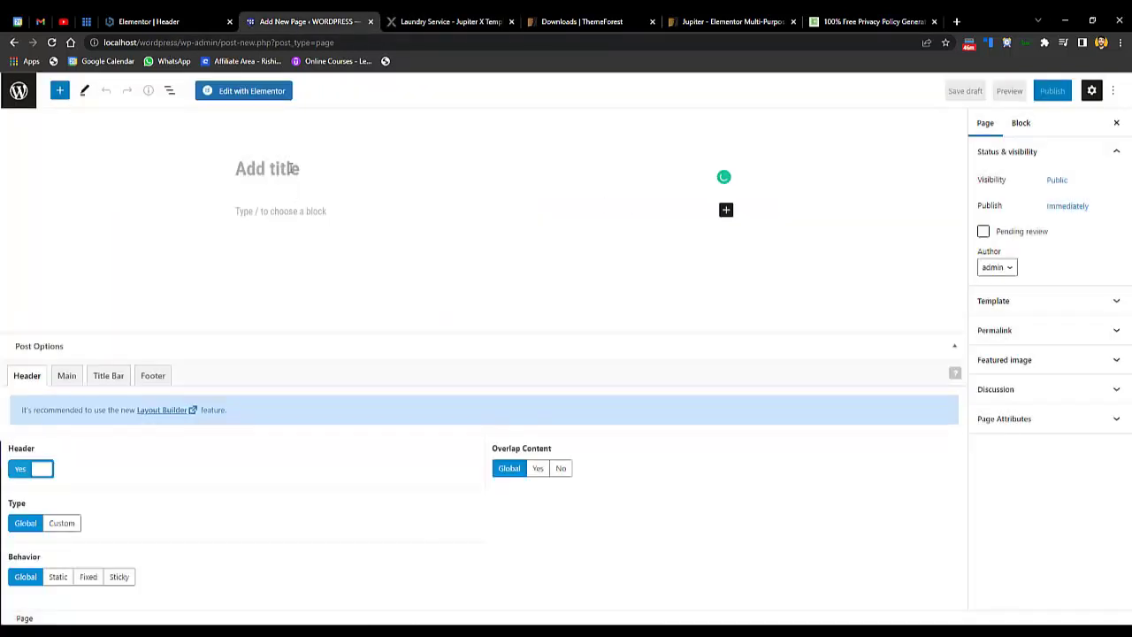
text(Privacy)
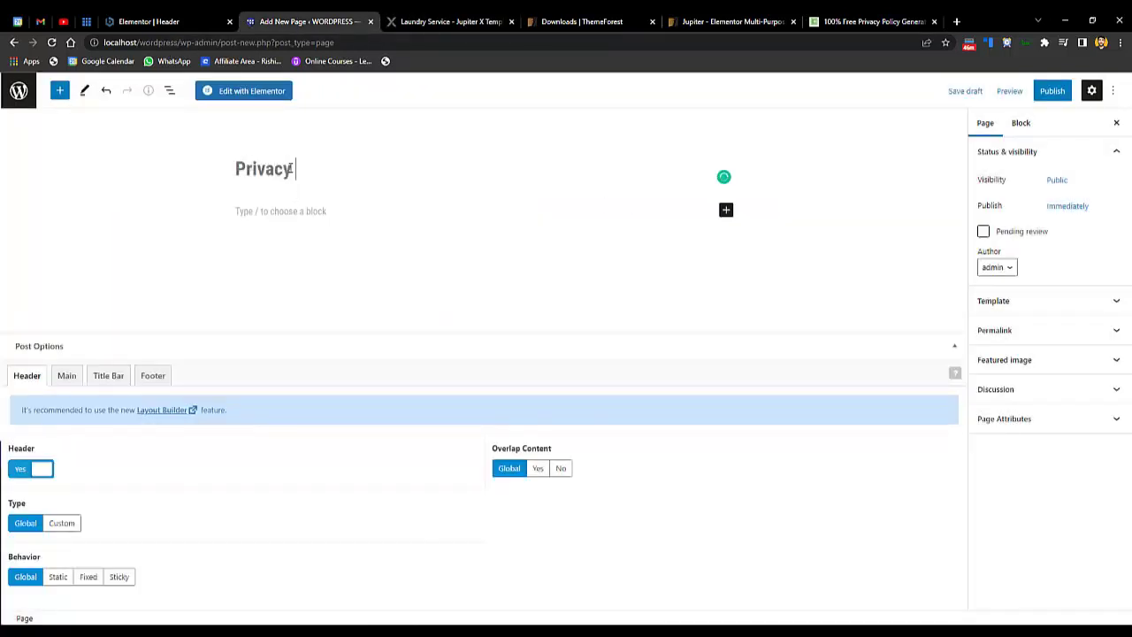
text( Policy)
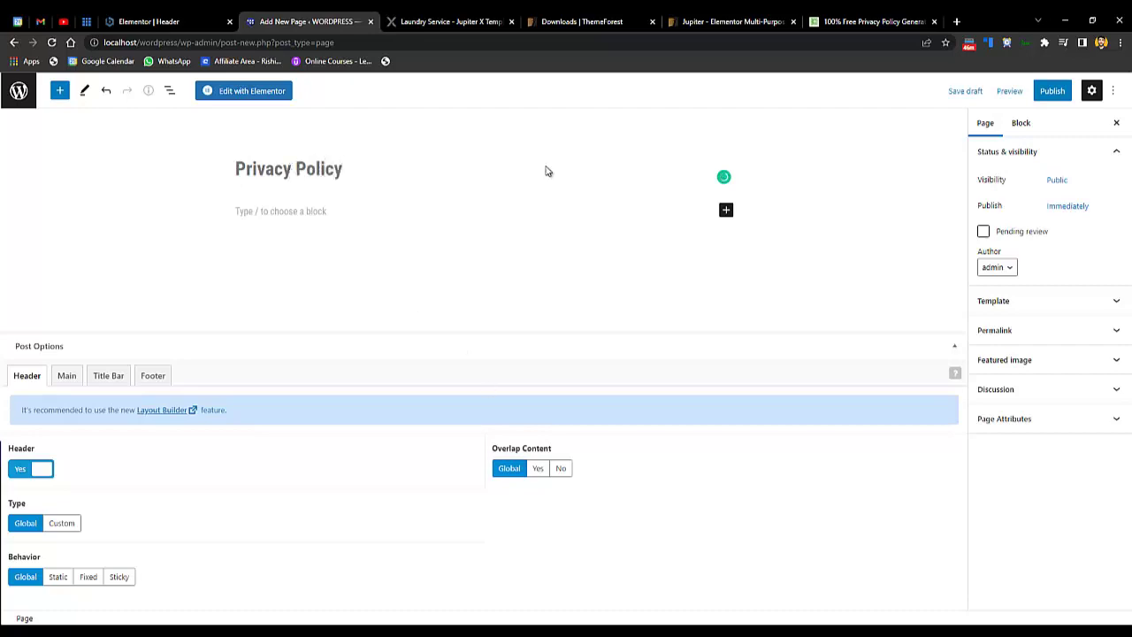
click(862, 20)
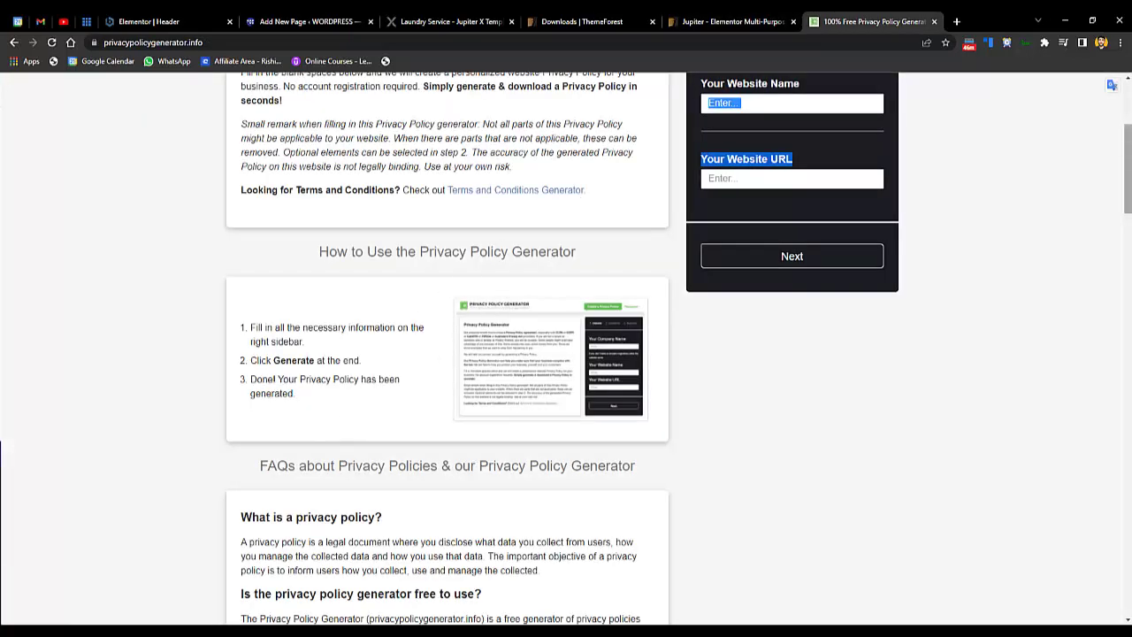
scroll(425, 329, up, 3)
click(292, 22)
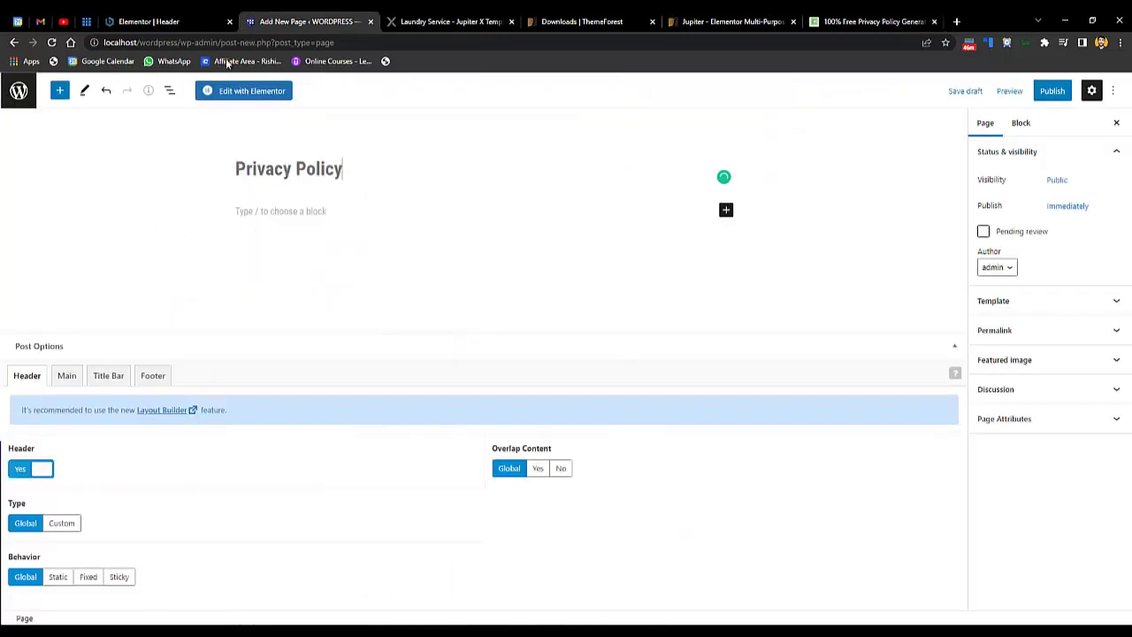
- Publish the Privacy Policy page and view it live
click(1049, 91)
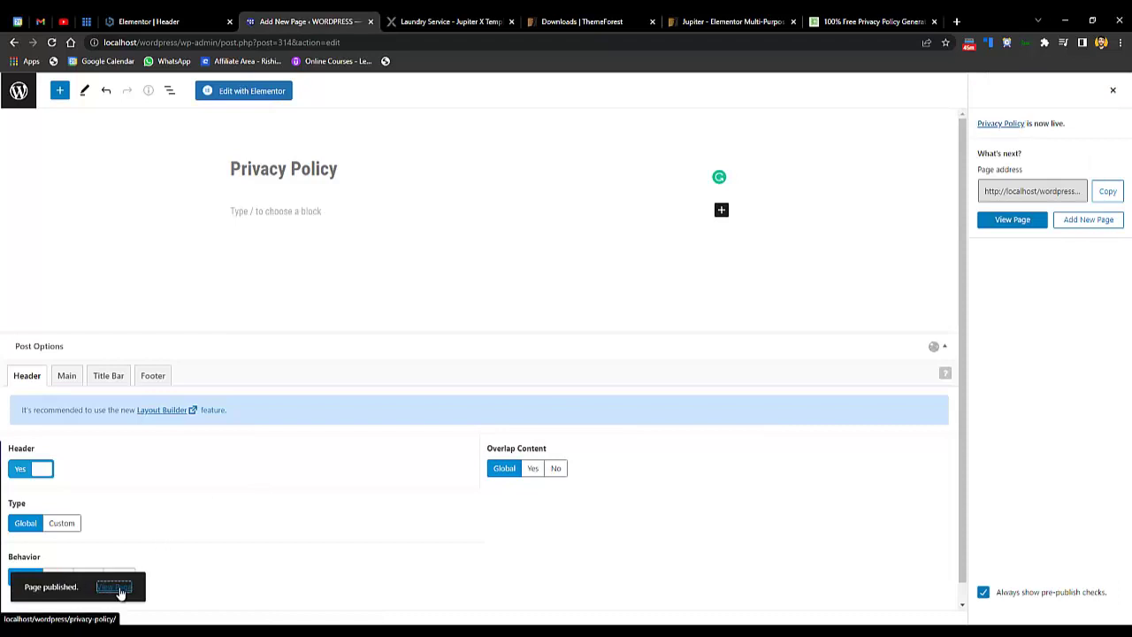
click(114, 589)
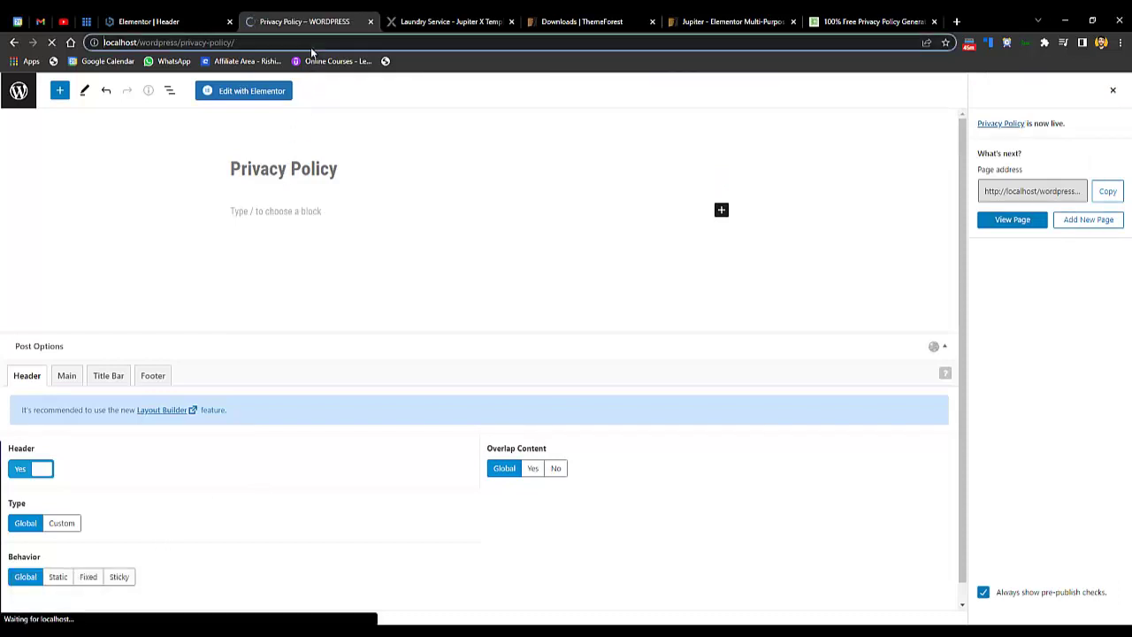
right_click(309, 45)
key(ctrl+c)
- Paste the privacy-policy page URL into the footer Privacy Policy item's Link field
click(360, 129)
click(166, 15)
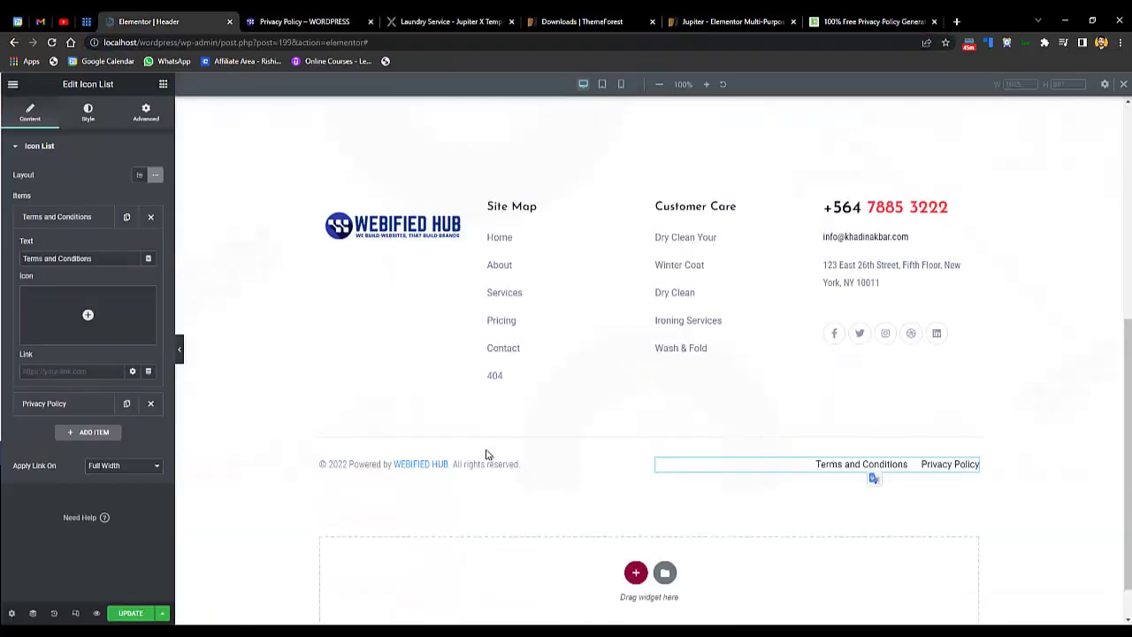
click(57, 222)
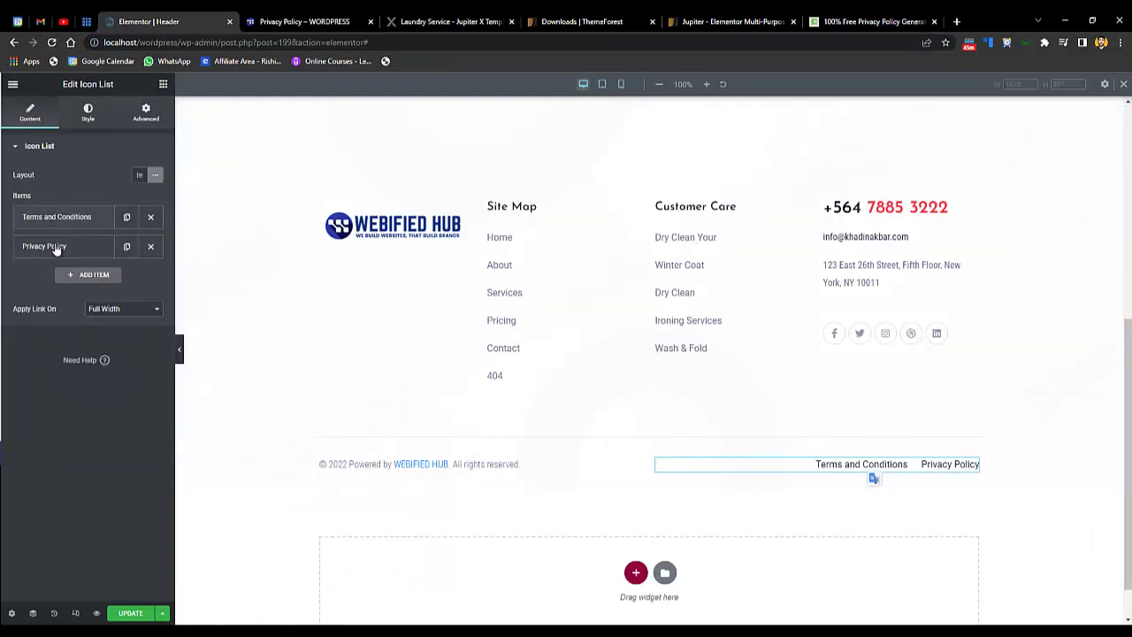
click(56, 246)
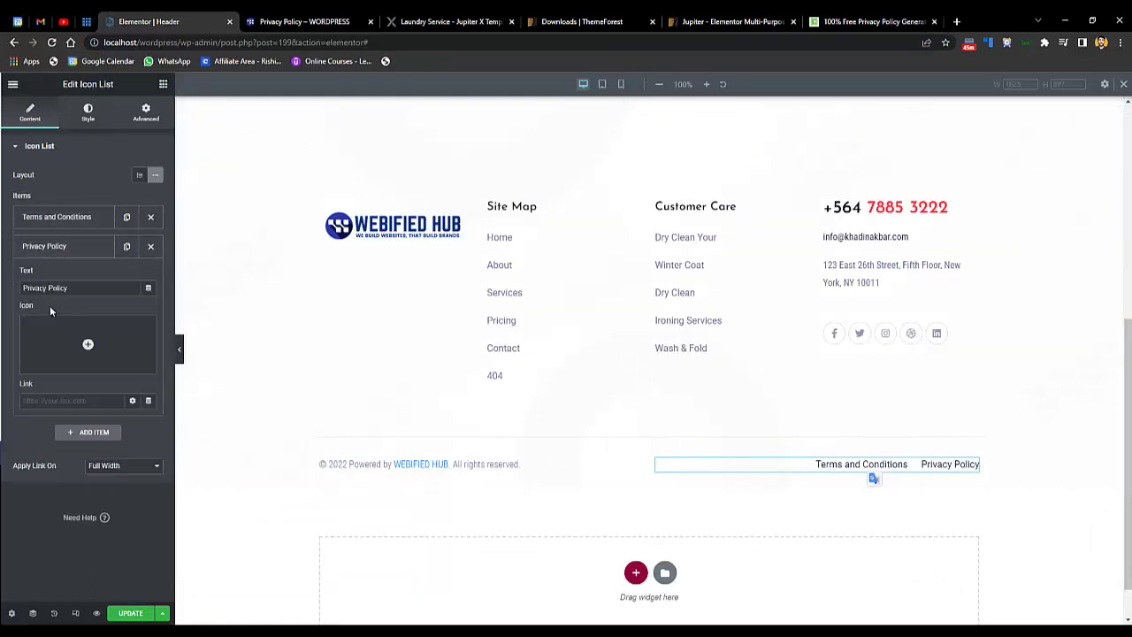
right_click(49, 402)
key(ctrl+shift+i)
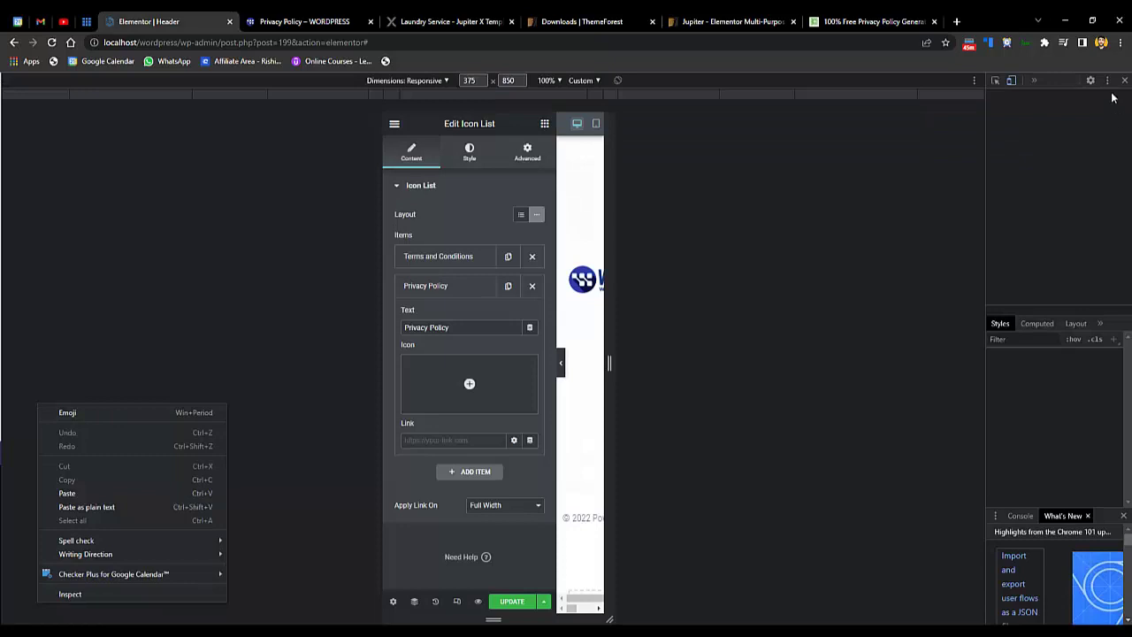
click(1125, 81)
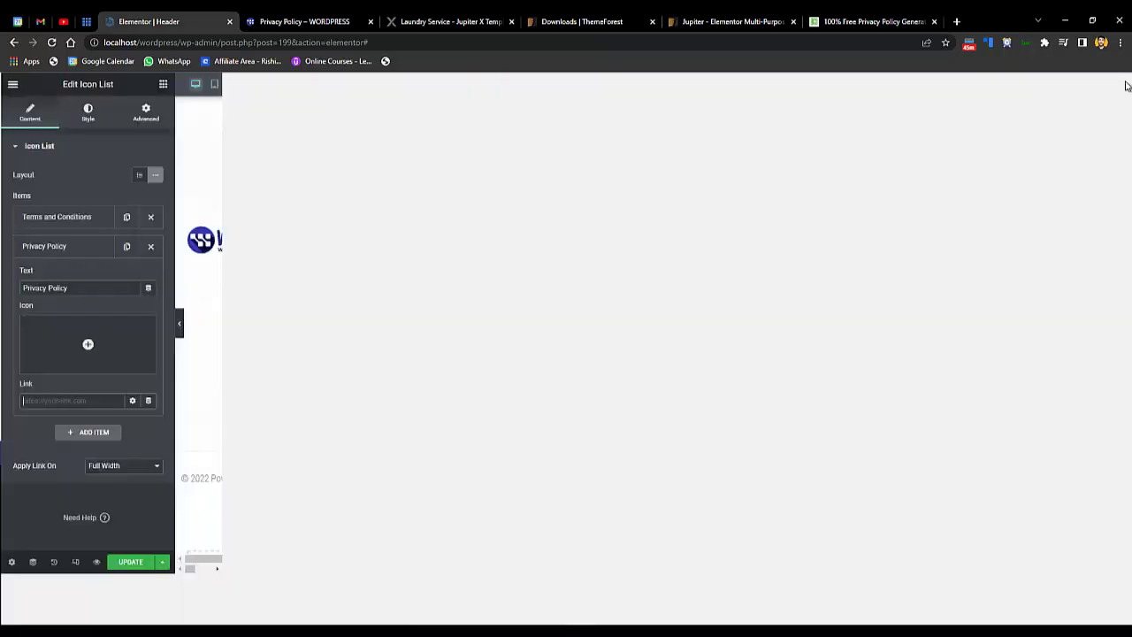
right_click(60, 406)
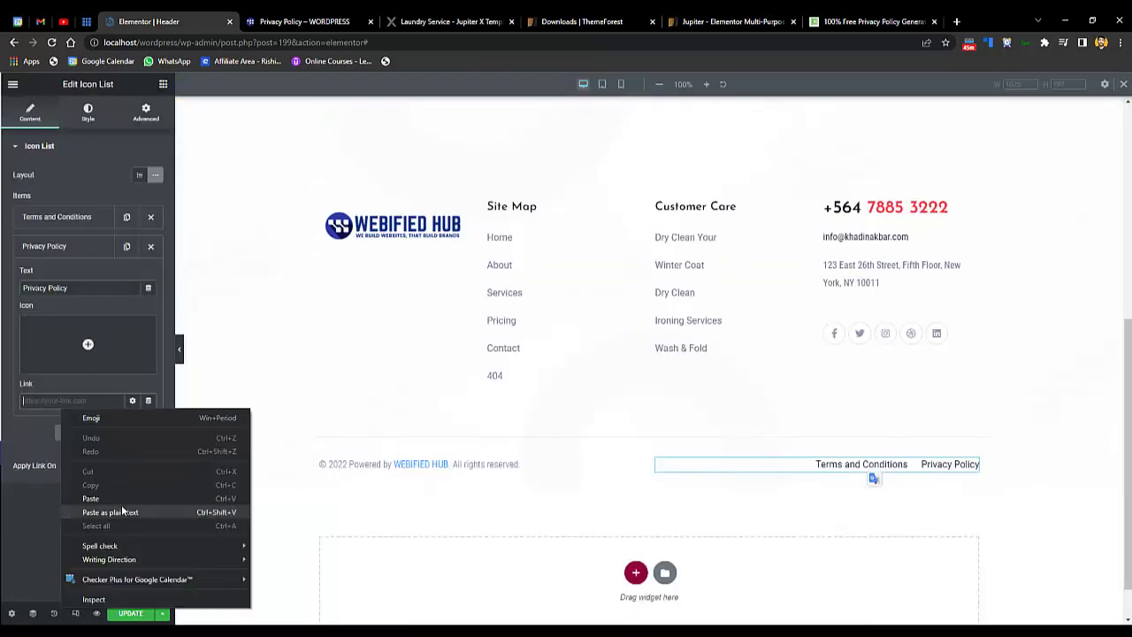
click(122, 512)
click(876, 22)
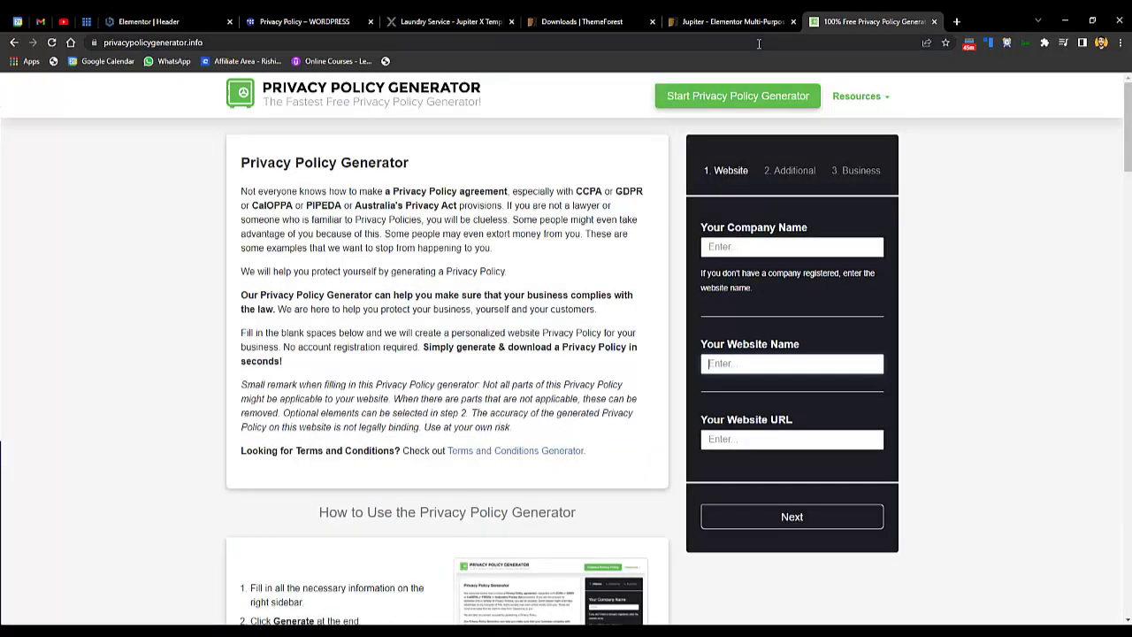
- Search Google for 'terms and conditions generator free', correcting the initial 'tocs' query
click(759, 42)
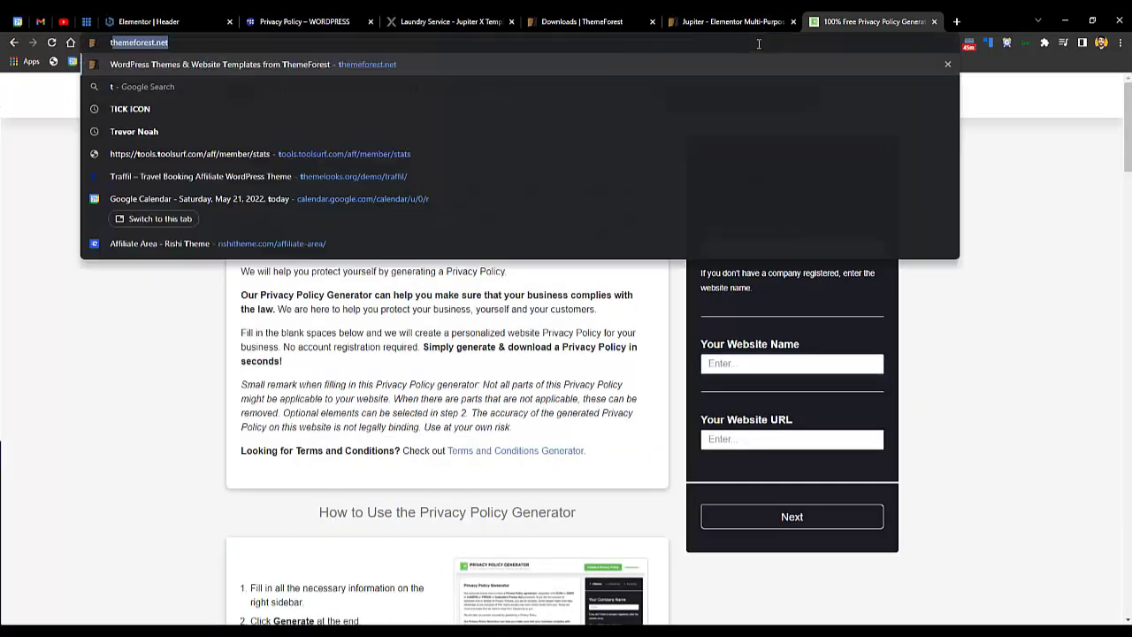
text(tocs g)
text(ener)
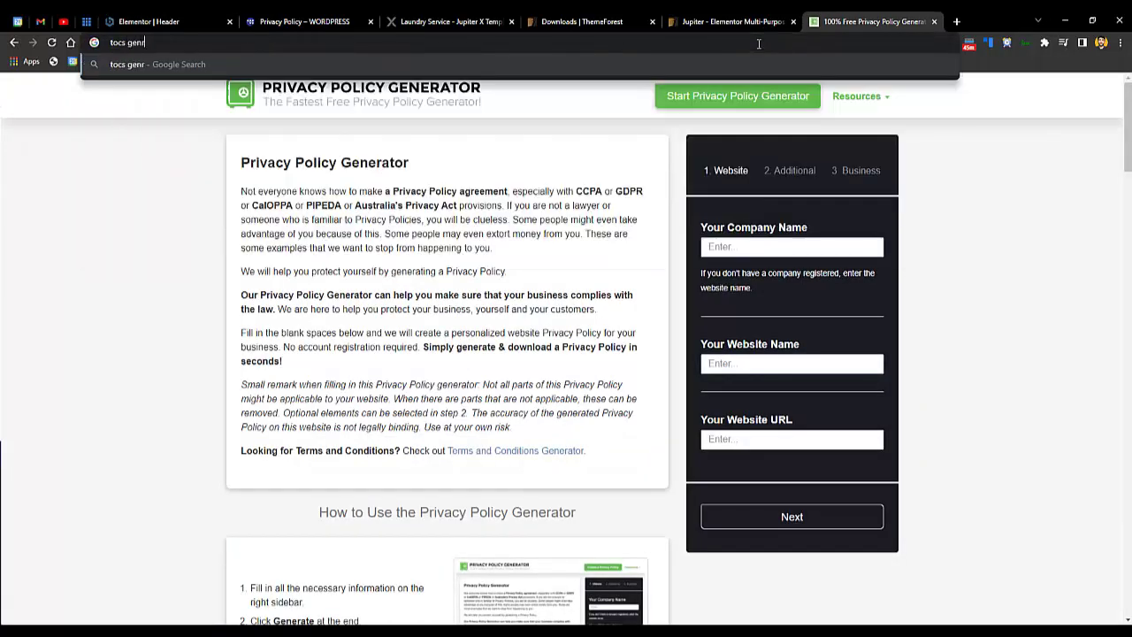
text(ator free)
key(Return)
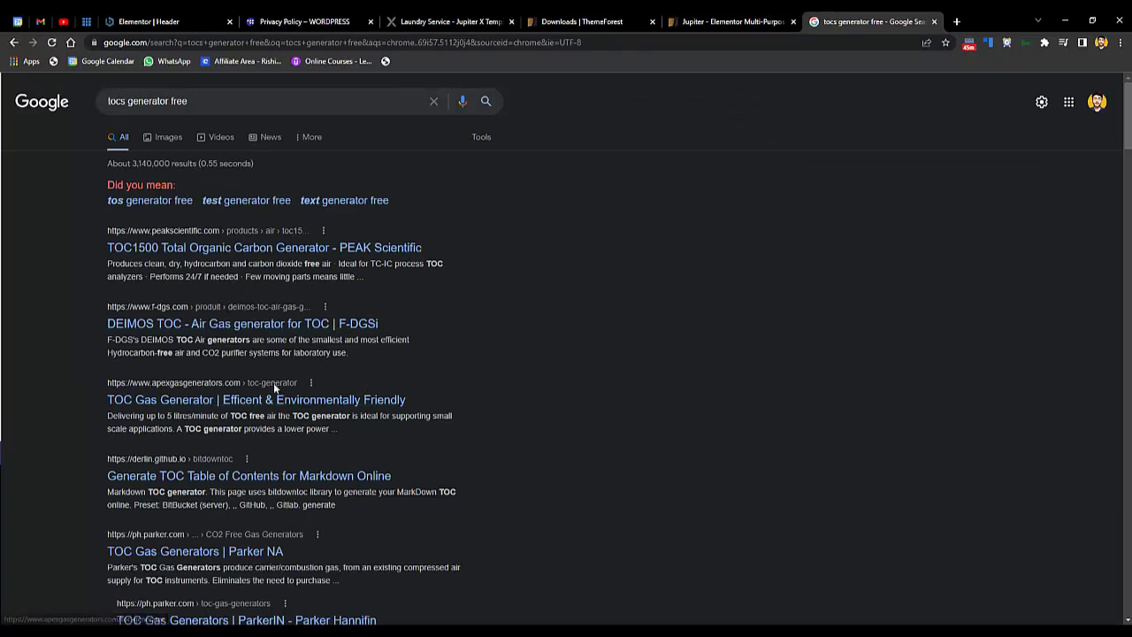
double_click(110, 99)
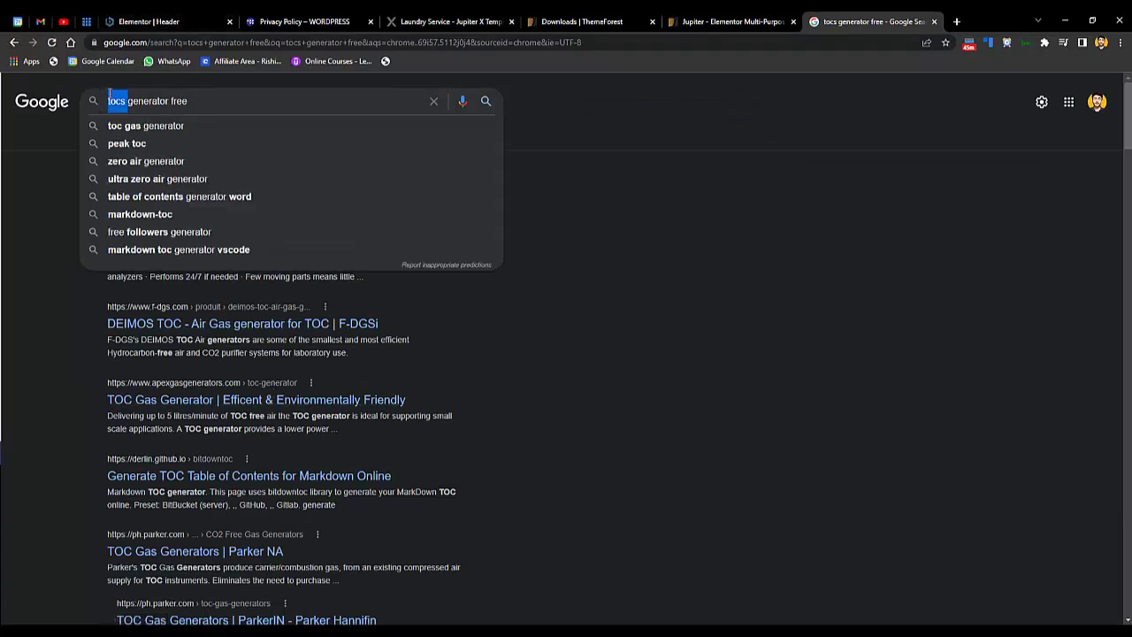
text(terms and )
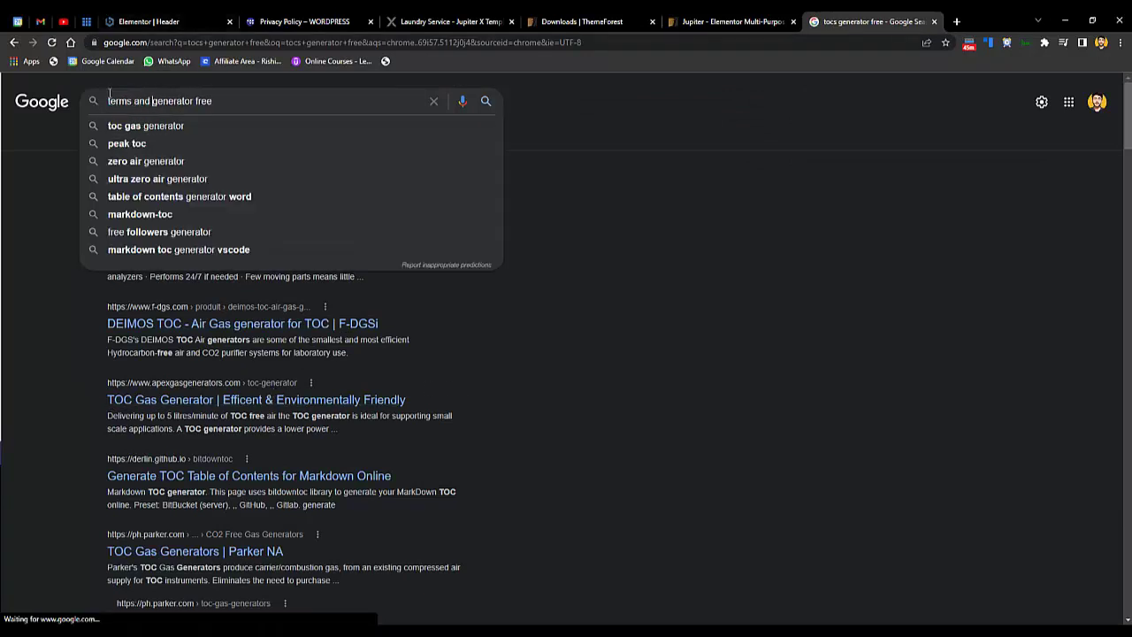
text(cond)
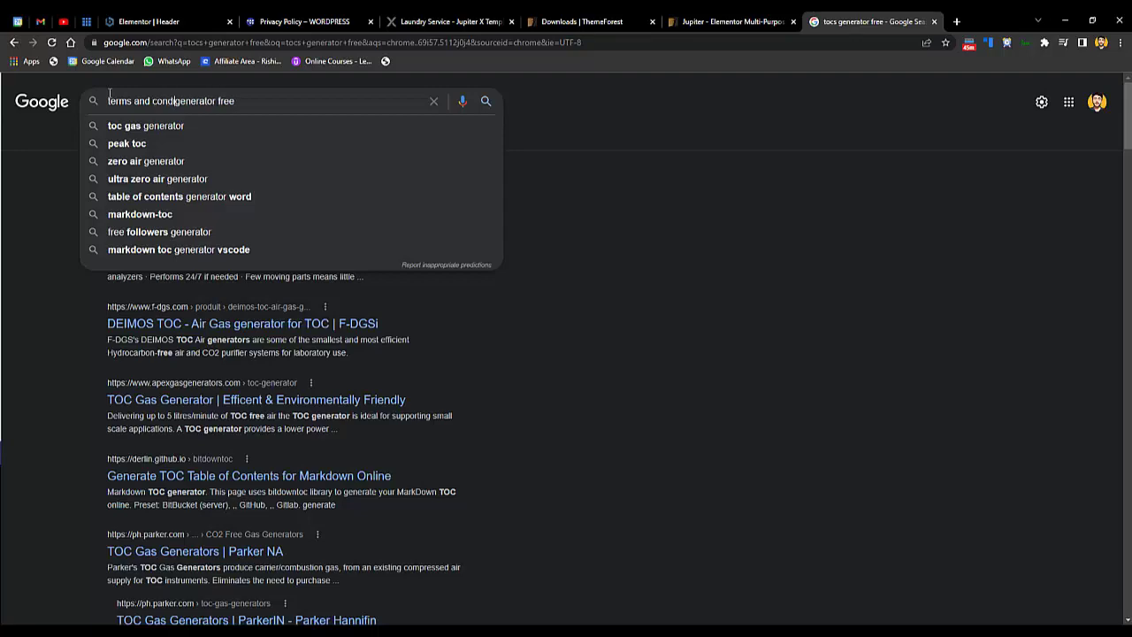
text(itions)
key(Return)
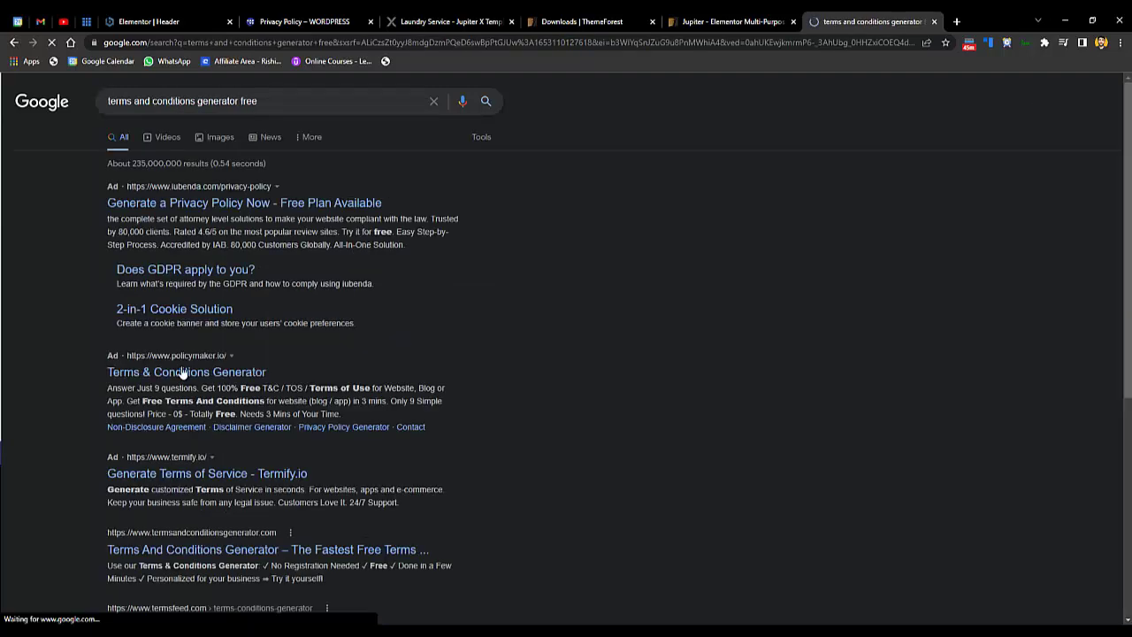
click(186, 18)
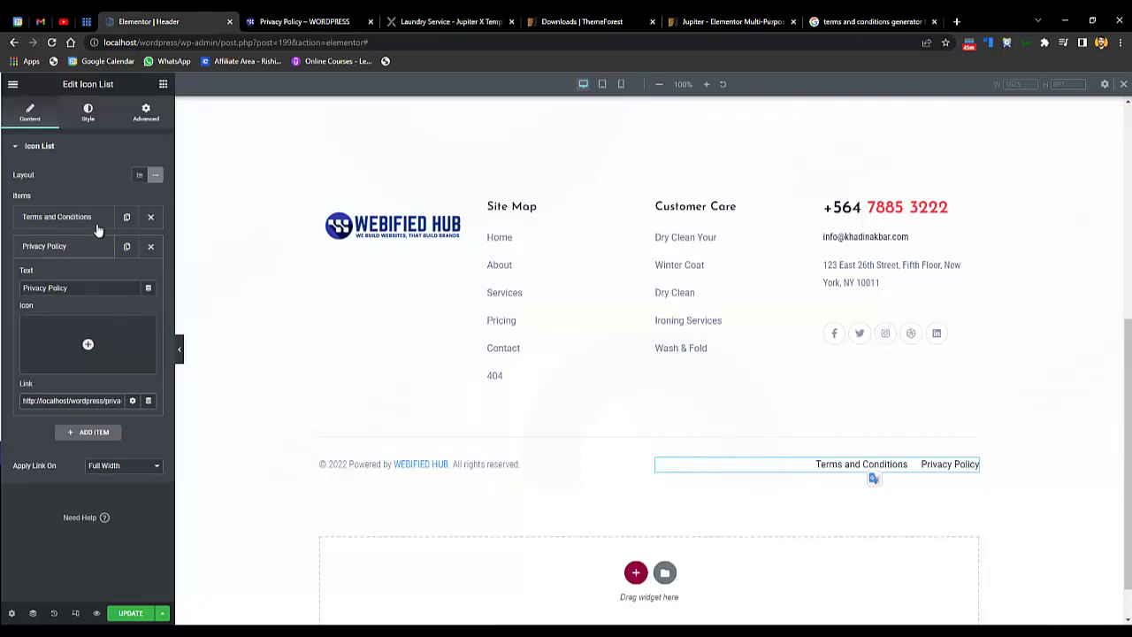
- Save the footer with UPDATE and load the home page at localhost/wordpress/
click(88, 244)
click(131, 613)
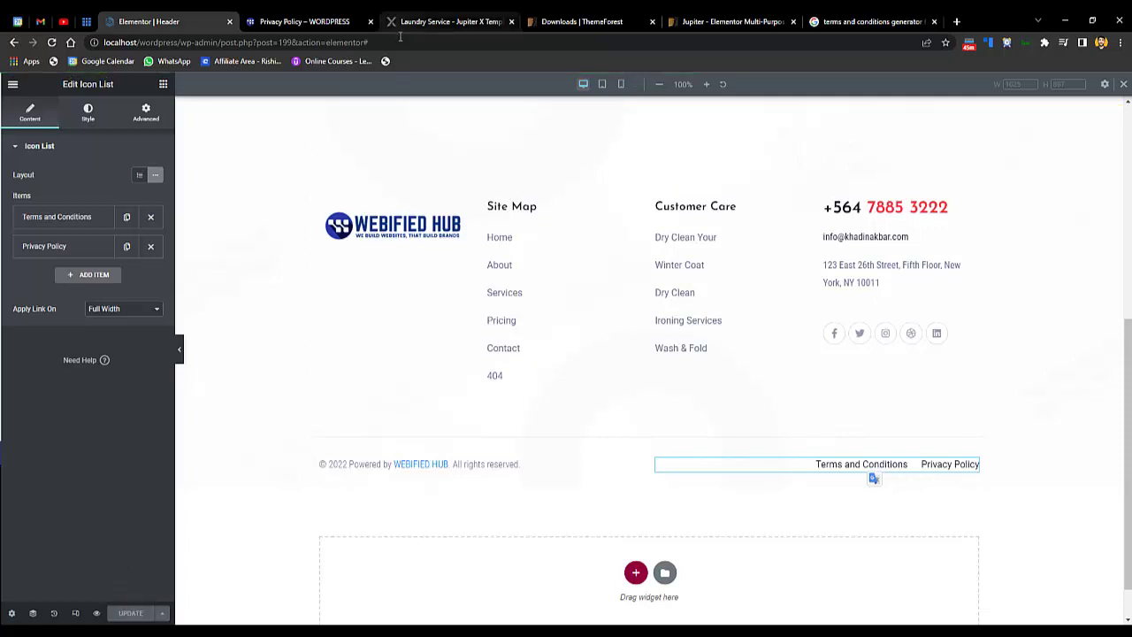
drag(369, 43, 174, 44)
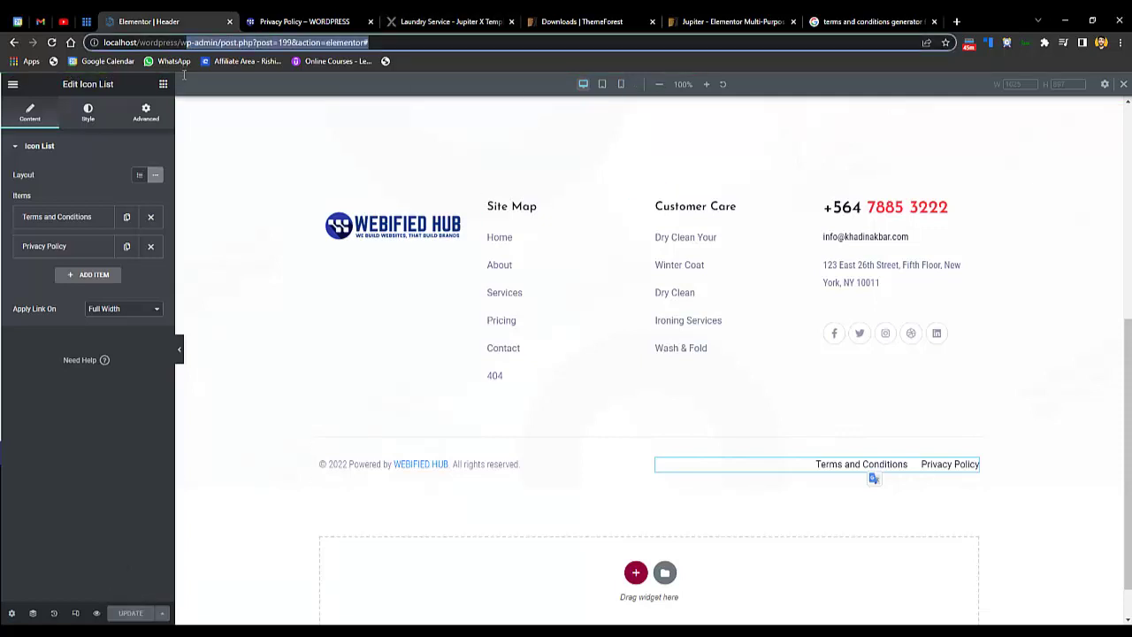
key(BackSpace)
key(Return)
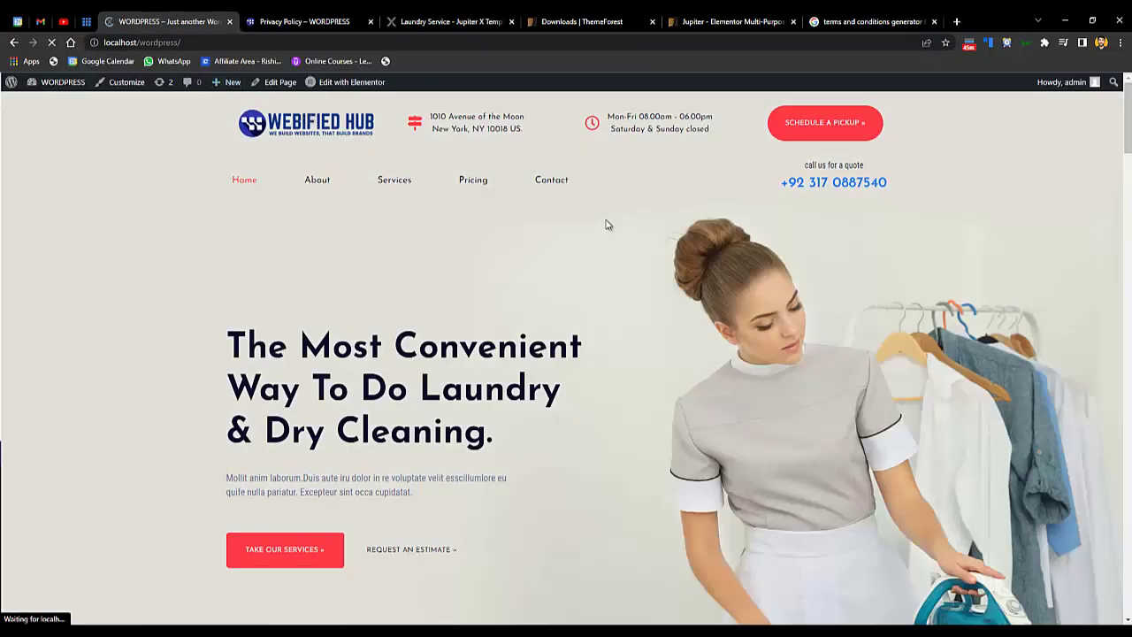
- Scroll to the top of the live home page and choose Edit with Elementor
drag(1127, 133, 1127, 137)
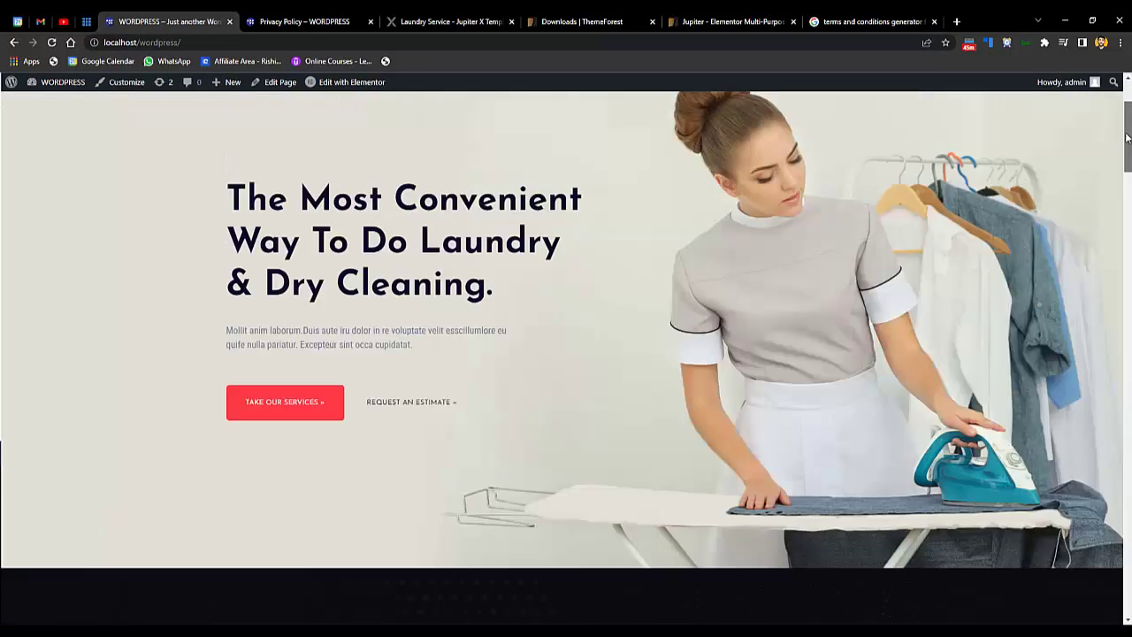
scroll(1128, 137, up, 2)
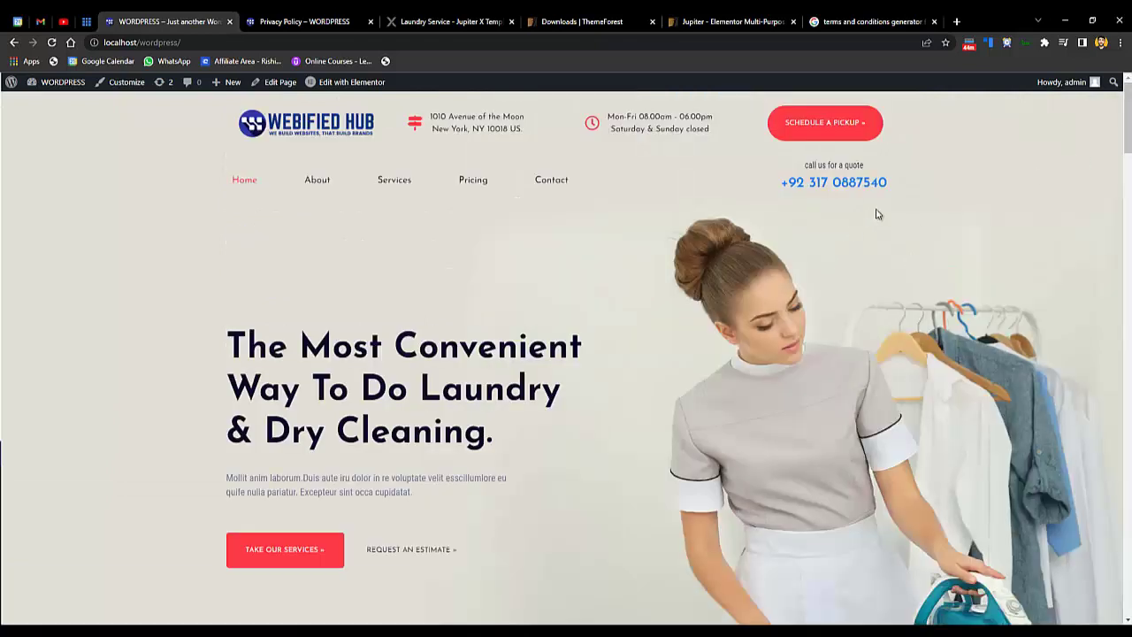
click(362, 89)
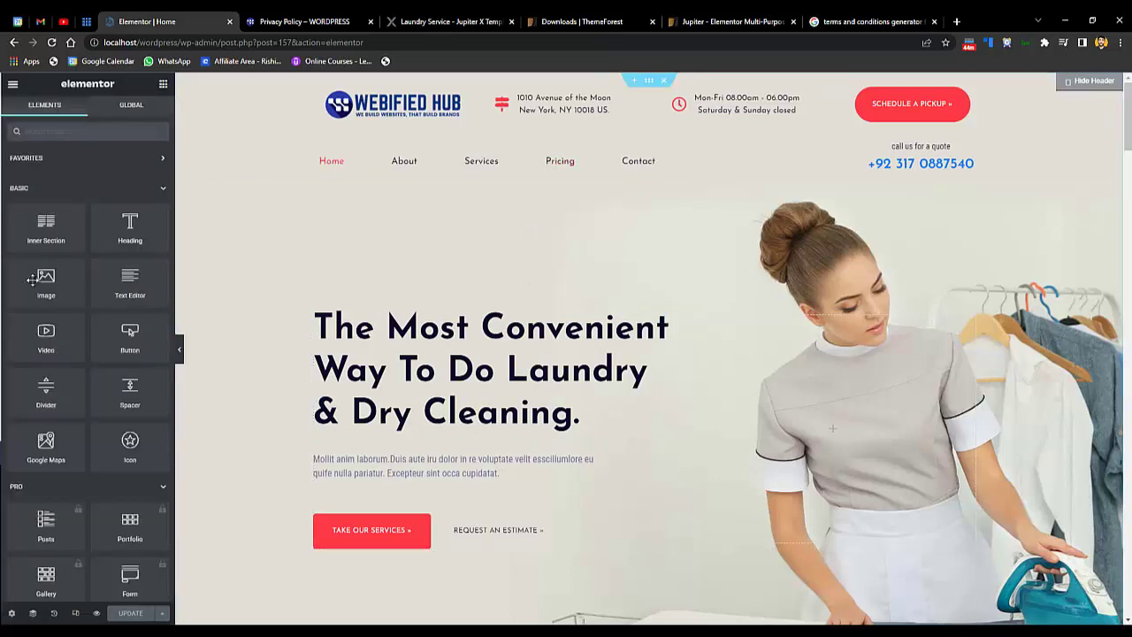
- Show the Navigator and view the first Section's Style settings
click(33, 613)
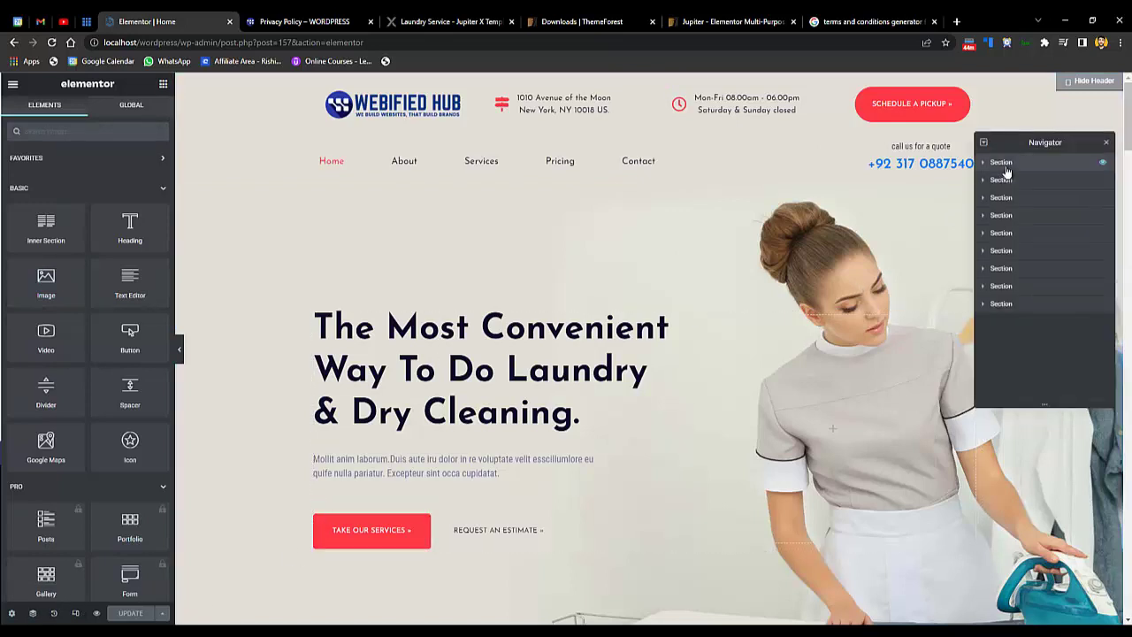
click(1005, 167)
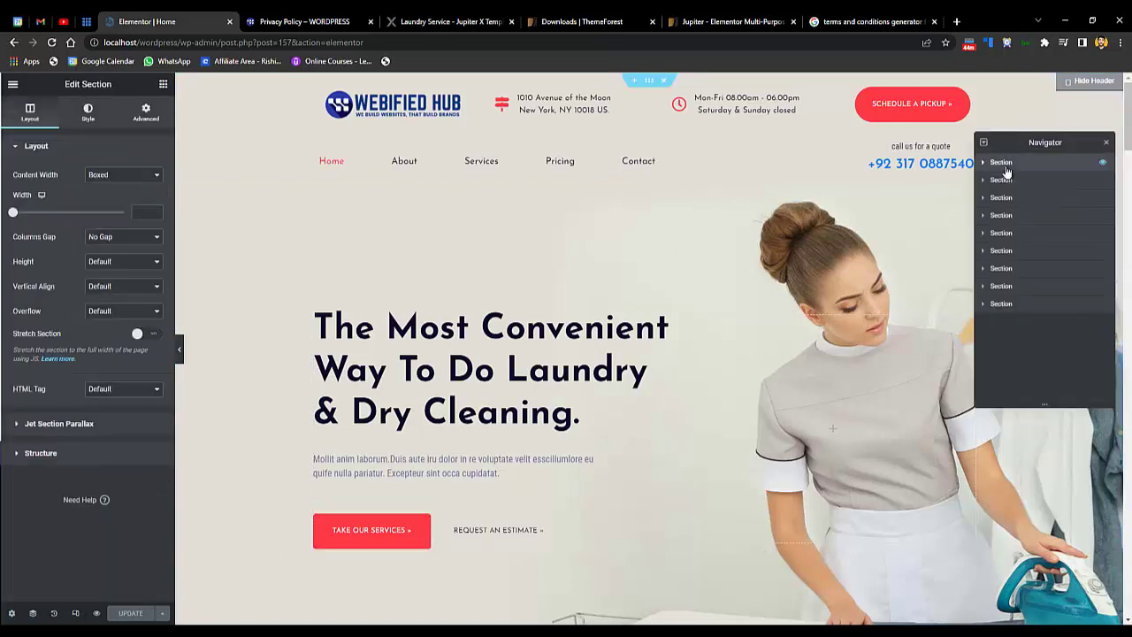
click(88, 119)
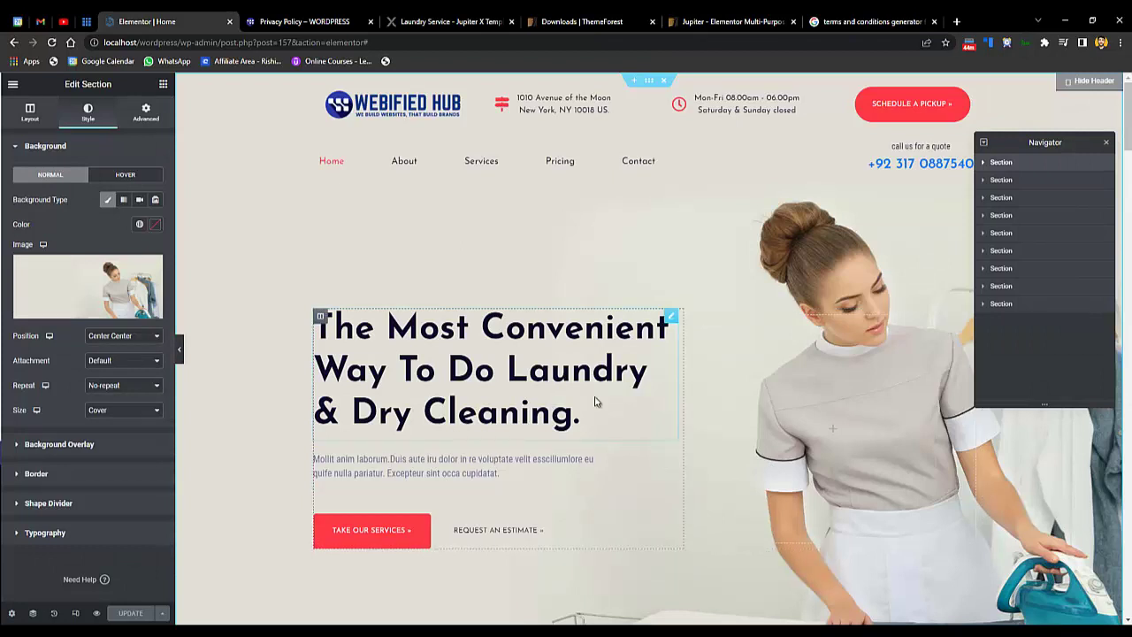
- Review the hero heading, paragraph, and the Take Our Services and Request An Estimate buttons
click(502, 386)
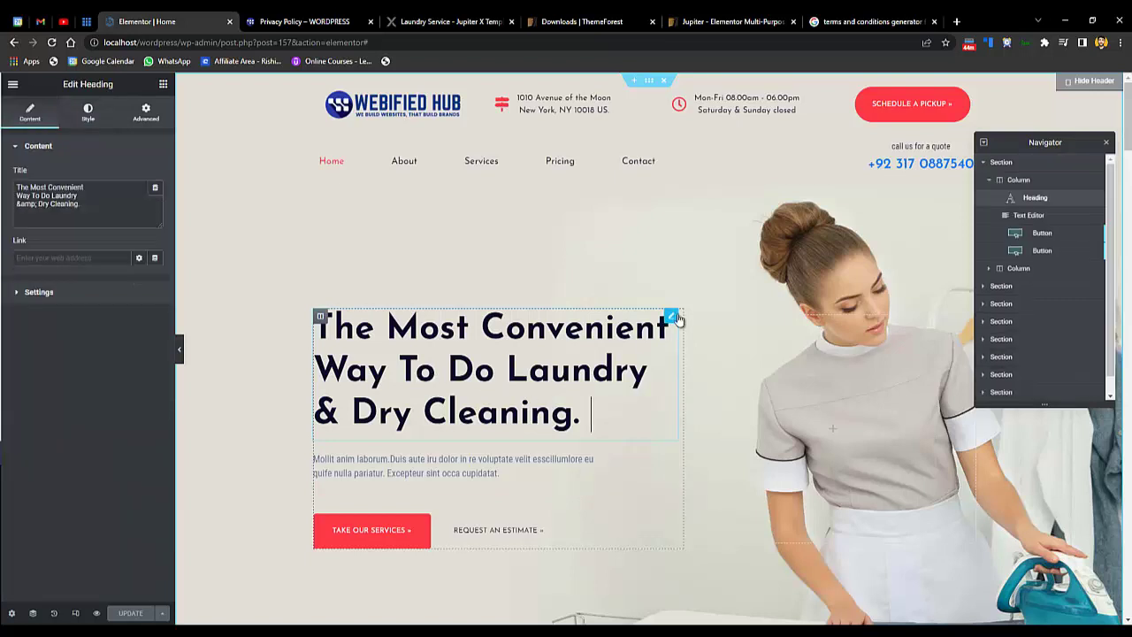
click(1060, 221)
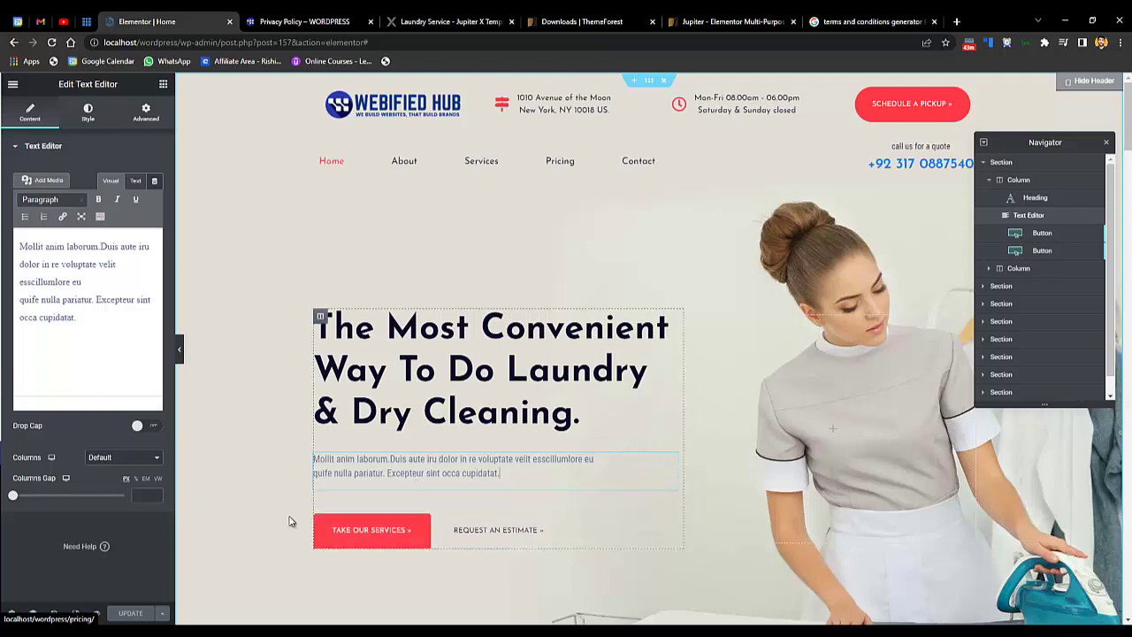
click(423, 511)
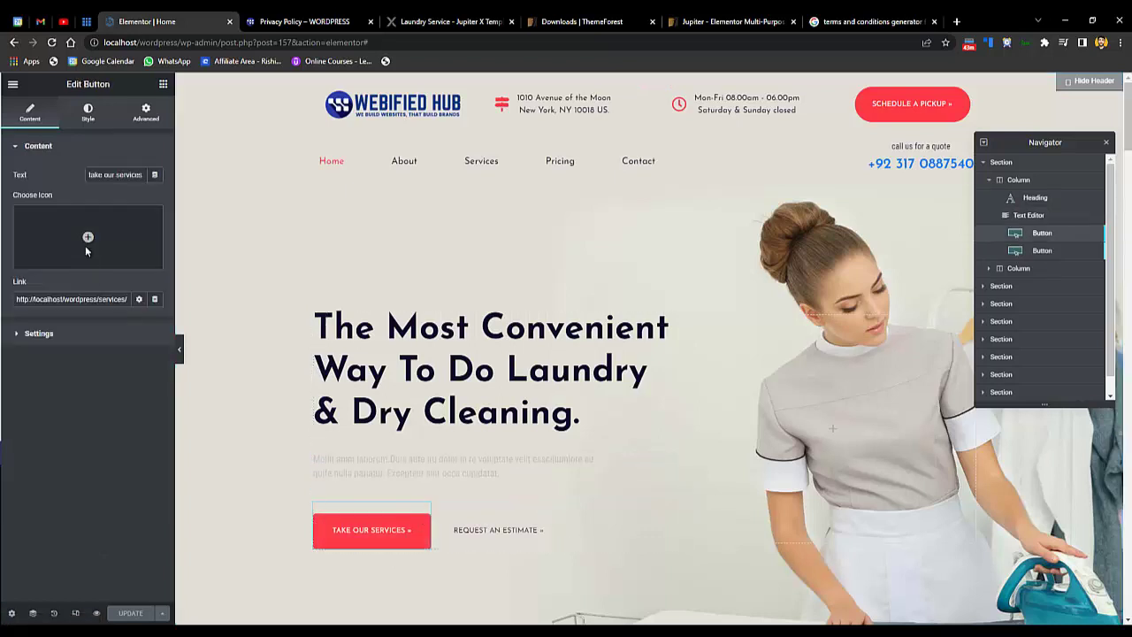
double_click(95, 174)
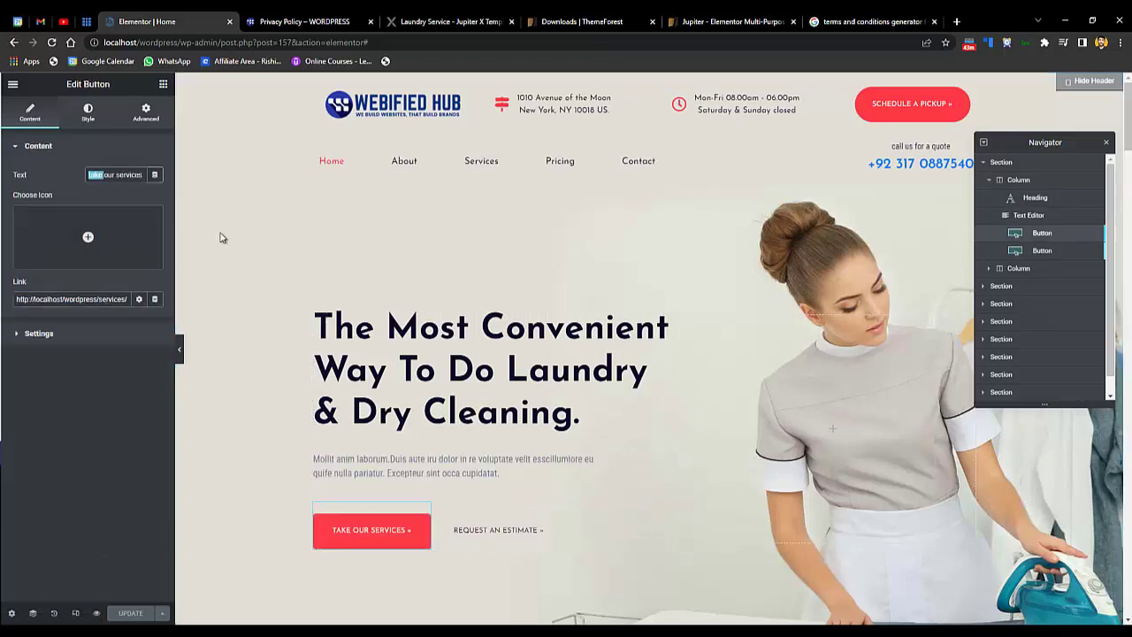
click(506, 533)
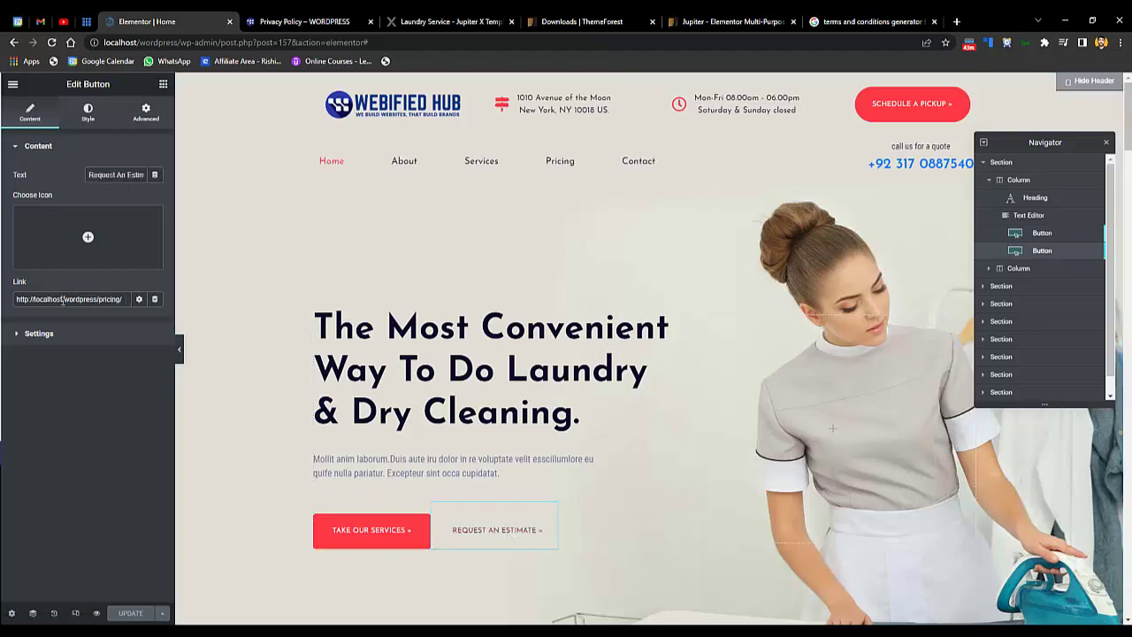
scroll(713, 374, down, 3)
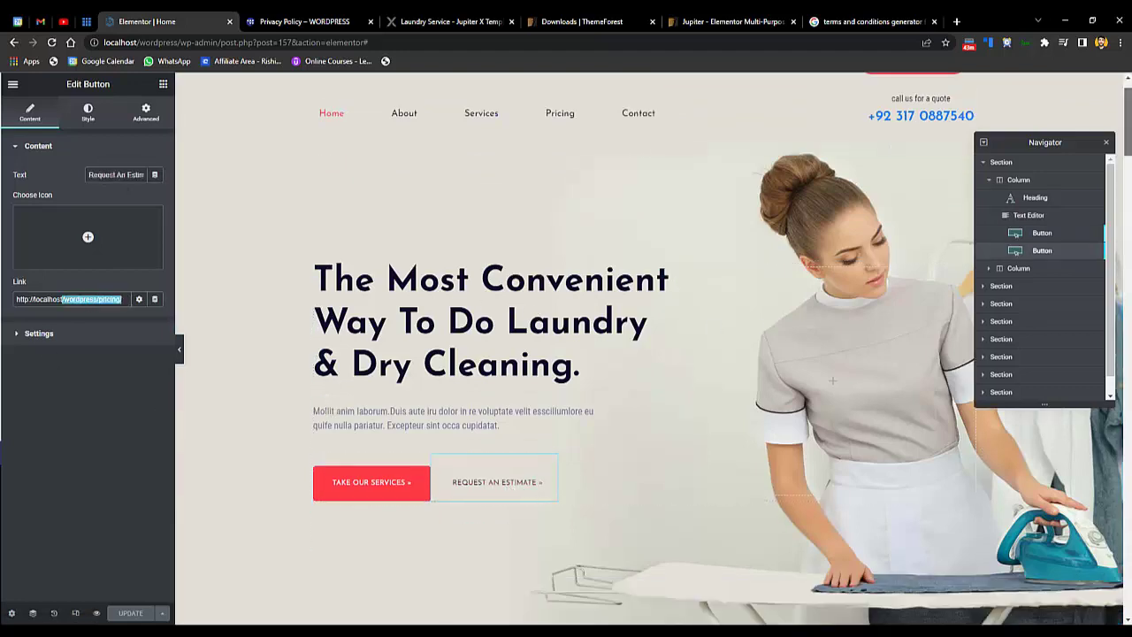
- Inspect the first service's description text and the third service's title
scroll(420, 318, down, 4)
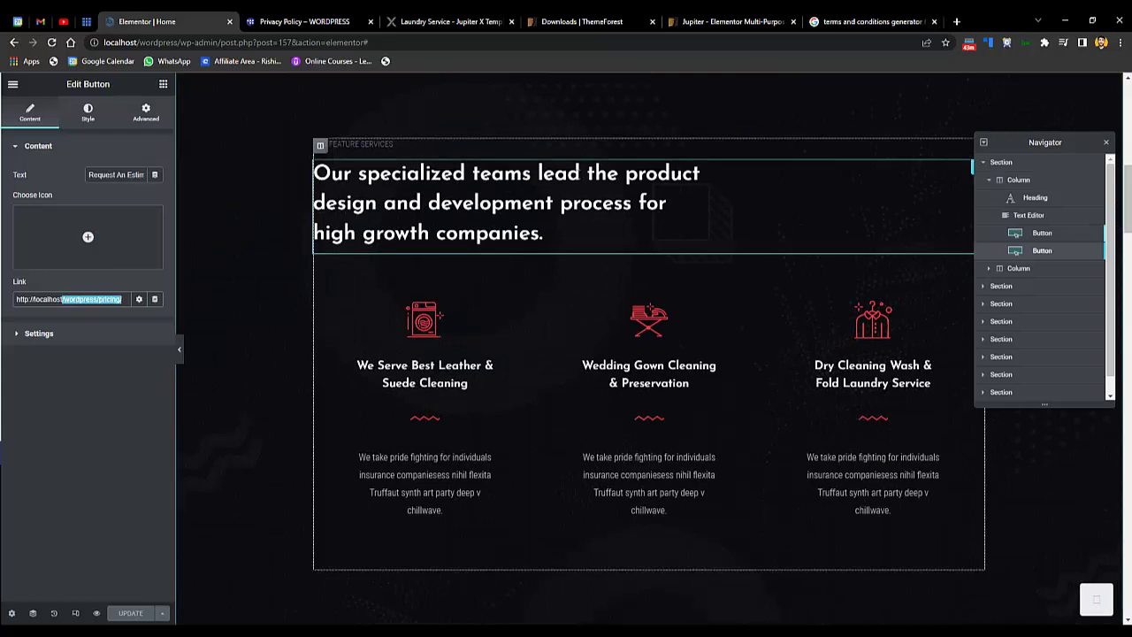
click(401, 388)
click(431, 499)
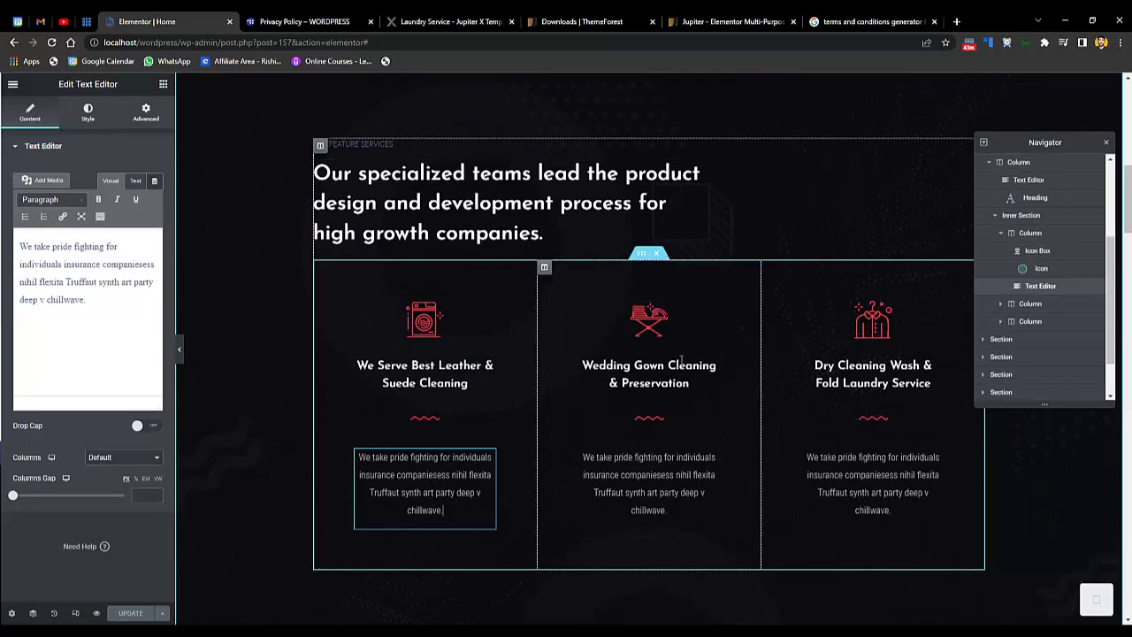
click(884, 365)
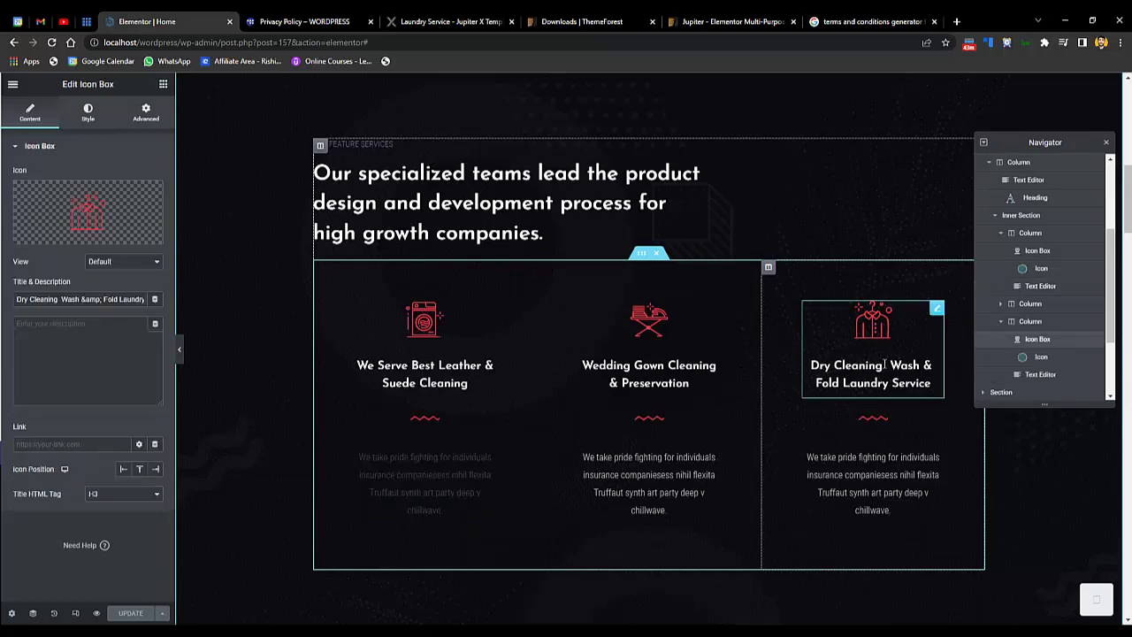
drag(1128, 199, 1129, 225)
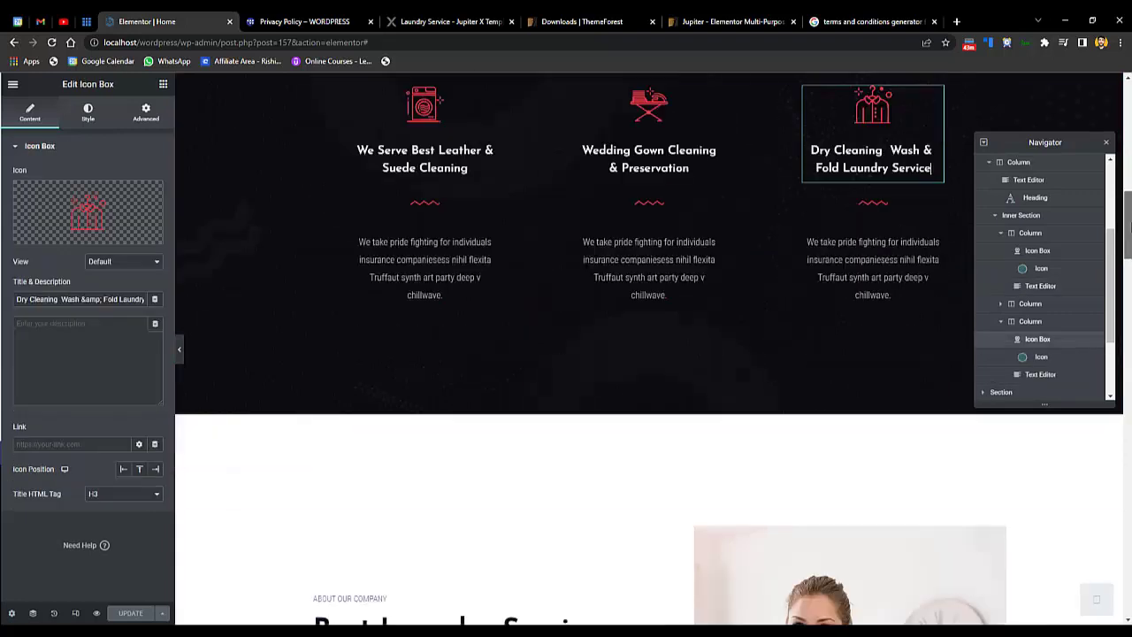
scroll(1128, 210, up, 3)
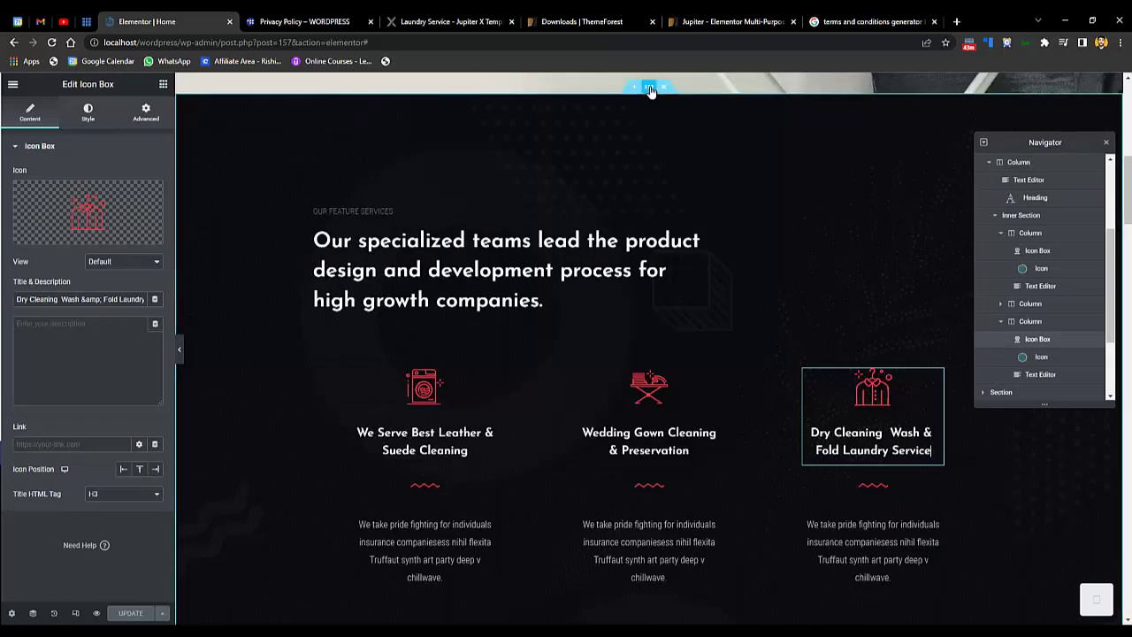
- Review the feature services section's Style background and Background Overlay settings
click(650, 89)
click(87, 112)
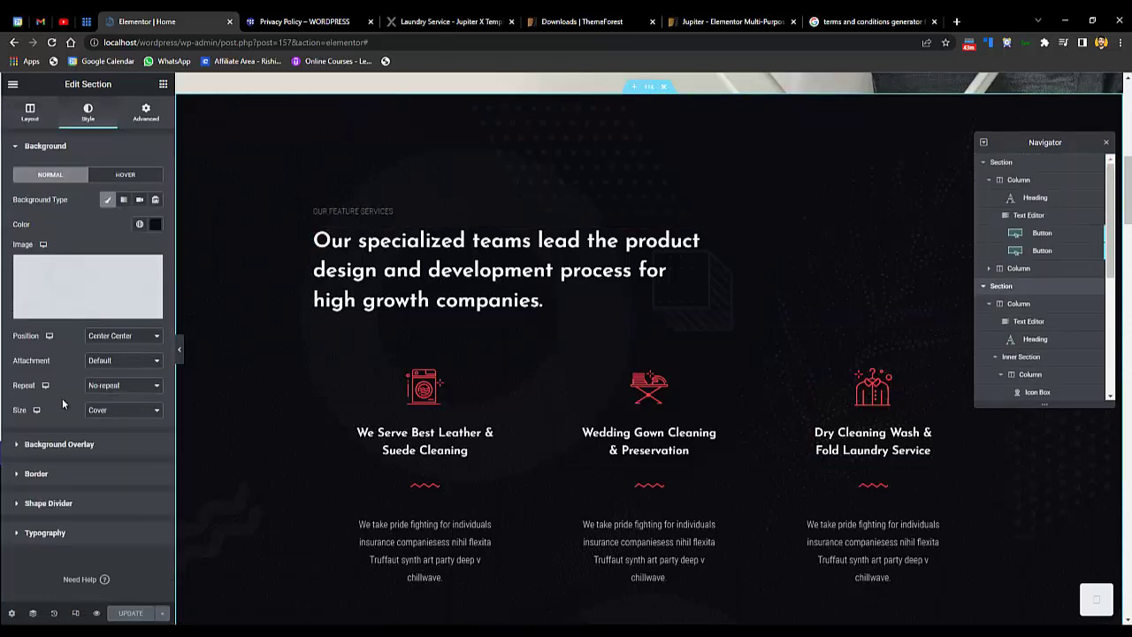
click(61, 445)
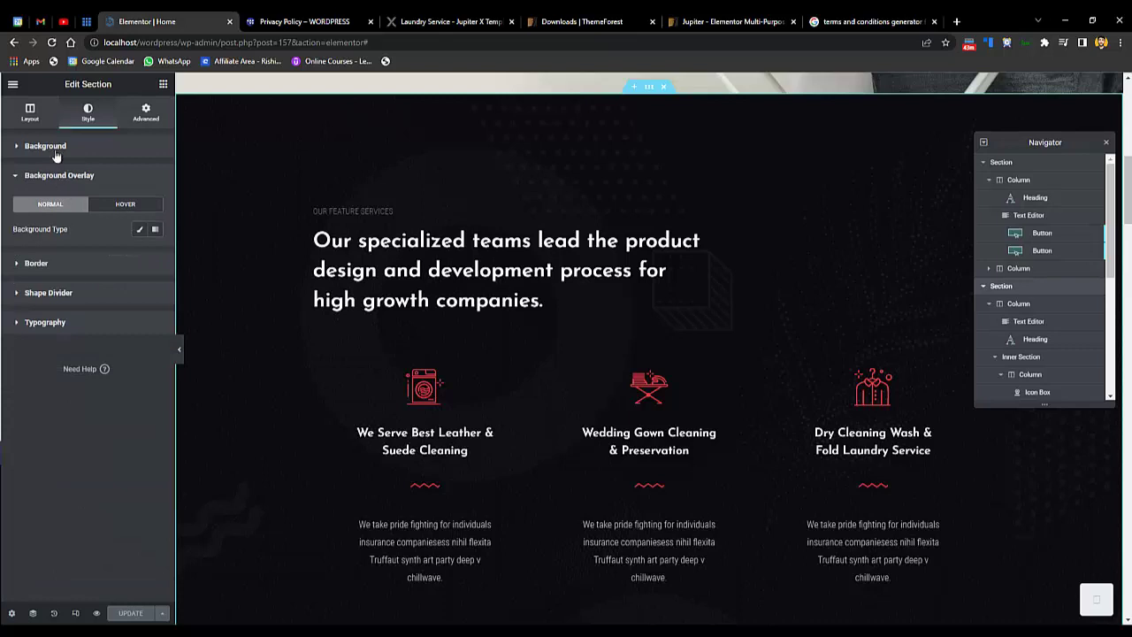
click(222, 260)
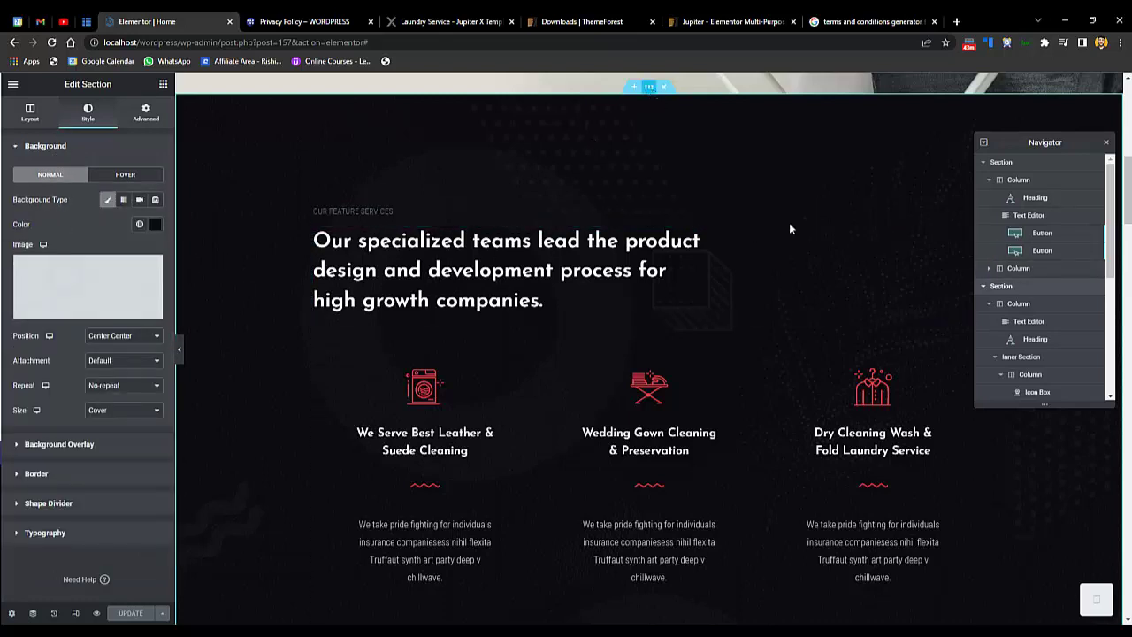
- Select the column inside the feature services section, then the signature image
click(1008, 304)
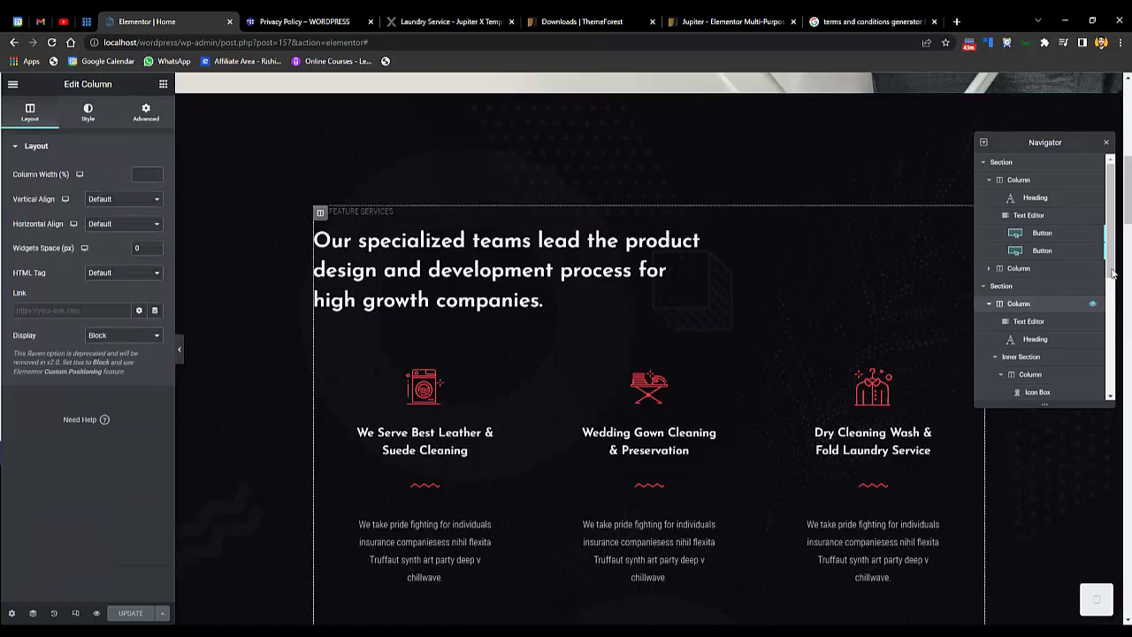
drag(1130, 184, 1129, 263)
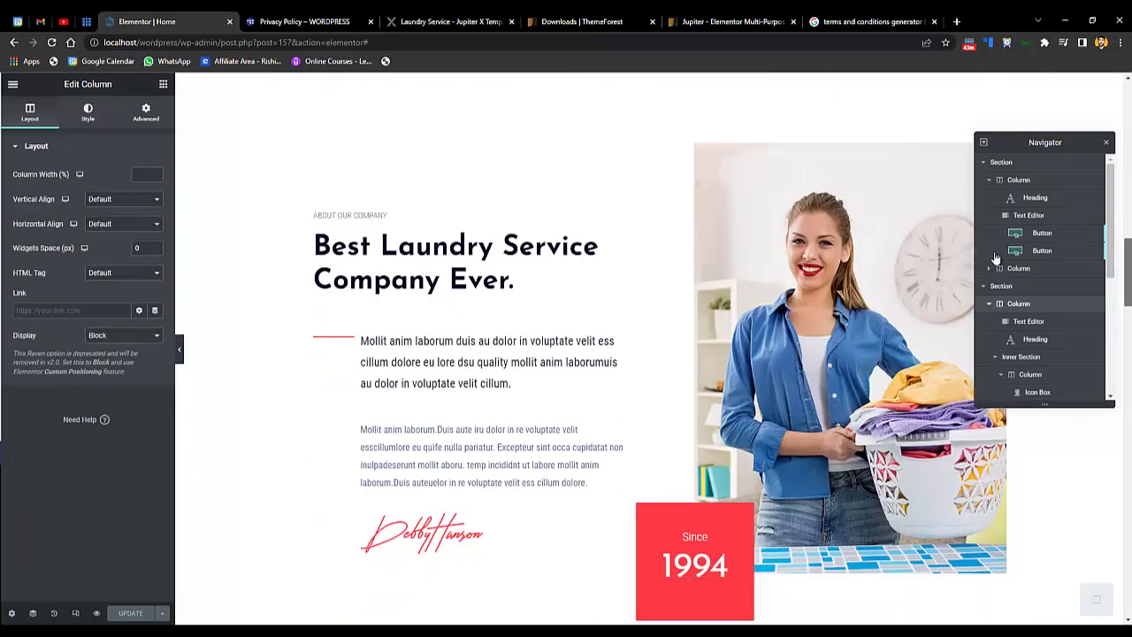
click(453, 525)
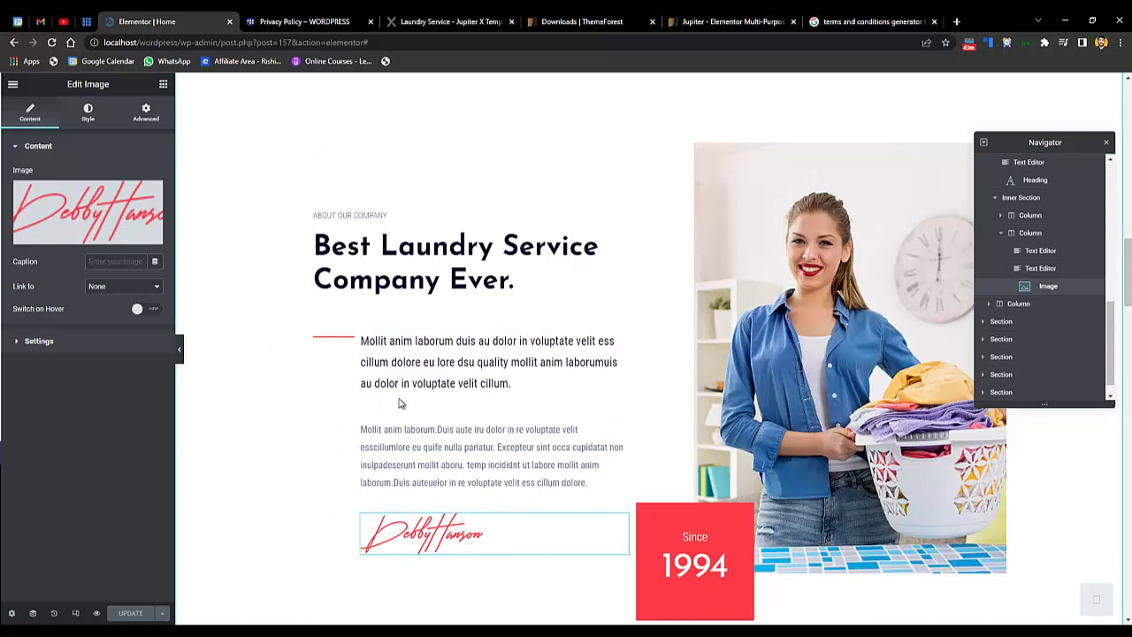
- Select the About section's paragraph, intro text, Since 1994 box and laundry photo
click(448, 450)
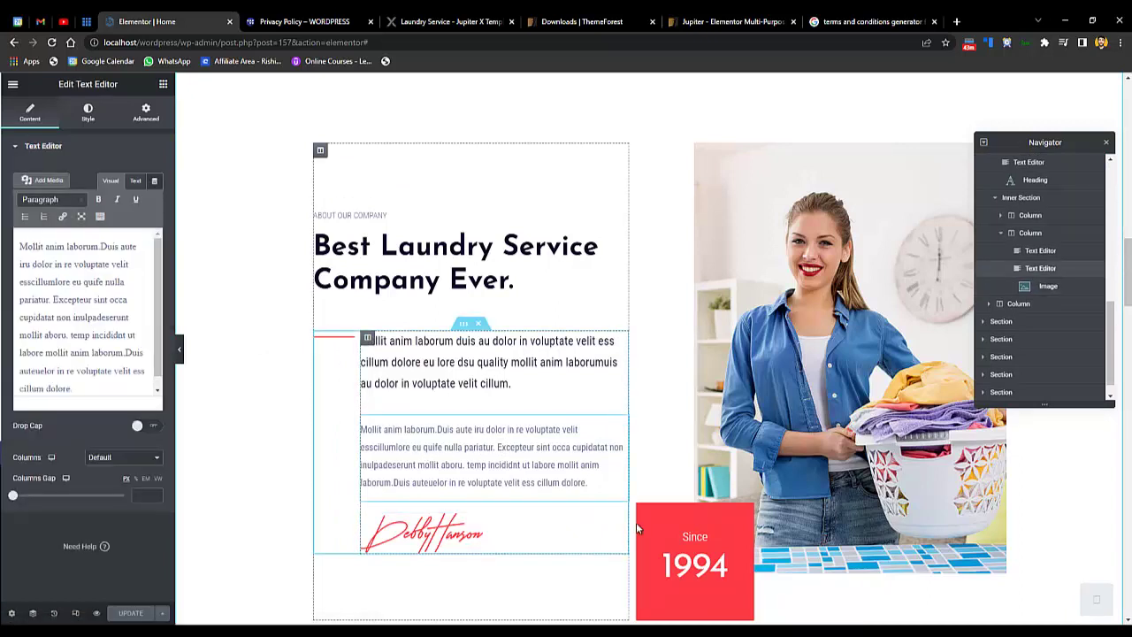
click(526, 383)
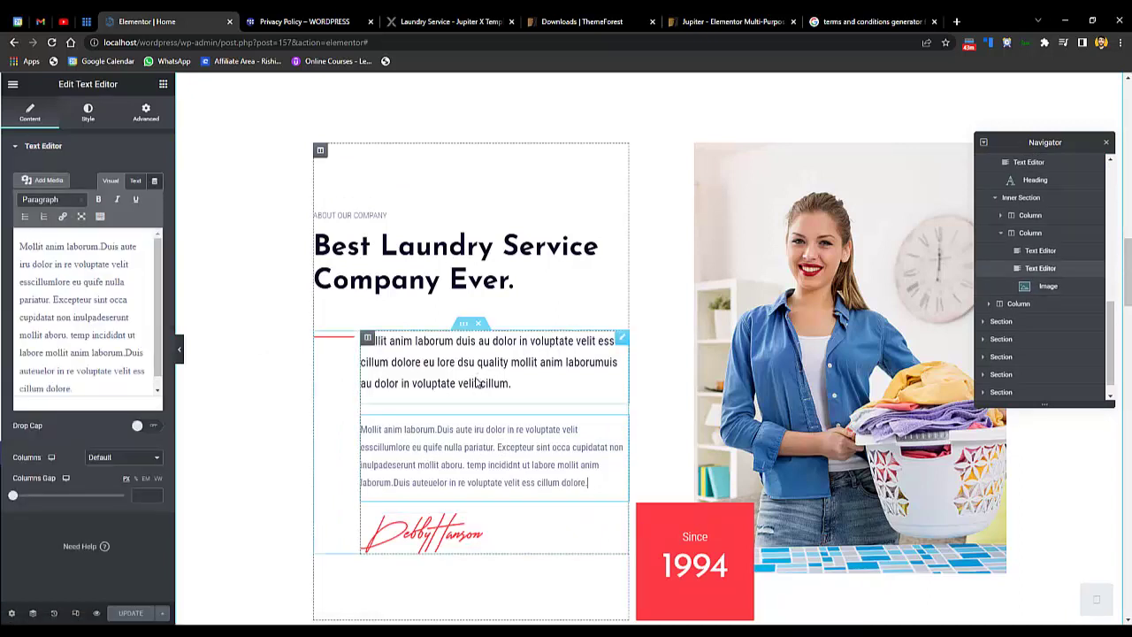
click(703, 561)
click(814, 396)
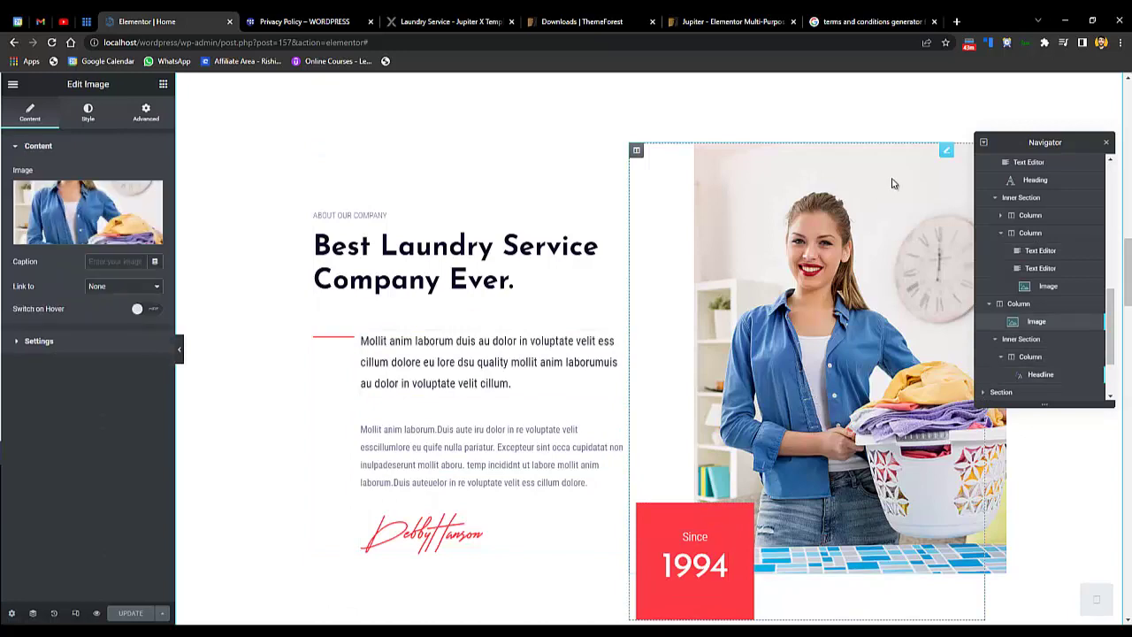
- Close Insert Media without replacing the photo, then select the Why Choose Us spacer
click(62, 237)
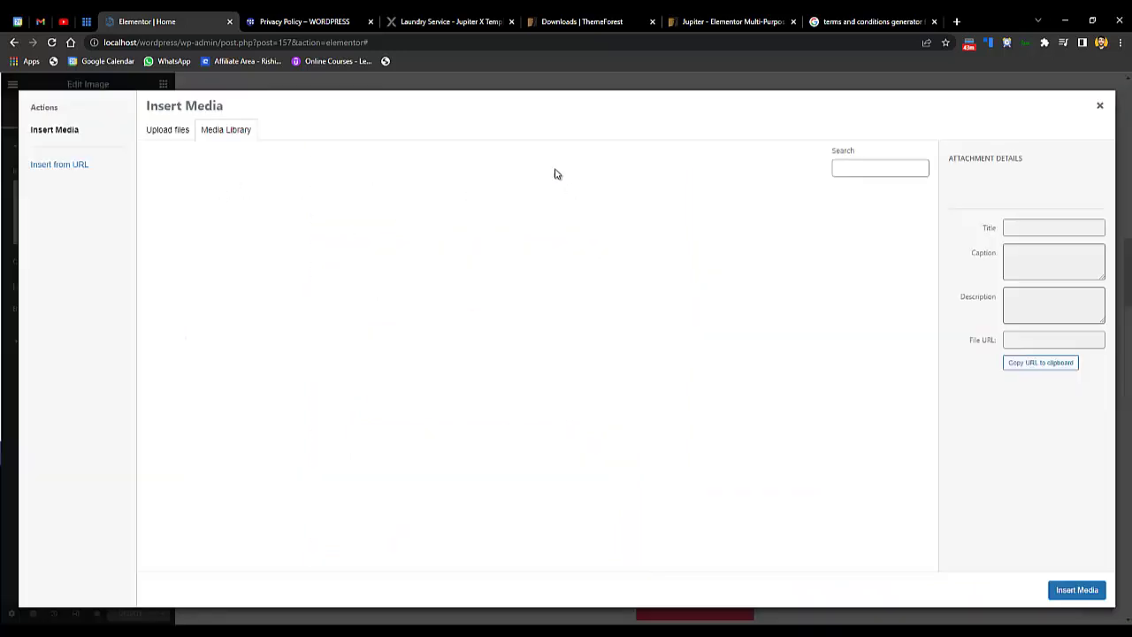
click(1102, 106)
scroll(482, 310, down, 7)
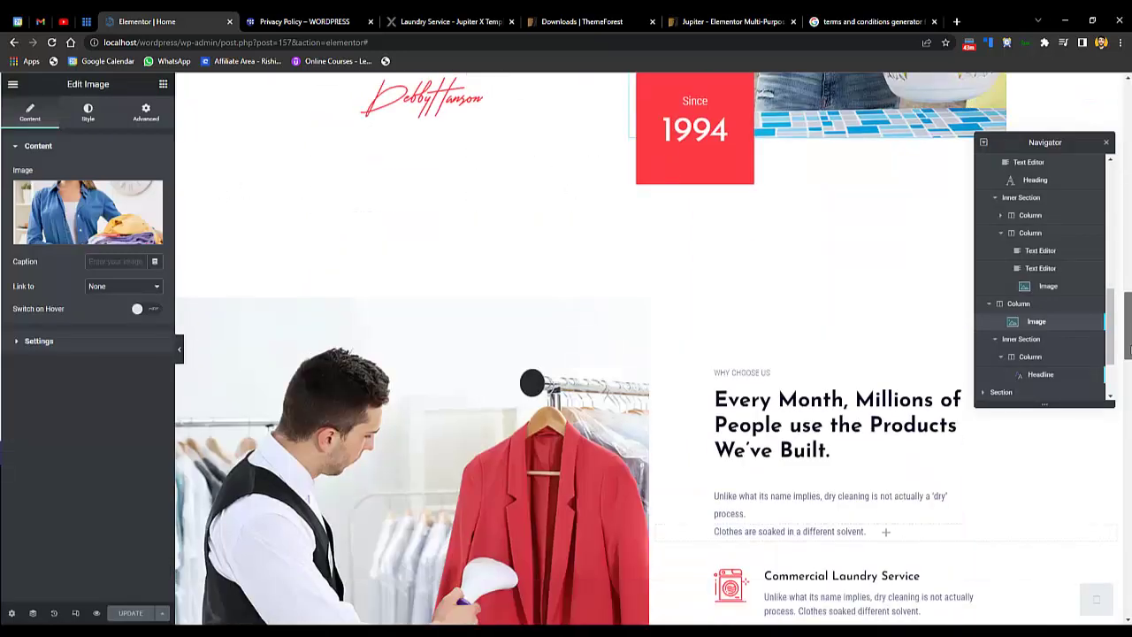
click(477, 310)
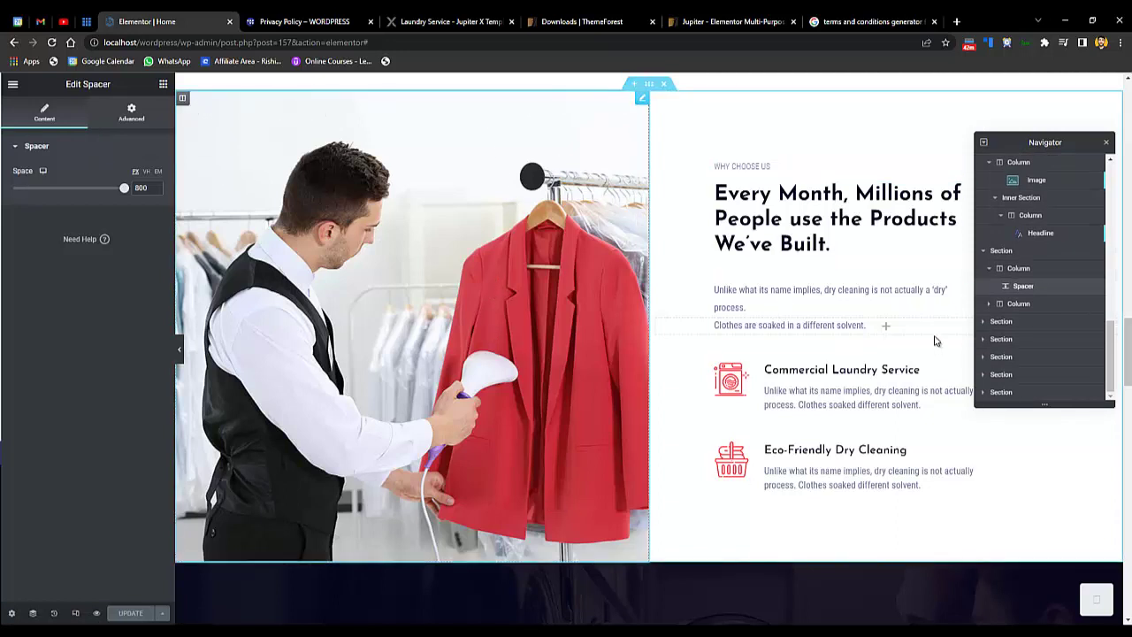
- Select the spacer's column and the spacer in the Navigator
click(1000, 268)
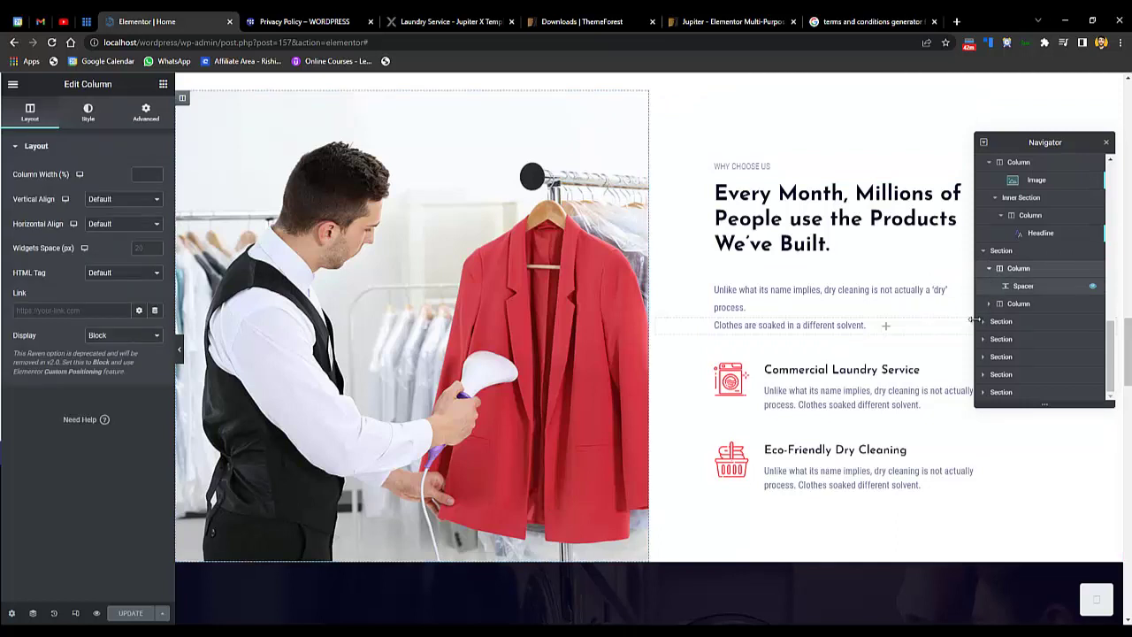
scroll(990, 307, up, 1)
click(991, 310)
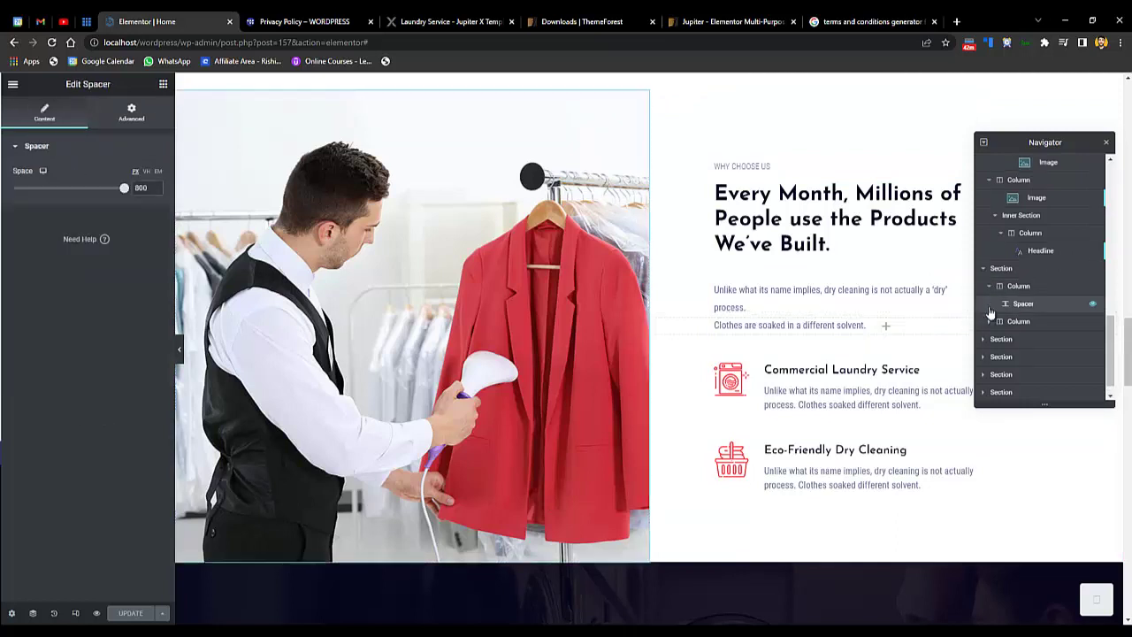
click(990, 321)
click(1008, 287)
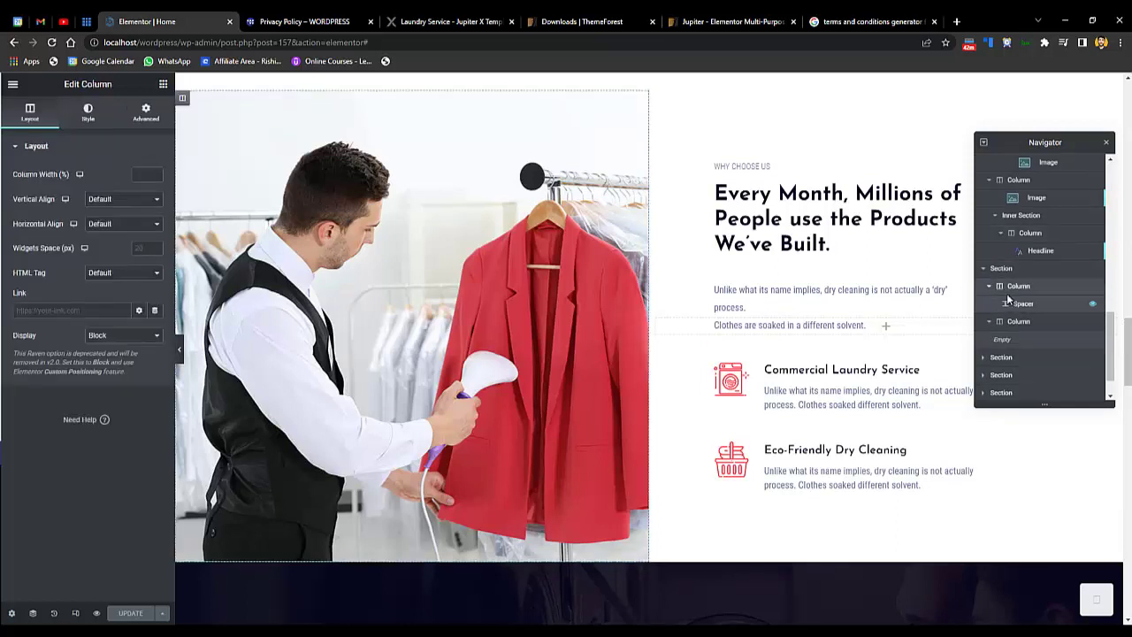
- Check the column's background image settings, then select the 'Not sure where to begin?' heading
click(90, 123)
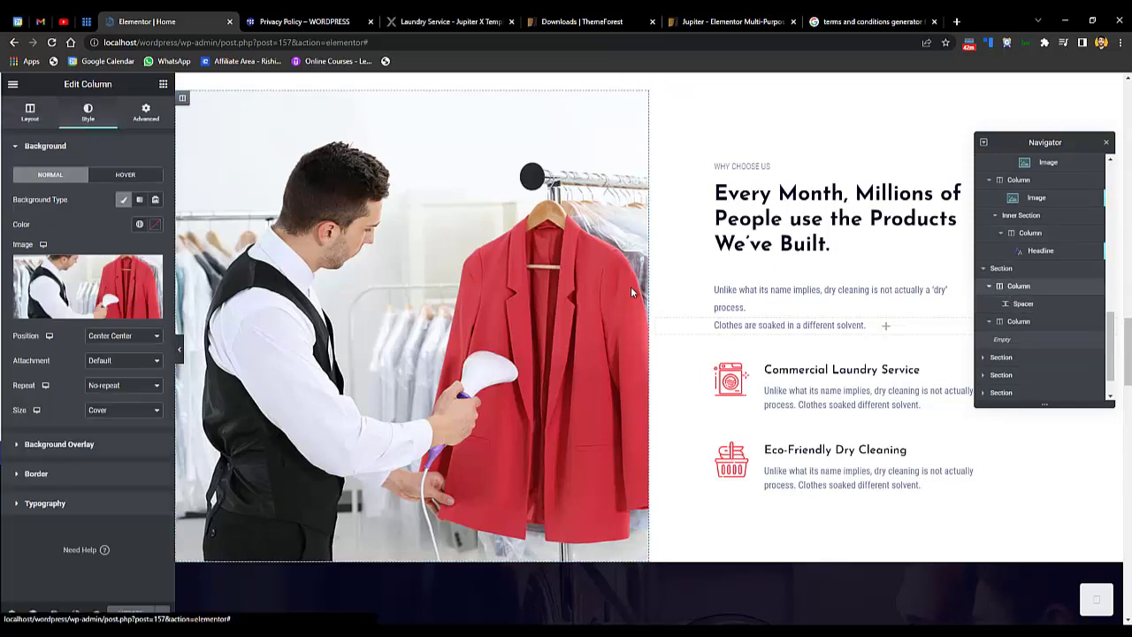
mouse_move(103, 321)
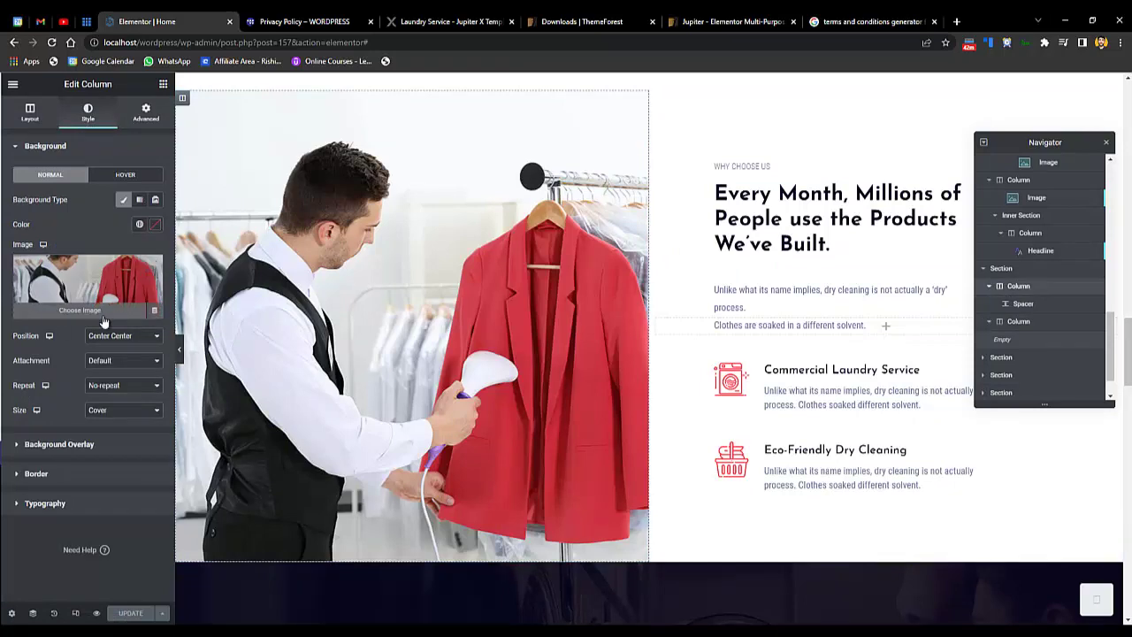
drag(1125, 346, 1123, 389)
click(736, 314)
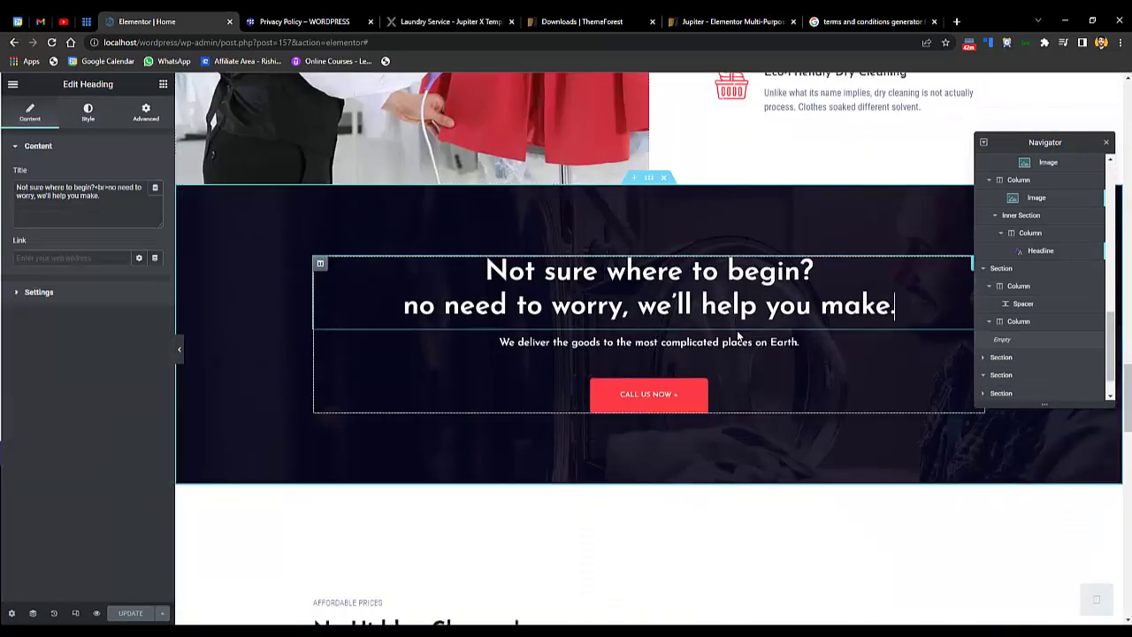
- Select the dark banner section and drag its Background Overlay opacity to 0.87
click(648, 180)
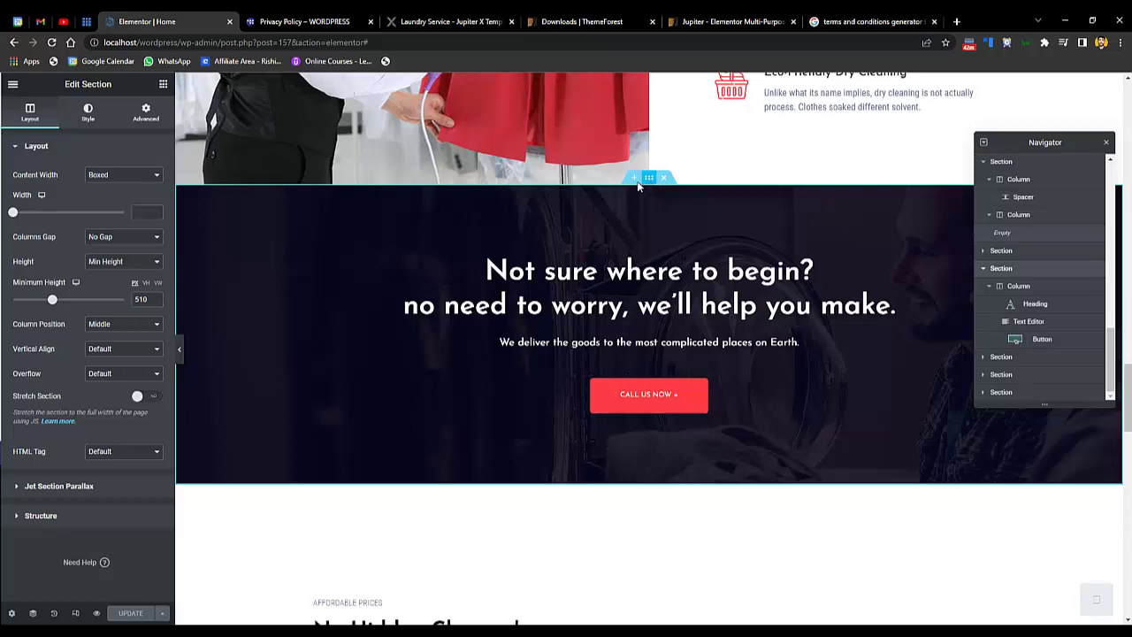
click(88, 112)
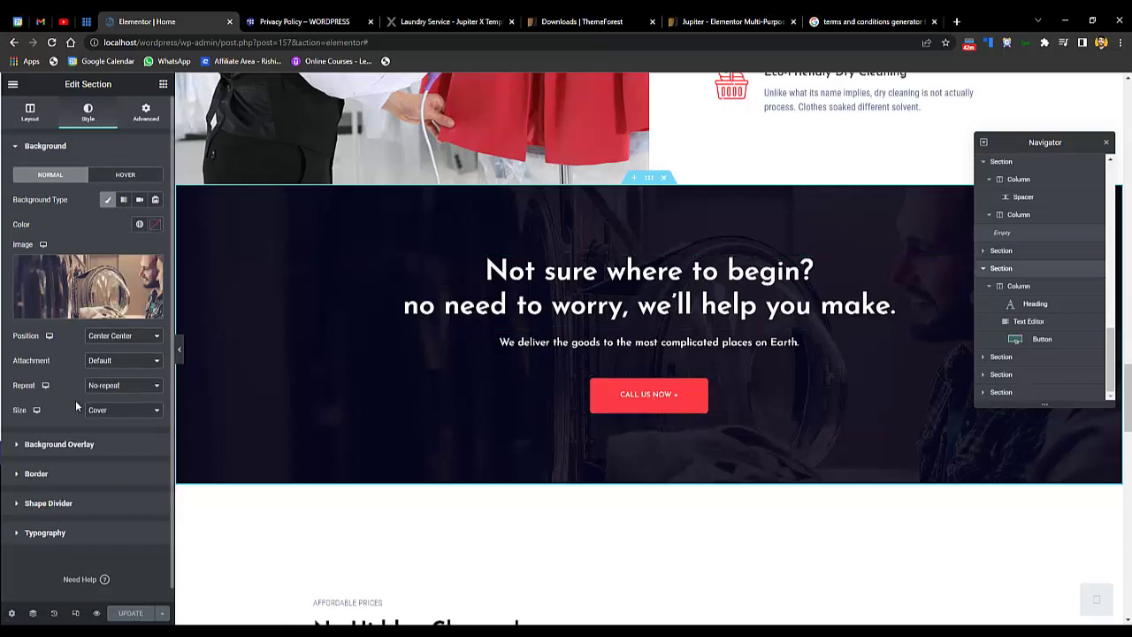
click(50, 446)
drag(116, 378, 109, 379)
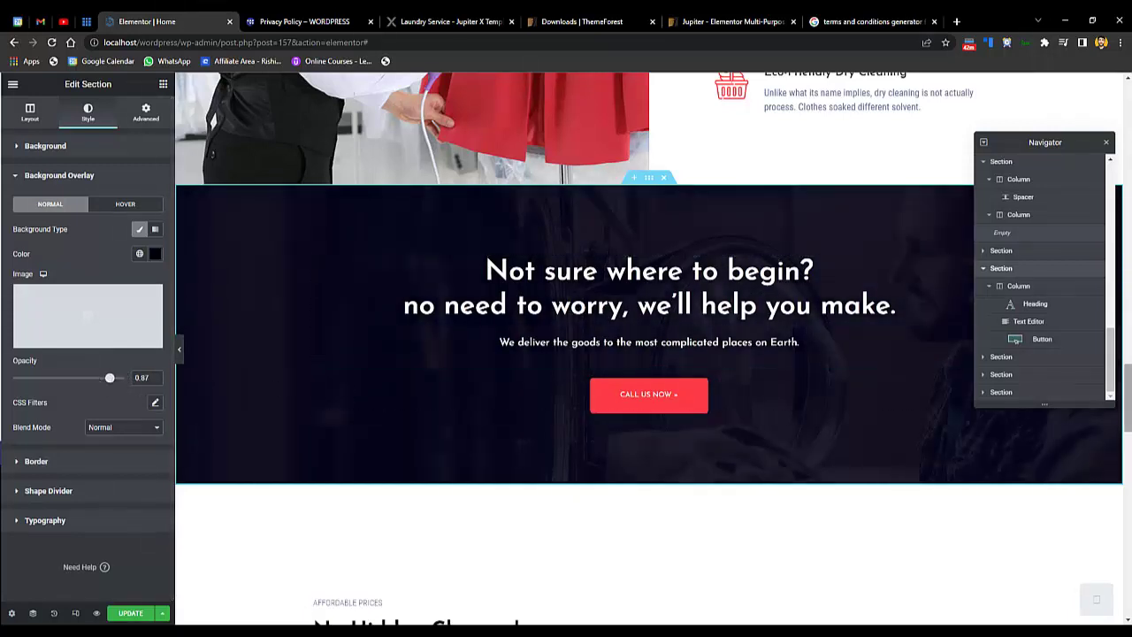
scroll(485, 229, down, 5)
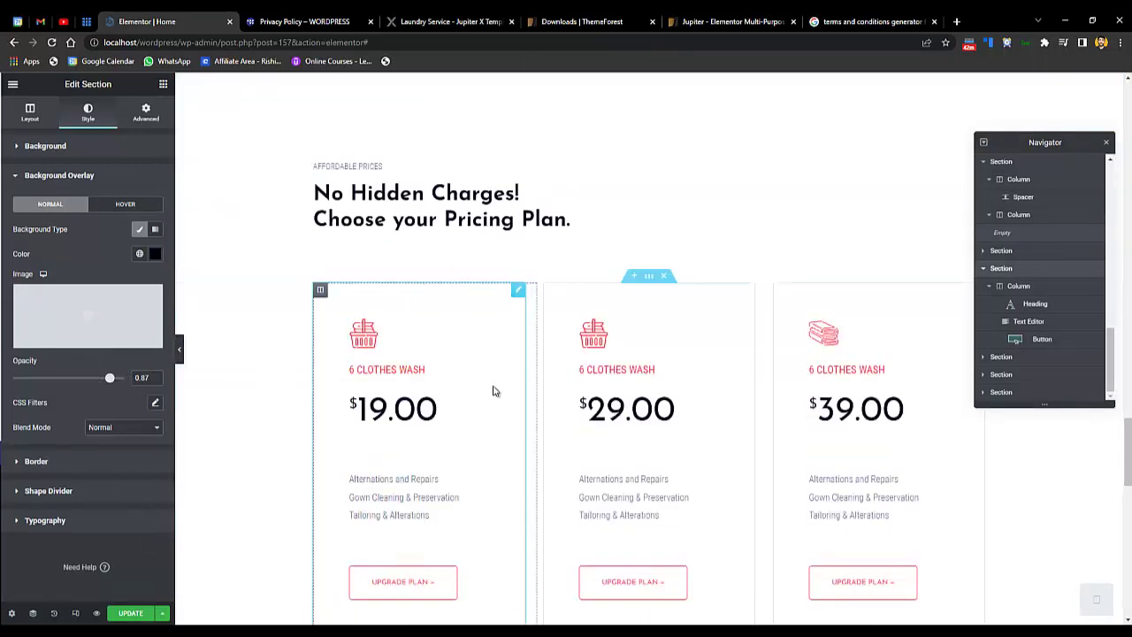
- On the first pricing card, keep the icon position and enter the subtitle 'This is Subtitle'
click(672, 389)
click(360, 398)
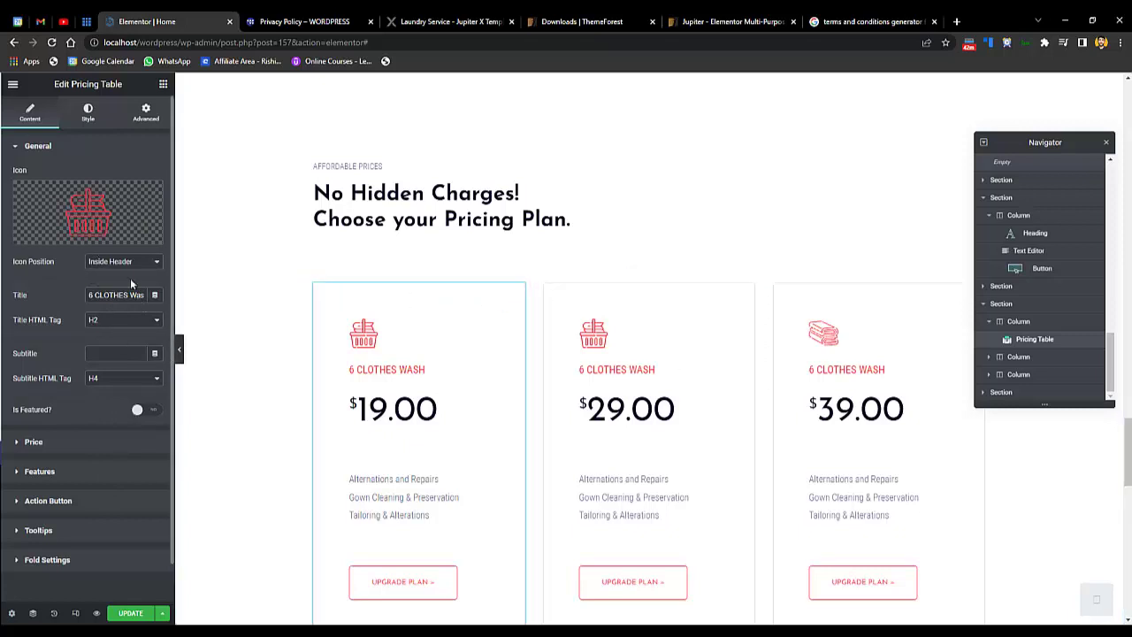
click(107, 271)
click(105, 277)
triple_click(138, 299)
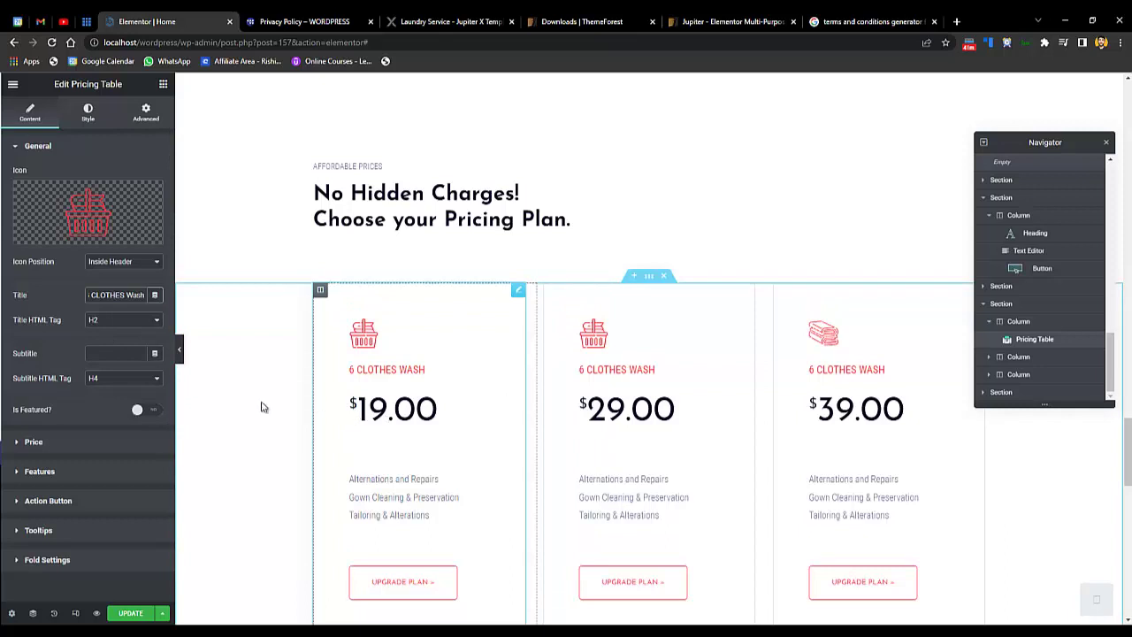
click(99, 353)
text(This is Subtitle)
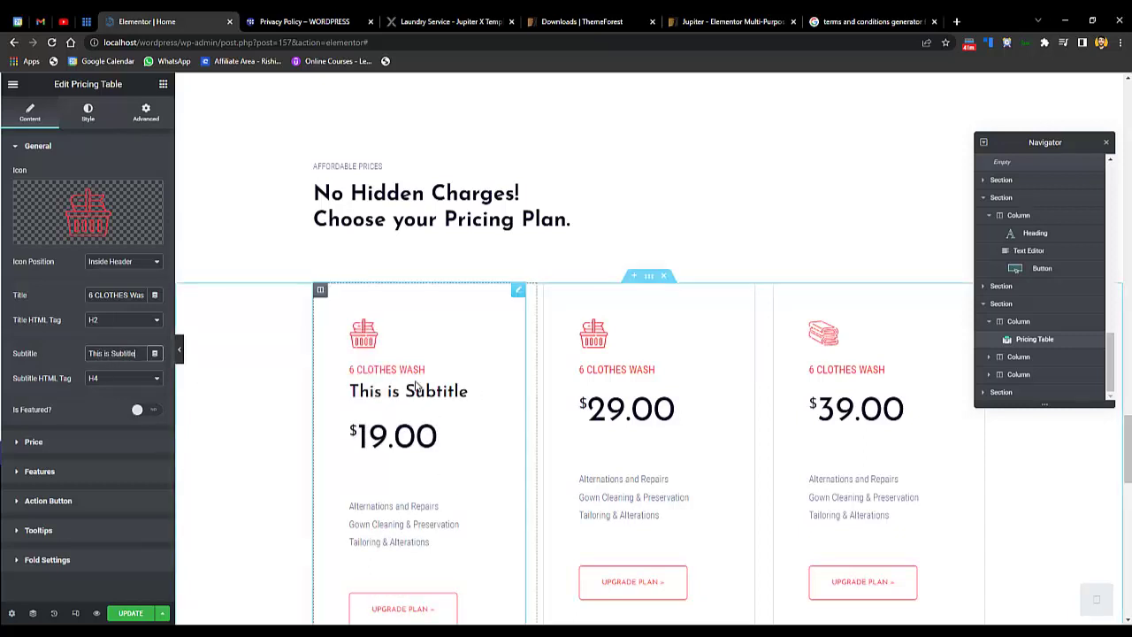
- Switch the card's Is Featured? toggle on, then back off so it stays unfeatured
click(53, 442)
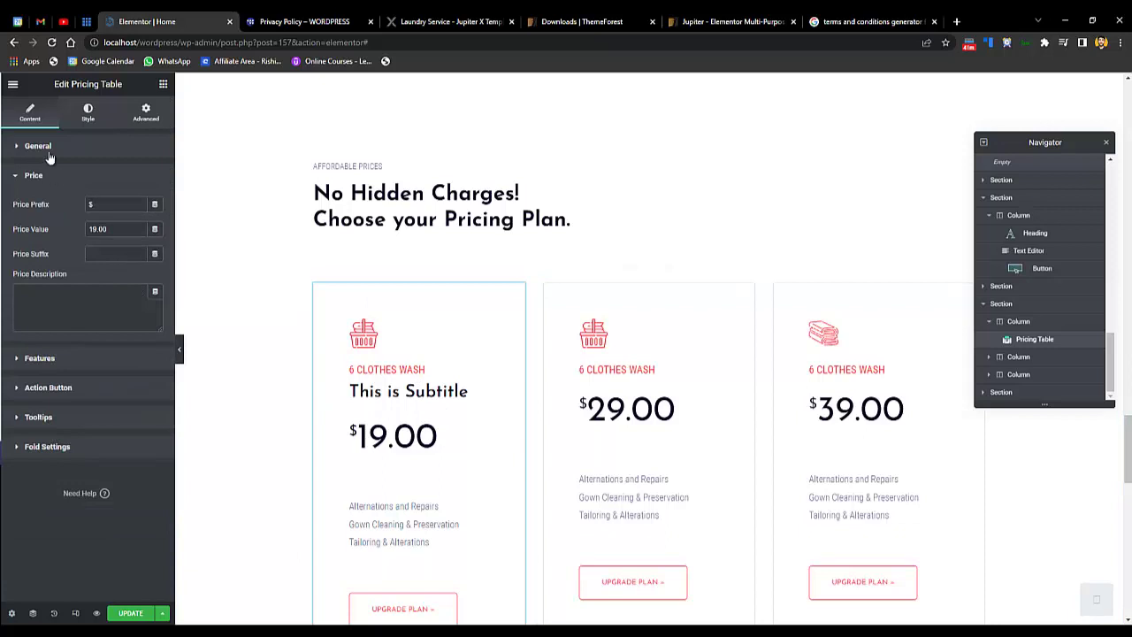
click(87, 178)
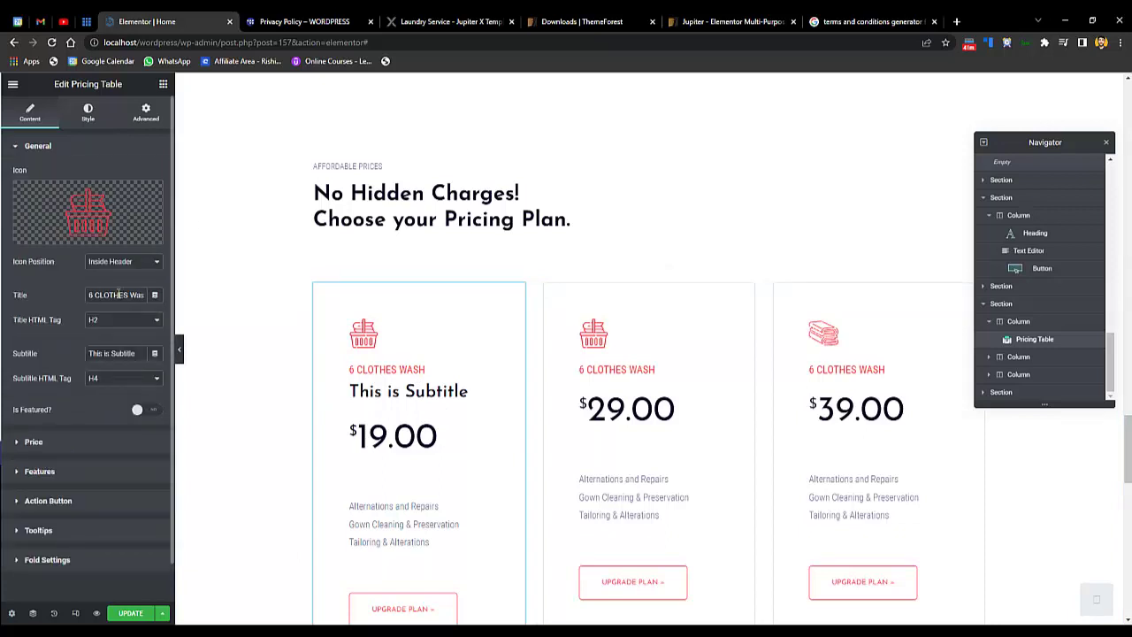
click(145, 411)
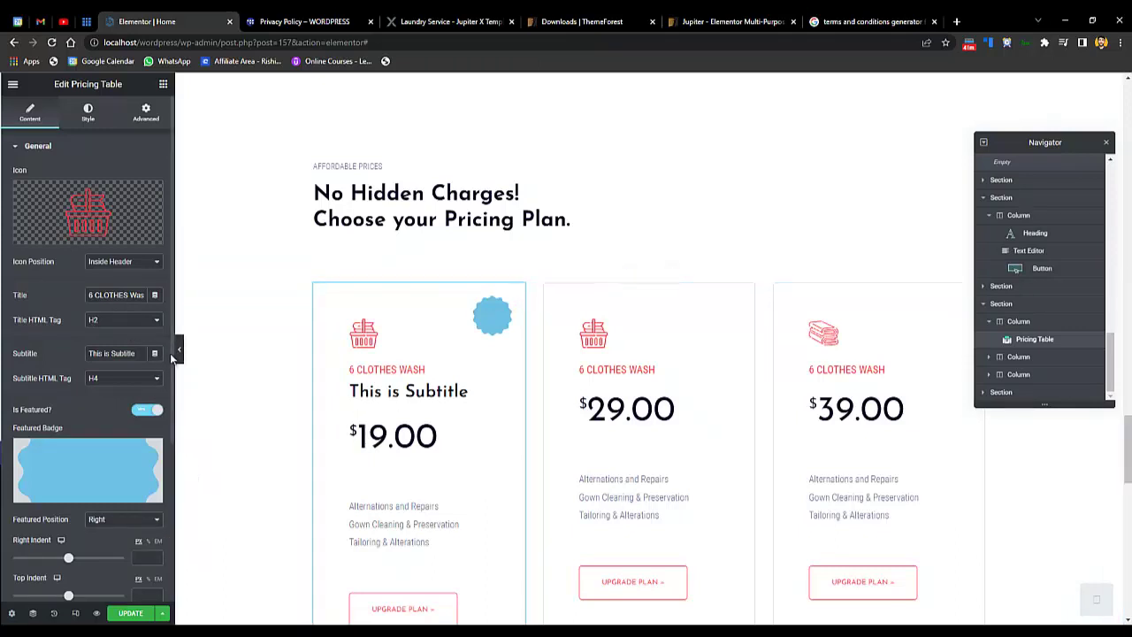
scroll(170, 418, down, 2)
scroll(171, 415, up, 2)
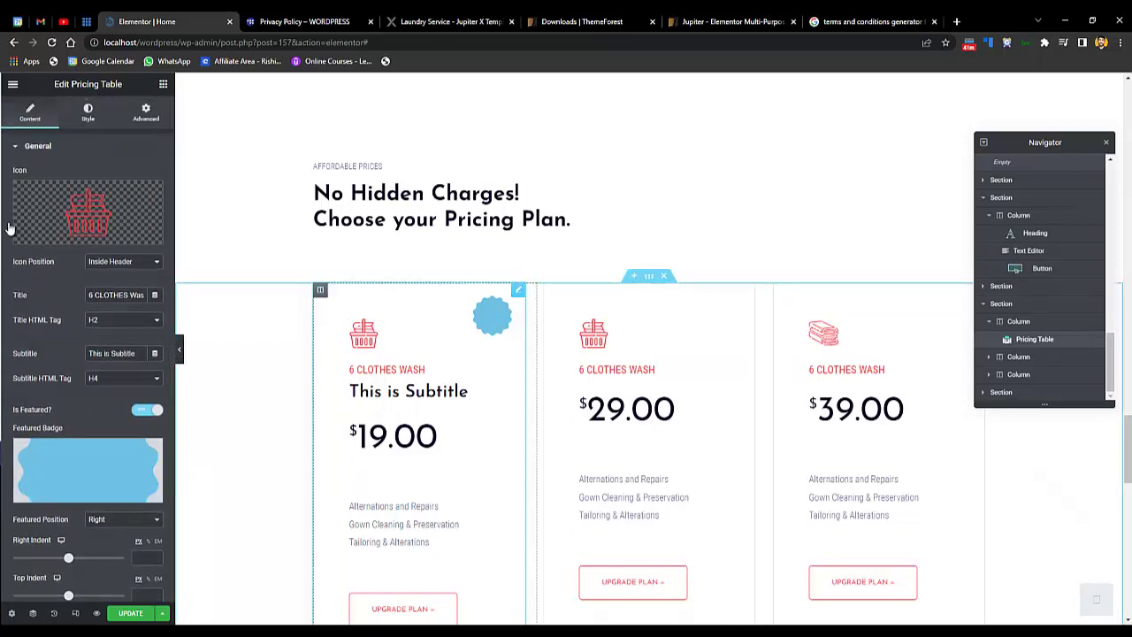
click(149, 410)
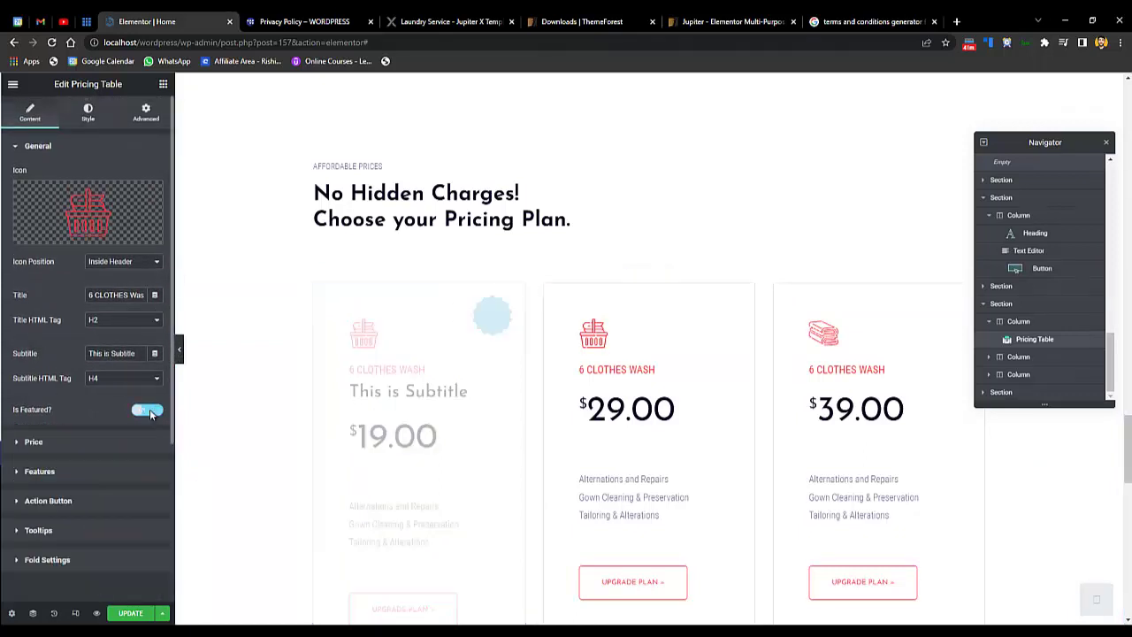
click(61, 444)
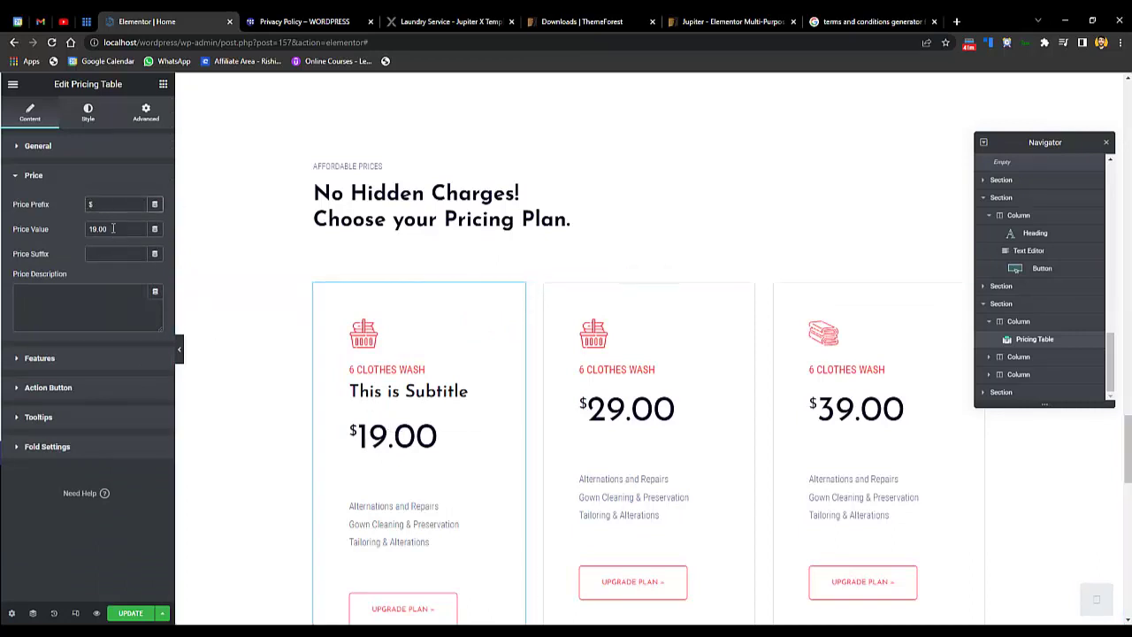
- Expand the first card's Features list and its Action Button settings
click(39, 357)
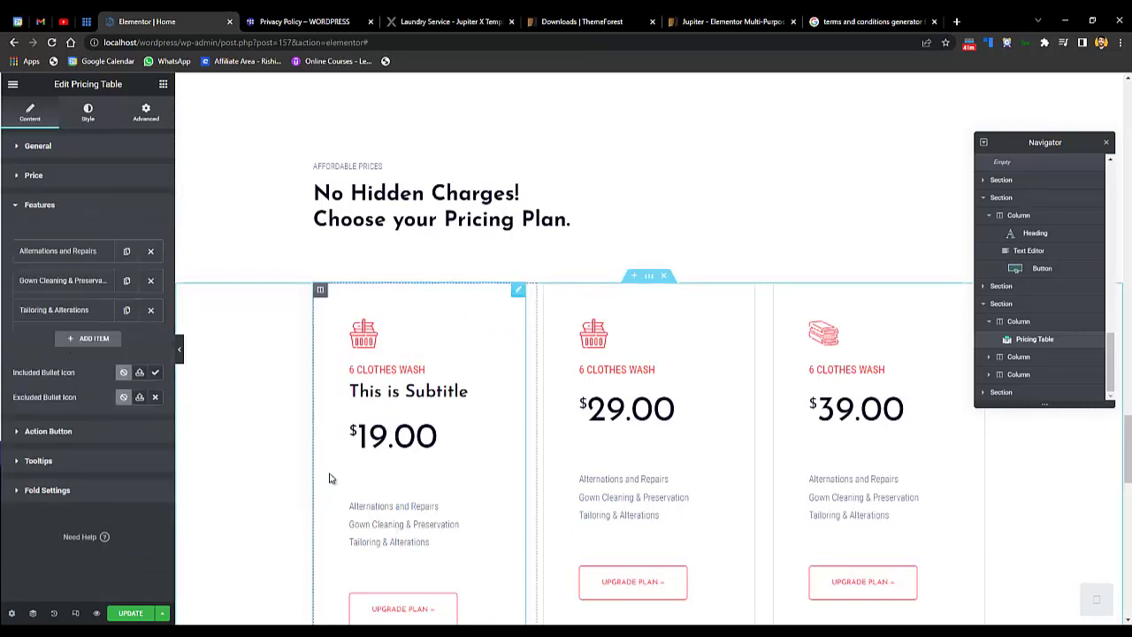
click(57, 252)
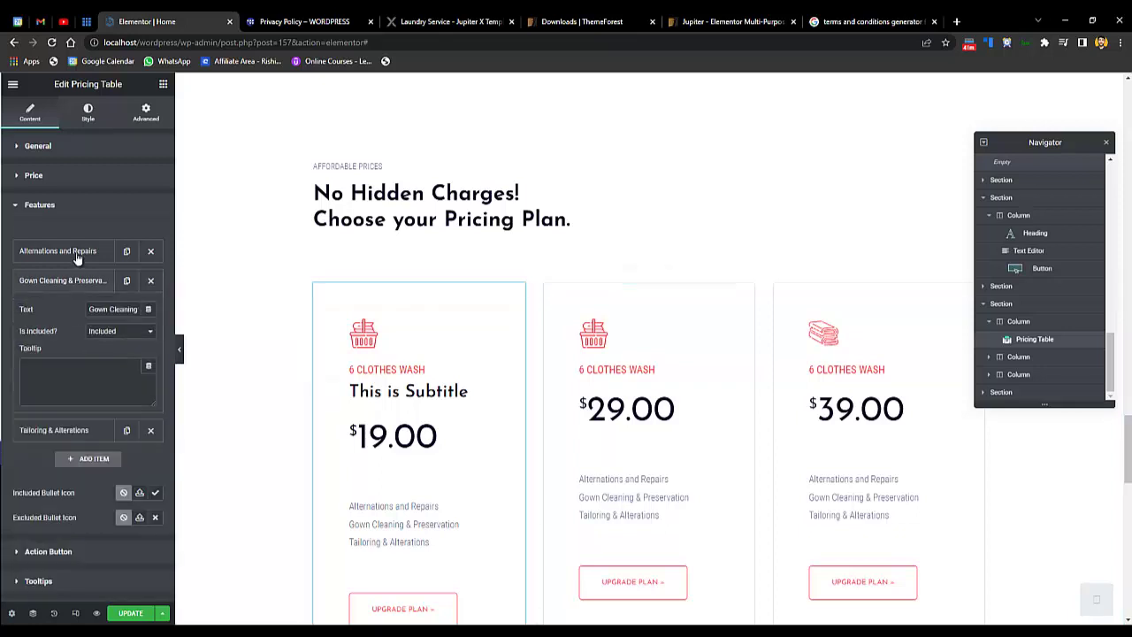
click(48, 551)
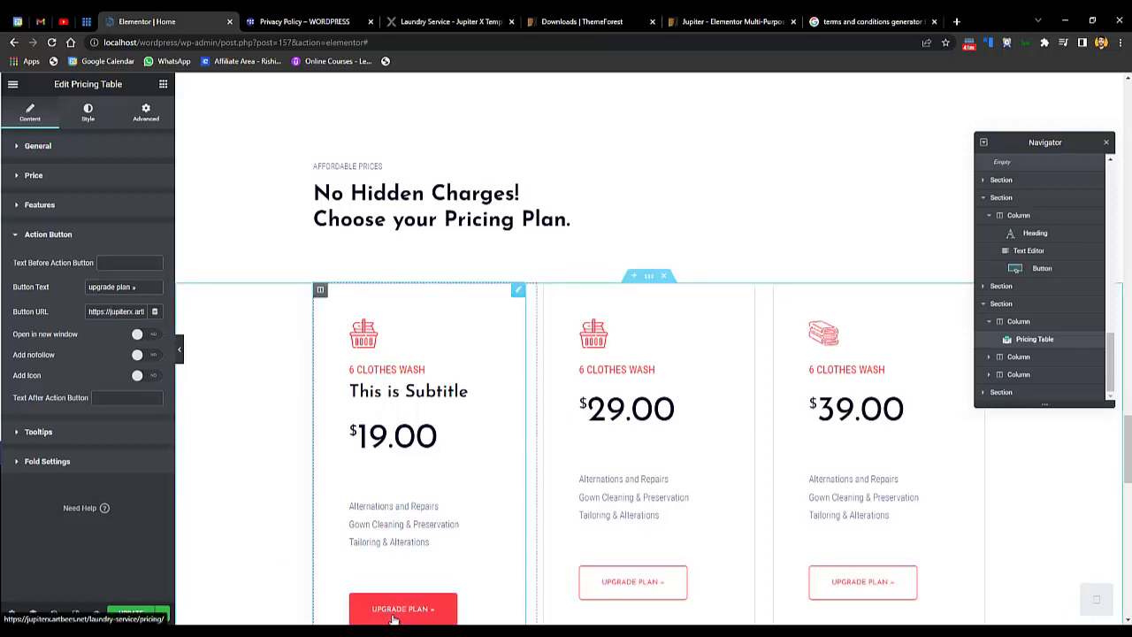
- Empty the Button URL field so the Upgrade Plan button has no link
triple_click(115, 311)
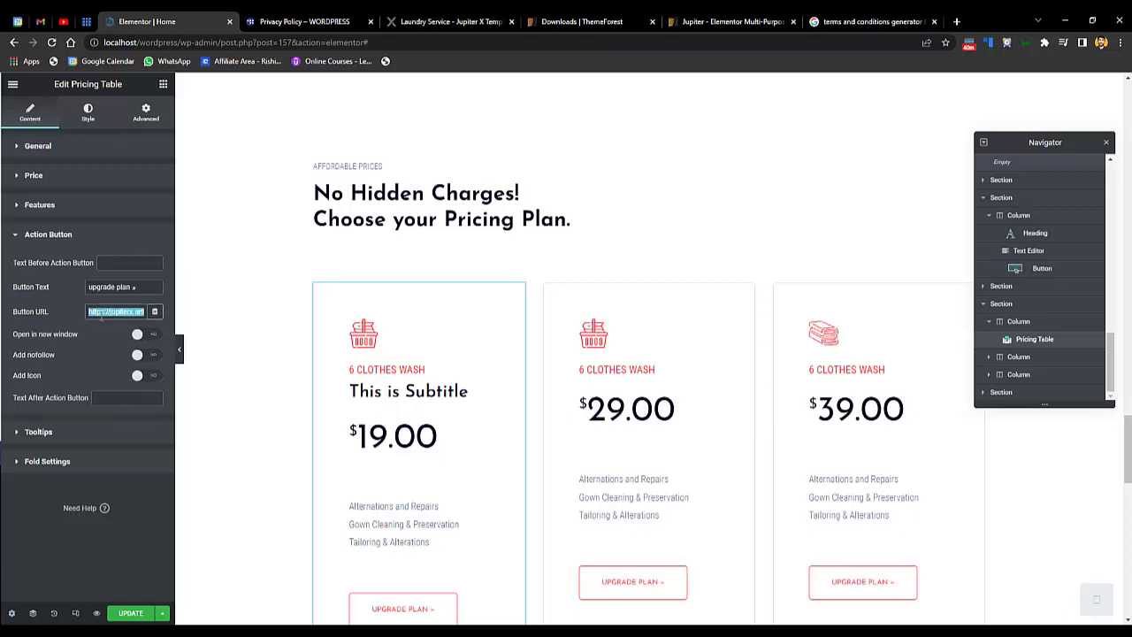
text(contact us)
key(BackSpace)
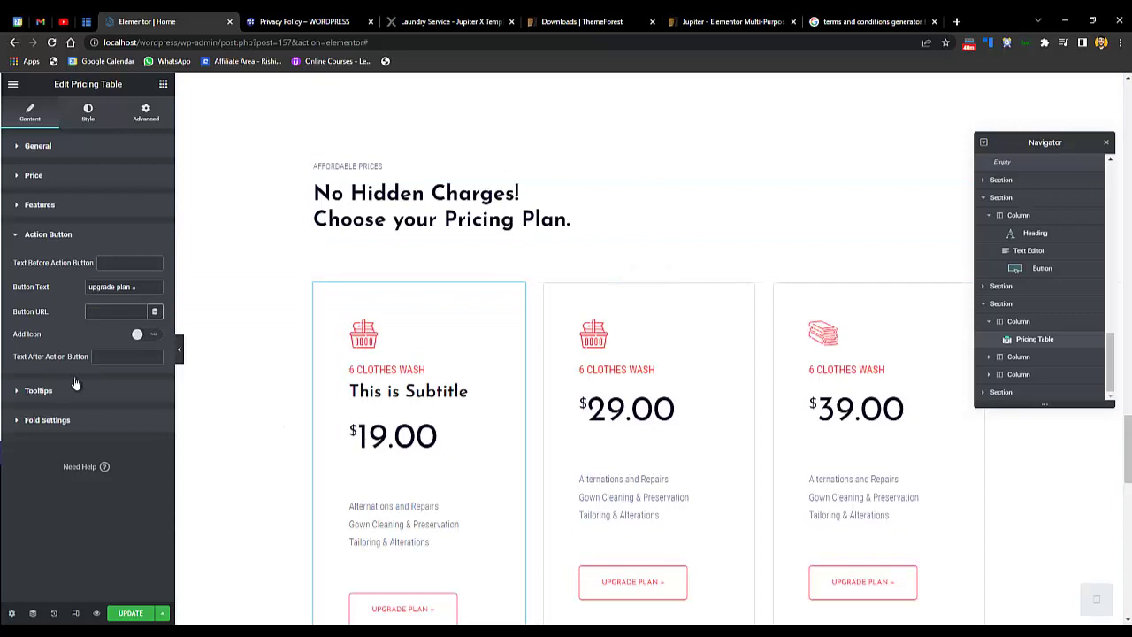
scroll(983, 469, down, 1)
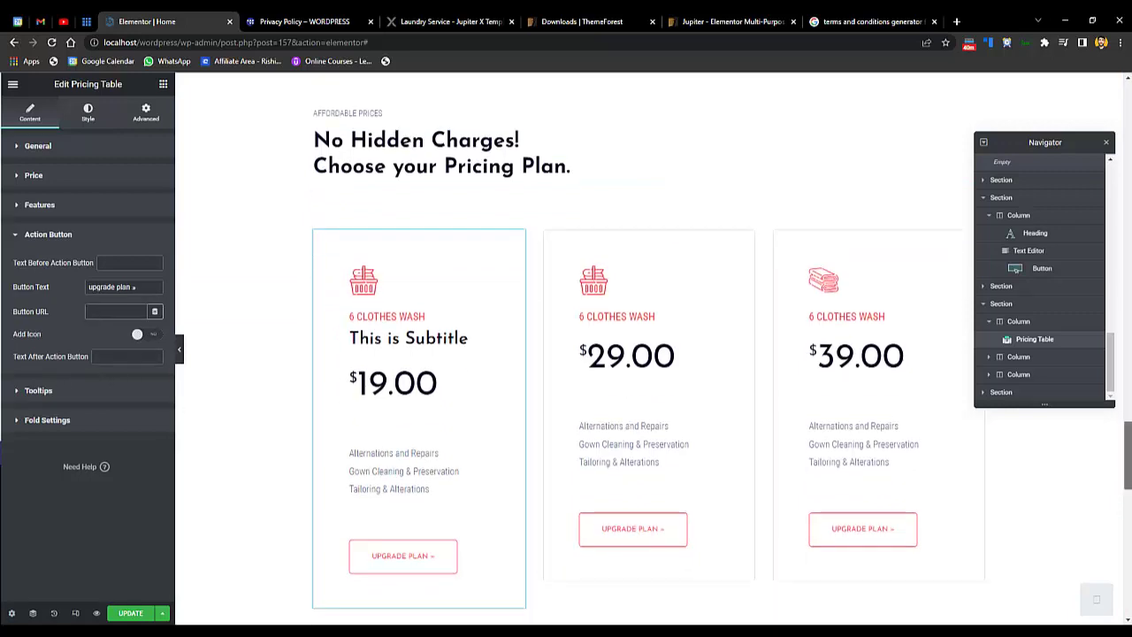
scroll(705, 502, down, 7)
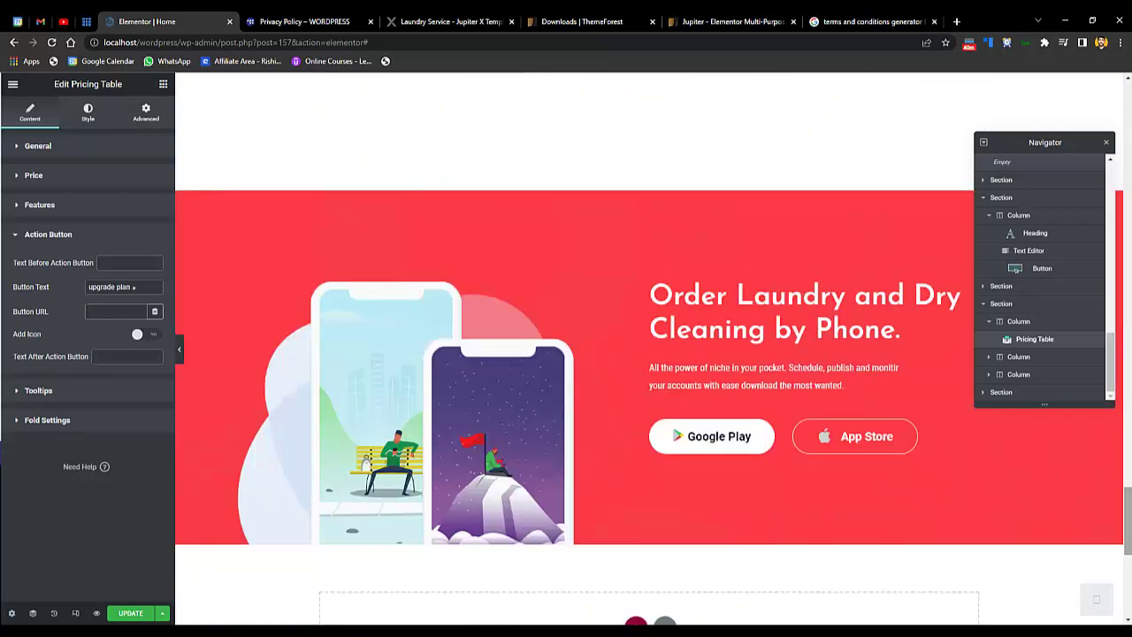
scroll(705, 501, up, 4)
scroll(705, 501, up, 6)
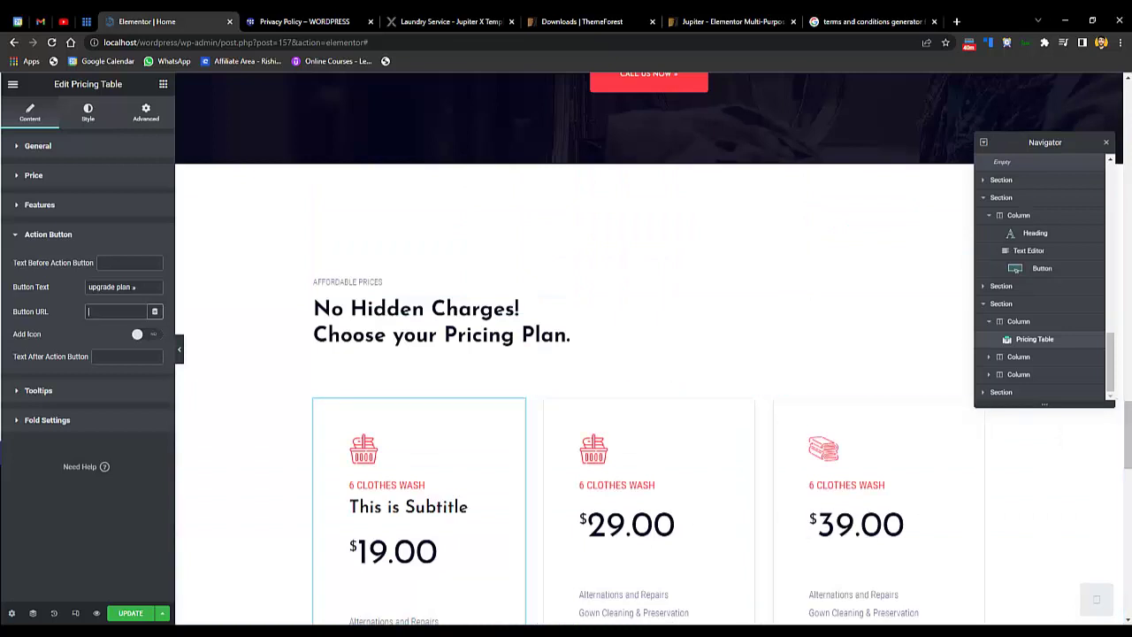
scroll(706, 501, down, 3)
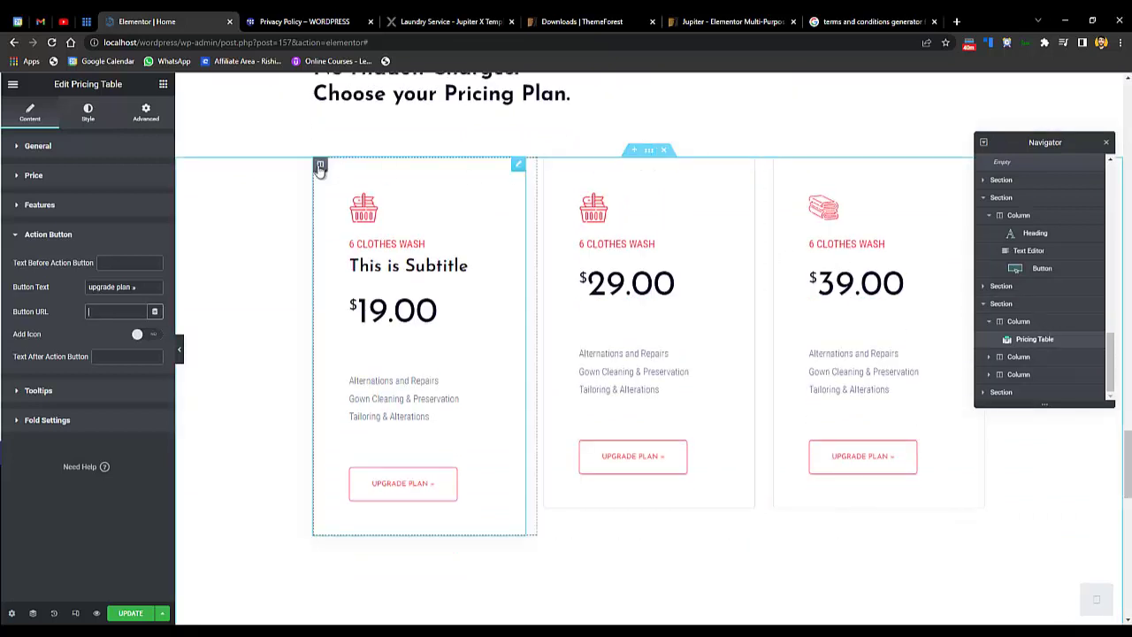
- Duplicate the first pricing column, then delete the empty second column
right_click(320, 164)
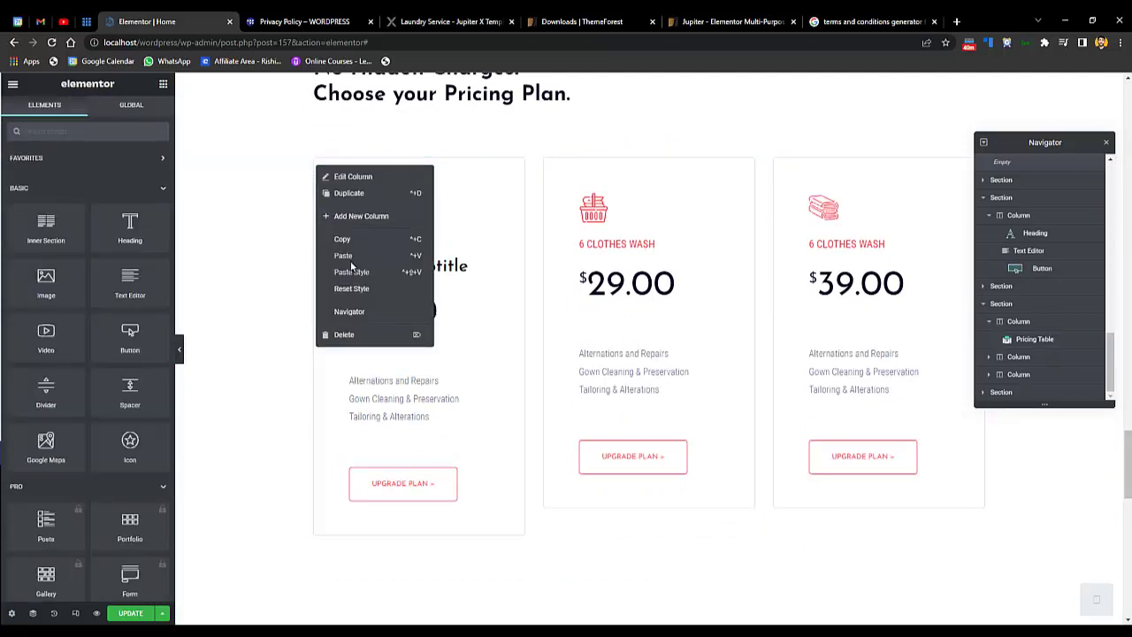
click(349, 195)
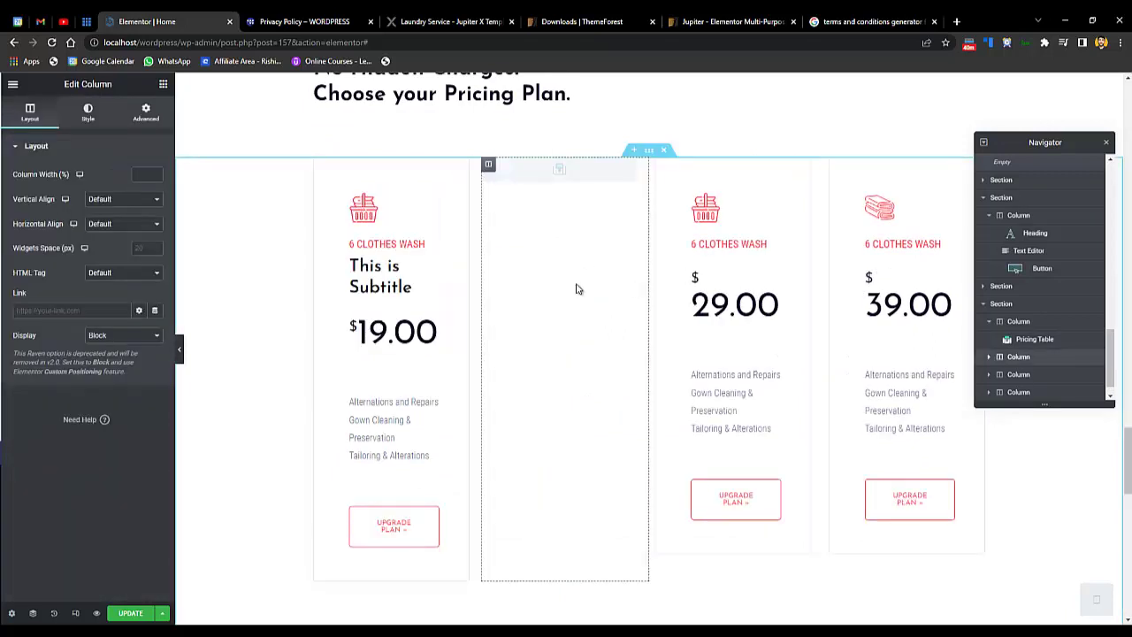
right_click(489, 168)
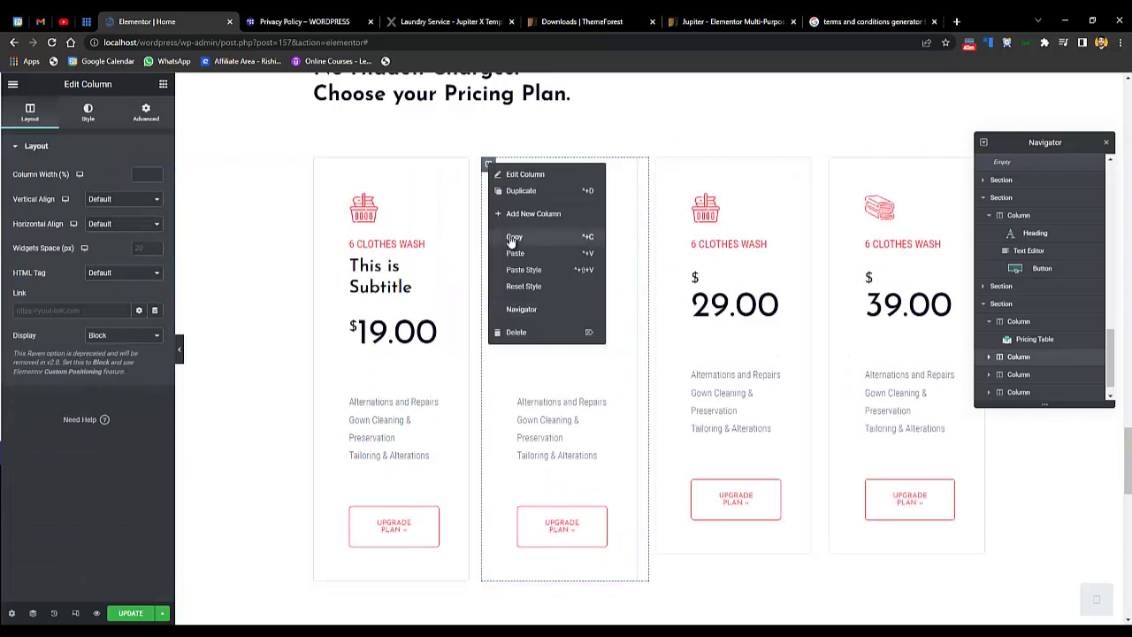
click(533, 334)
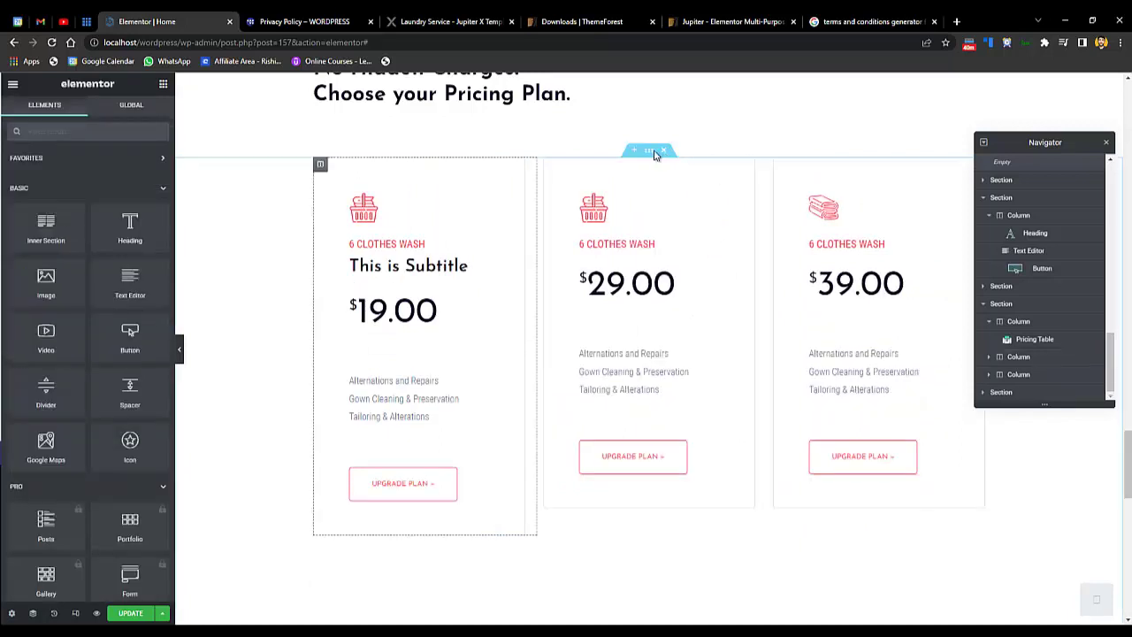
- Bring up the pricing section's layout settings: Boxed content width, No Gap
right_click(649, 160)
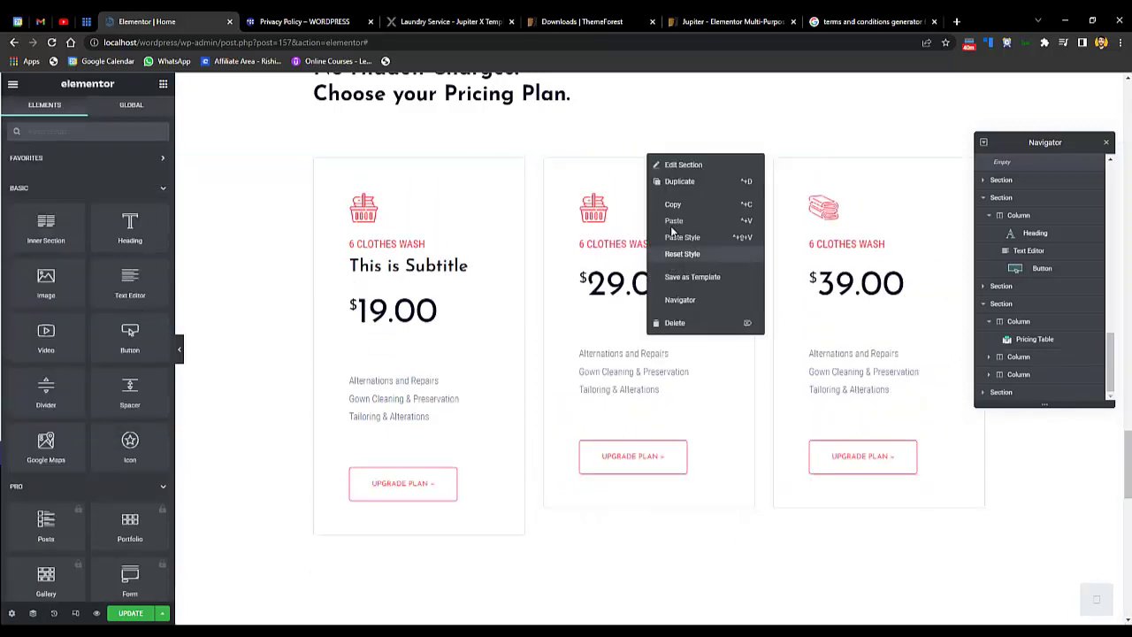
click(682, 164)
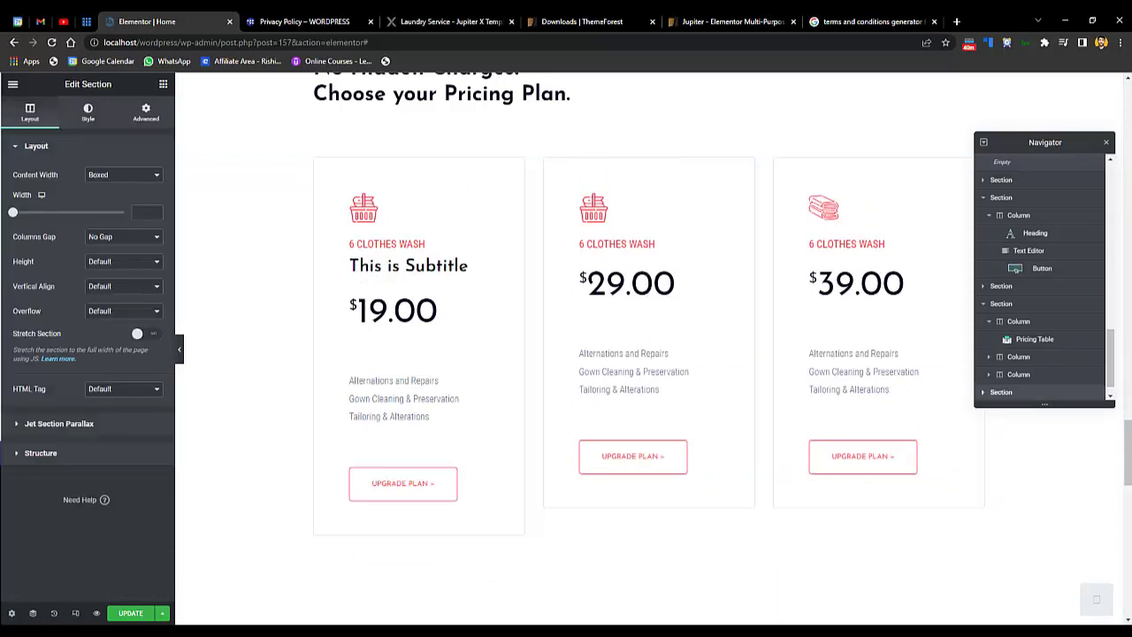
scroll(1128, 467, down, 5)
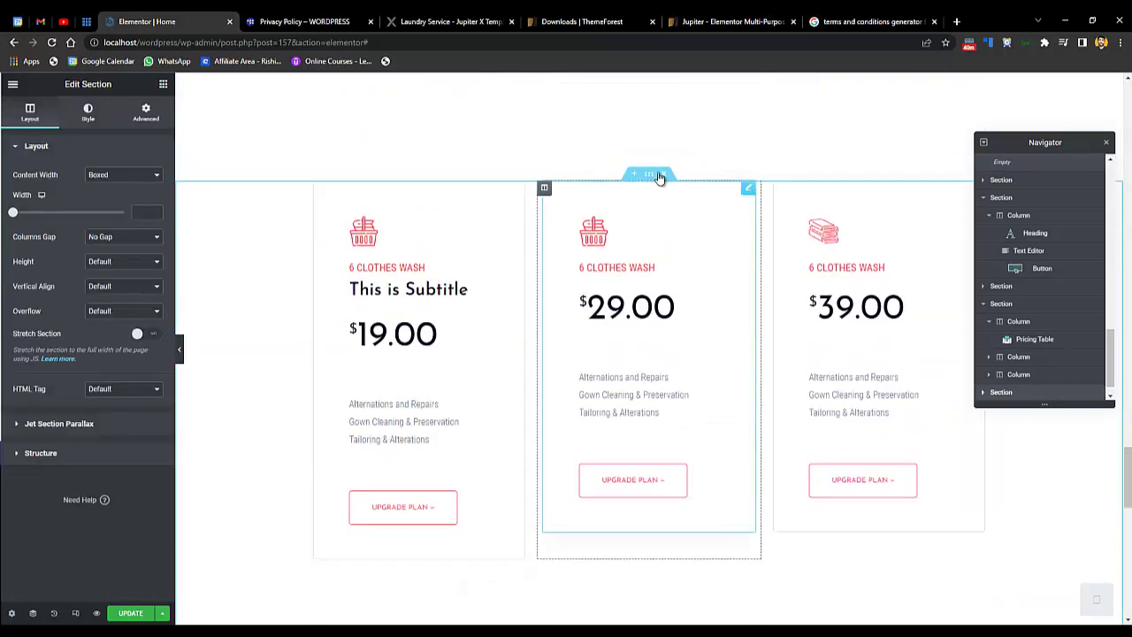
- Delete the duplicated pricing section and check the Order Laundry heading and app buttons' links
click(663, 174)
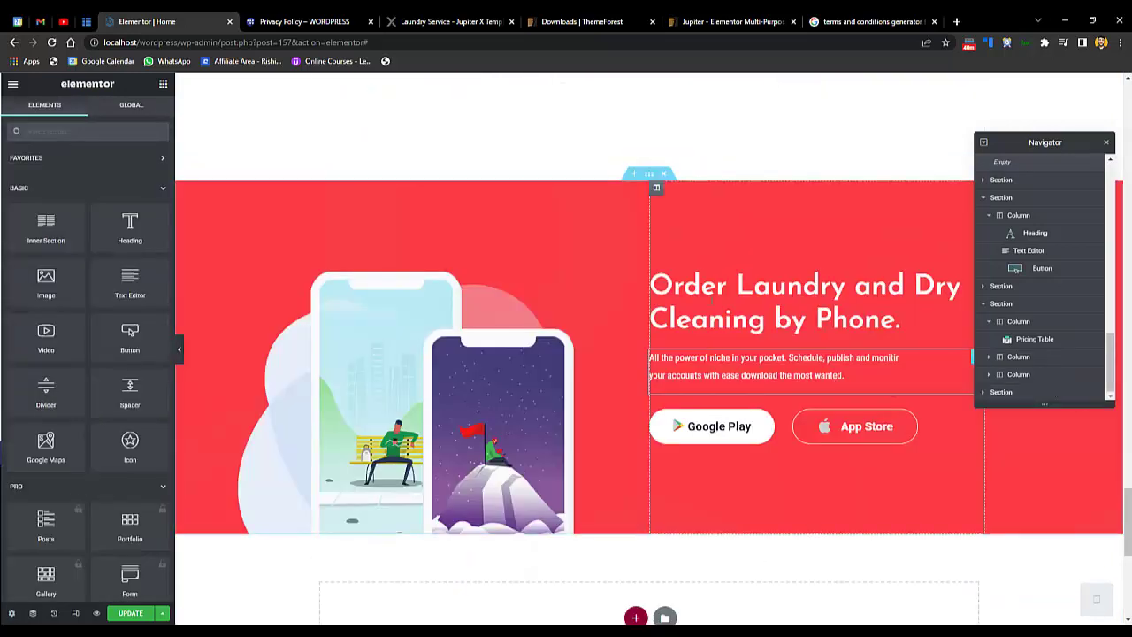
click(778, 305)
click(741, 434)
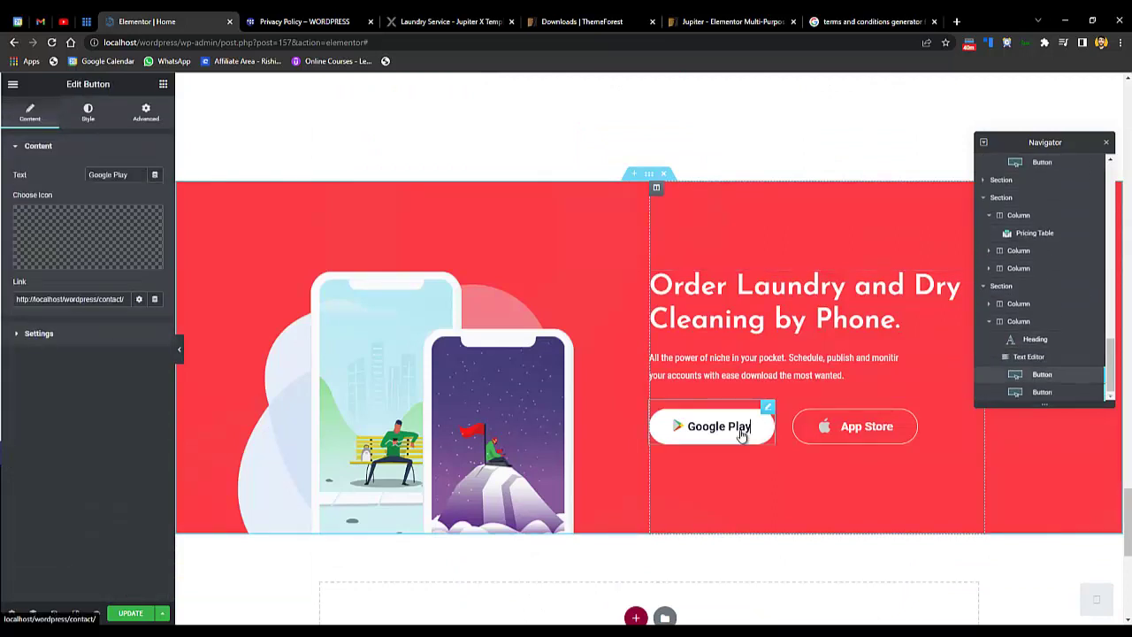
click(830, 442)
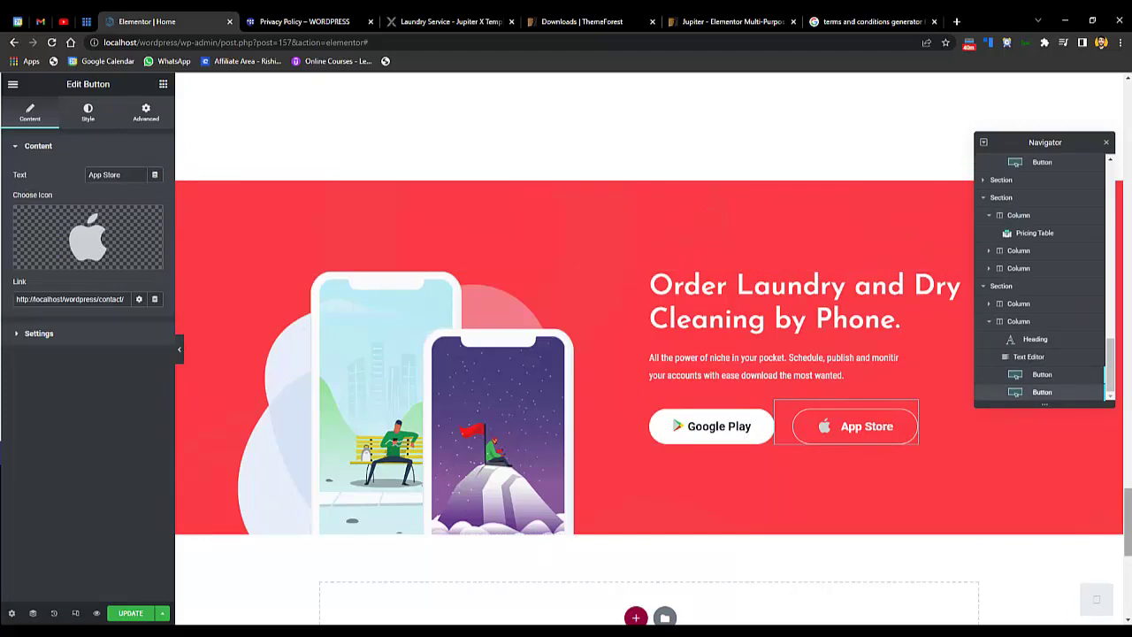
scroll(650, 349, down, 5)
scroll(650, 349, up, 15)
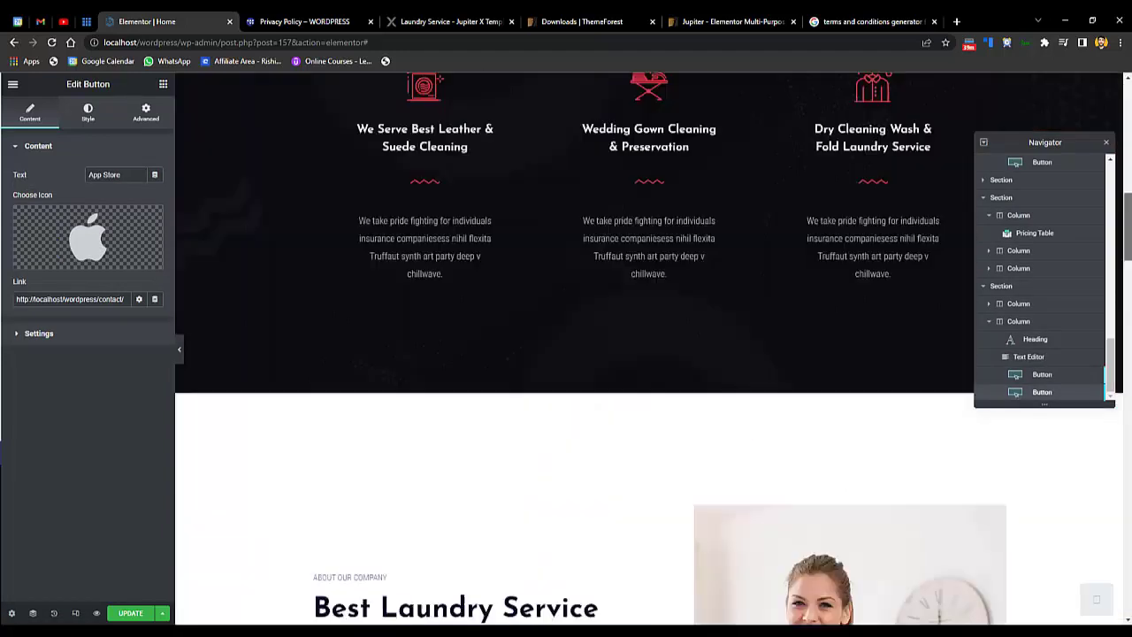
scroll(832, 428, up, 10)
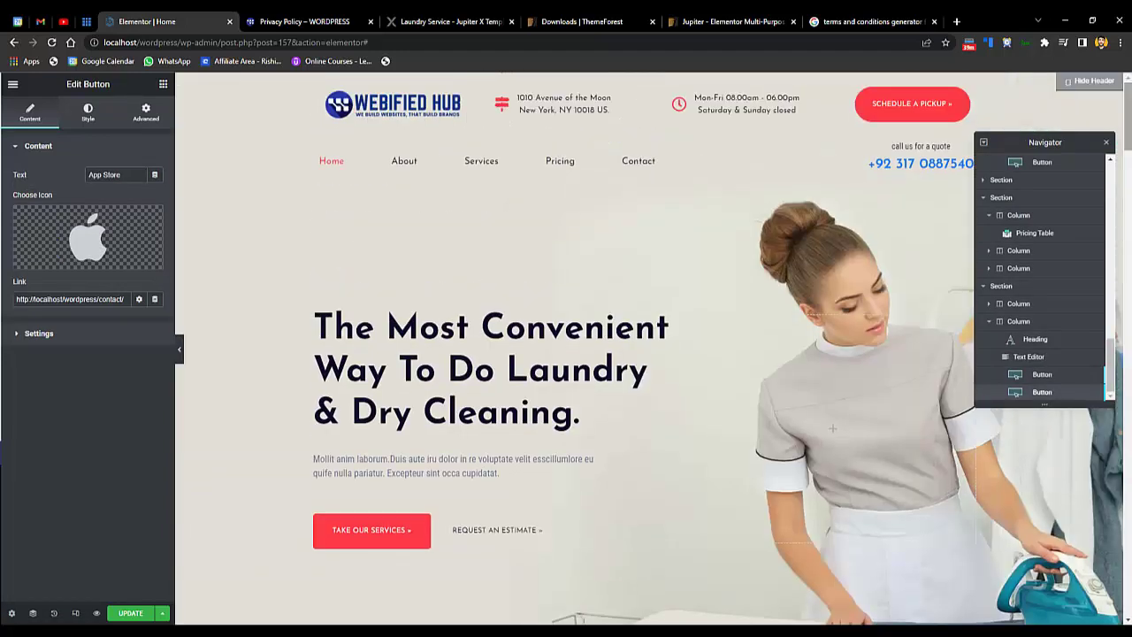
- Save the Home page with UPDATE and select the editor part of the URL
click(142, 614)
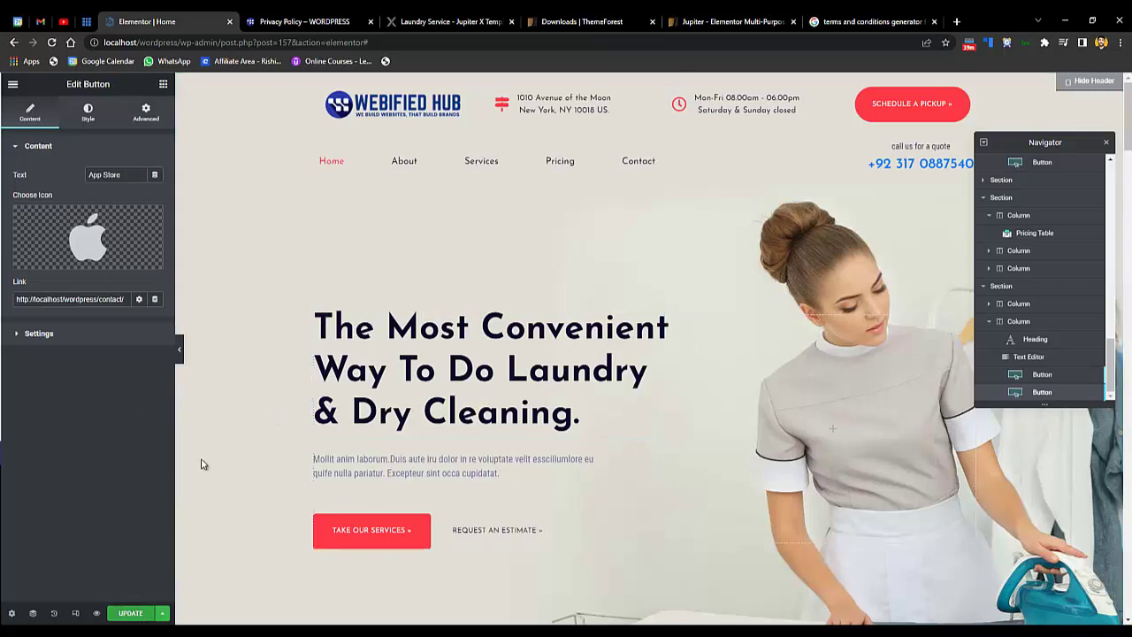
click(409, 165)
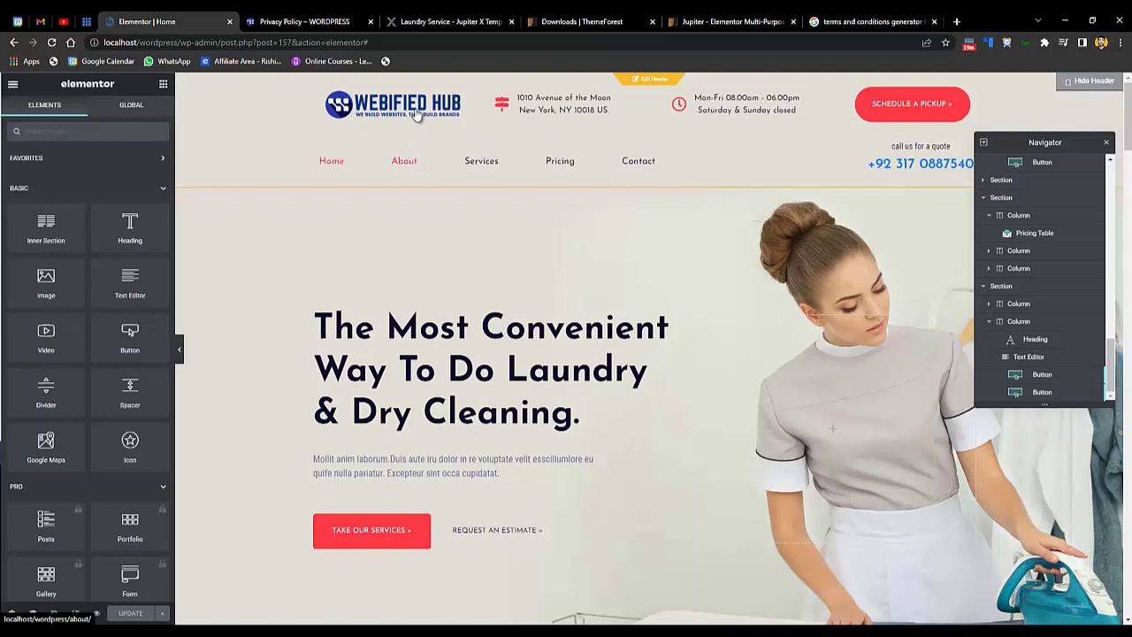
drag(368, 43, 179, 75)
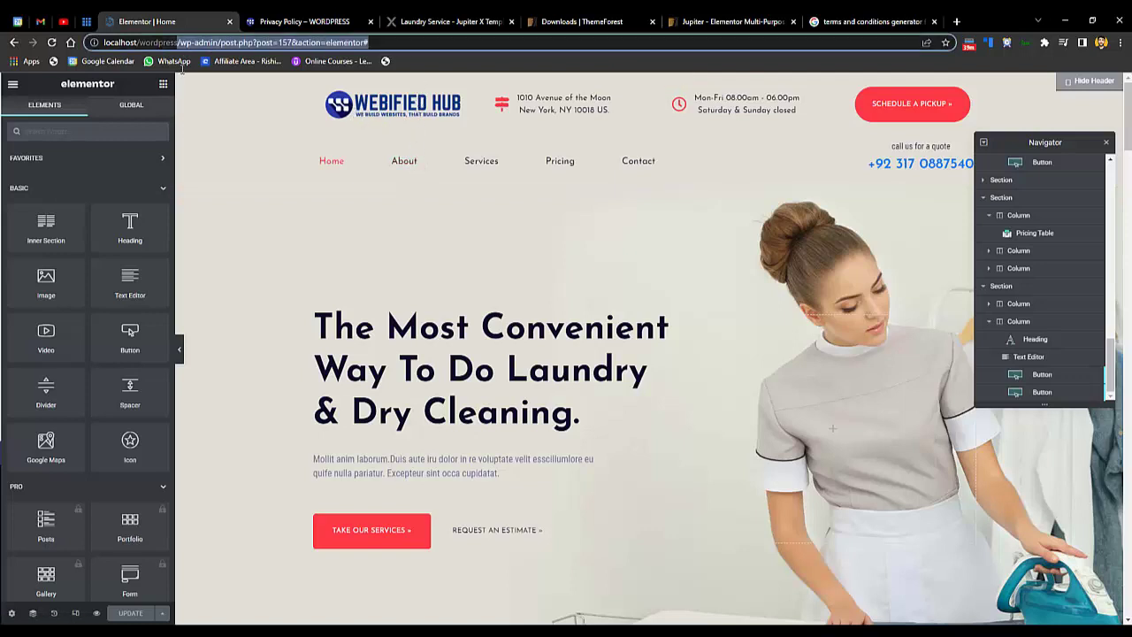
- Load localhost/wordpress/, open the live About page and scroll through it
key(BackSpace)
key(Return)
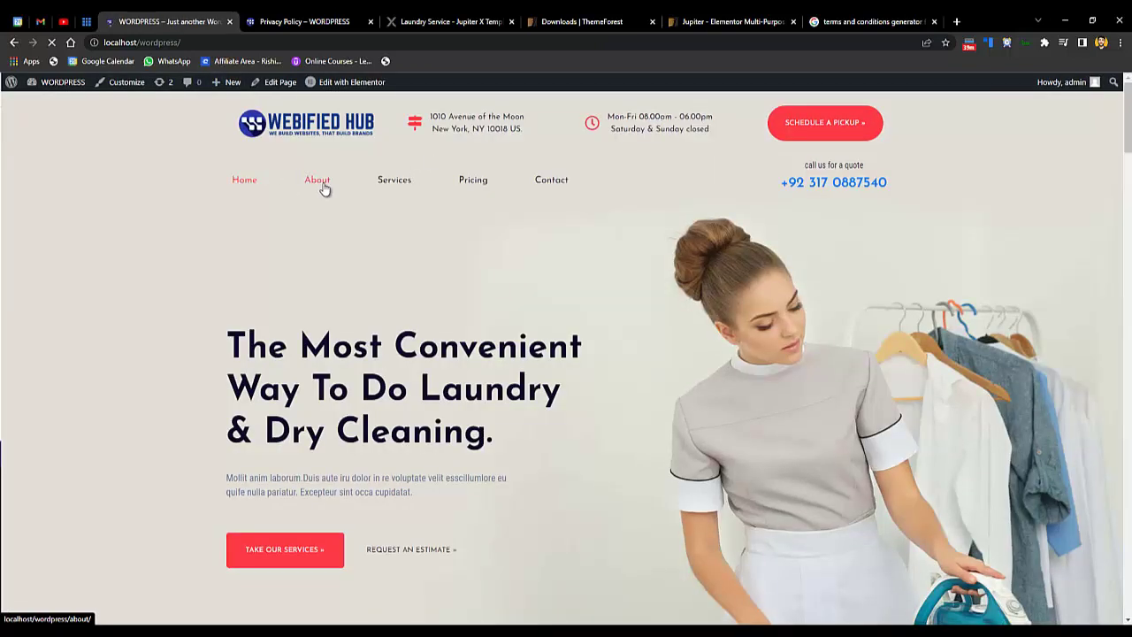
click(320, 182)
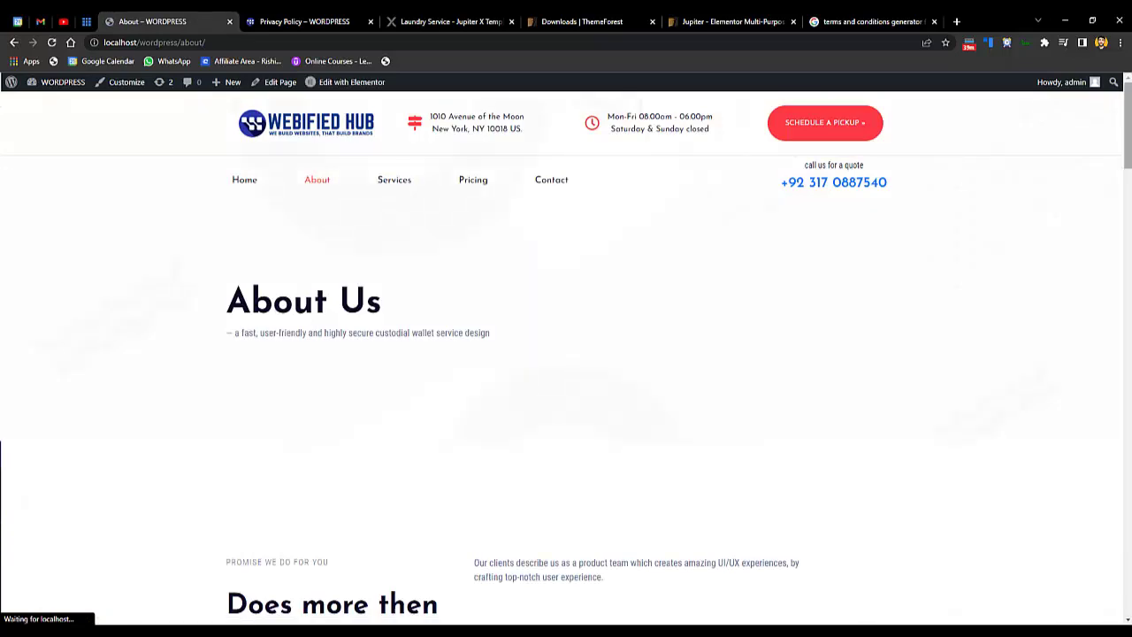
scroll(568, 194, down, 5)
scroll(569, 194, up, 5)
scroll(569, 194, down, 5)
scroll(568, 193, up, 5)
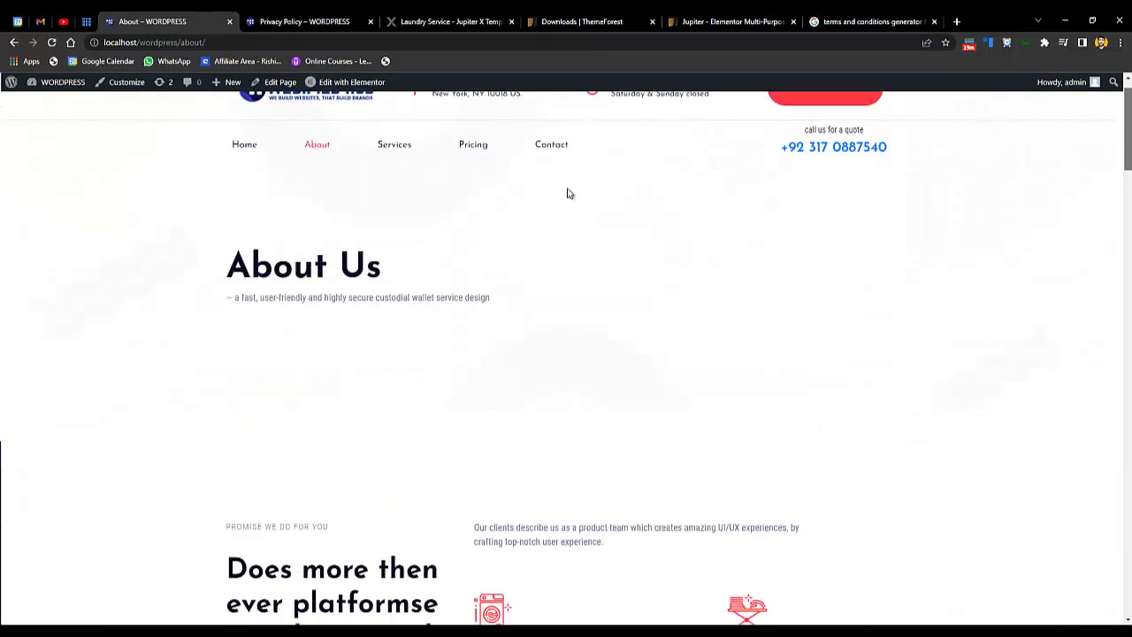
scroll(767, 378, down, 10)
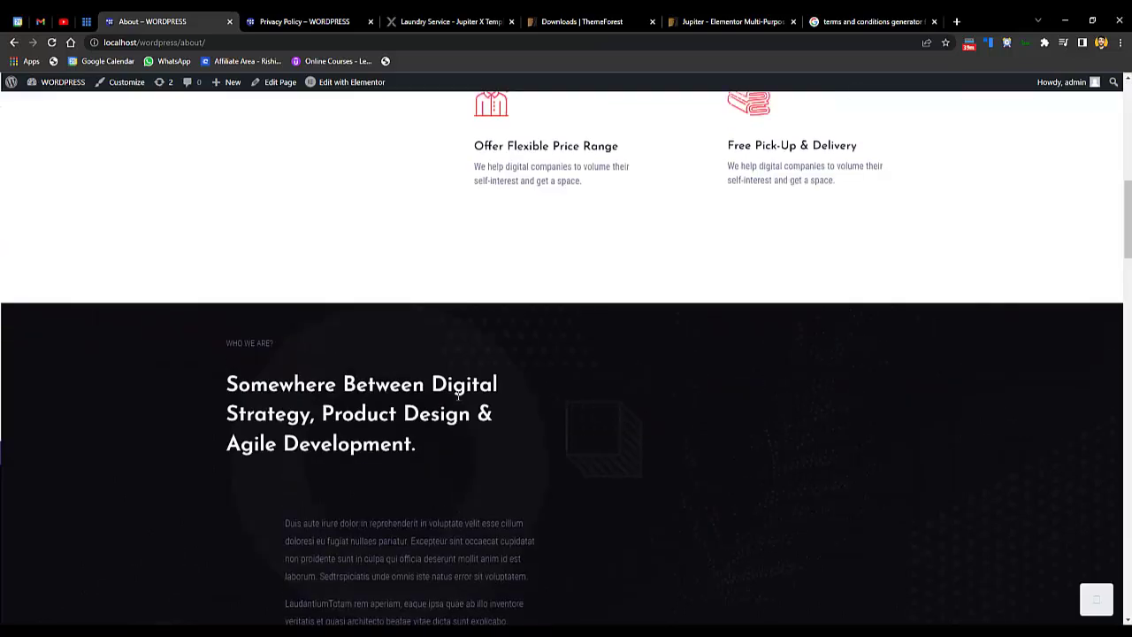
scroll(589, 185, down, 15)
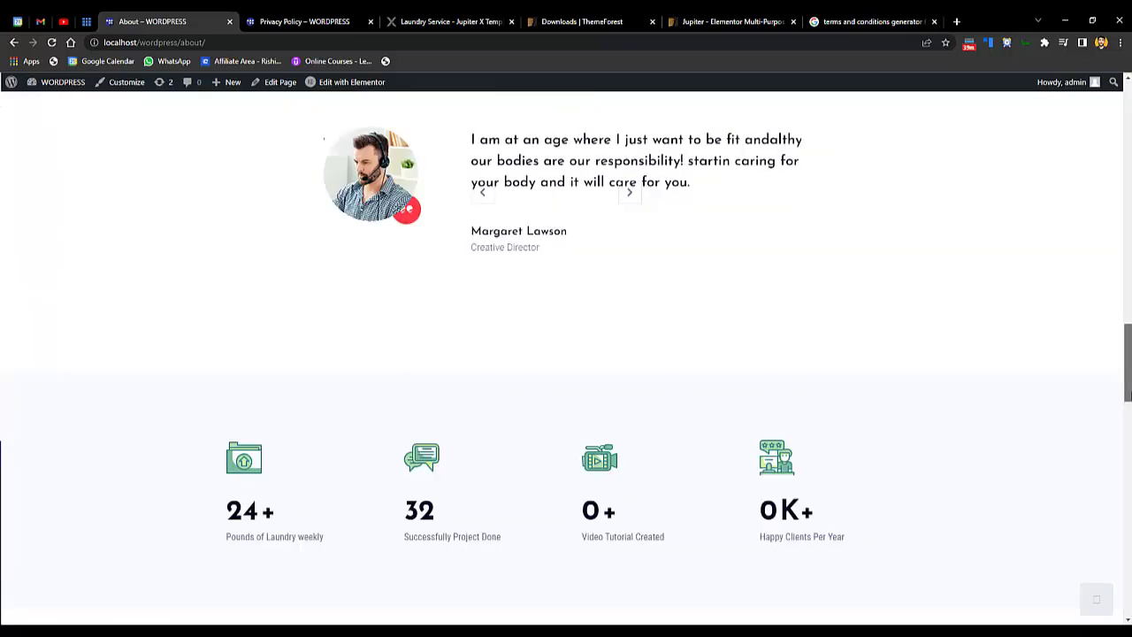
- Reload the About page and open it with Edit with Elementor
drag(405, 155, 621, 288)
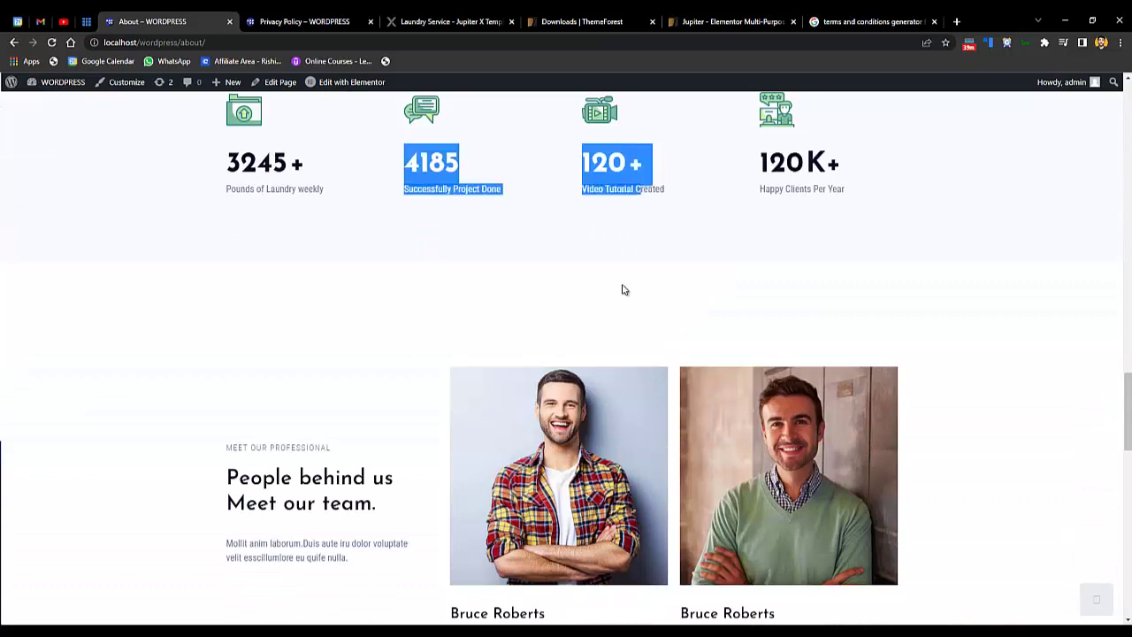
click(1125, 561)
key(F5)
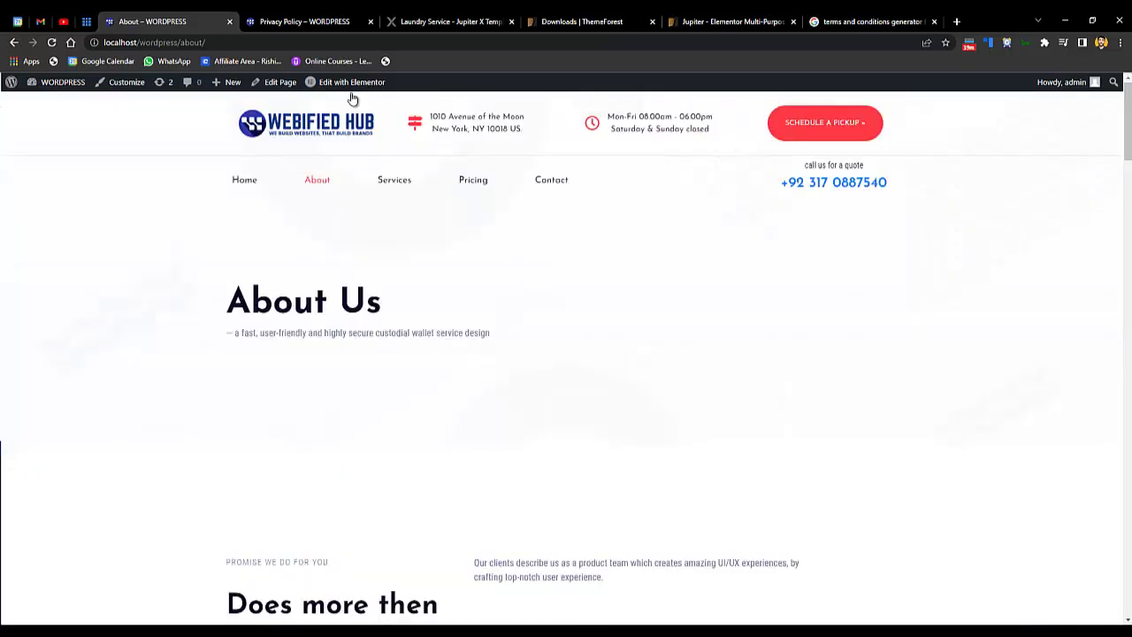
mouse_move(329, 91)
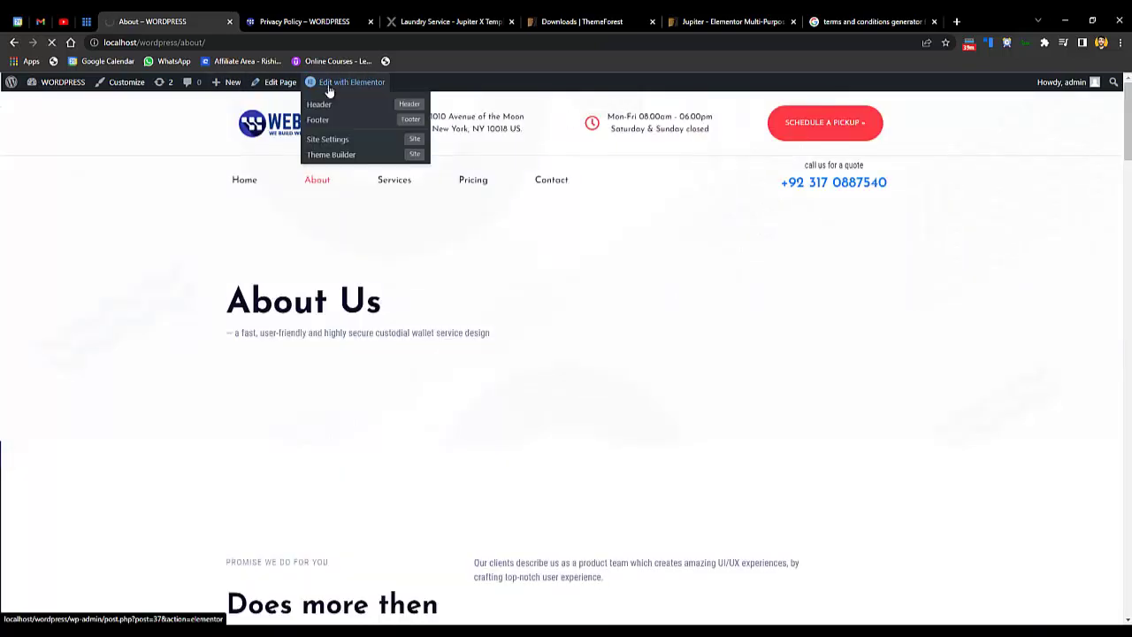
click(328, 87)
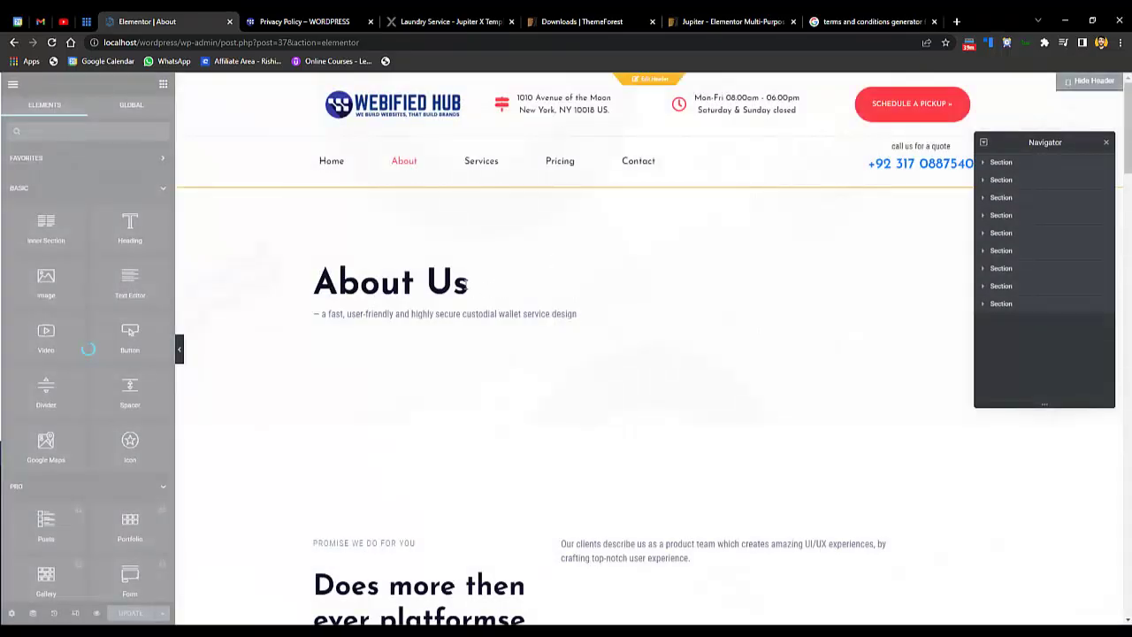
- Check the About Us heading, its subtitle and the Happiness Guaranteed box description
click(413, 289)
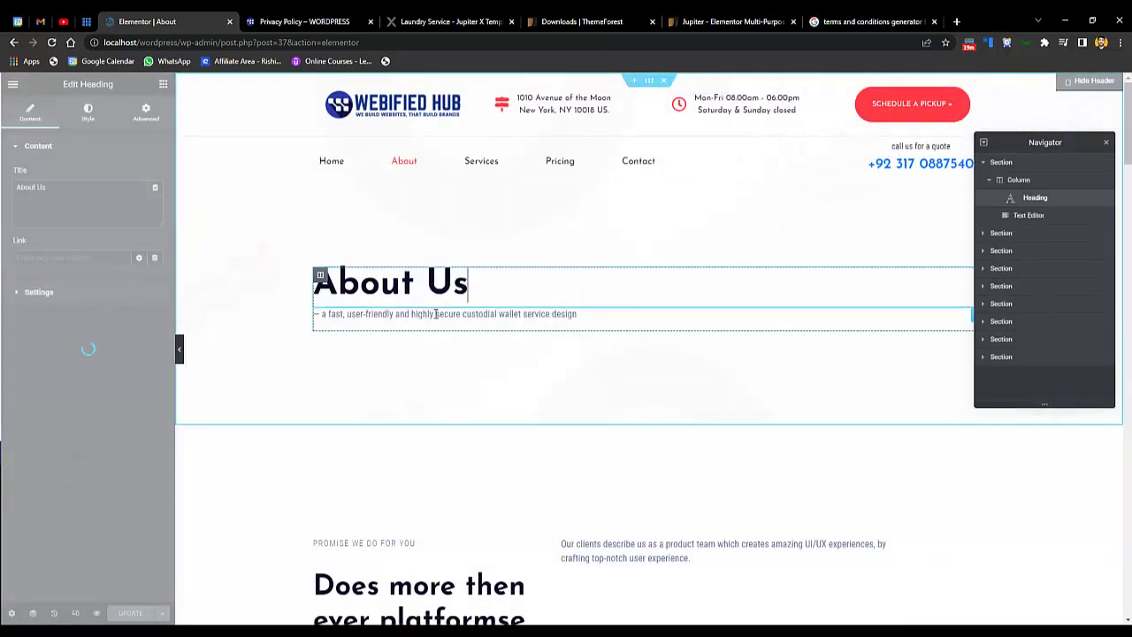
click(436, 313)
scroll(710, 301, down, 4)
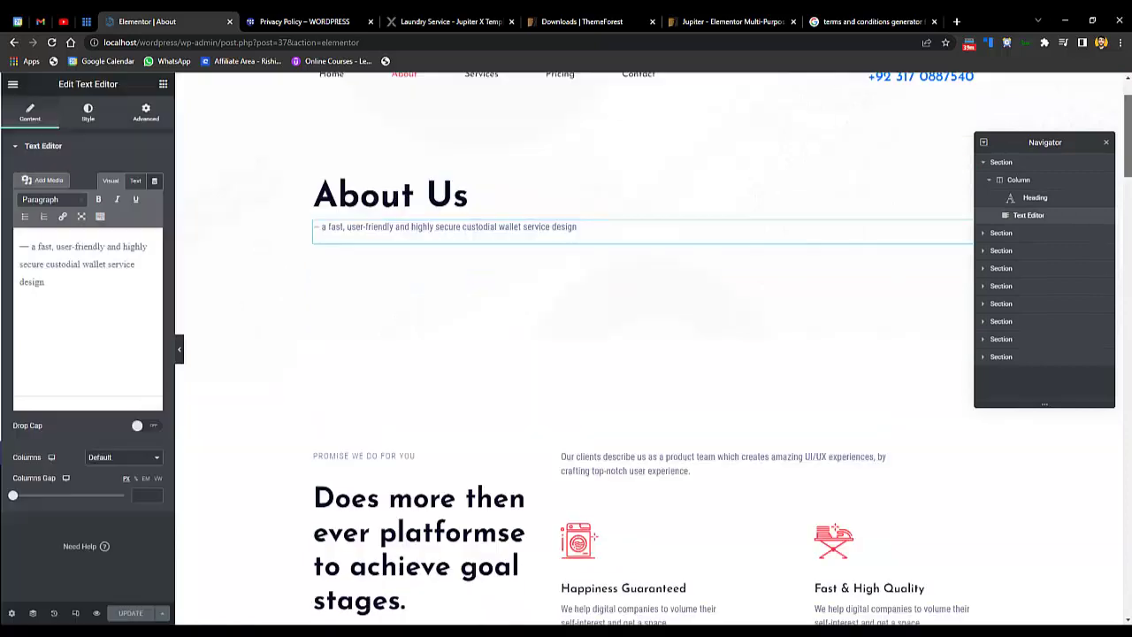
click(597, 296)
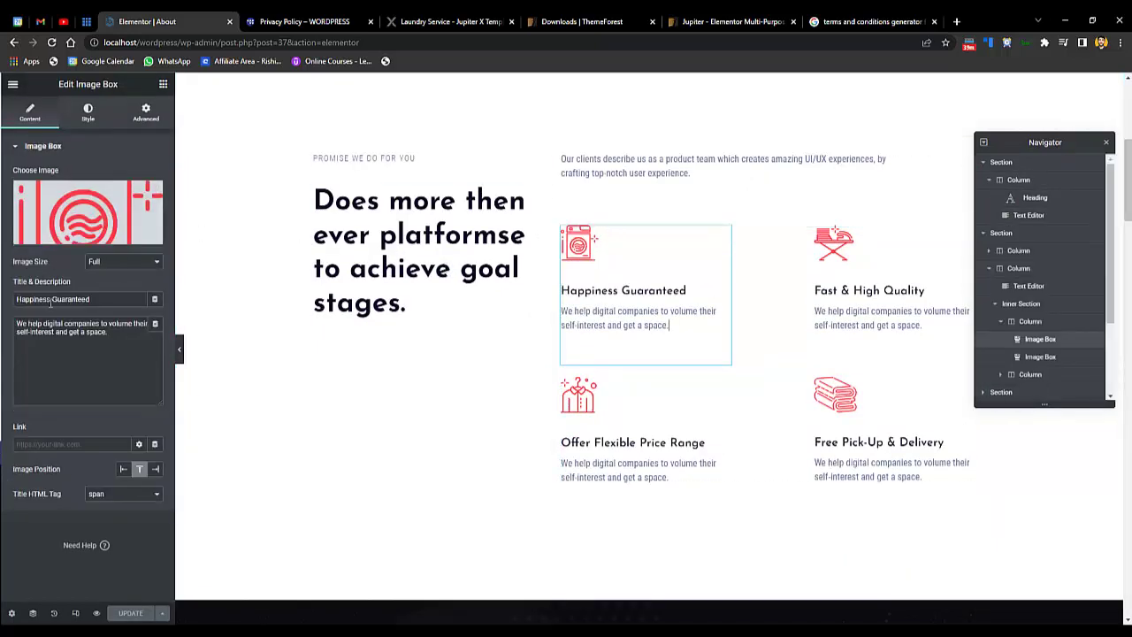
triple_click(19, 349)
click(91, 364)
scroll(747, 358, down, 6)
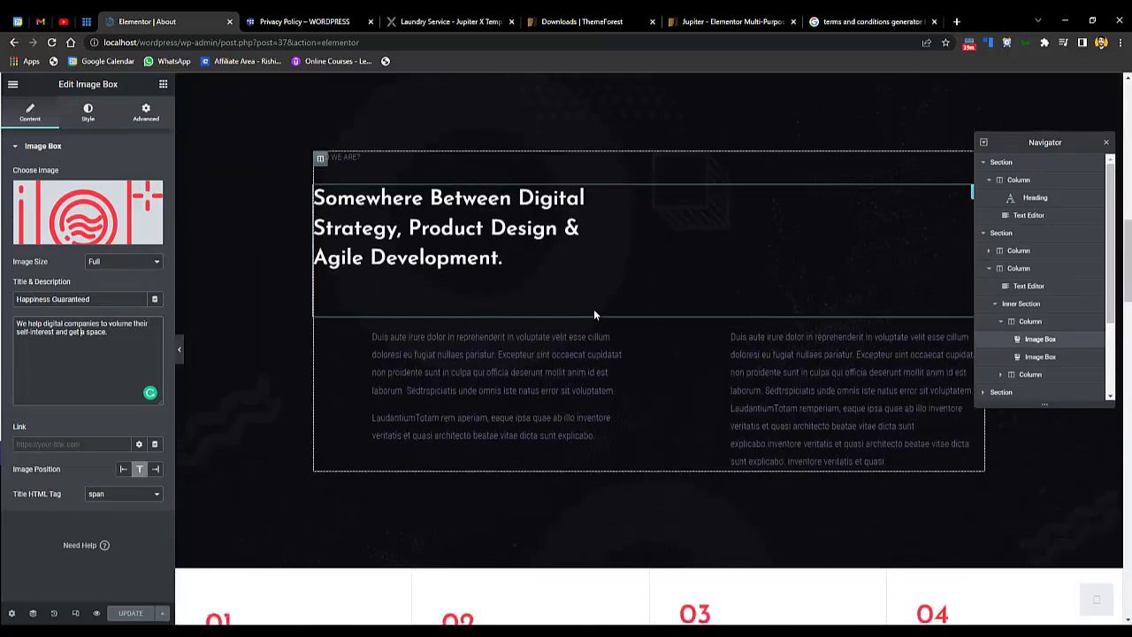
- Inspect the Somewhere Between Digital heading's HTML tag, ornament and Style options
click(796, 287)
click(747, 371)
click(878, 280)
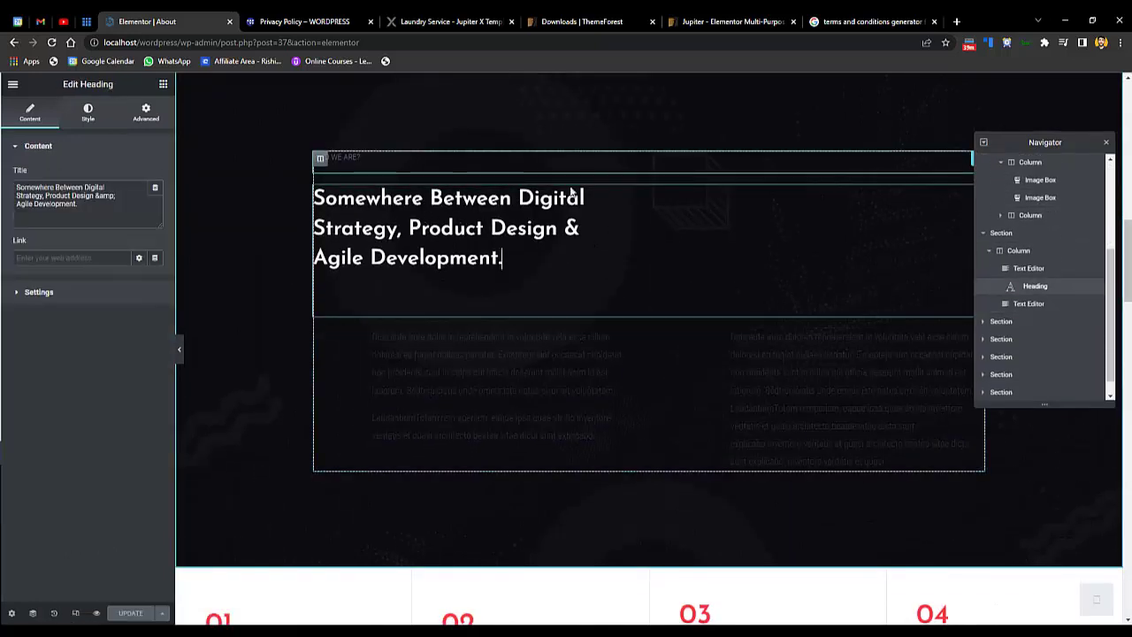
scroll(1129, 314, down, 3)
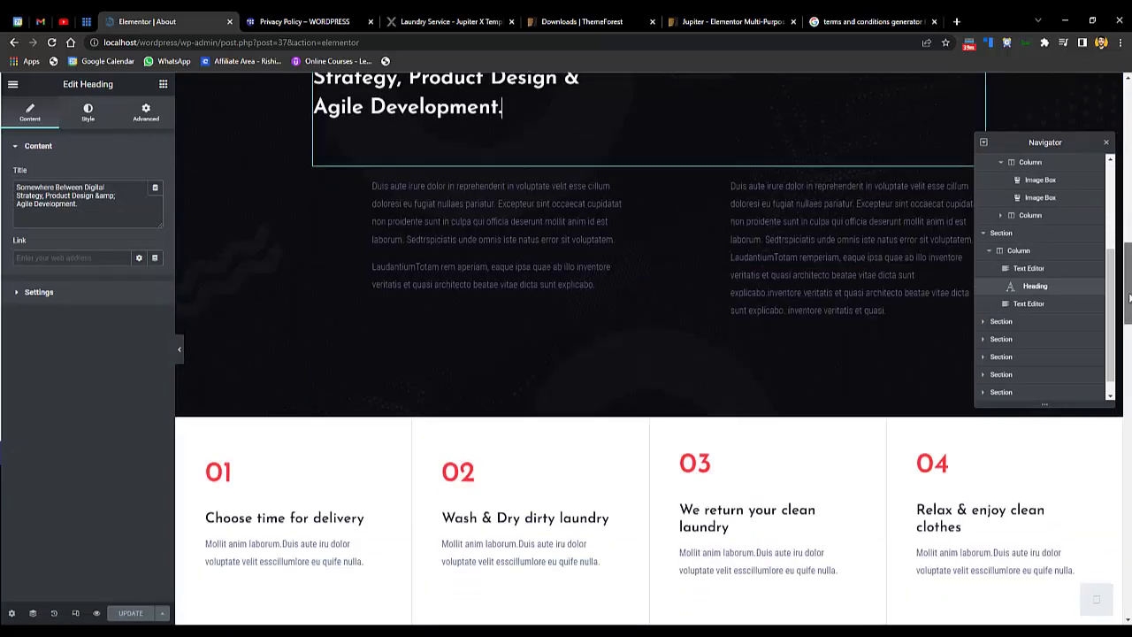
scroll(1129, 314, down, 3)
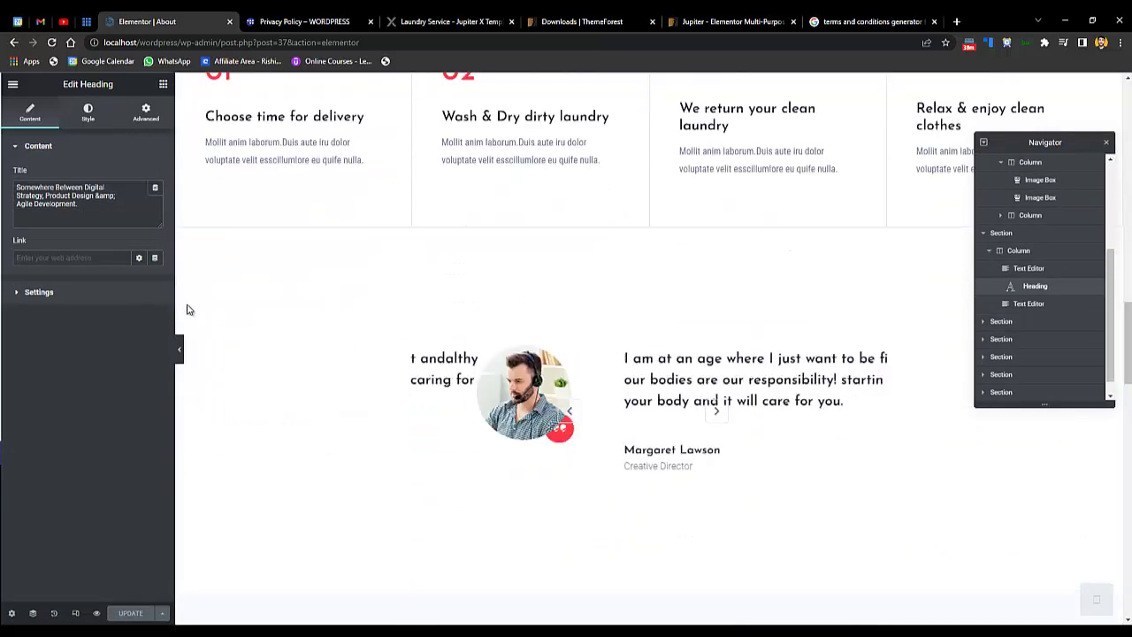
click(106, 292)
click(85, 114)
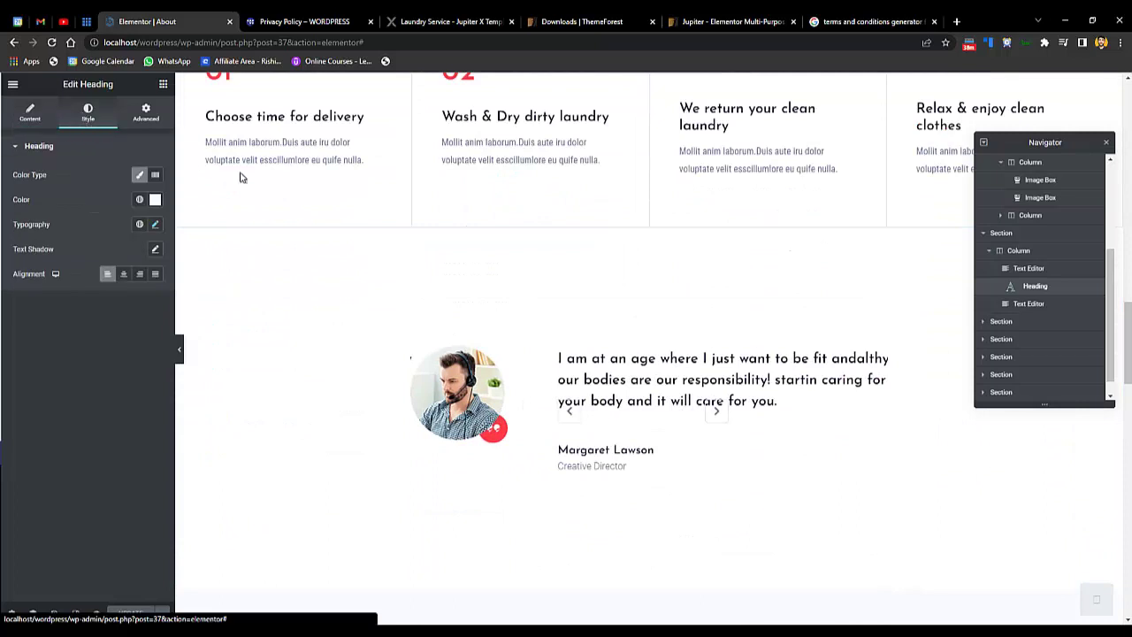
scroll(1129, 317, up, 4)
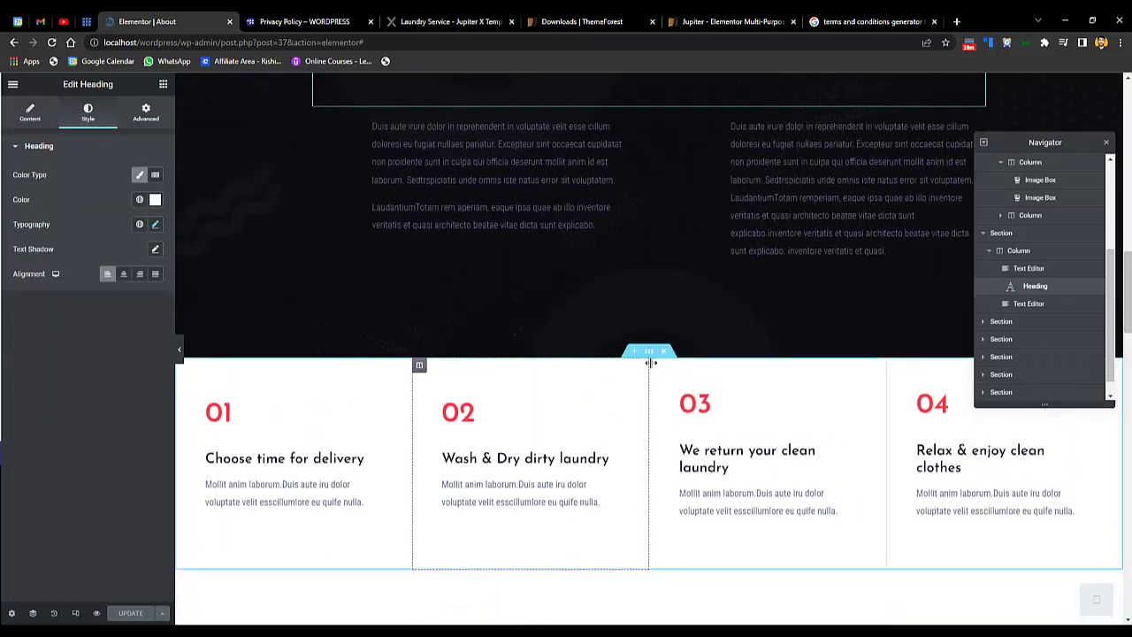
- Select the Wash & Dry and Choose time for delivery headings, then the testimonial
click(495, 447)
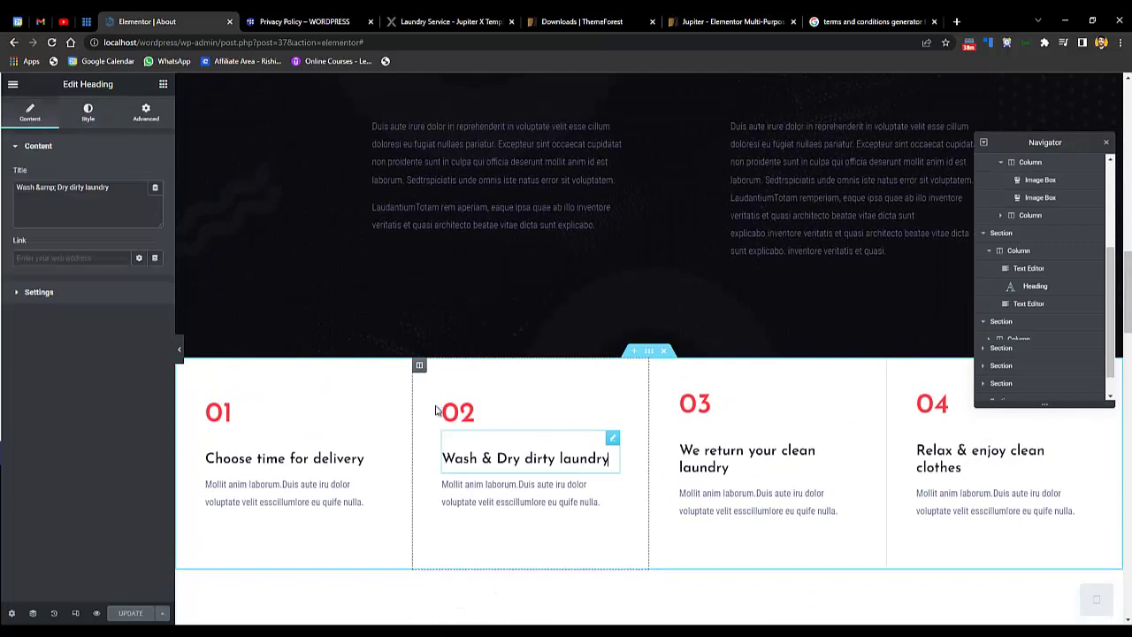
click(261, 458)
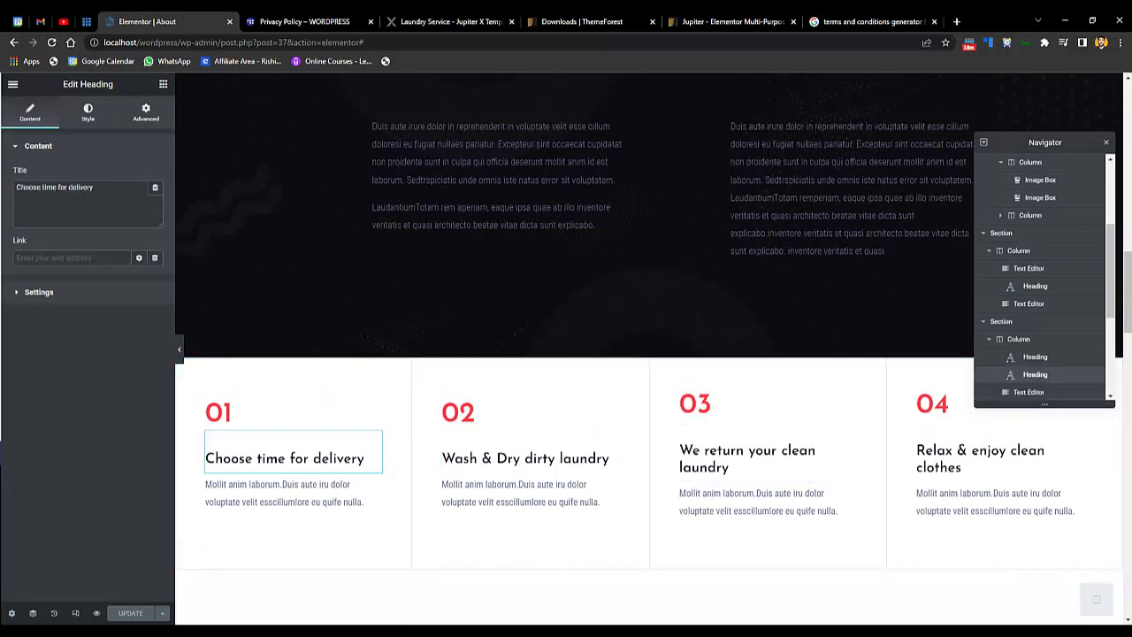
scroll(1128, 291, down, 2)
scroll(988, 374, down, 3)
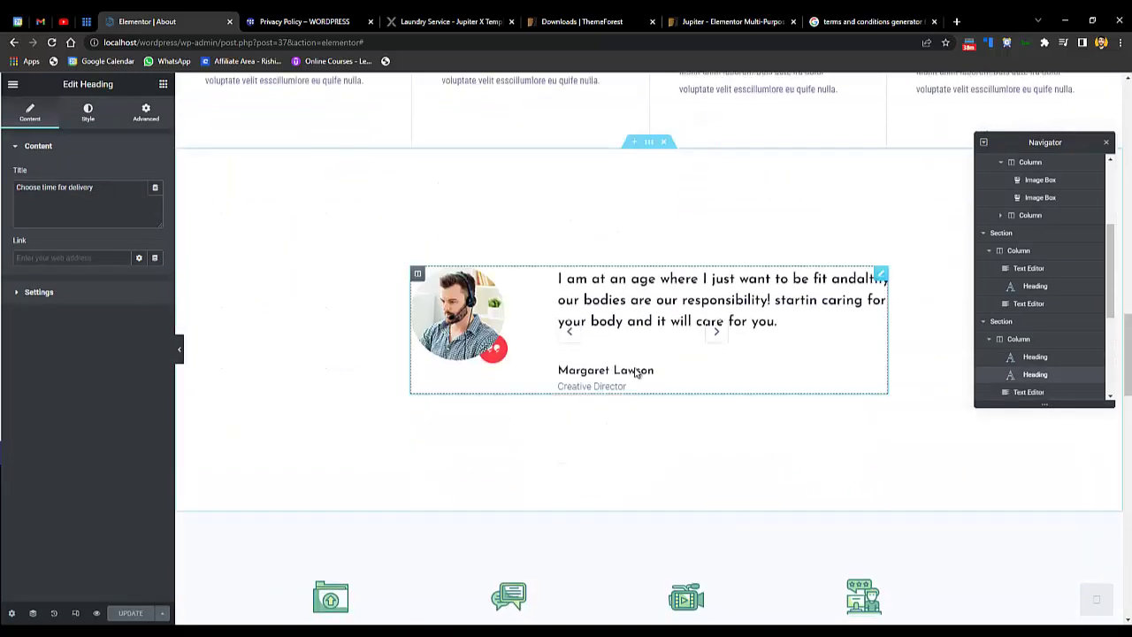
click(715, 328)
click(62, 192)
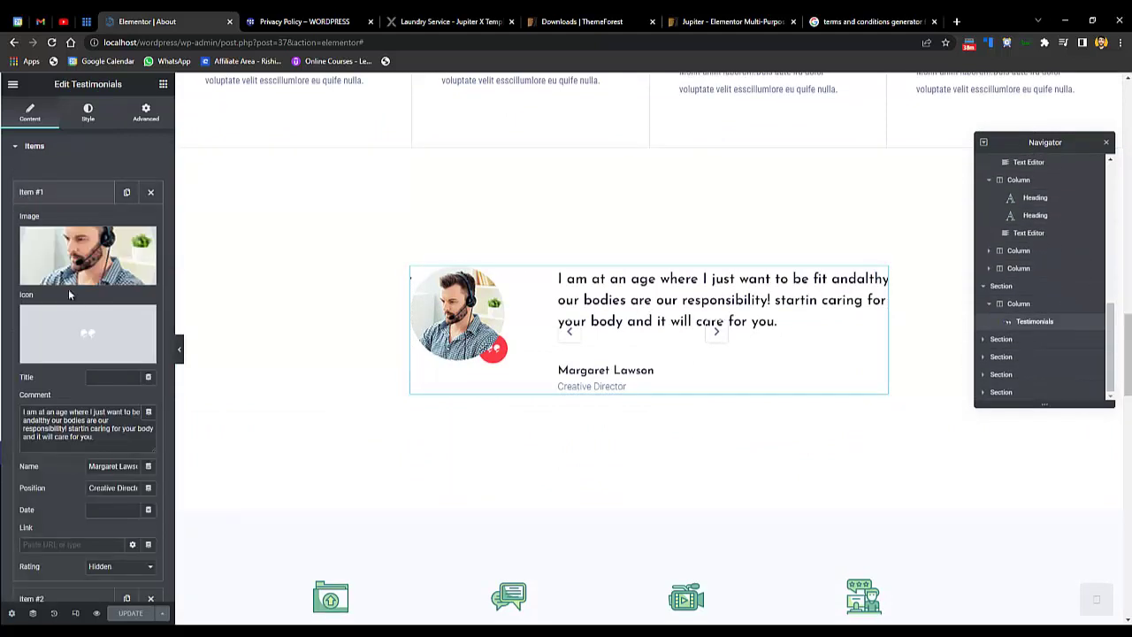
mouse_move(48, 358)
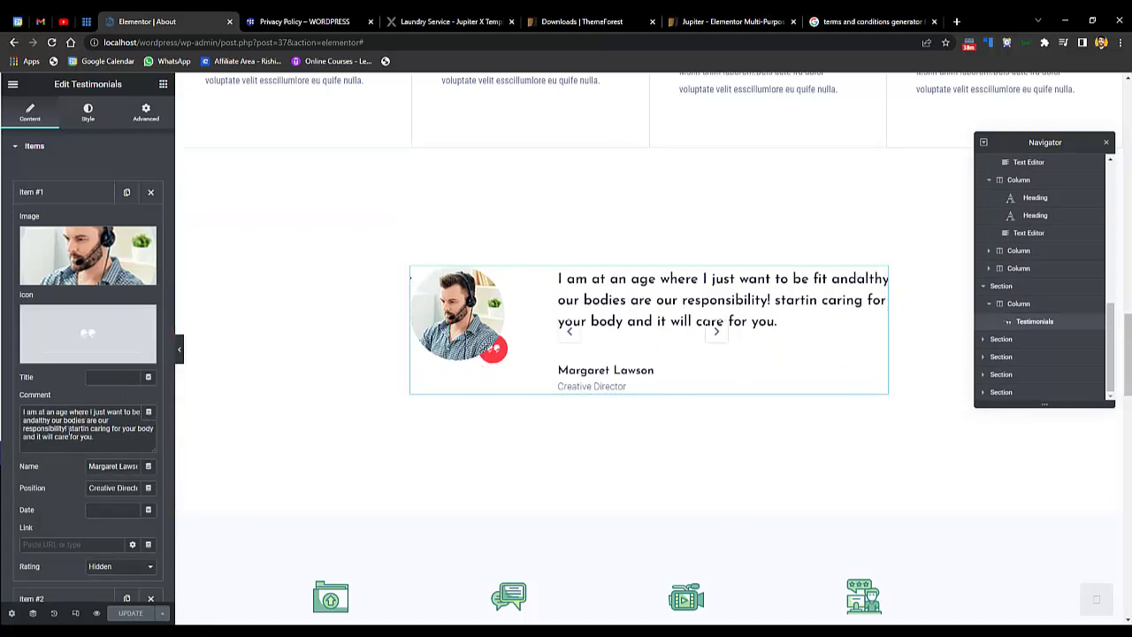
key(ctrl+a)
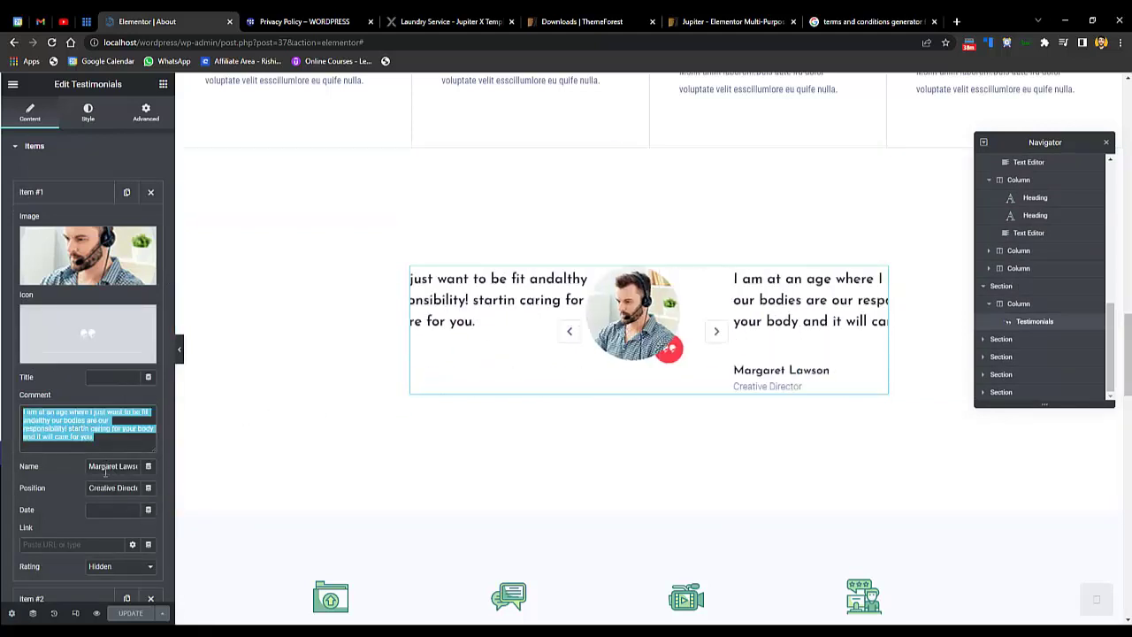
double_click(105, 474)
double_click(105, 488)
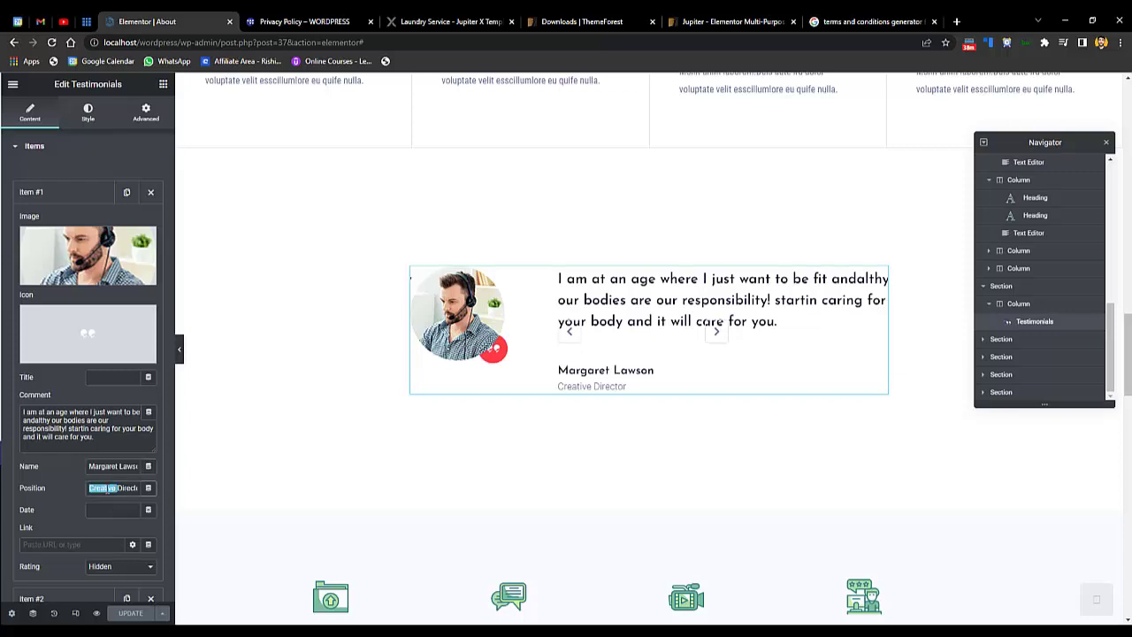
click(47, 544)
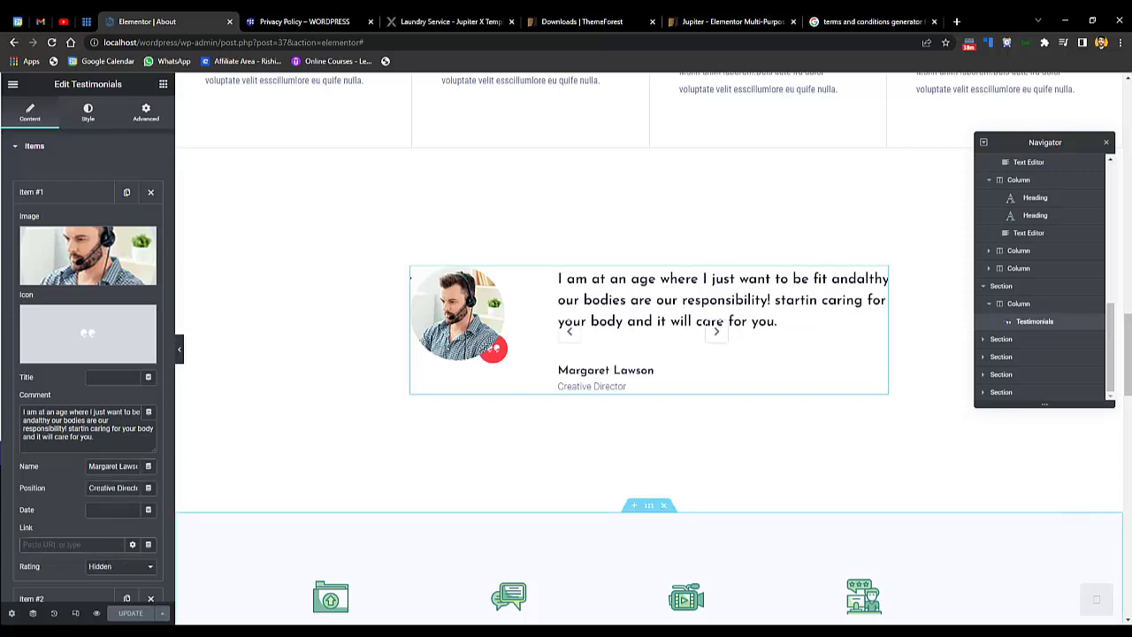
scroll(646, 531, down, 2)
scroll(645, 398, down, 3)
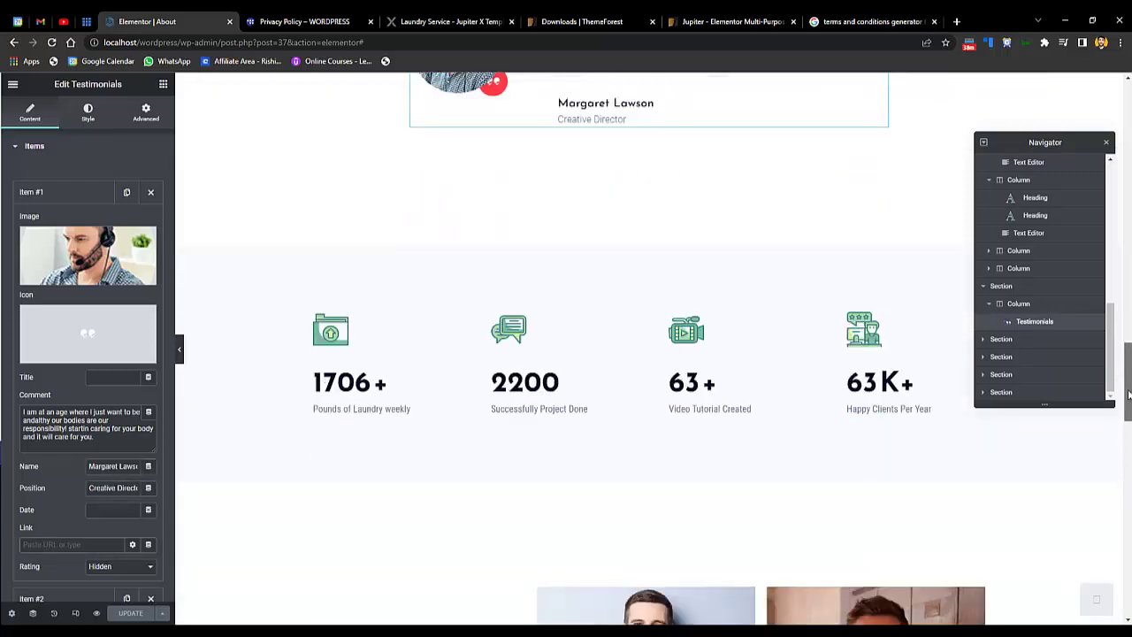
click(69, 191)
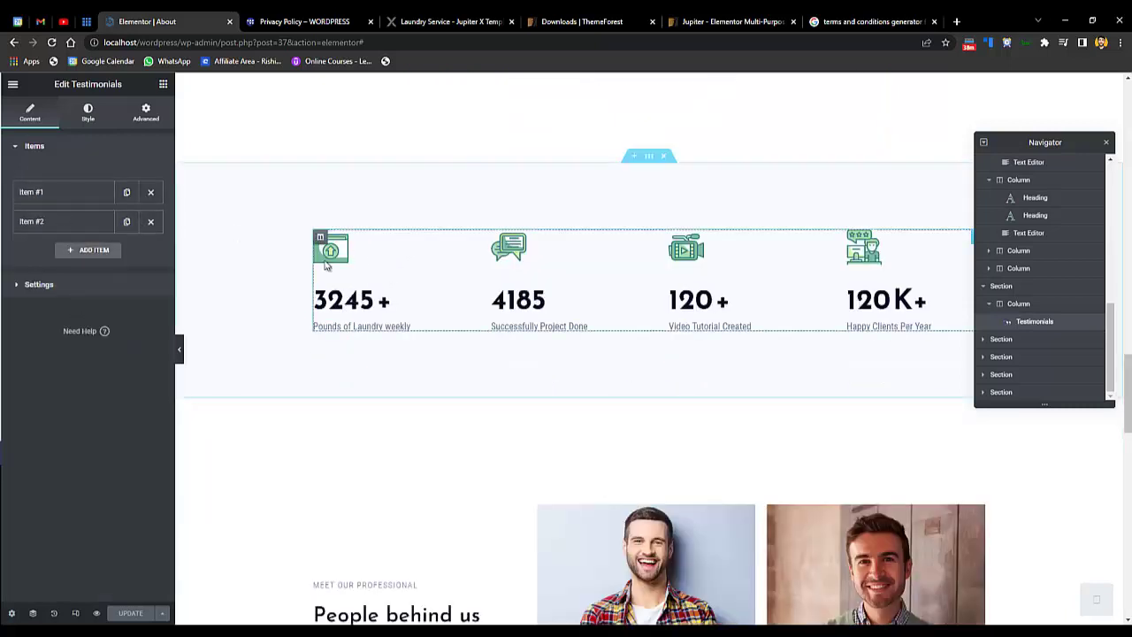
- Expand the Counter widget's first item and select its ending number 3245
click(356, 253)
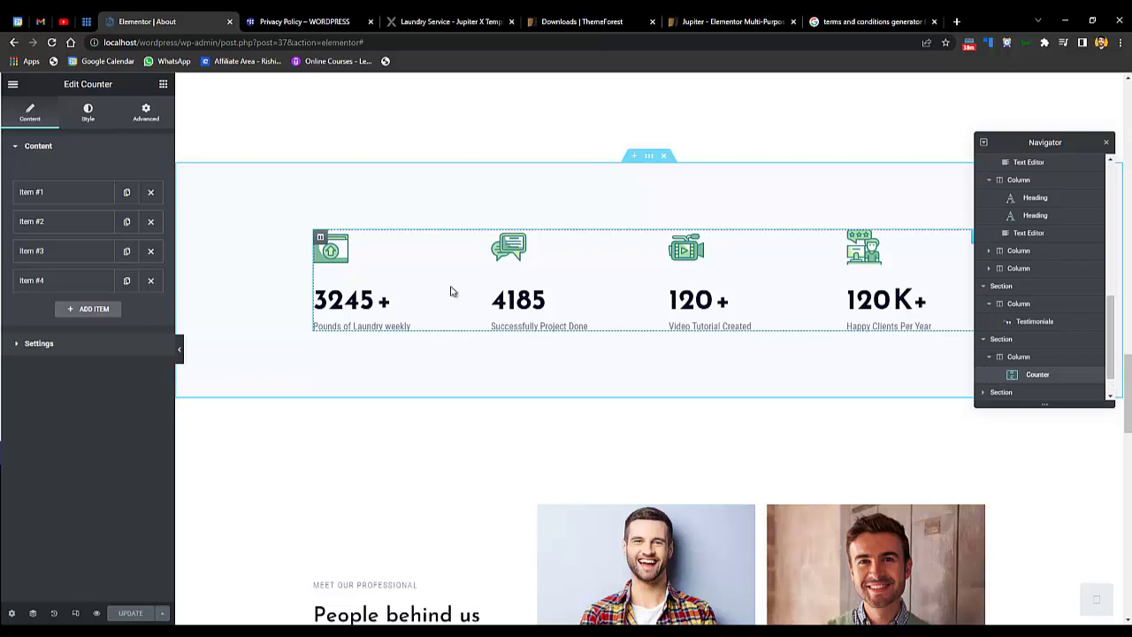
click(38, 200)
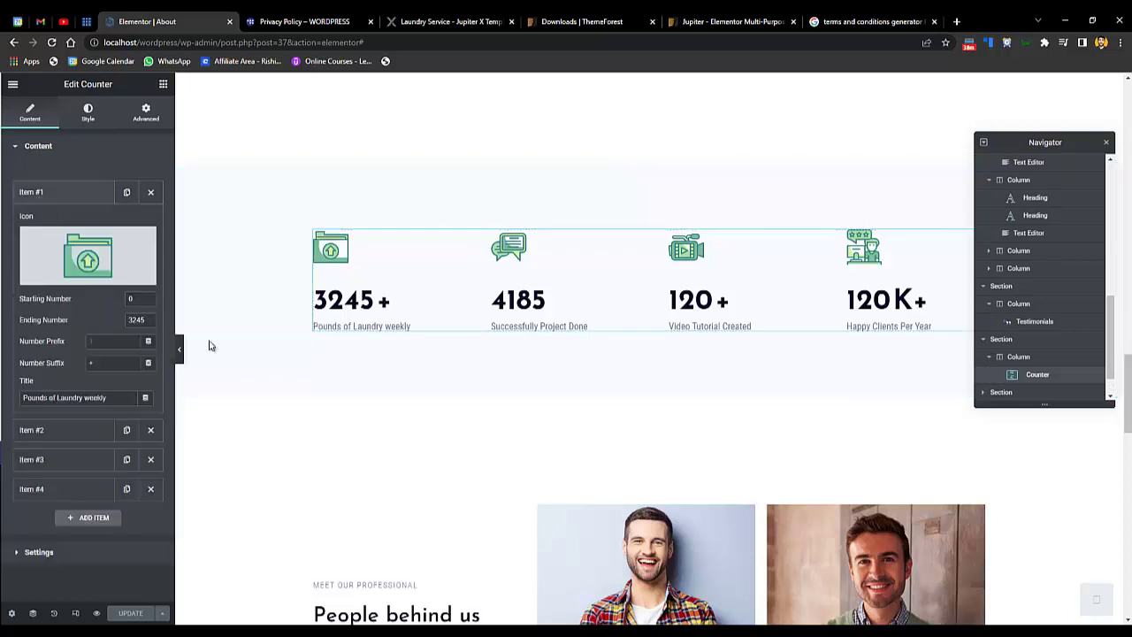
double_click(137, 320)
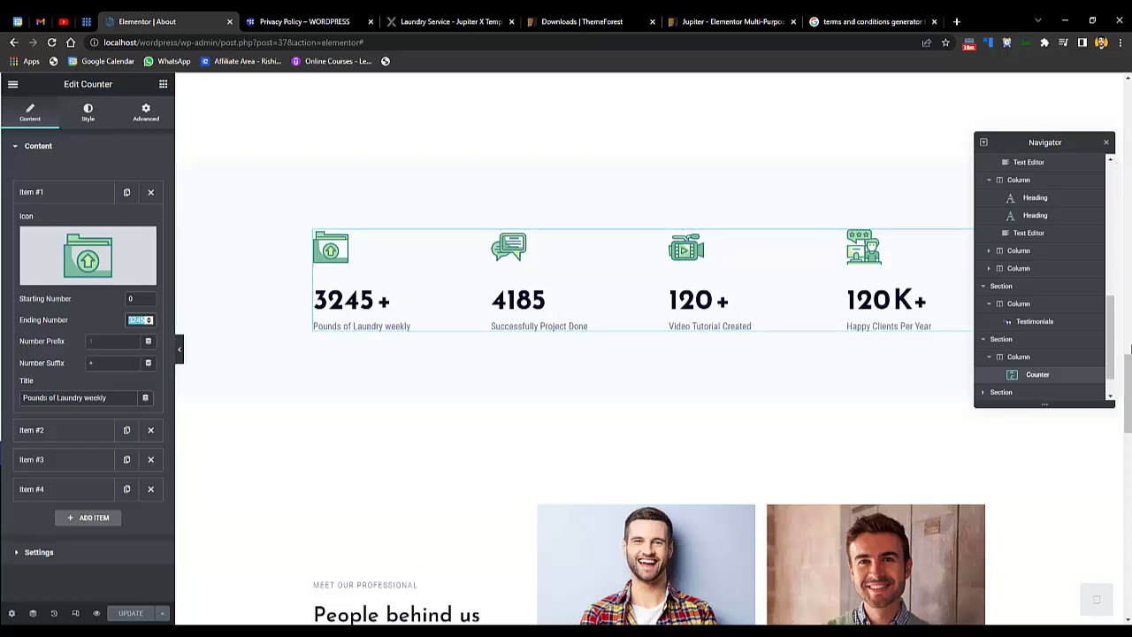
scroll(659, 324, down, 4)
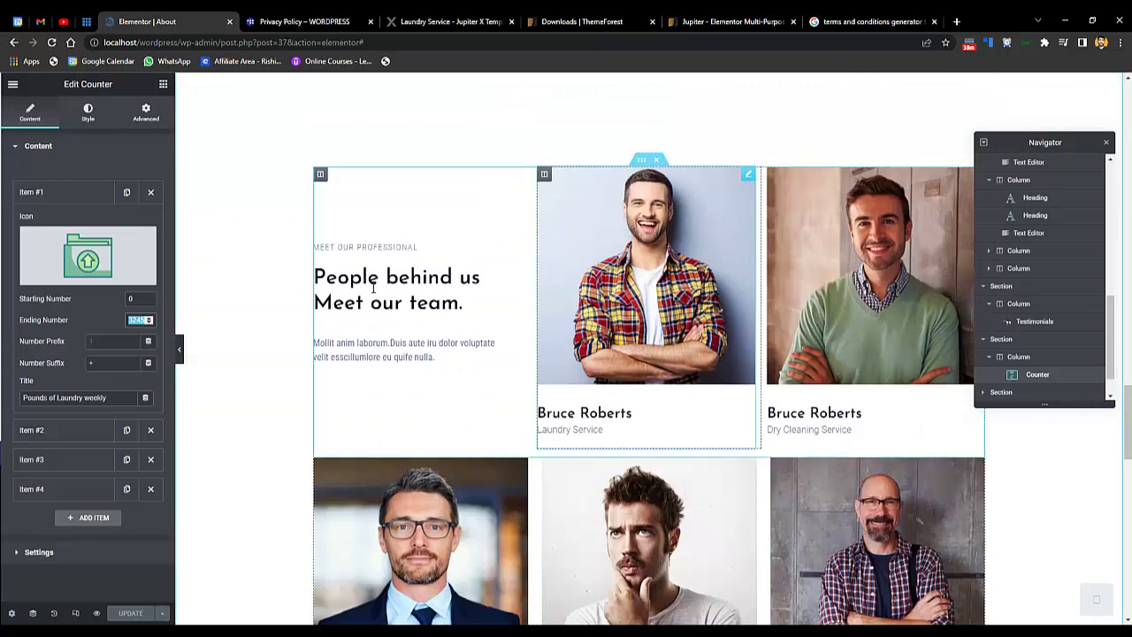
- Duplicate the last team member column so the bottom row shows four member cards
click(659, 325)
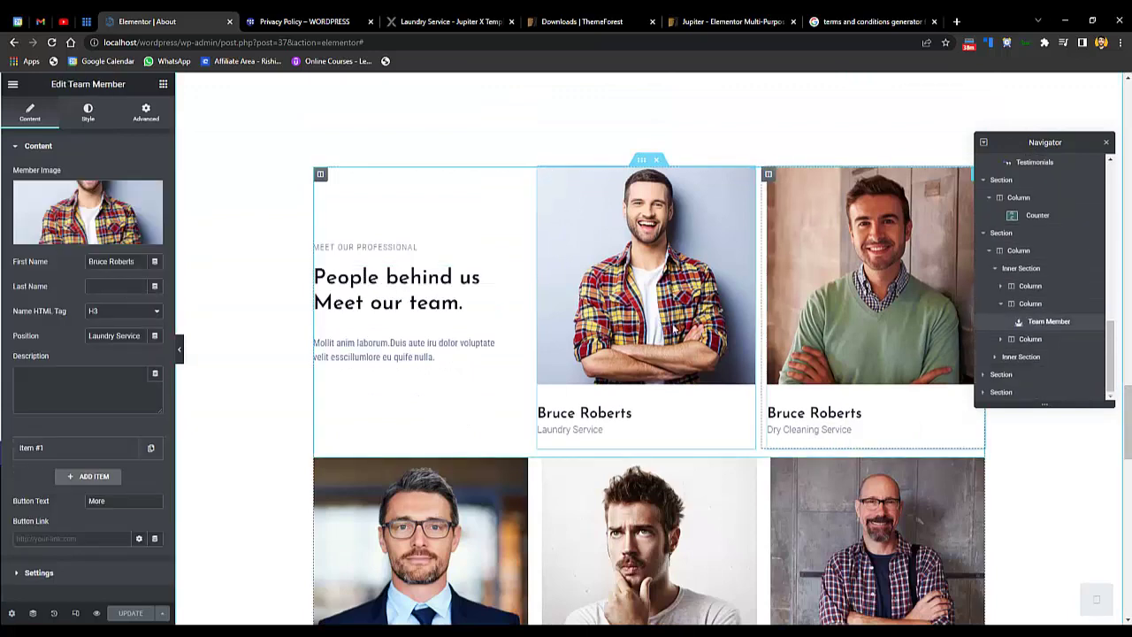
scroll(776, 366, down, 3)
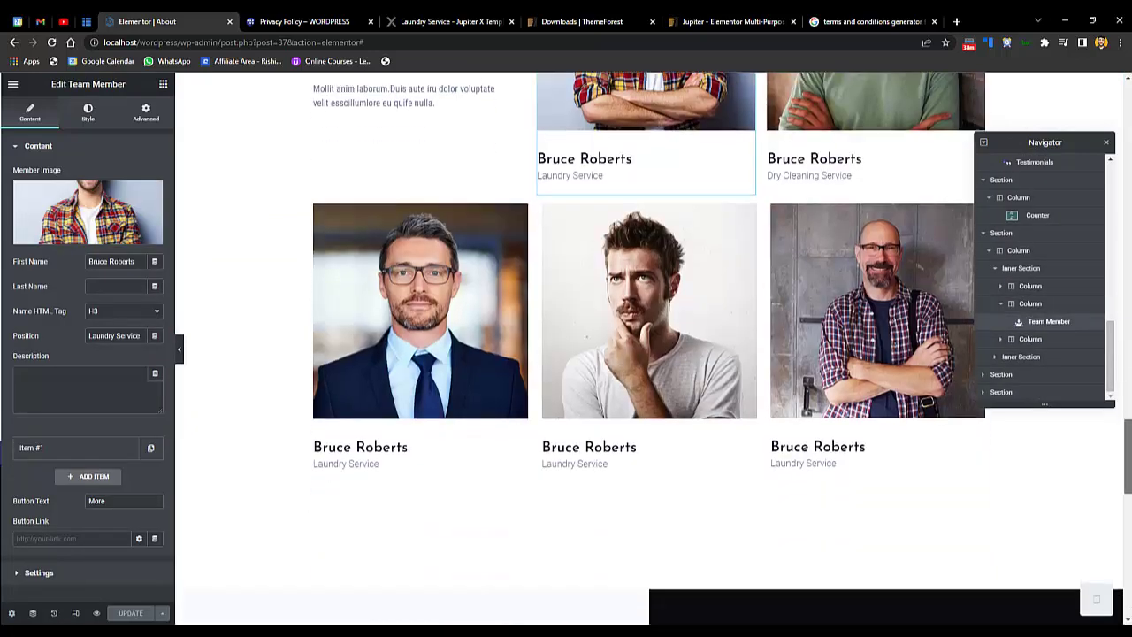
scroll(775, 366, up, 1)
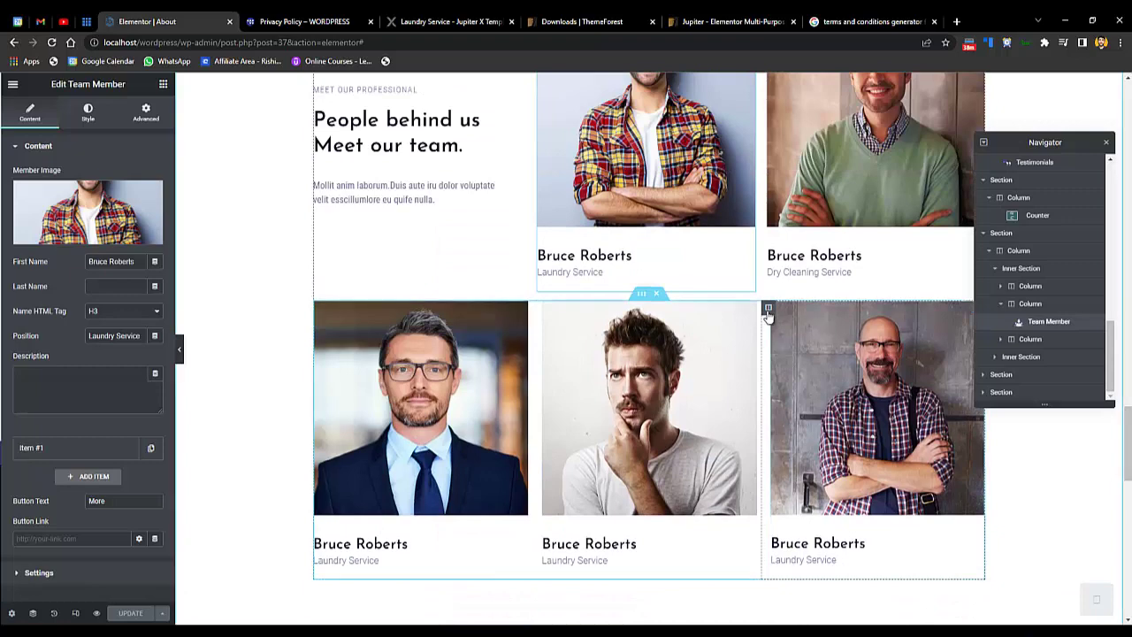
right_click(769, 309)
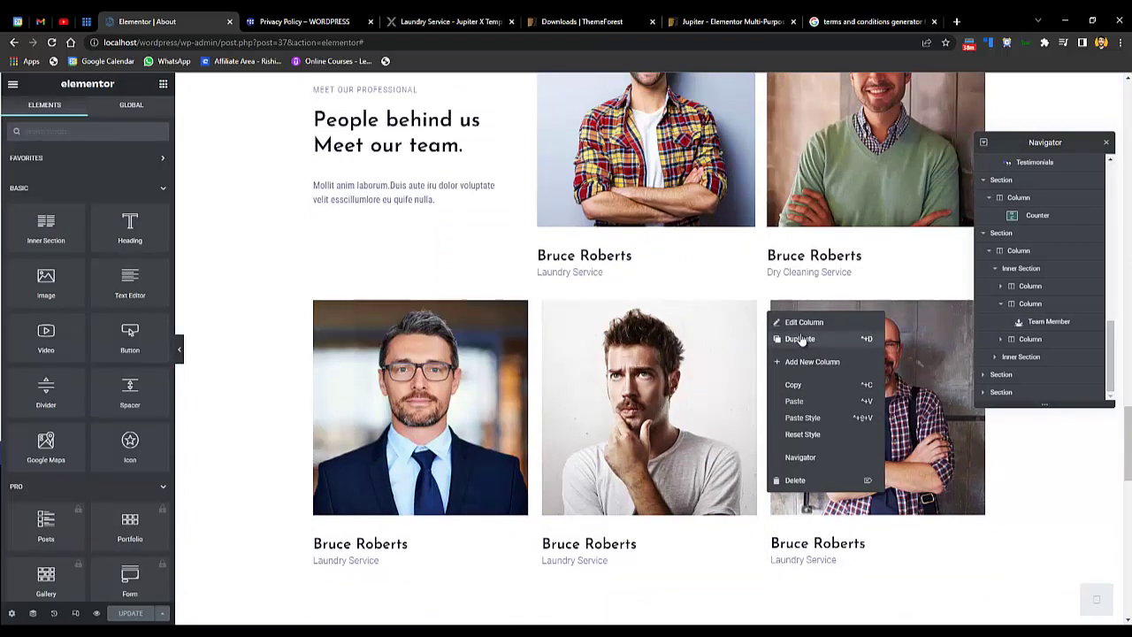
click(800, 339)
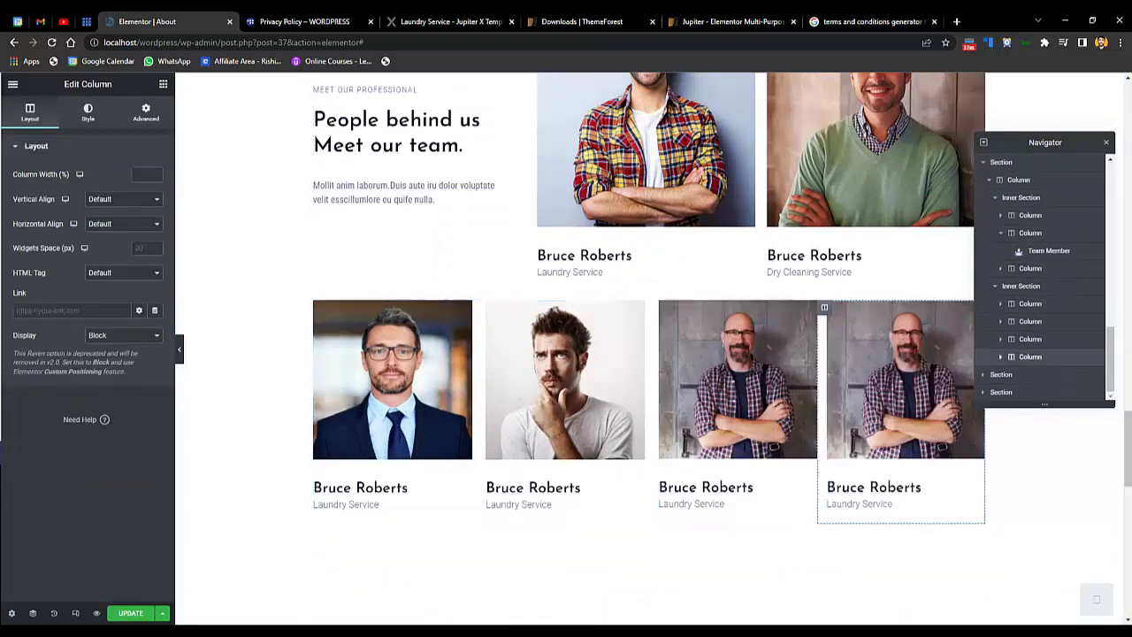
scroll(743, 369, down, 6)
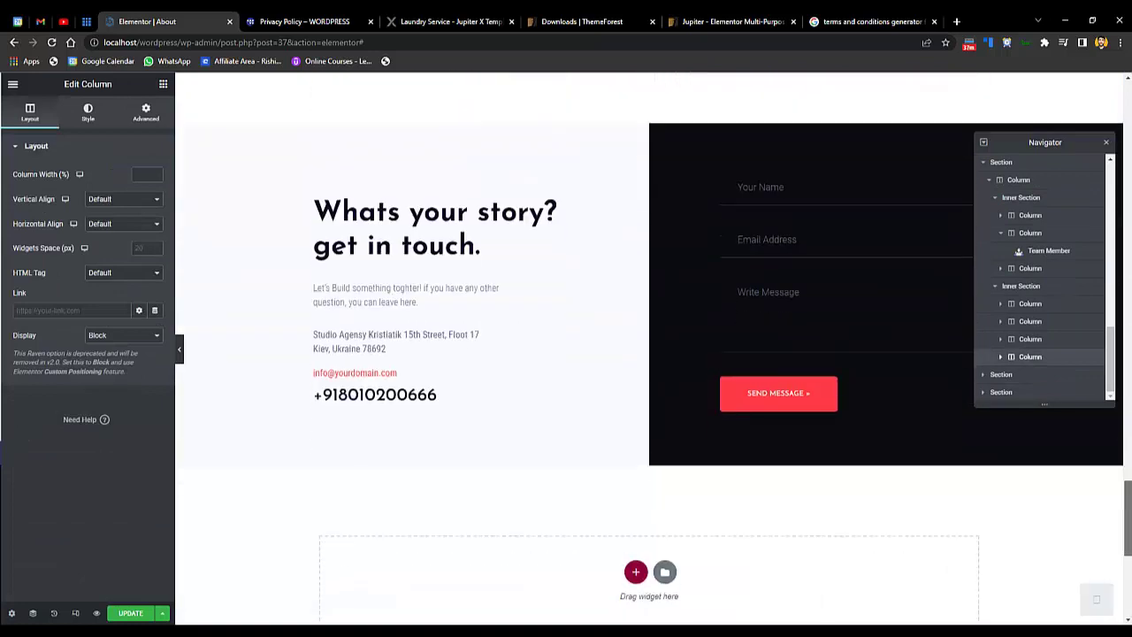
- Set the contact form's after-submit actions to Email only
click(739, 283)
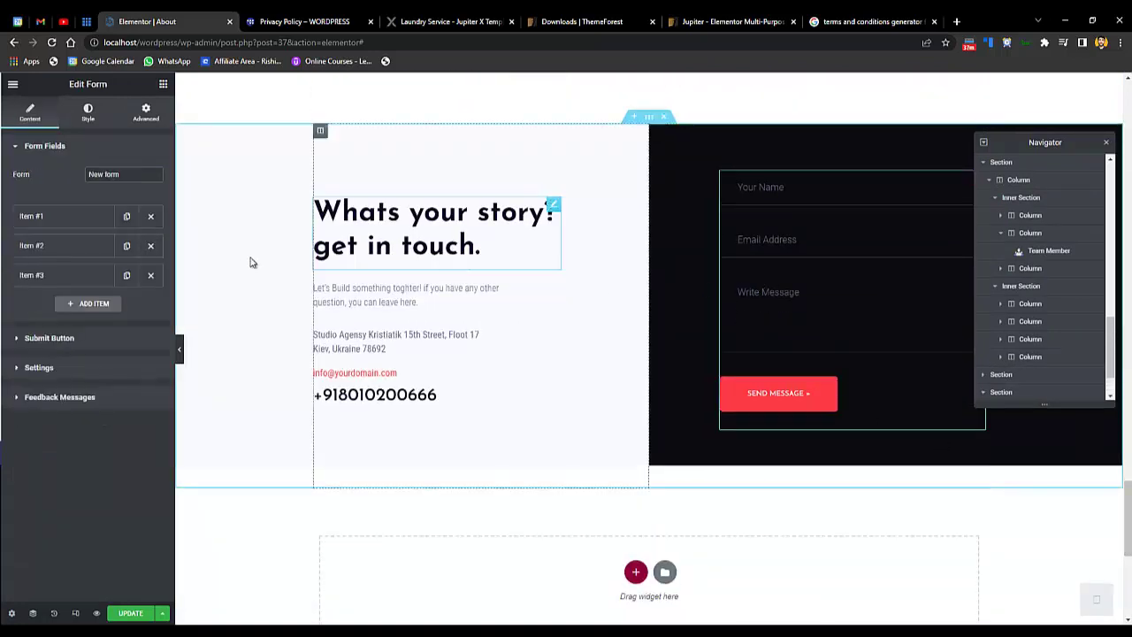
click(73, 338)
click(63, 380)
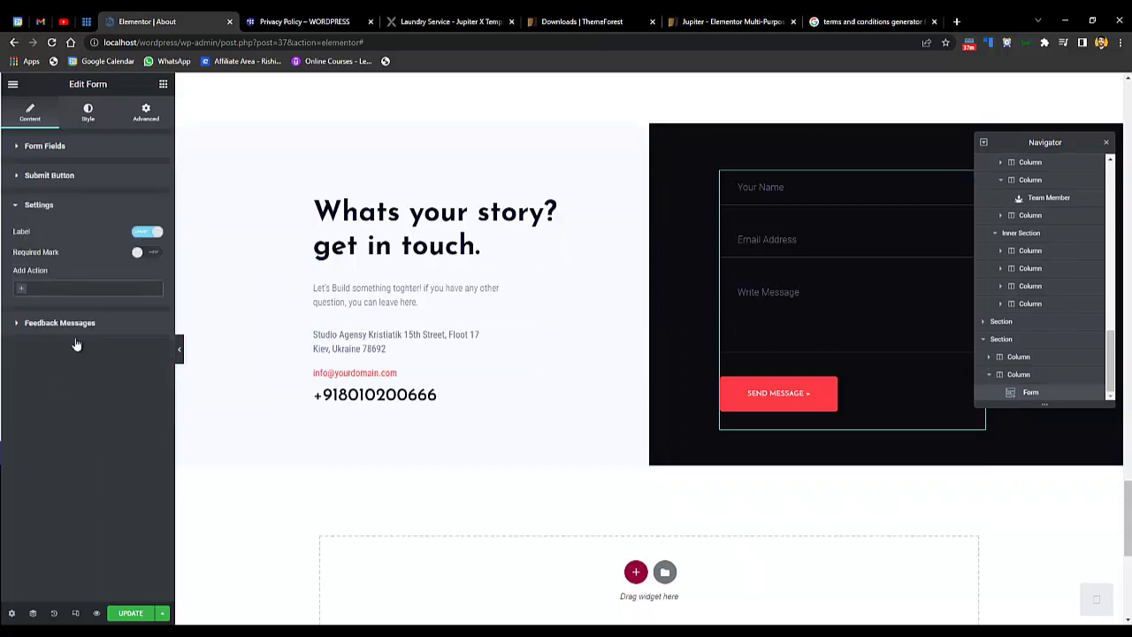
click(27, 292)
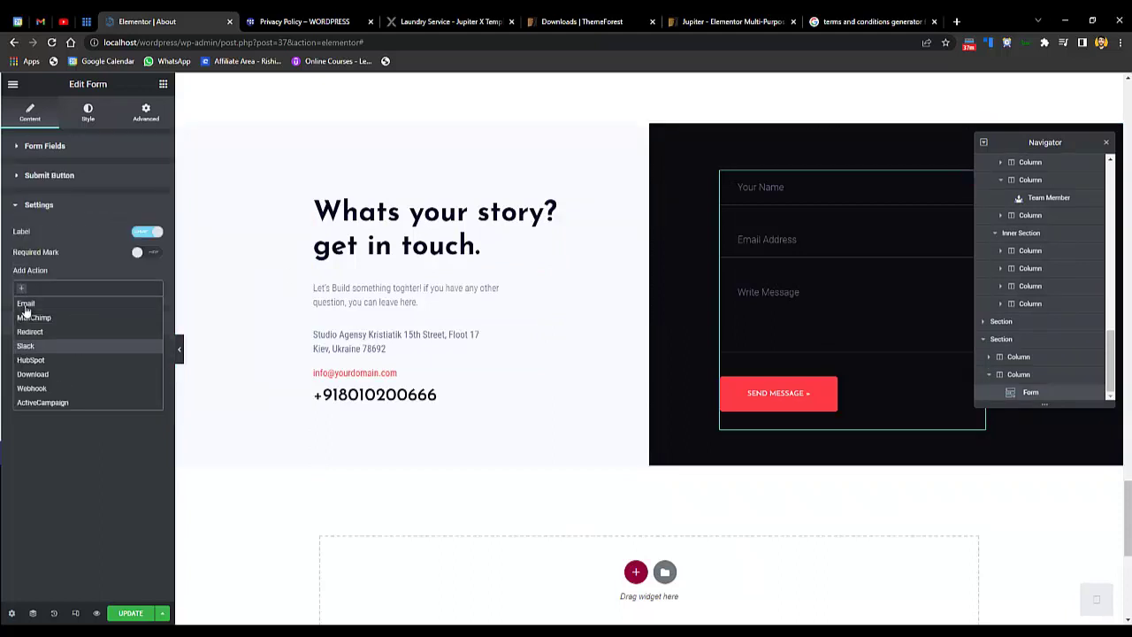
click(29, 300)
click(98, 290)
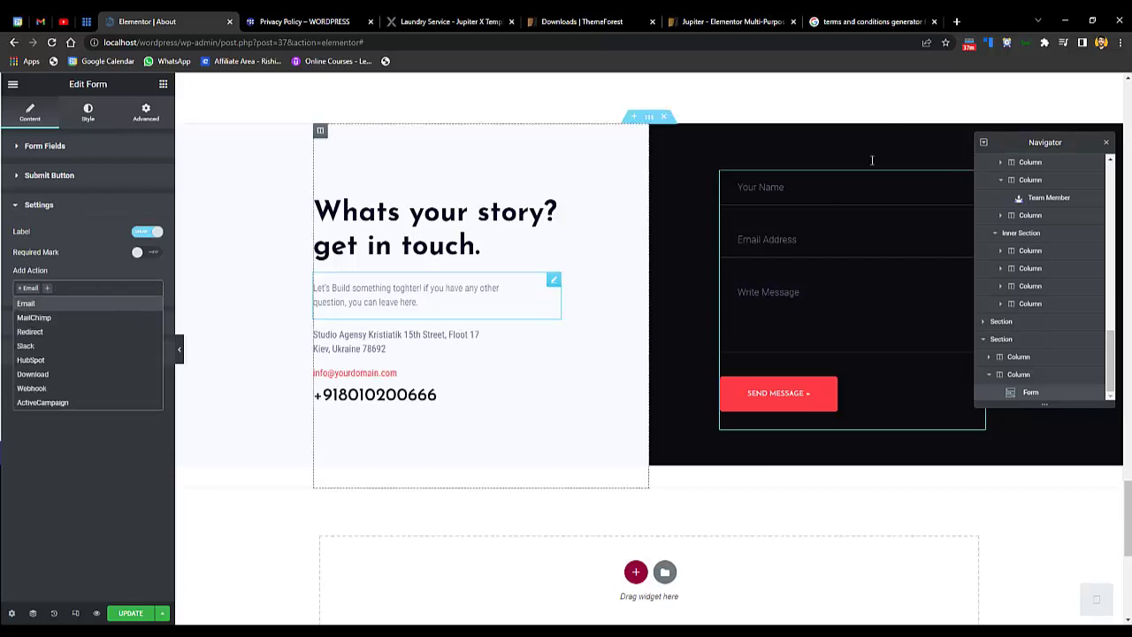
click(833, 188)
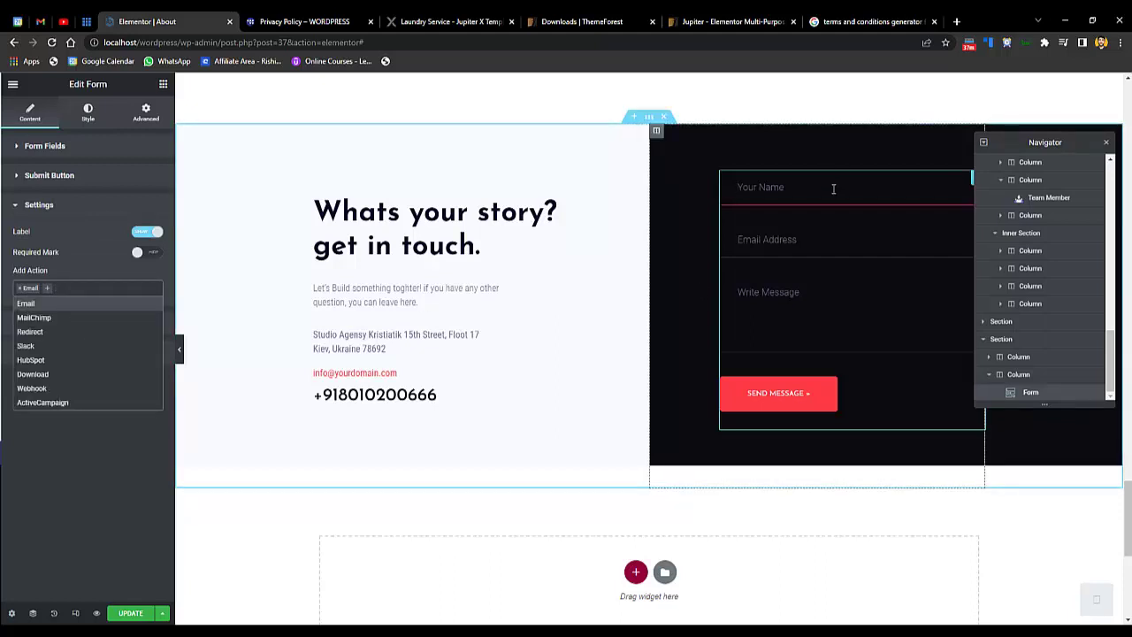
click(58, 429)
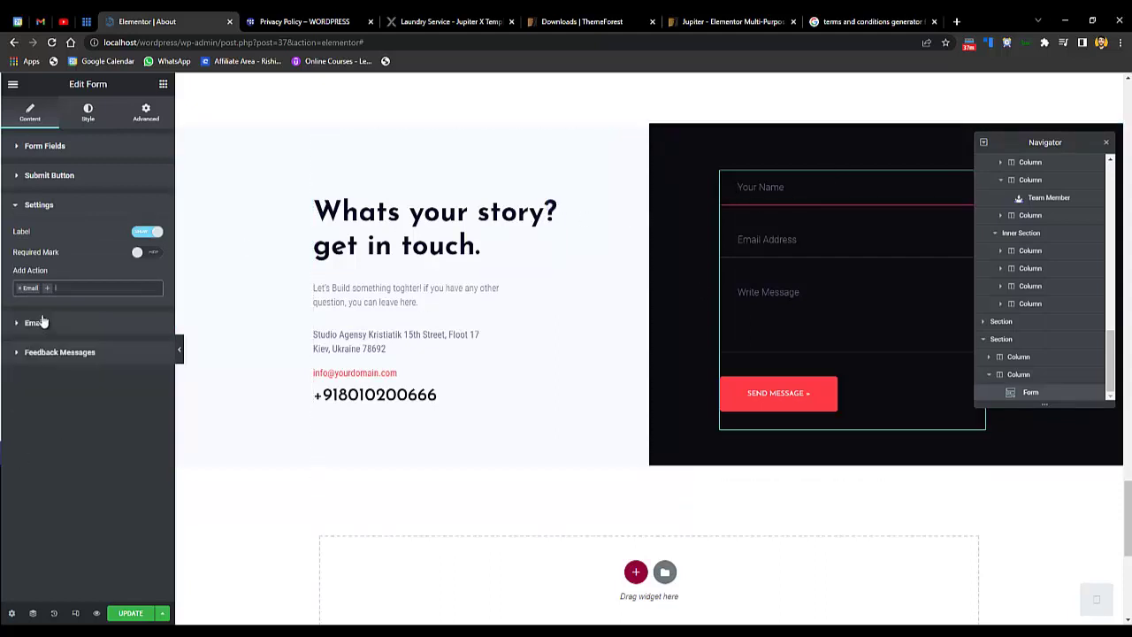
- Replace the Email action's To recipient with your own address, correcting a typo
click(51, 327)
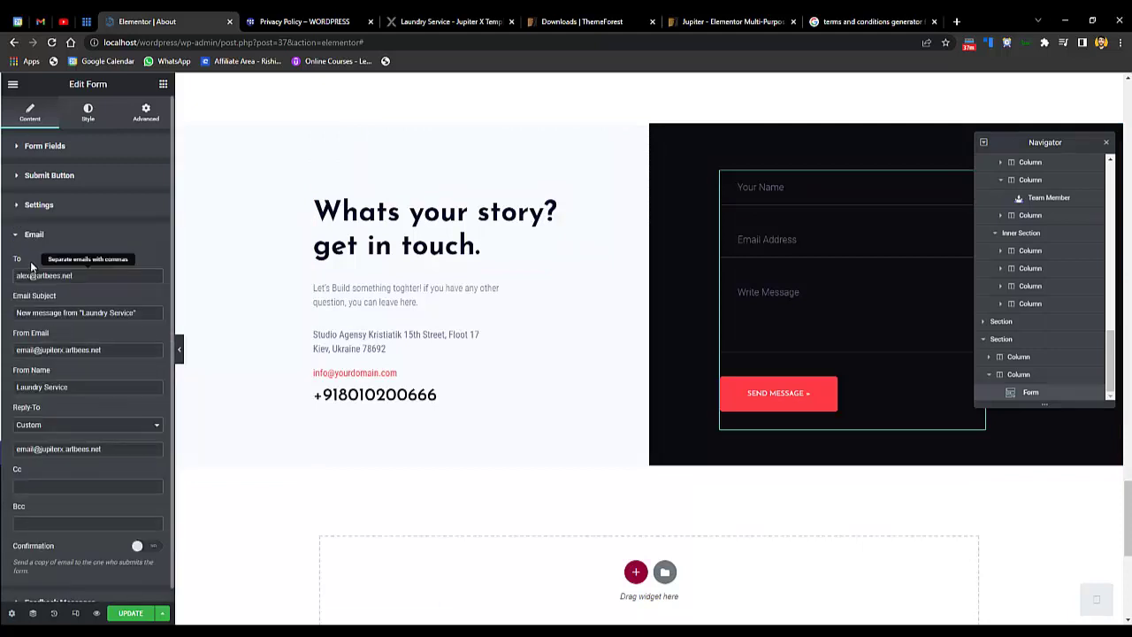
triple_click(71, 278)
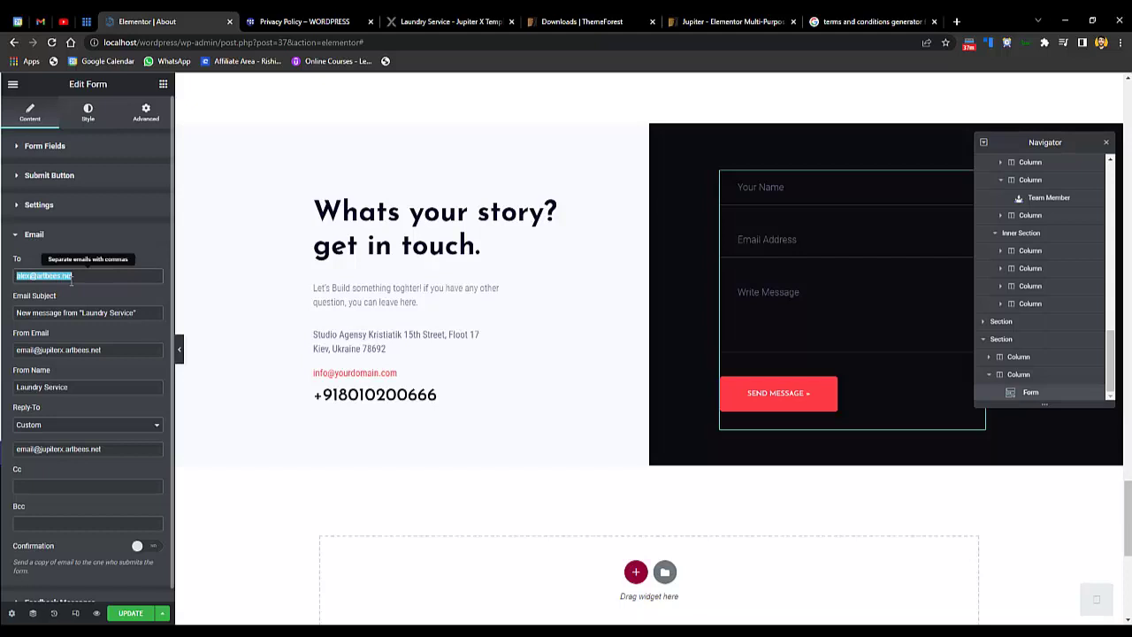
click(101, 240)
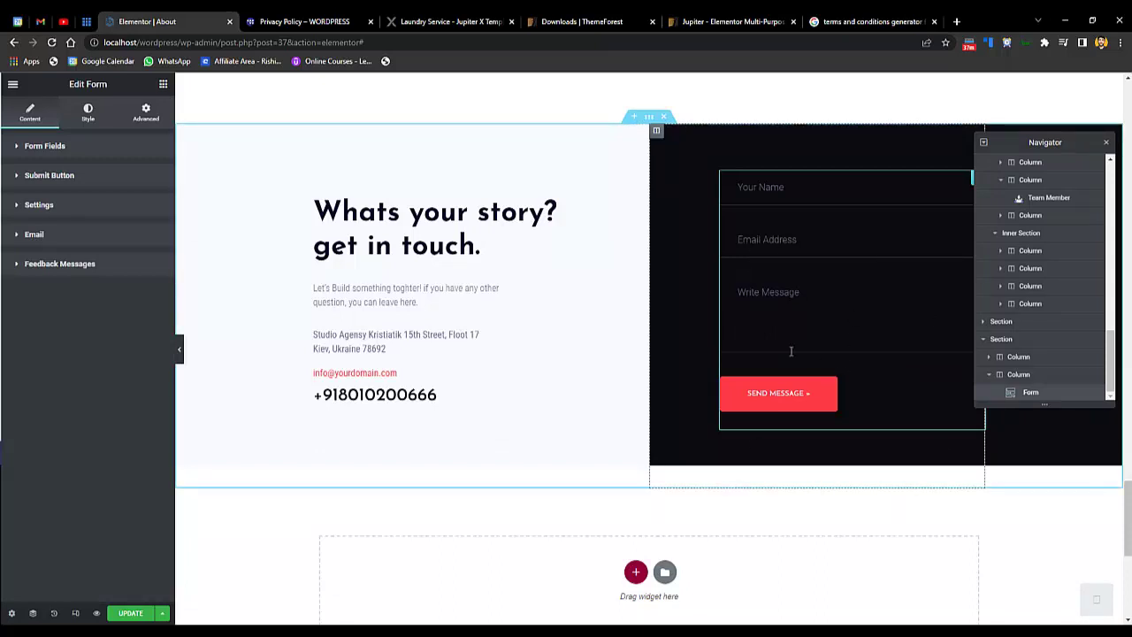
- Review the form settings and confirm Email is the only after-submit action
click(98, 273)
click(94, 260)
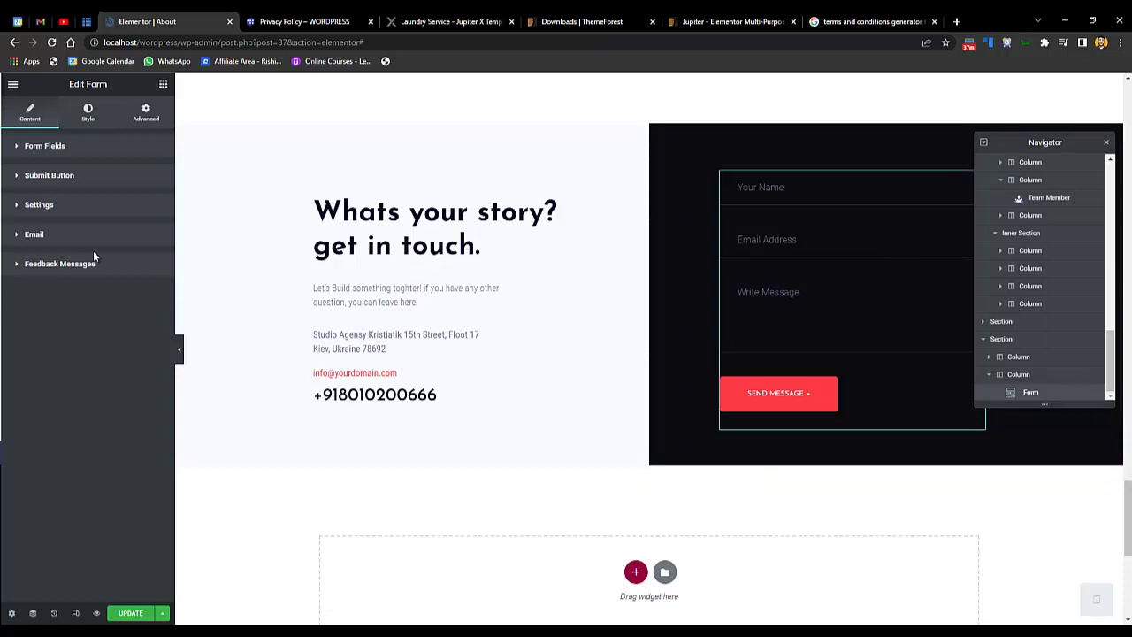
click(98, 243)
click(97, 237)
click(78, 207)
click(79, 208)
click(77, 205)
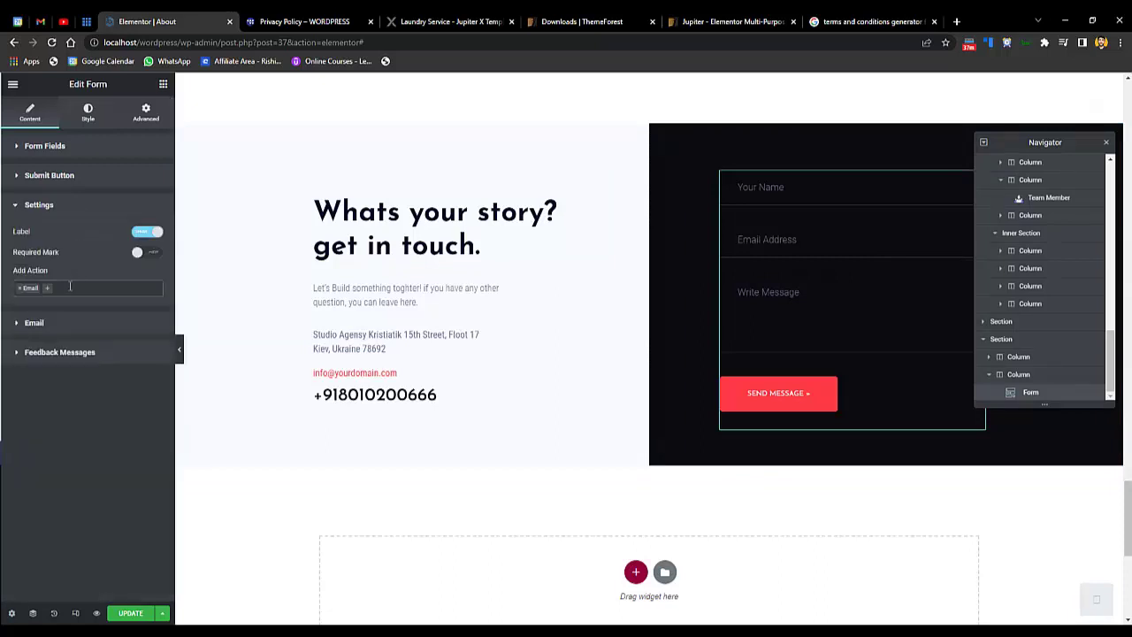
click(71, 287)
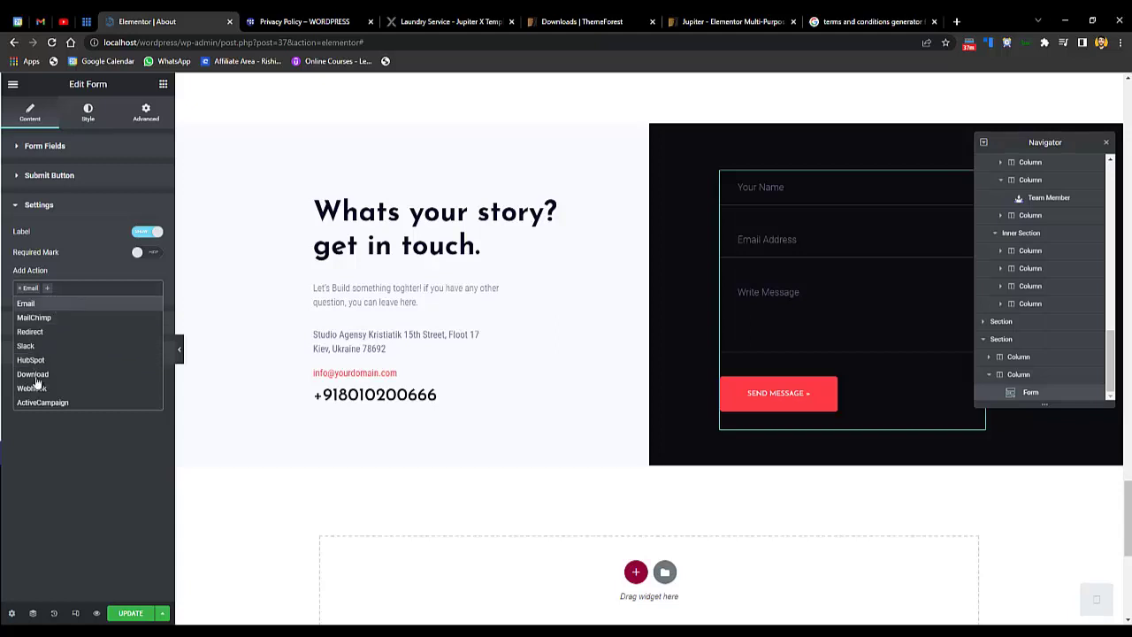
click(83, 430)
scroll(375, 451, down, 1)
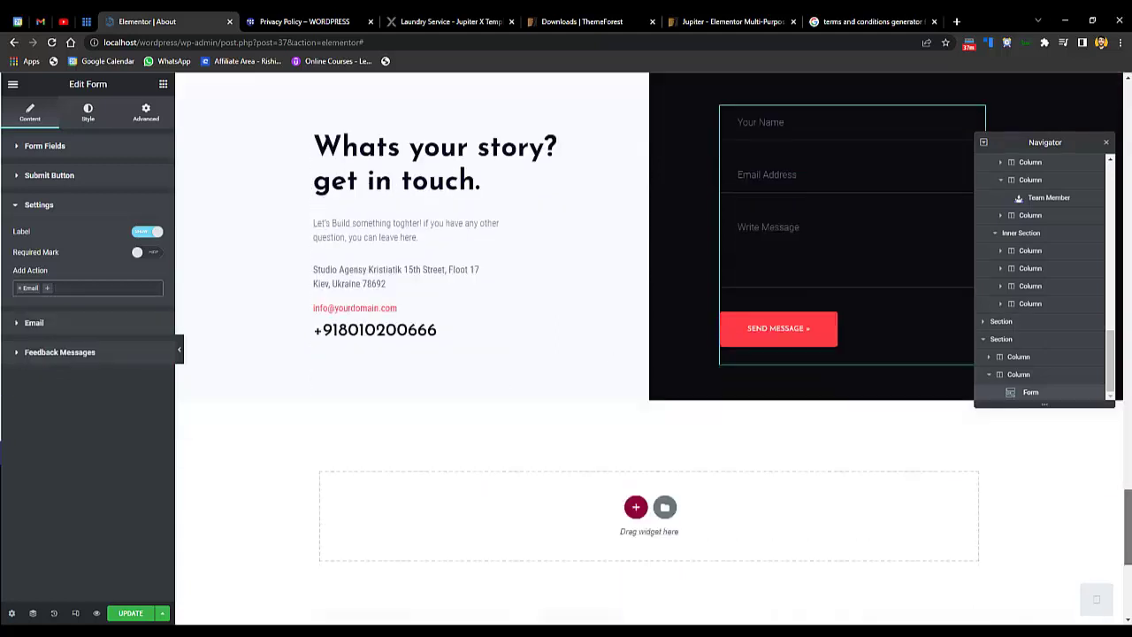
scroll(375, 451, up, 3)
- Save the About page with Ctrl+S and load the live home page at localhost/wordpress/
key(ctrl+s)
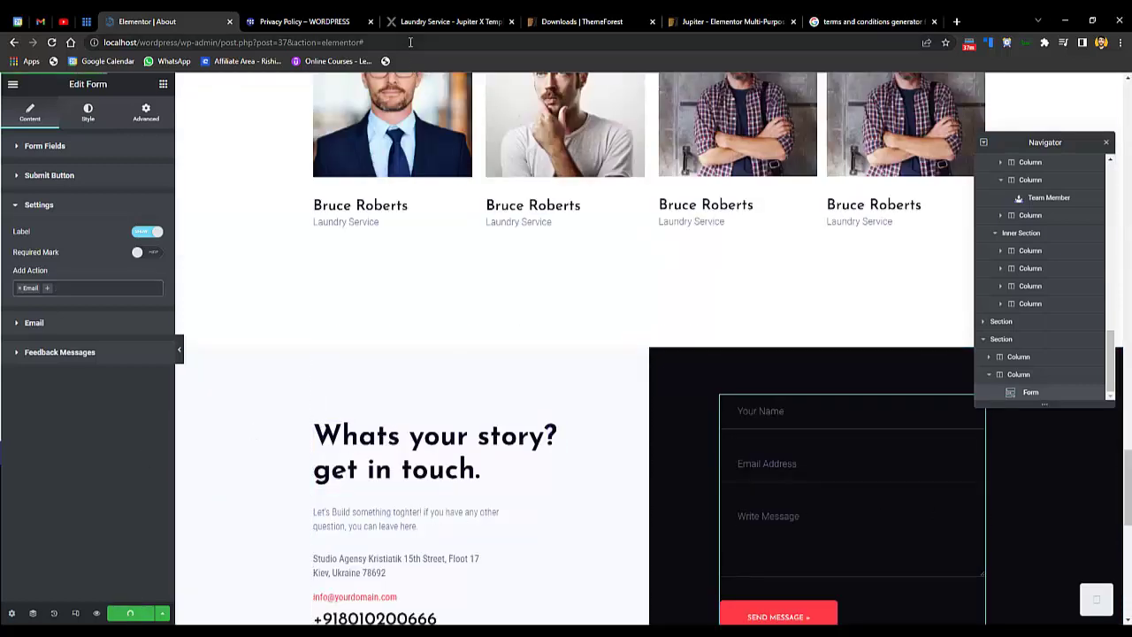
drag(410, 42, 182, 45)
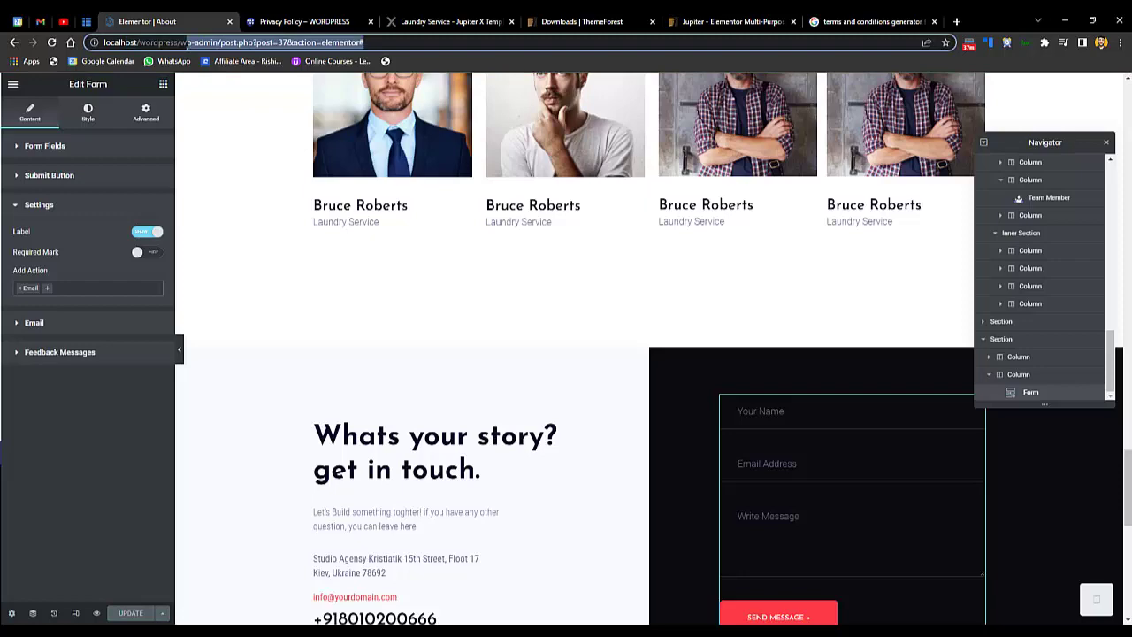
key(BackSpace)
key(Return)
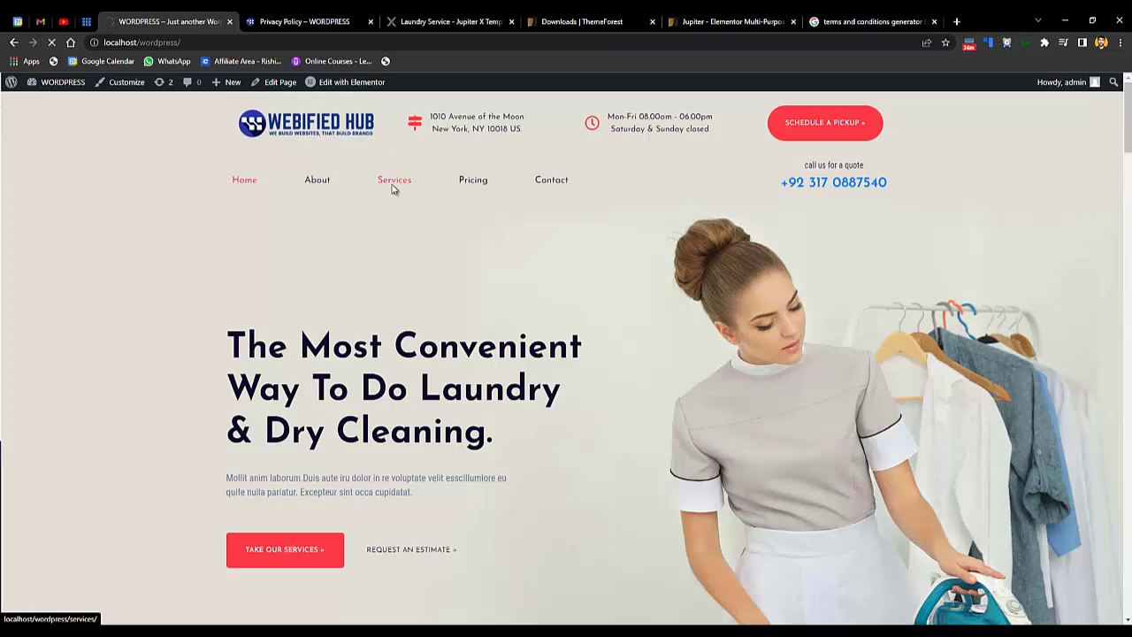
- Browse the live site's Services page
click(393, 182)
scroll(1058, 291, down, 5)
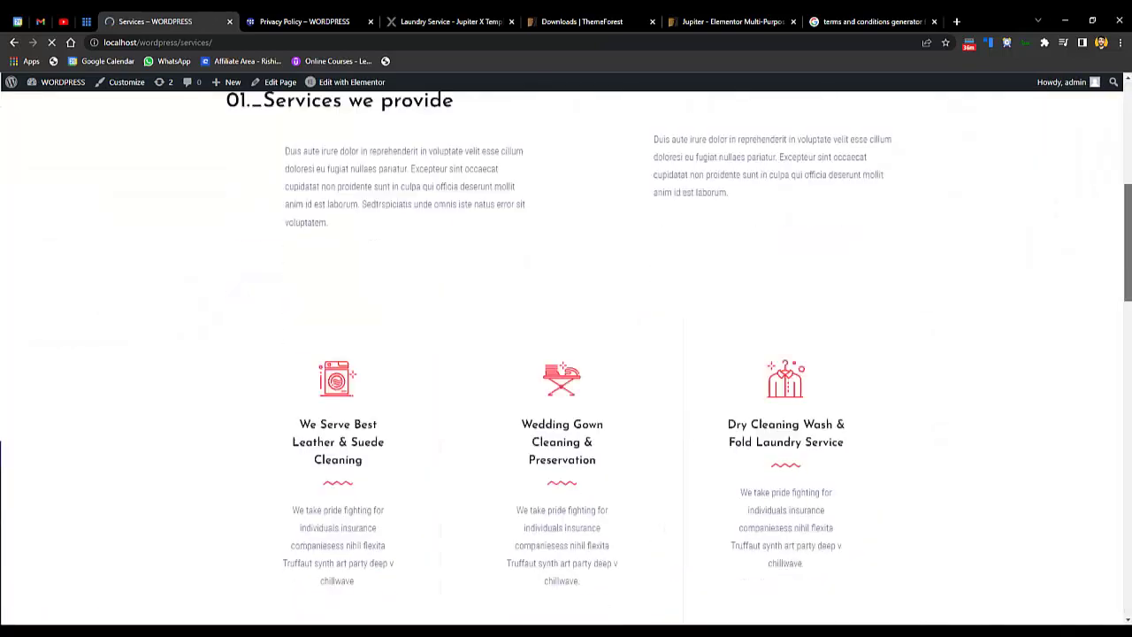
scroll(566, 358, down, 15)
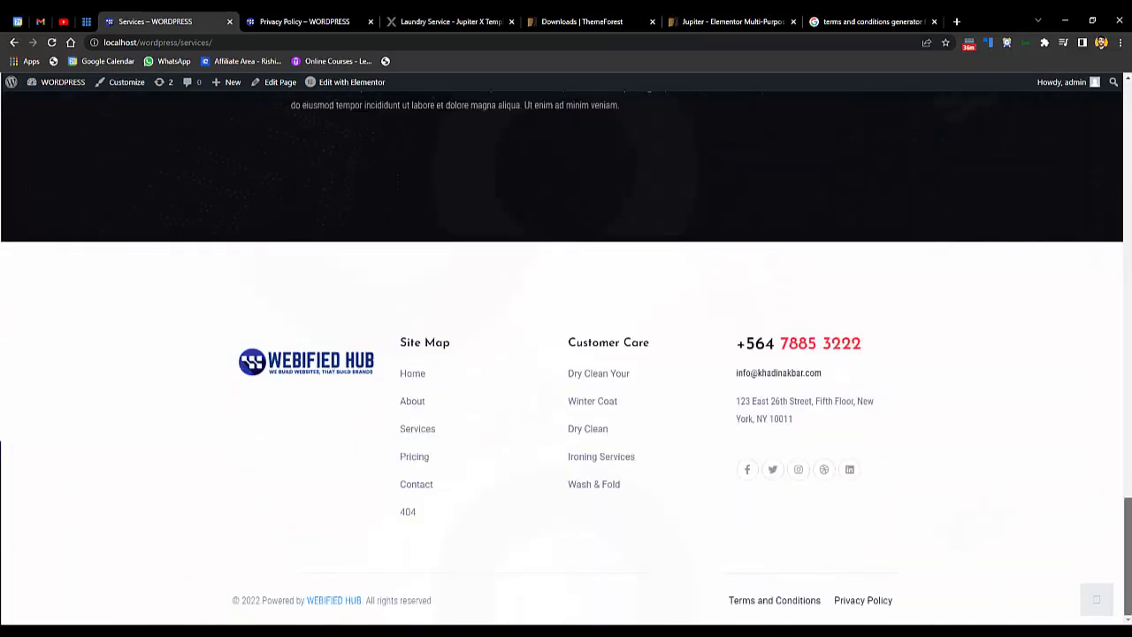
scroll(476, 188, up, 20)
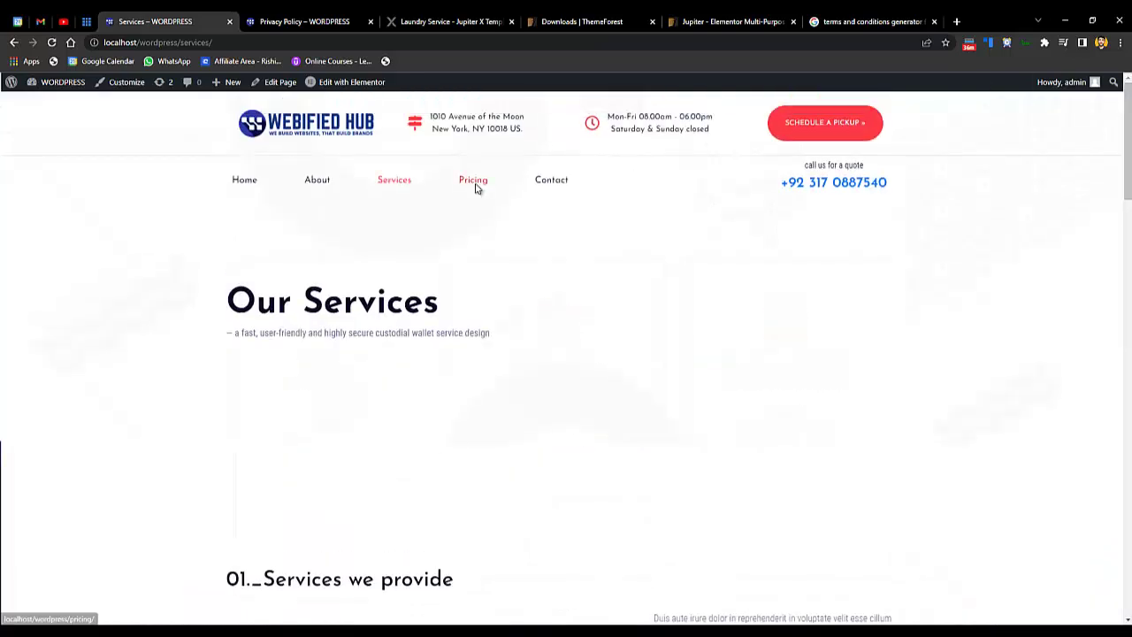
- Scroll through the live Pricing page
click(475, 187)
scroll(505, 194, down, 1)
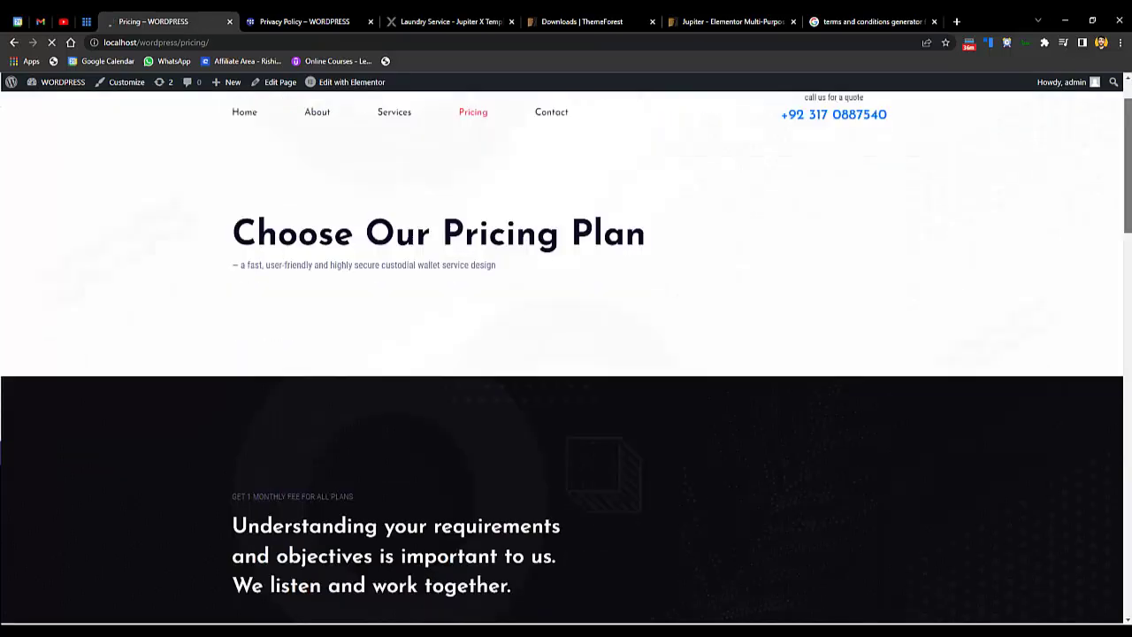
scroll(1128, 265, down, 12)
scroll(1128, 117, up, 8)
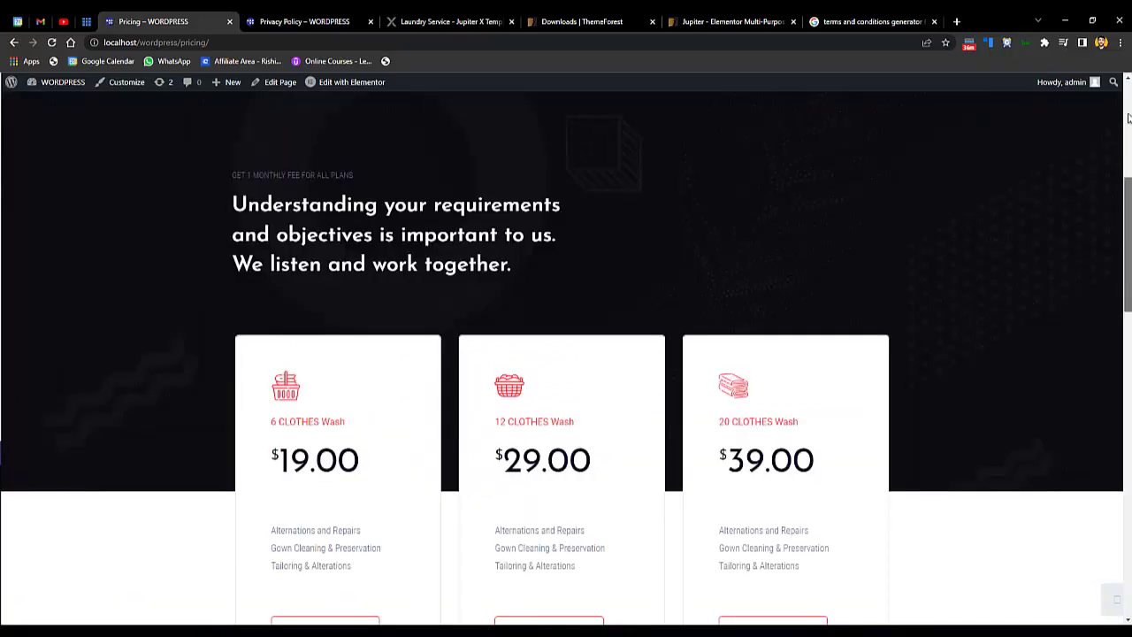
scroll(1123, 113, down, 12)
scroll(1110, 104, up, 12)
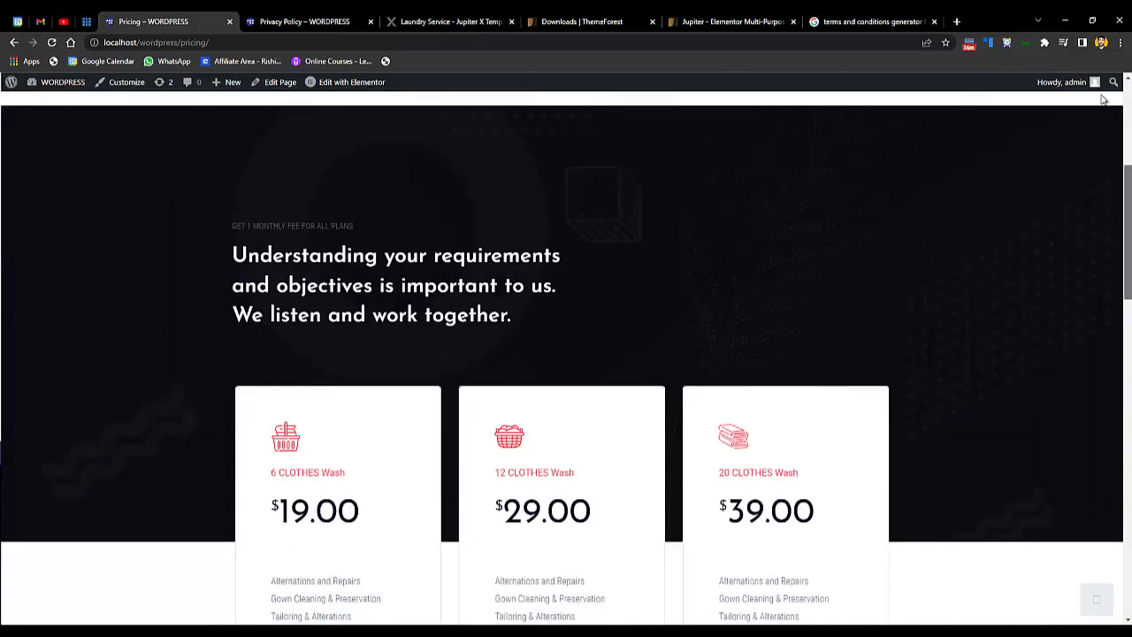
scroll(1102, 99, up, 4)
- View the Contact page and follow the Schedule a Pickup link
click(551, 182)
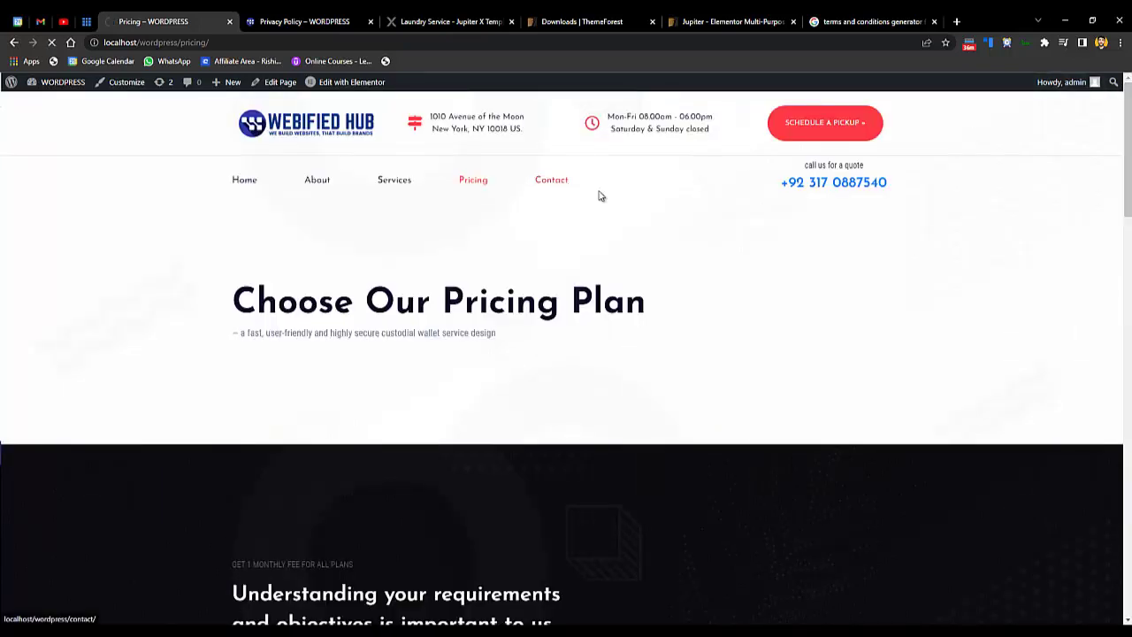
scroll(811, 230, down, 10)
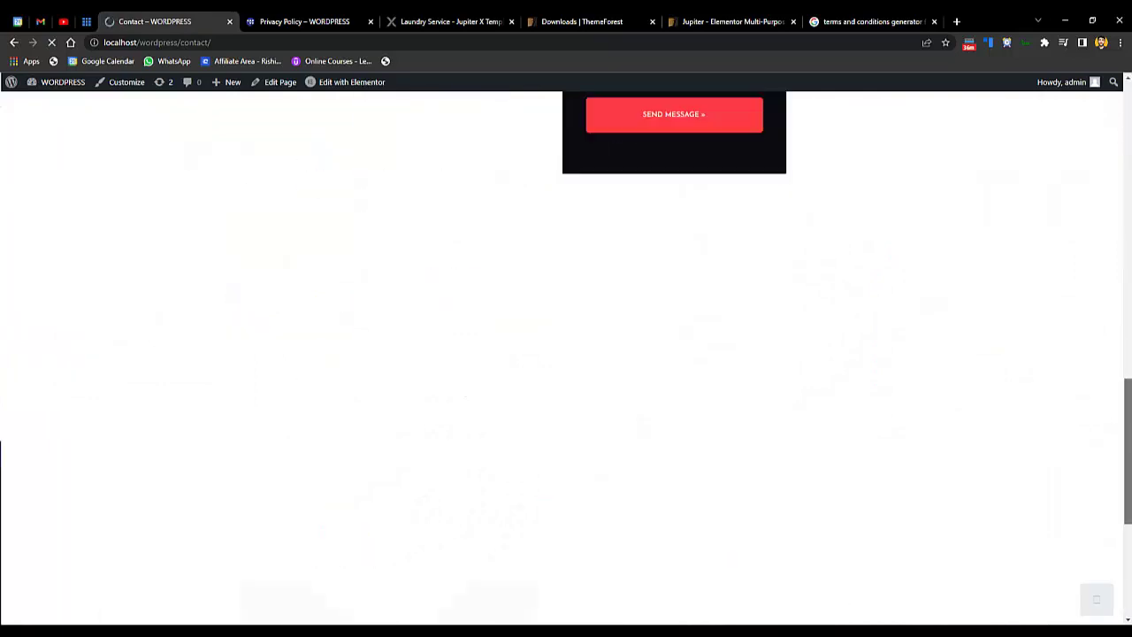
scroll(566, 354, down, 3)
scroll(566, 354, up, 15)
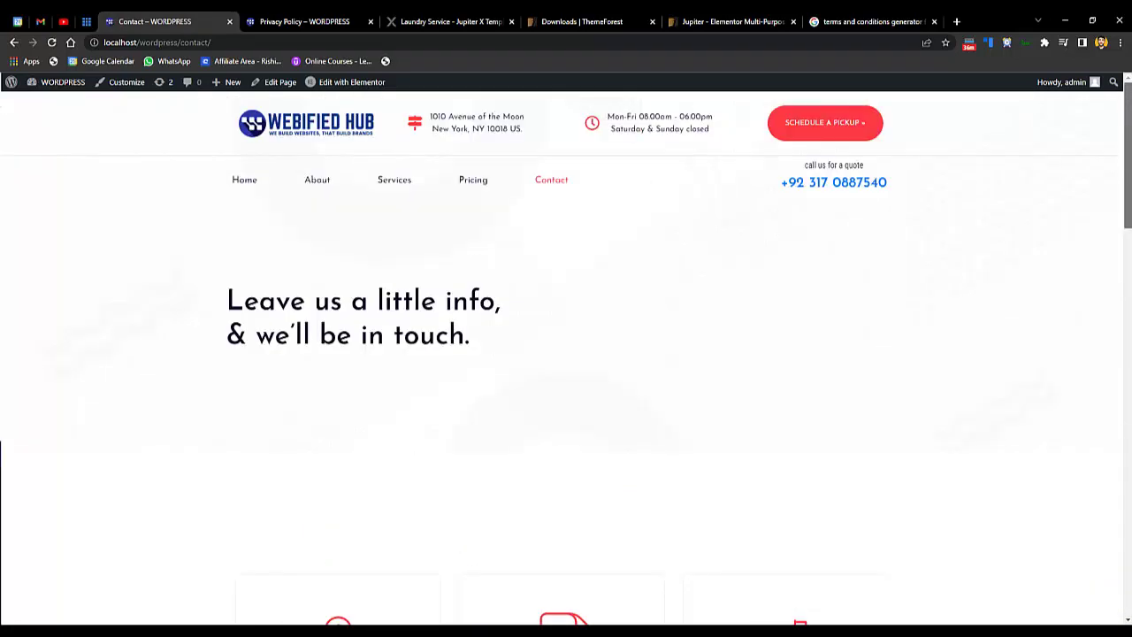
click(840, 130)
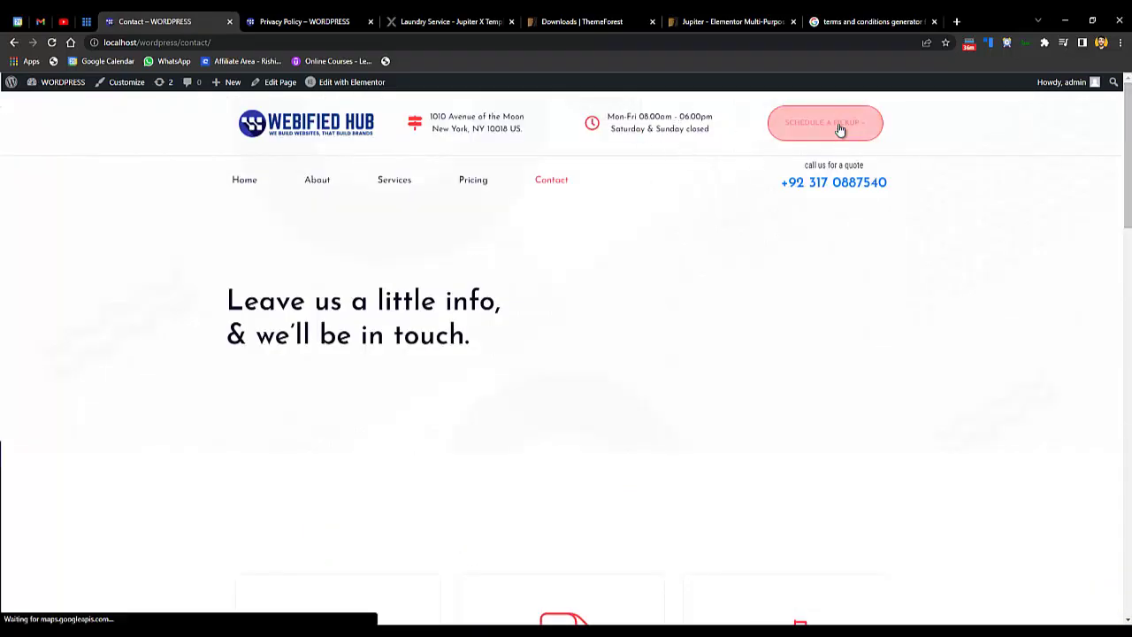
scroll(538, 230, down, 2)
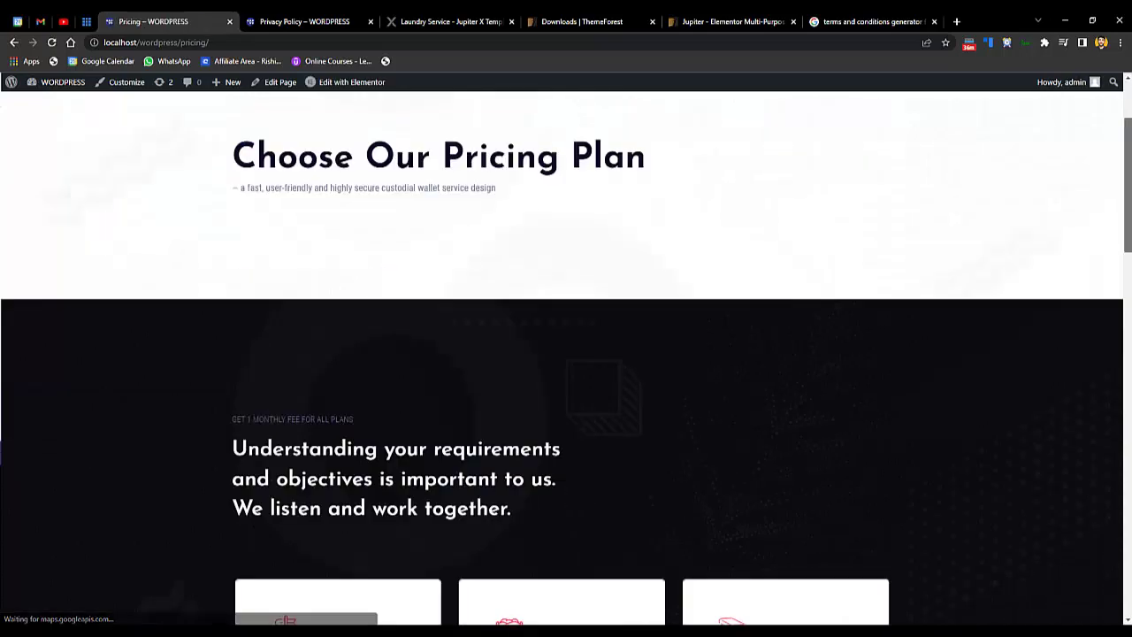
scroll(566, 354, down, 6)
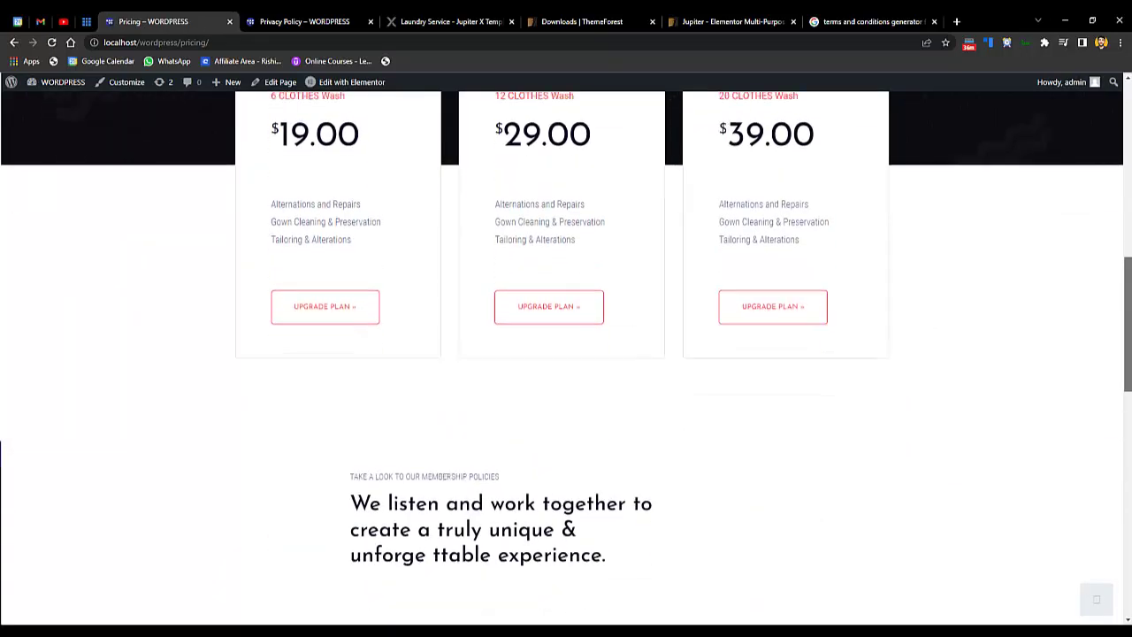
scroll(566, 354, up, 3)
scroll(566, 354, up, 3)
scroll(566, 354, down, 2)
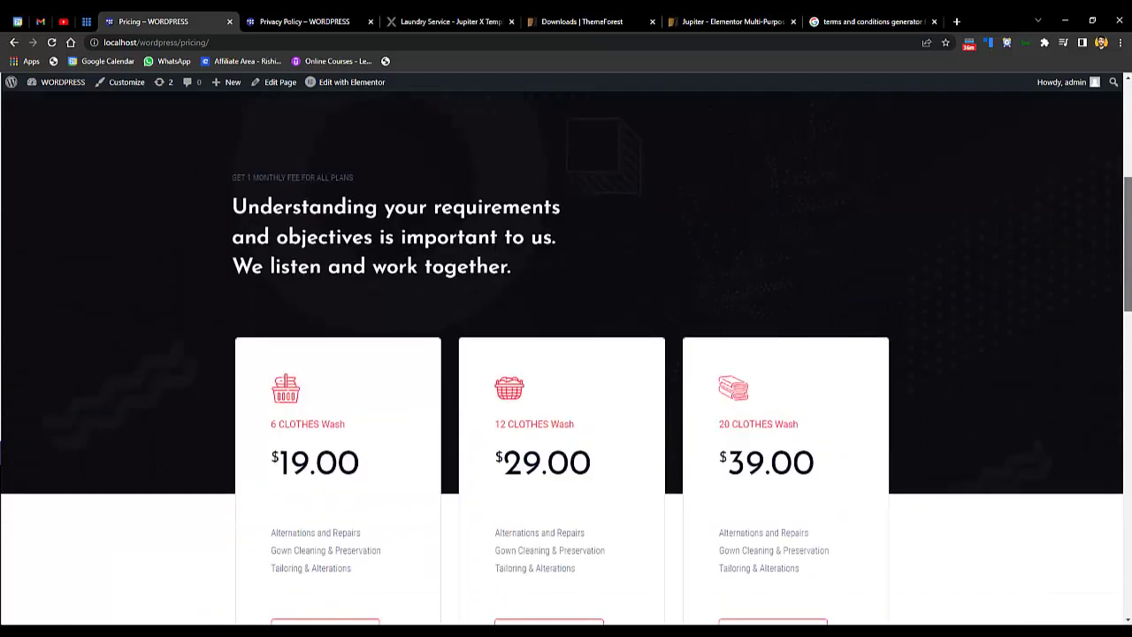
- Return to the top of Pricing and select the 'Choose Our Pricing Plan' heading
click(1125, 147)
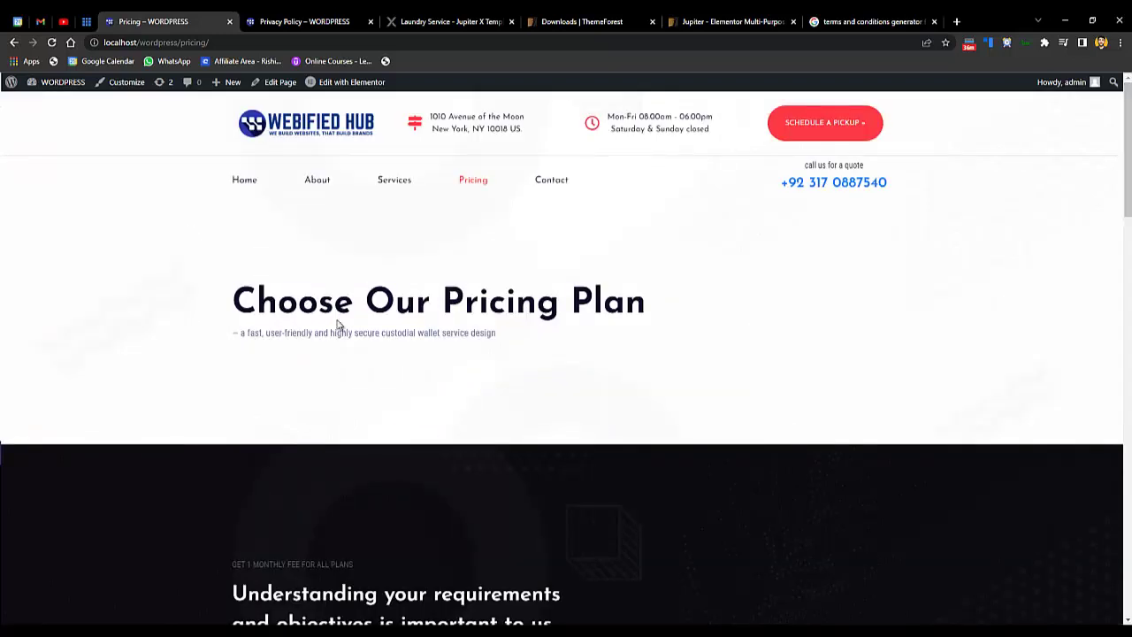
double_click(336, 324)
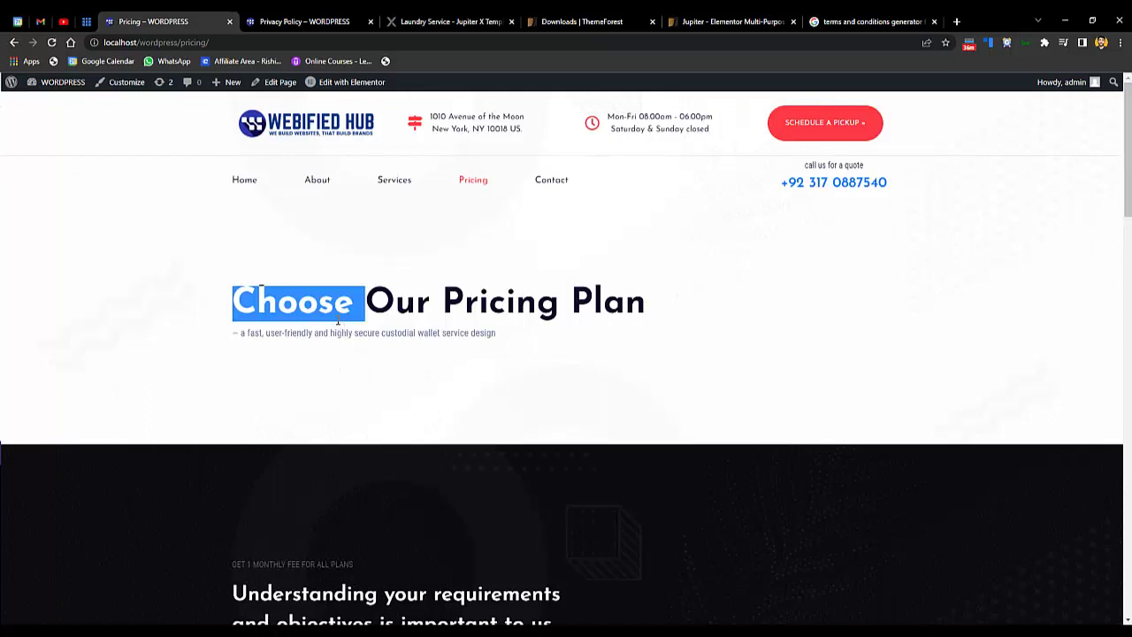
triple_click(337, 325)
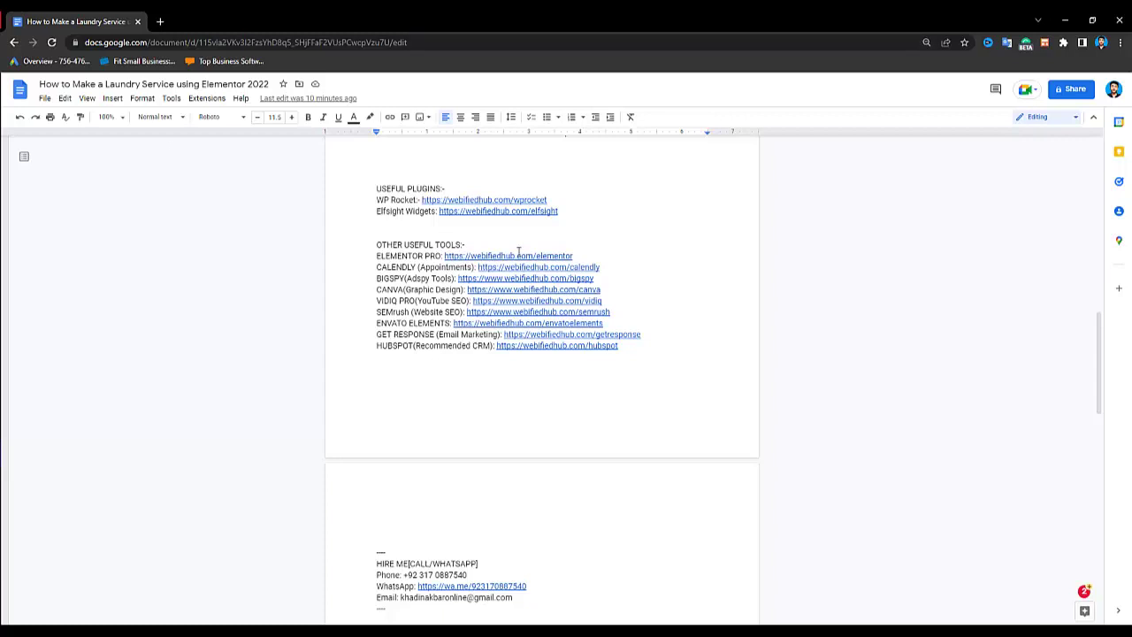
- Select the word CALENDLY in the notes document's Other Useful Tools list
double_click(393, 268)
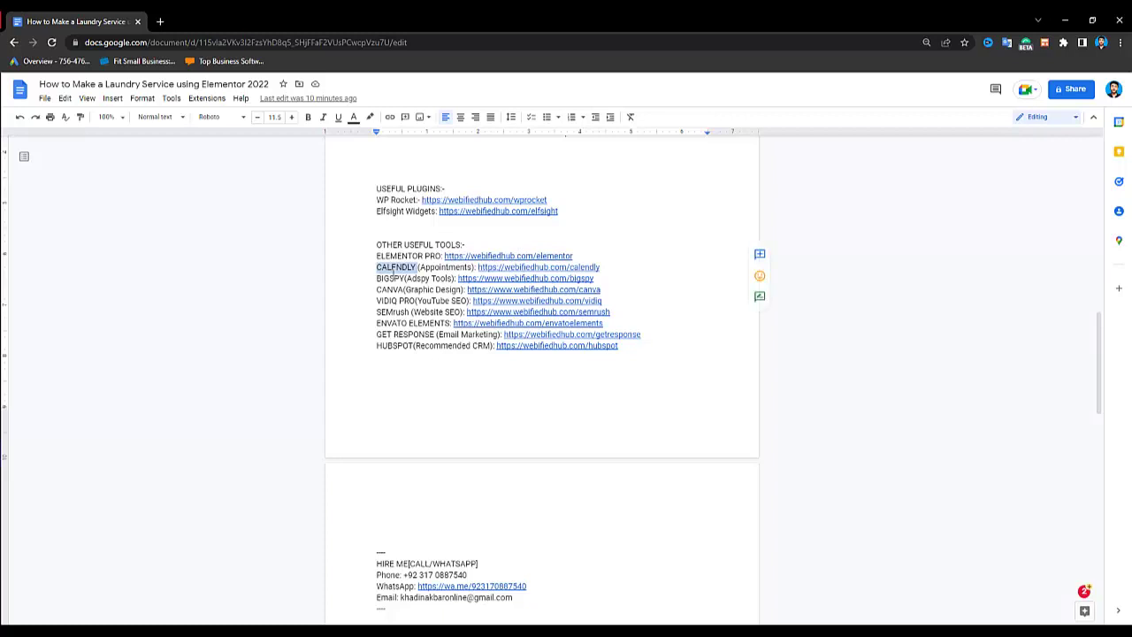